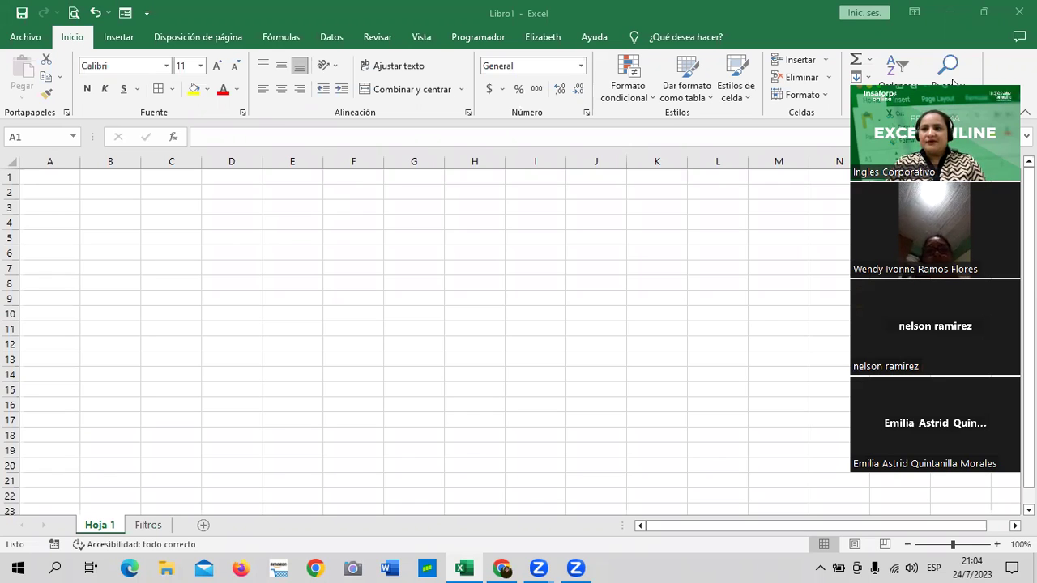
# Switch from the blank Libro1 workbook to the 4.10 Gráficas básicas lesson in Chrome
pyautogui.moveTo(961, 83); pyautogui.dragTo(961, 46)
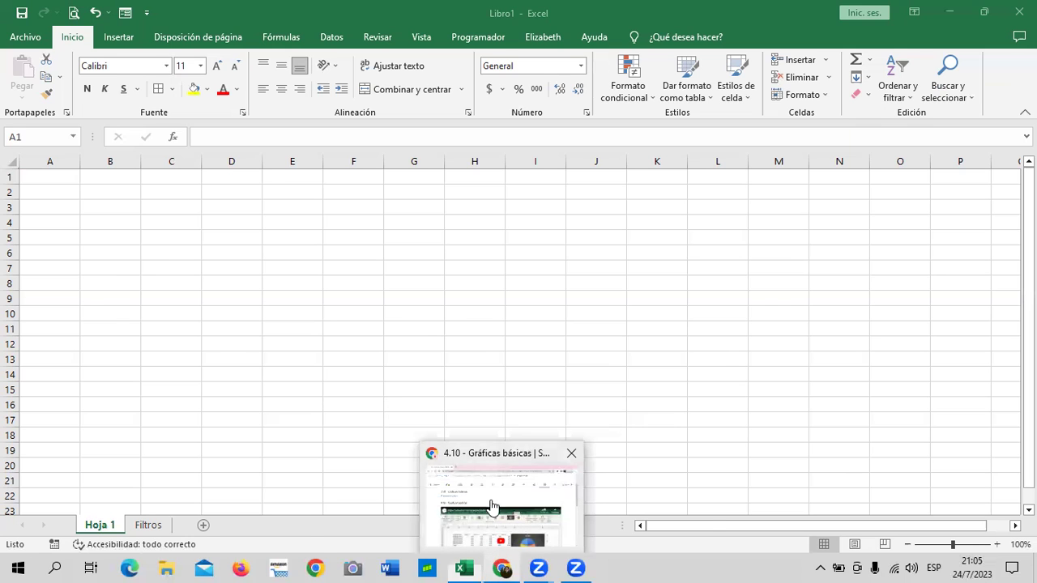
pyautogui.moveTo(501, 568)
pyautogui.click(492, 506)
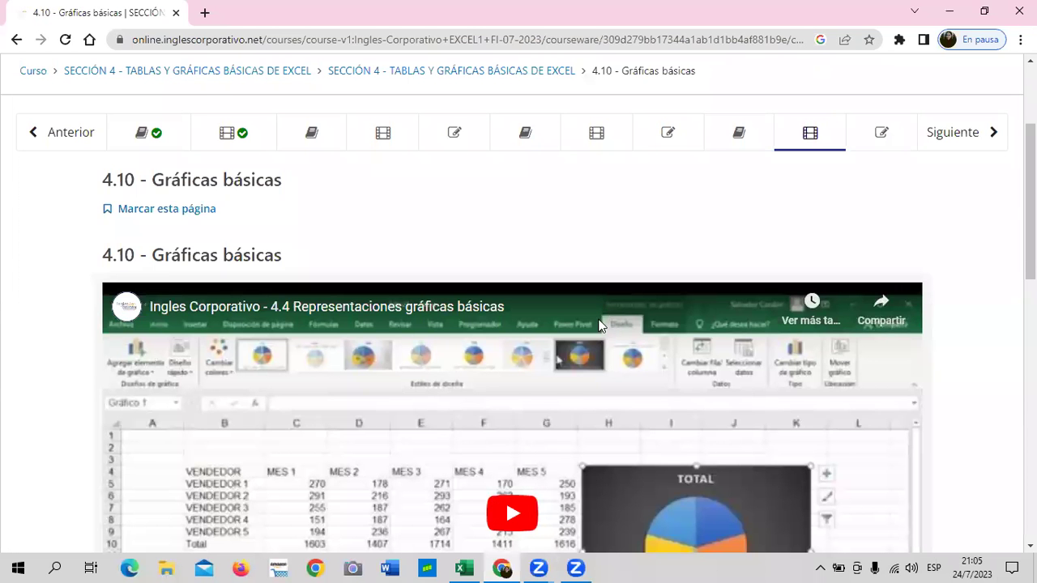
pyautogui.scroll(-5, 600, 324)
pyautogui.scroll(4, 597, 334)
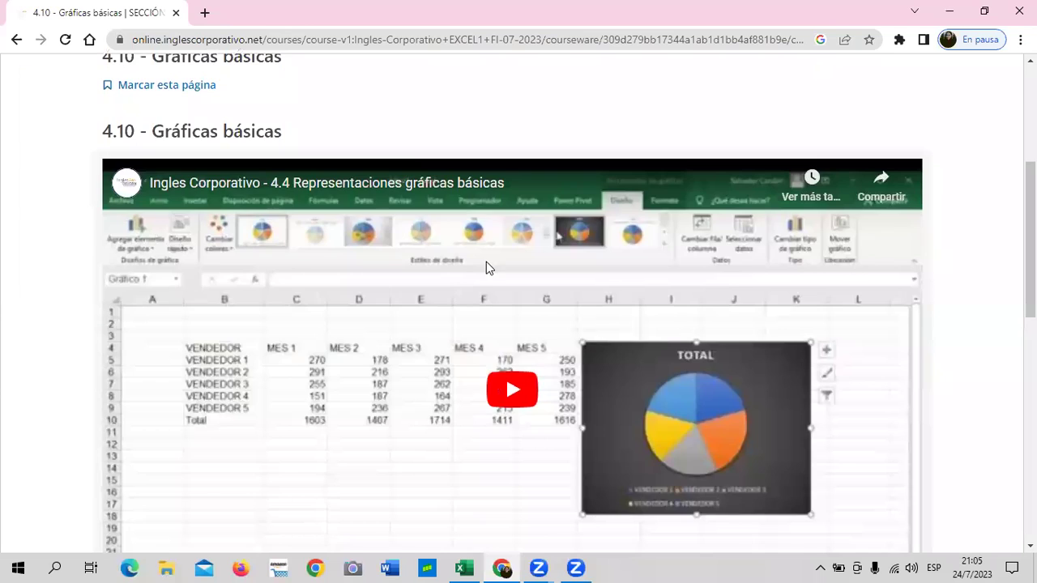
pyautogui.scroll(2, 486, 261)
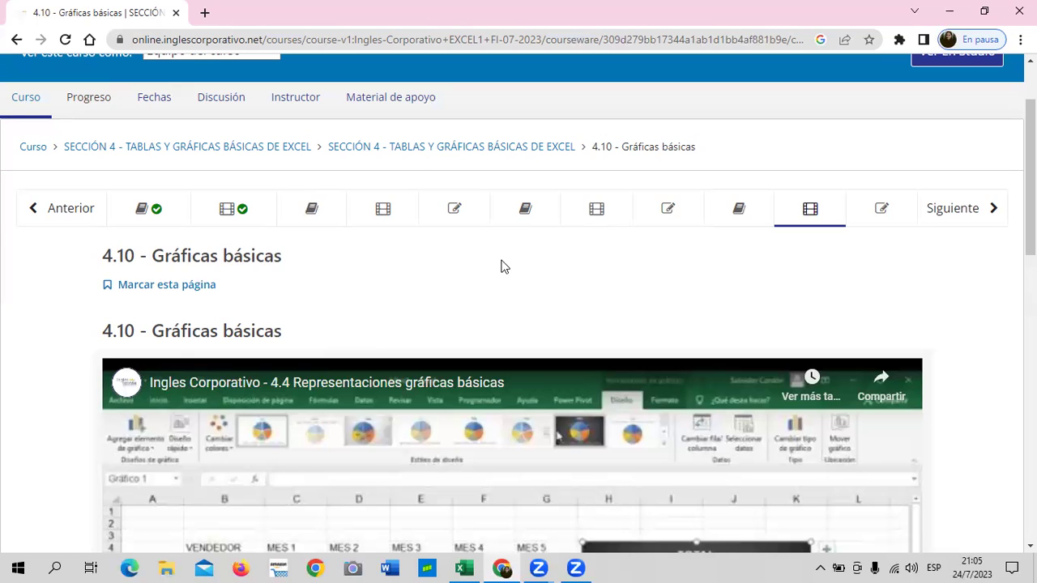
pyautogui.scroll(1, 500, 271)
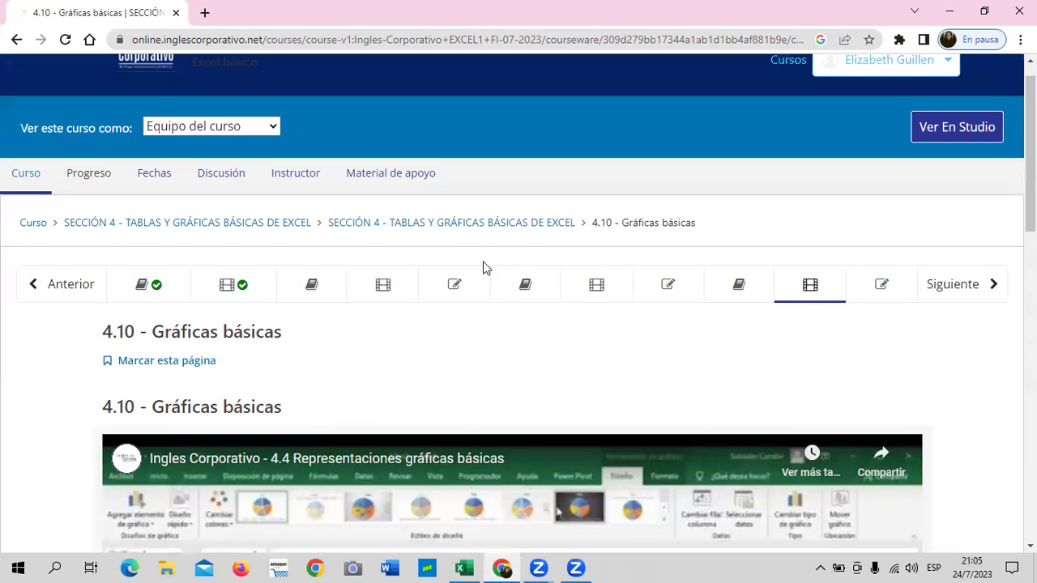
pyautogui.scroll(-2, 486, 269)
pyautogui.scroll(-2, 478, 270)
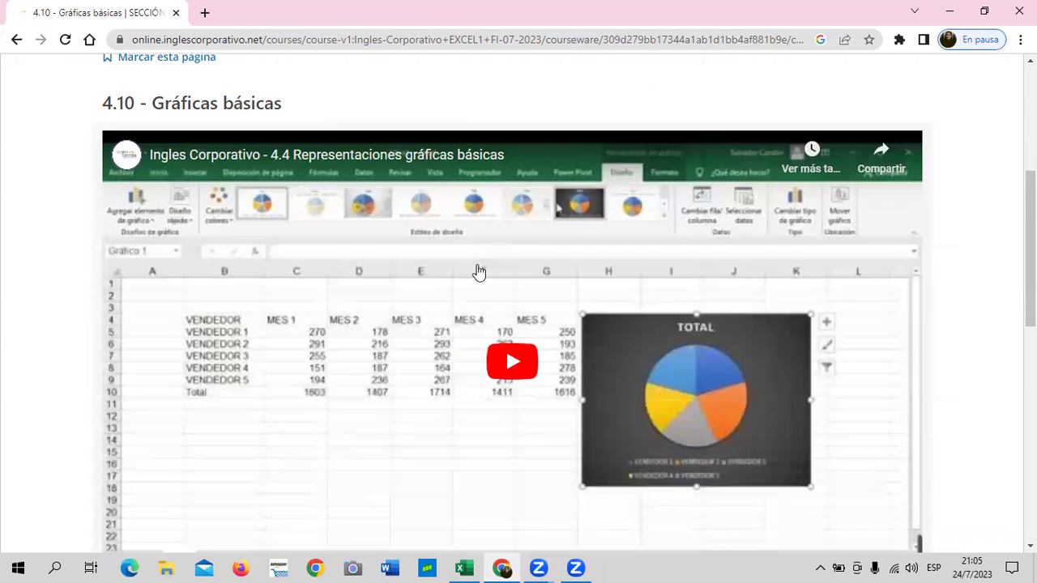
pyautogui.scroll(1, 477, 273)
pyautogui.scroll(1, 478, 271)
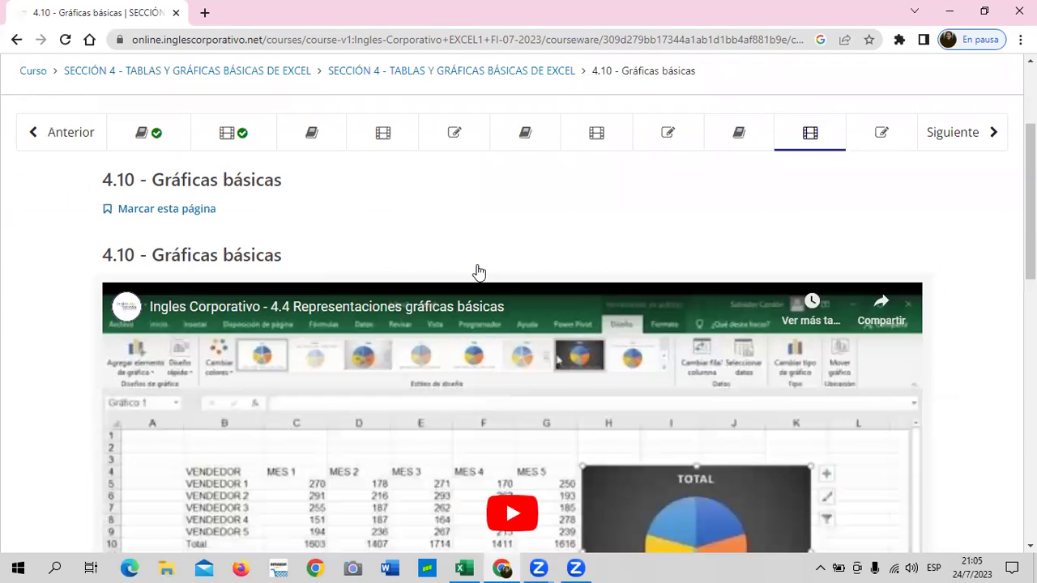
# Open unit 4.1 Objetivo de la lección and scroll through its introduction to Excel tables
pyautogui.click(180, 133)
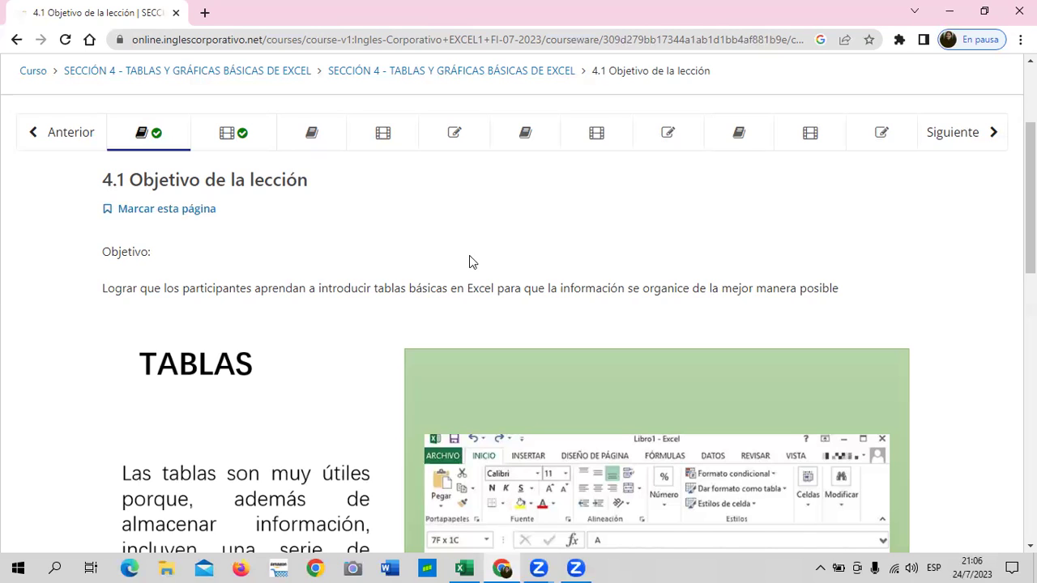
pyautogui.scroll(1, 469, 256)
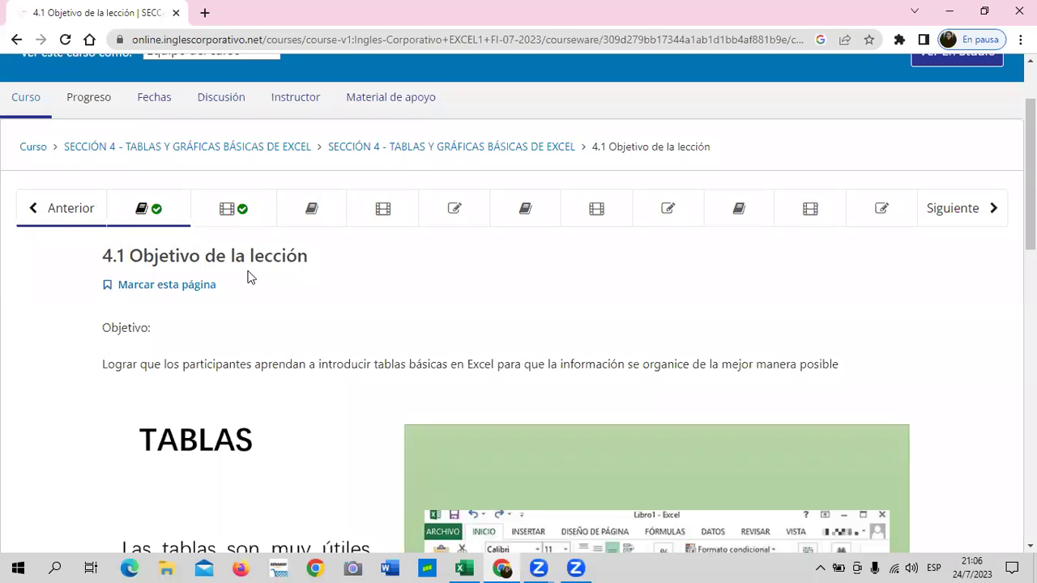
pyautogui.scroll(1, 365, 287)
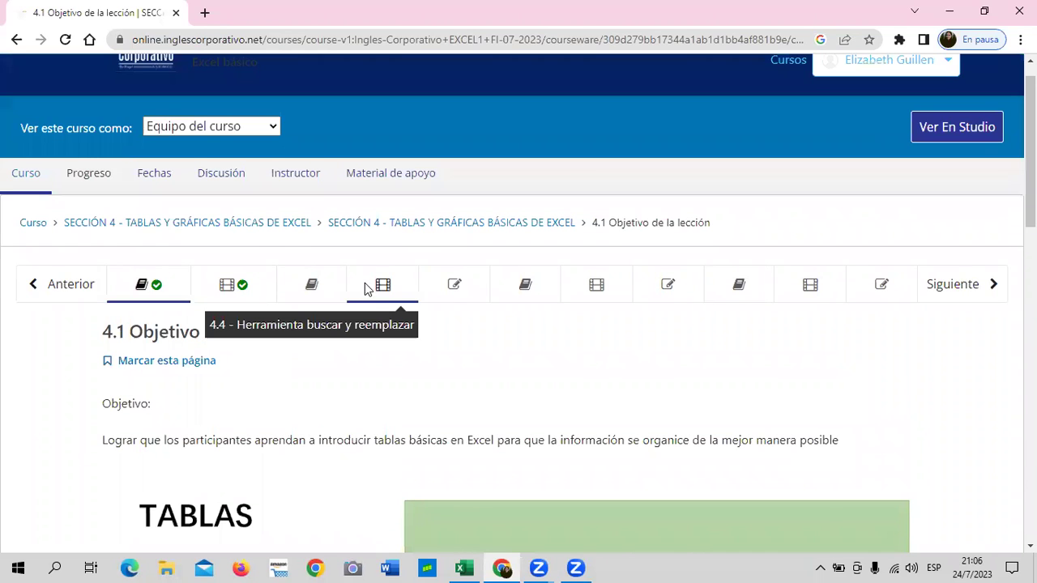
pyautogui.scroll(-1, 366, 288)
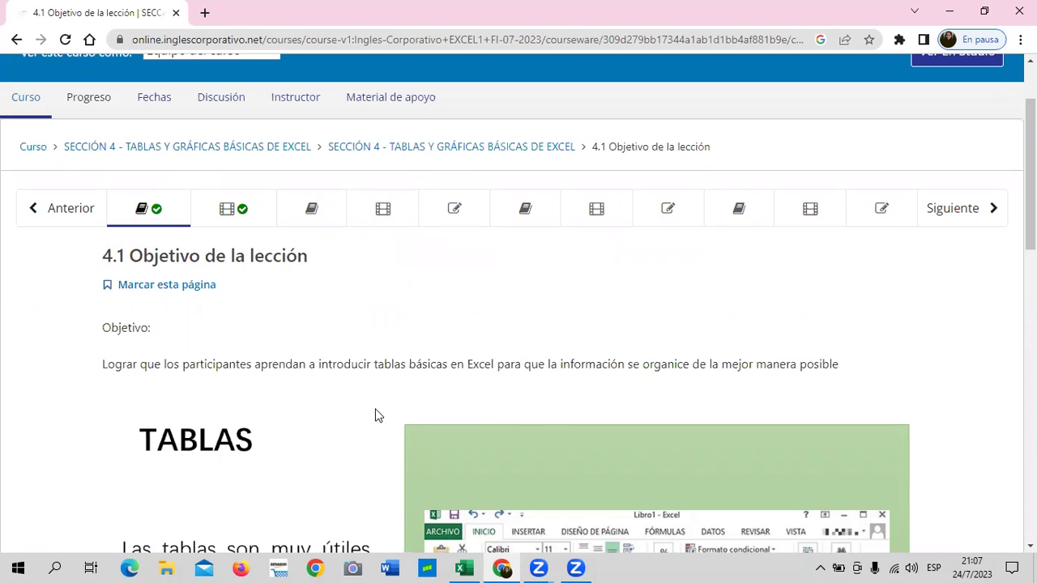
pyautogui.scroll(-4, 376, 415)
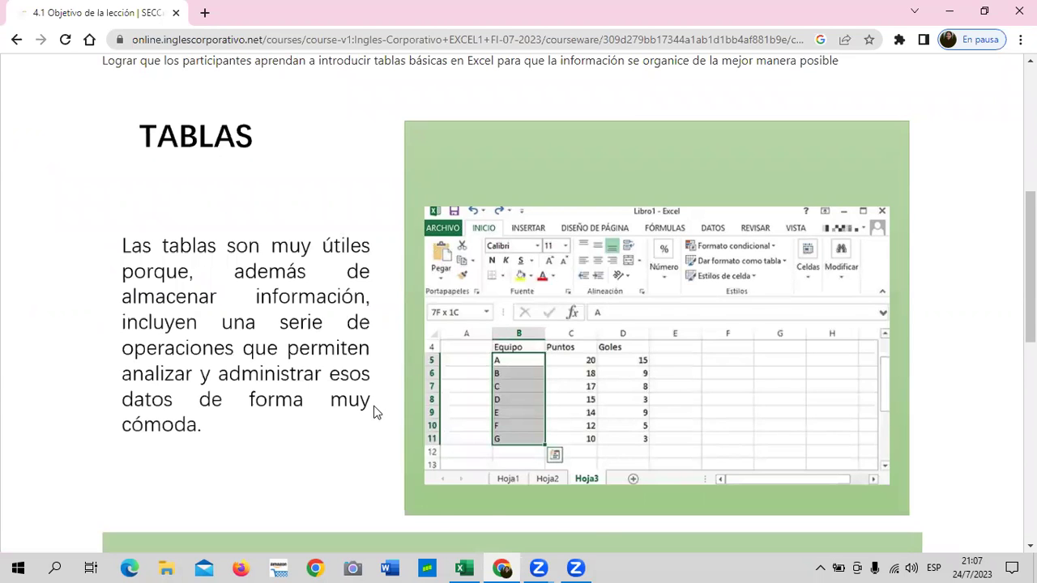
pyautogui.scroll(1, 374, 409)
pyautogui.scroll(2, 374, 409)
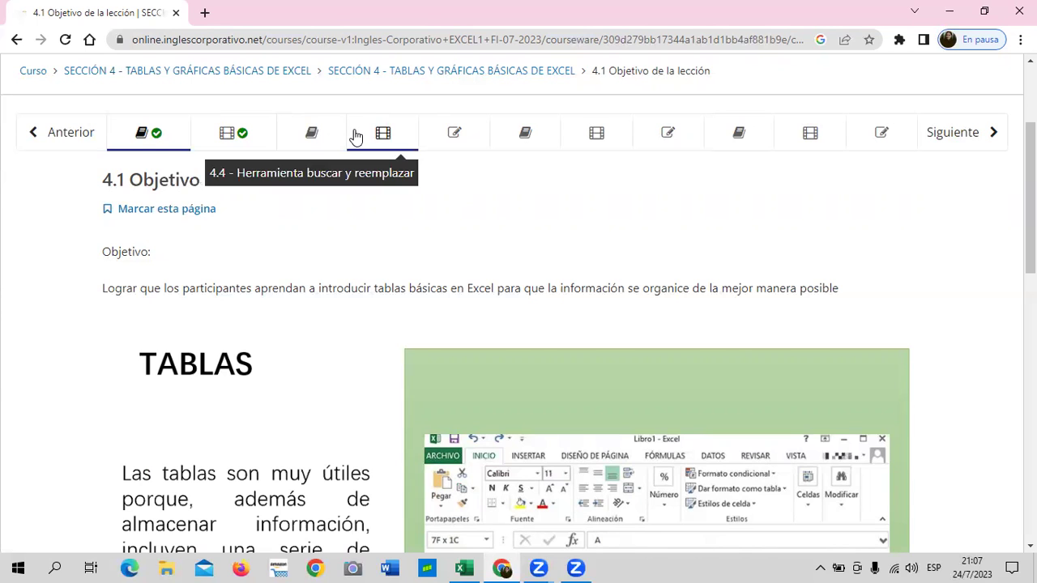
# Pass through the 4.5 Laboratorio quiz and the 4.7 Modificaciones en las tablas video
pyautogui.click(481, 134)
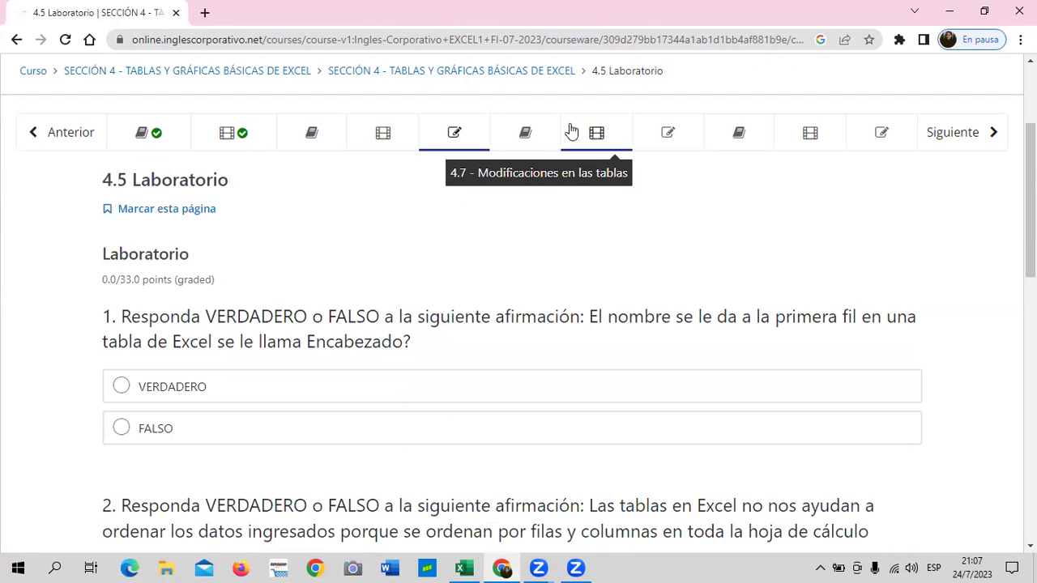
pyautogui.click(571, 131)
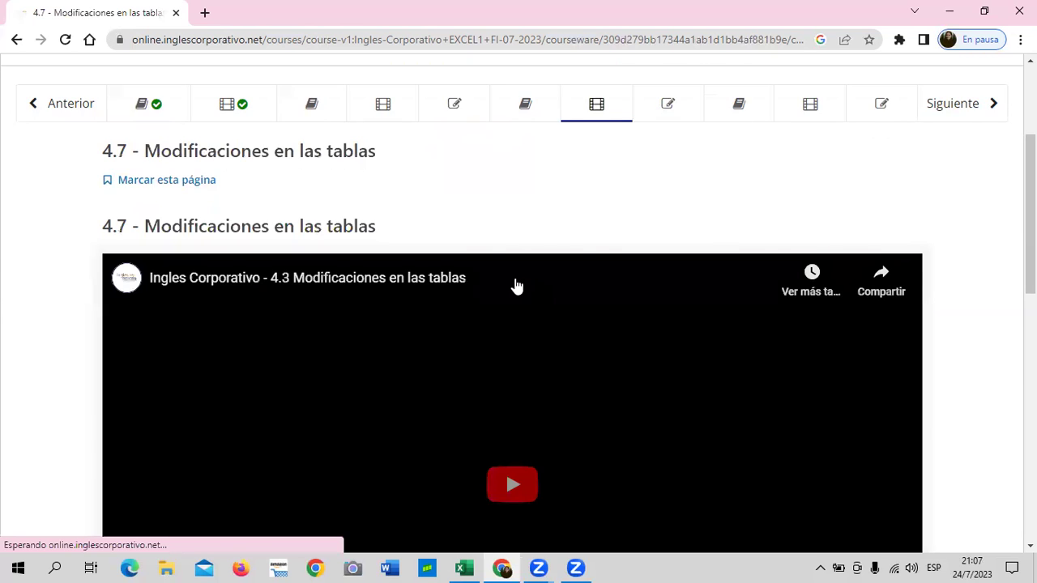
pyautogui.scroll(-3, 516, 287)
pyautogui.scroll(2, 513, 285)
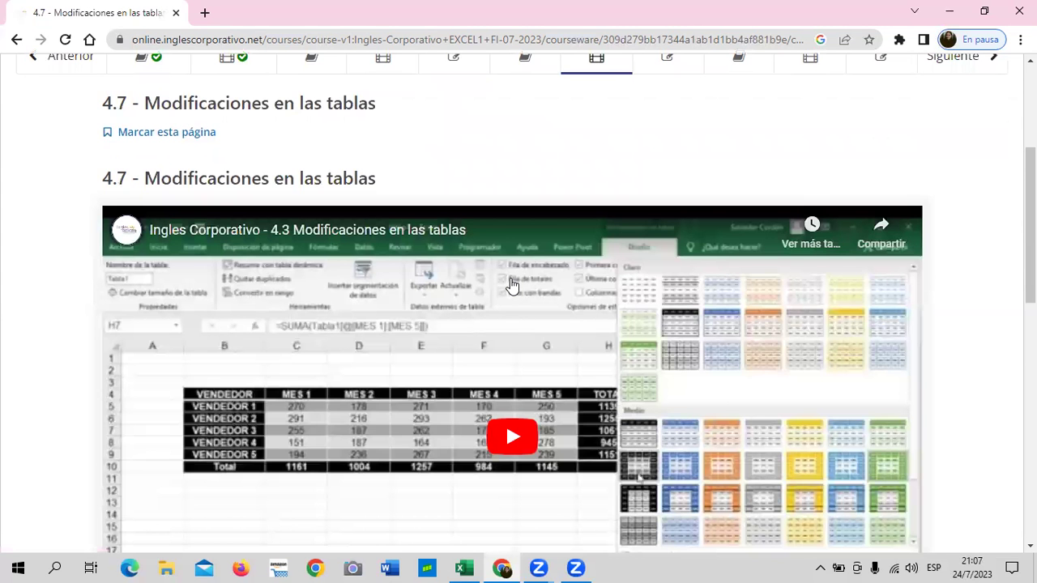
pyautogui.scroll(-1, 512, 286)
pyautogui.scroll(2, 511, 285)
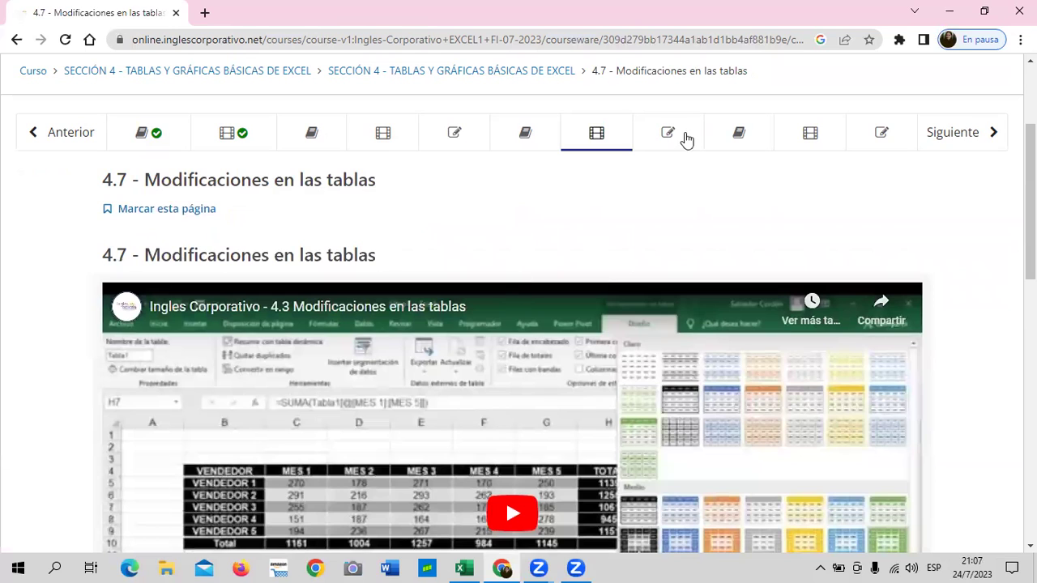
# Open the 4.8 Laboratorio true/false quiz and scroll through its questions
pyautogui.click(679, 139)
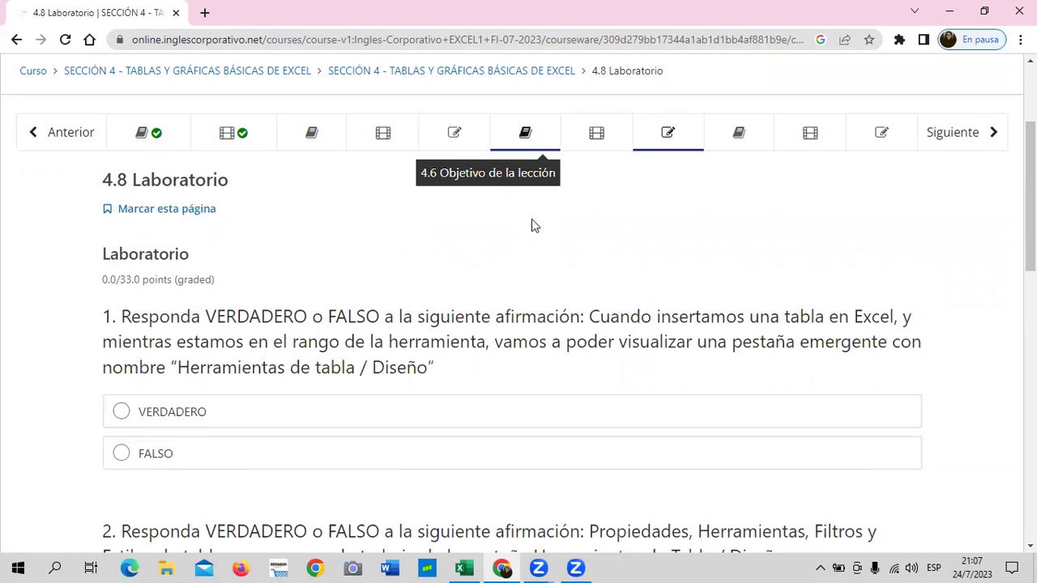
pyautogui.scroll(-2, 533, 218)
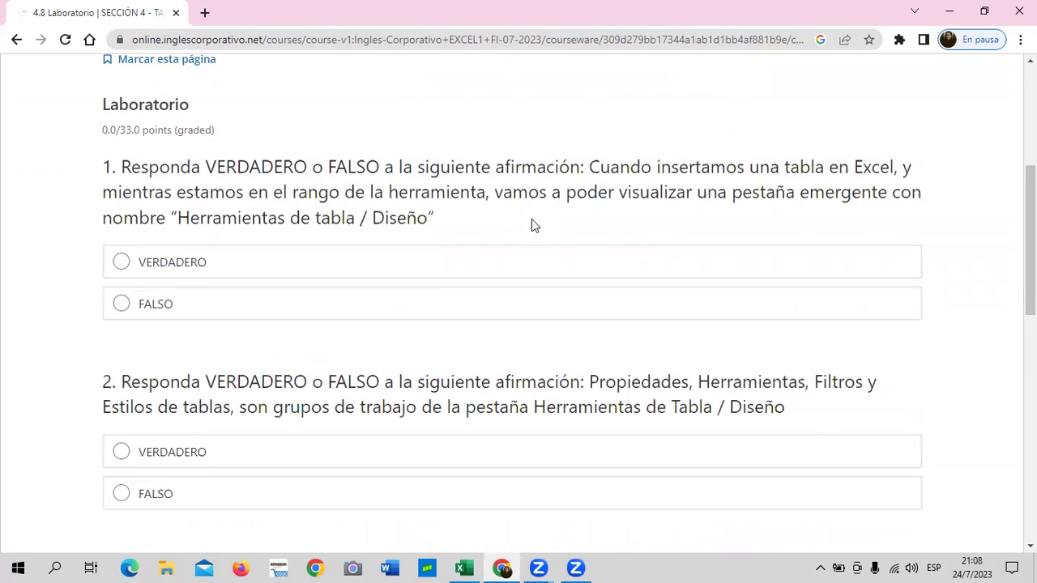
pyautogui.scroll(-2, 532, 225)
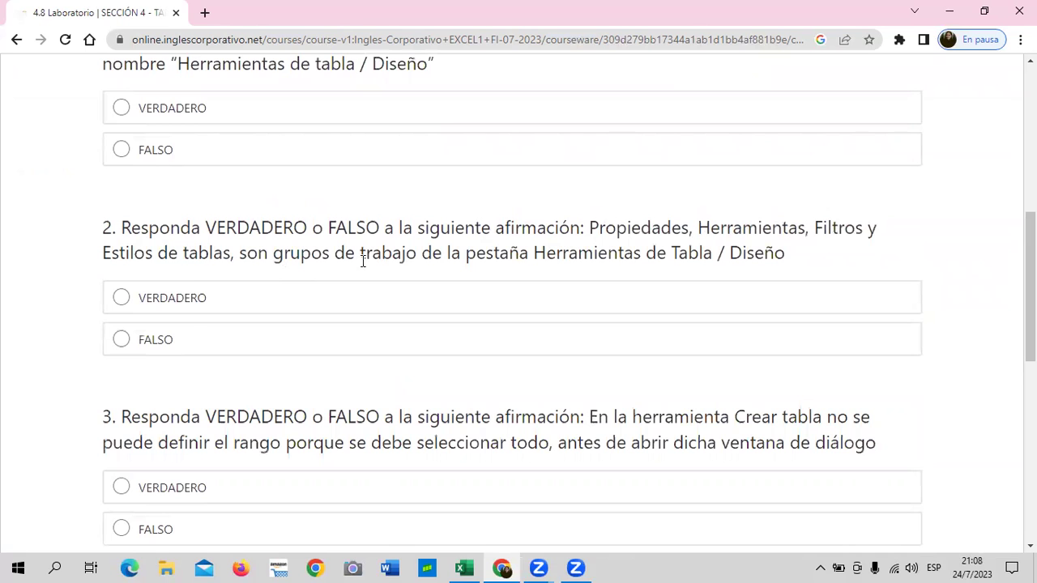
pyautogui.scroll(1, 388, 267)
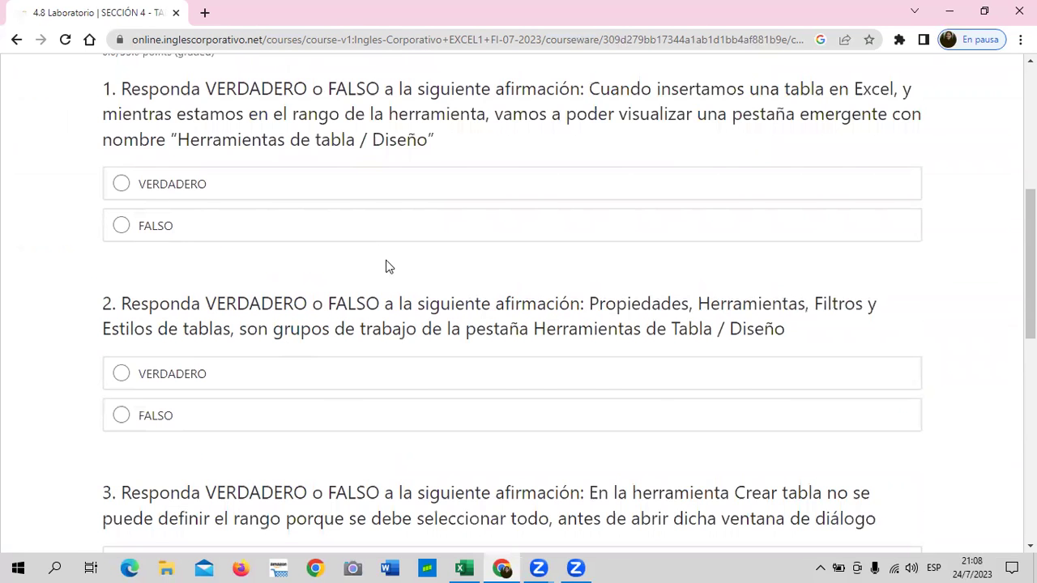
pyautogui.scroll(1, 387, 267)
pyautogui.scroll(2, 370, 267)
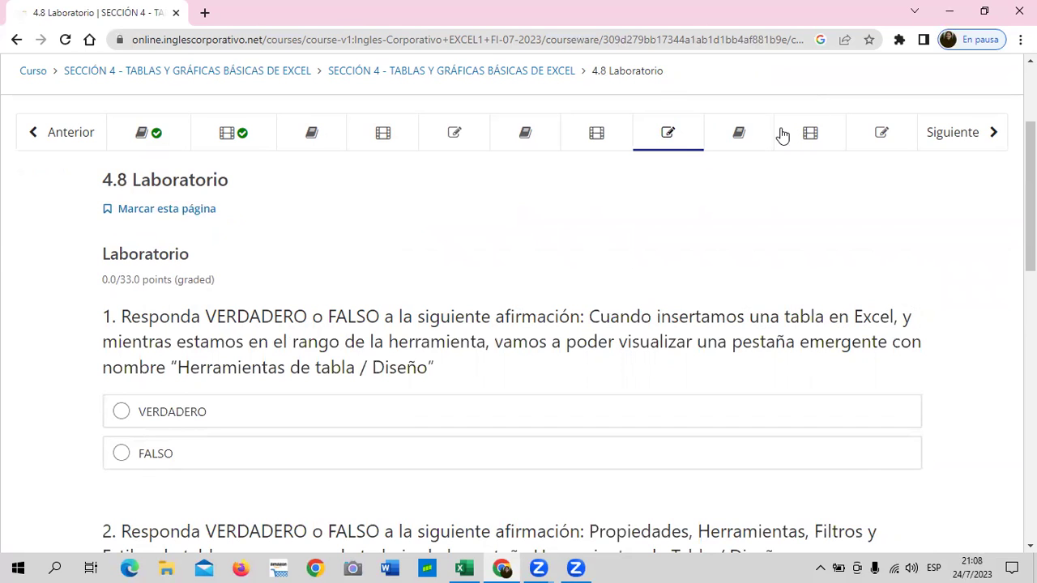
# Open unit 4.9 Objetivo de la lección and scroll through the Personalizar gráficos slide
pyautogui.click(759, 138)
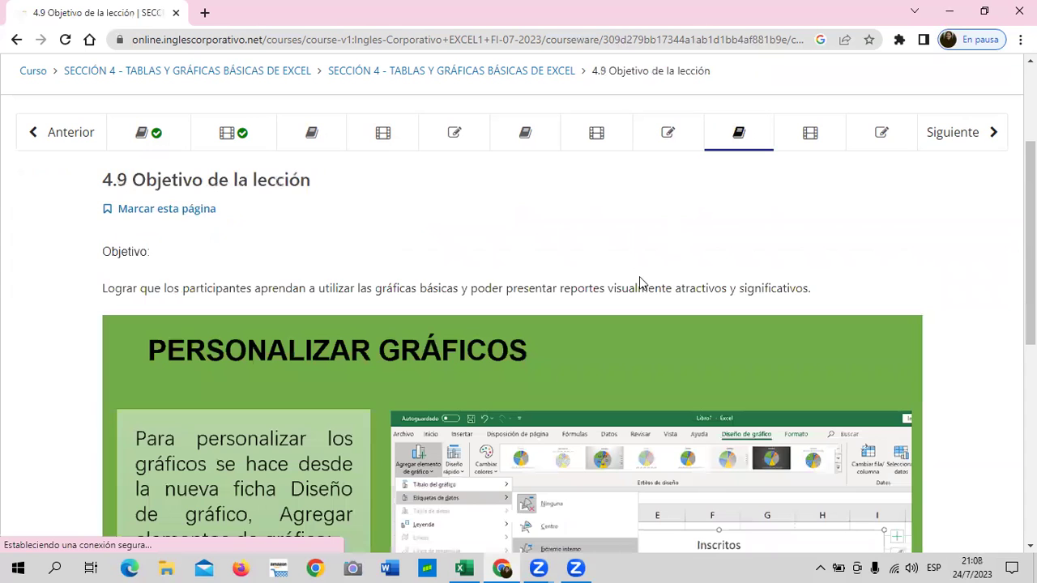
pyautogui.scroll(-1, 638, 279)
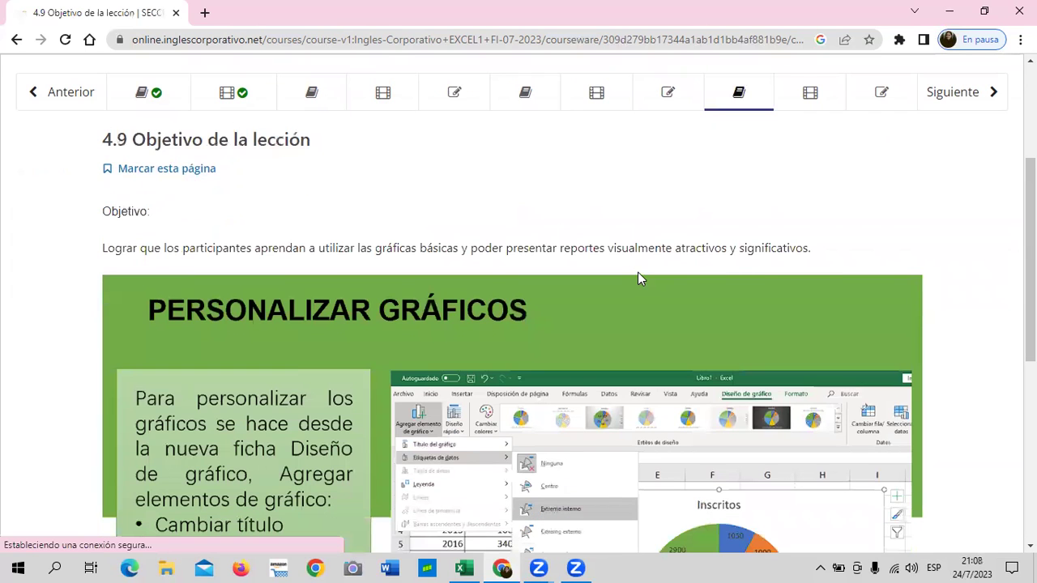
pyautogui.scroll(-5, 637, 273)
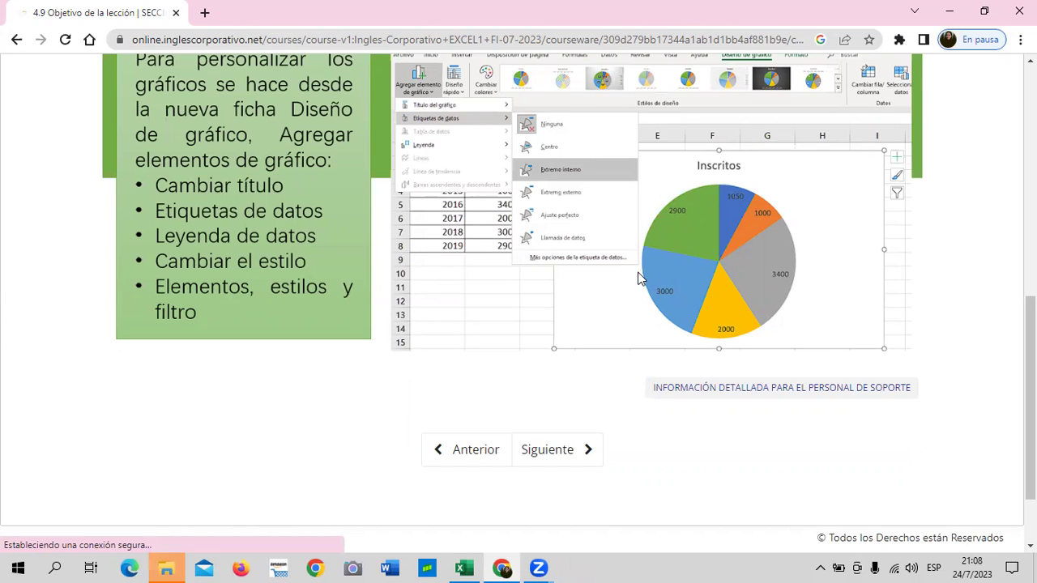
pyautogui.scroll(1, 754, 328)
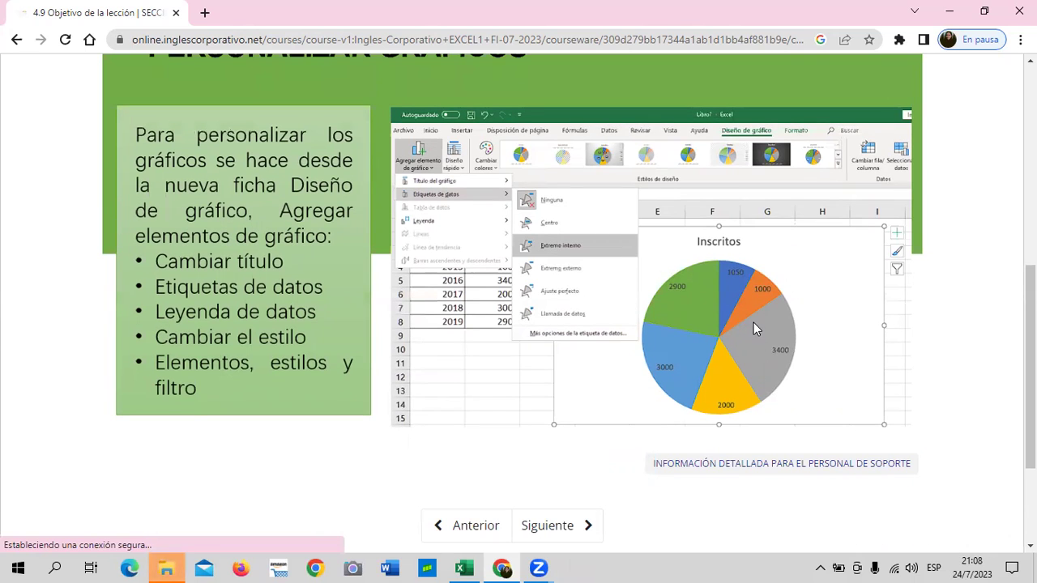
pyautogui.scroll(4, 737, 328)
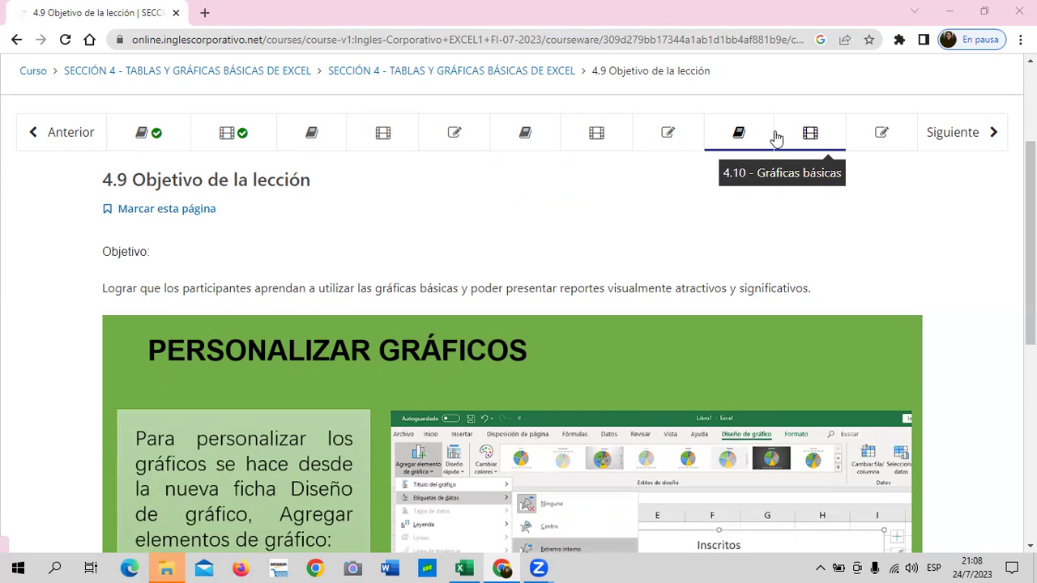
pyautogui.scroll(-2, 488, 381)
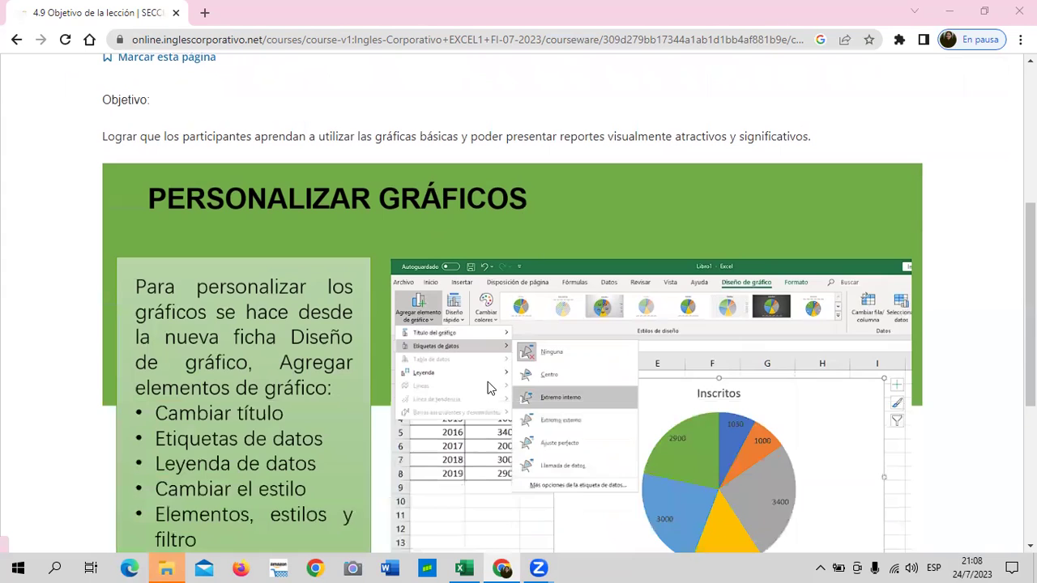
pyautogui.scroll(1, 489, 389)
pyautogui.scroll(1, 487, 384)
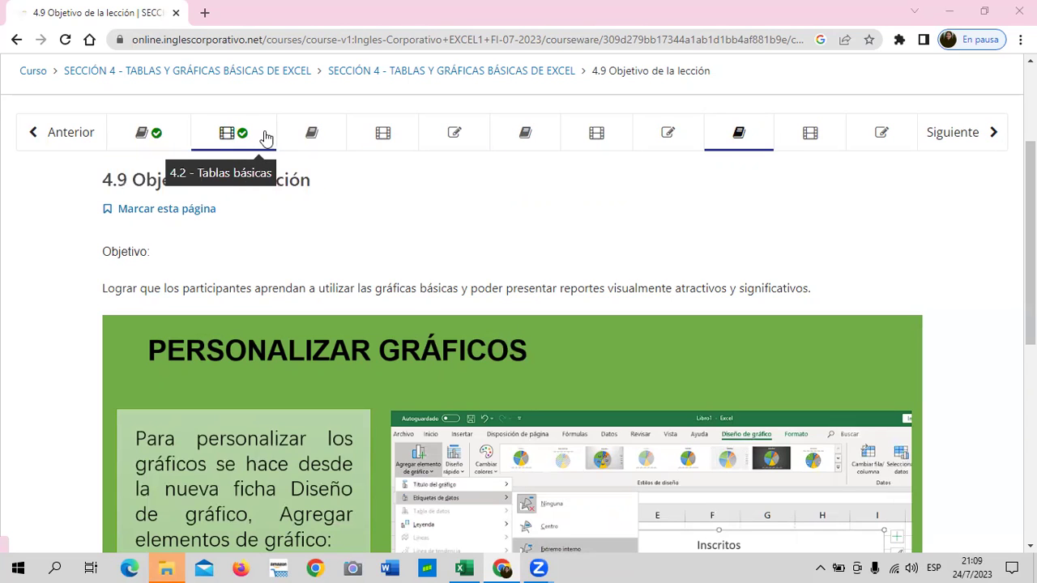
# Open unit 4.1 Objetivo de la lección and skim its content
pyautogui.click(186, 128)
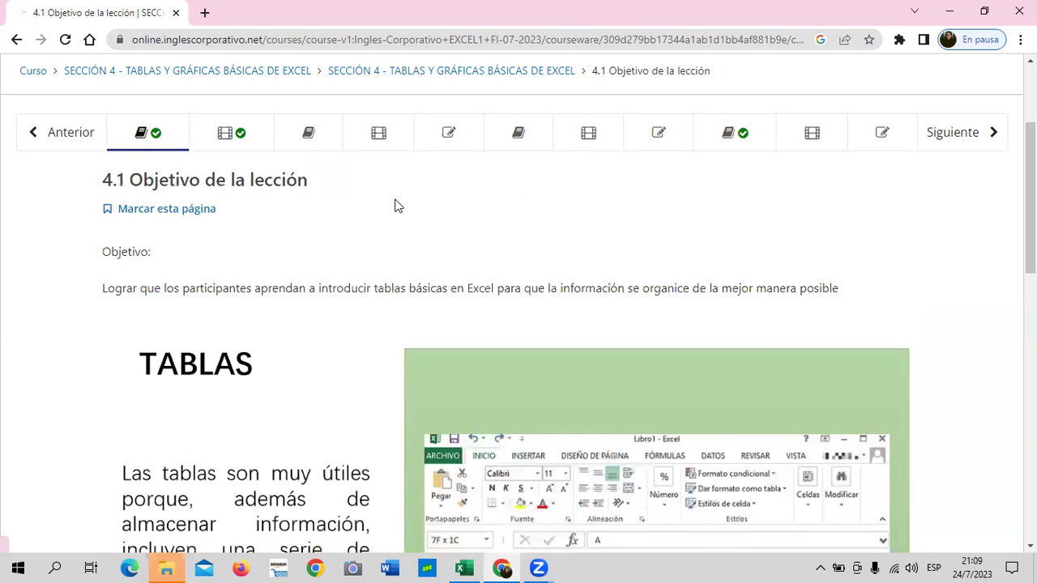
pyautogui.scroll(-3, 470, 235)
pyautogui.scroll(-3, 469, 232)
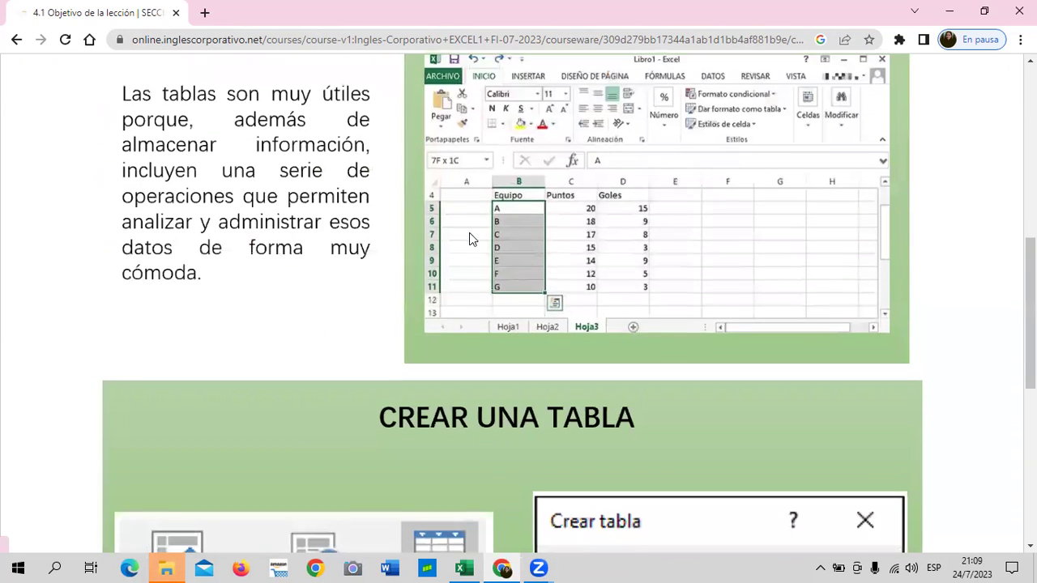
pyautogui.scroll(4, 469, 235)
pyautogui.scroll(-5, 462, 259)
pyautogui.scroll(5, 446, 295)
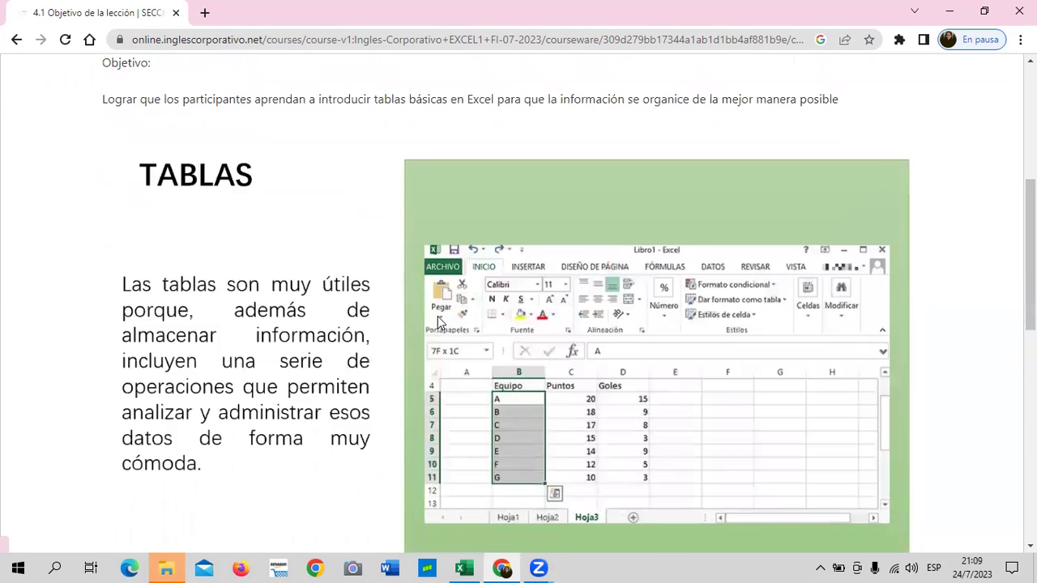
pyautogui.scroll(2, 279, 238)
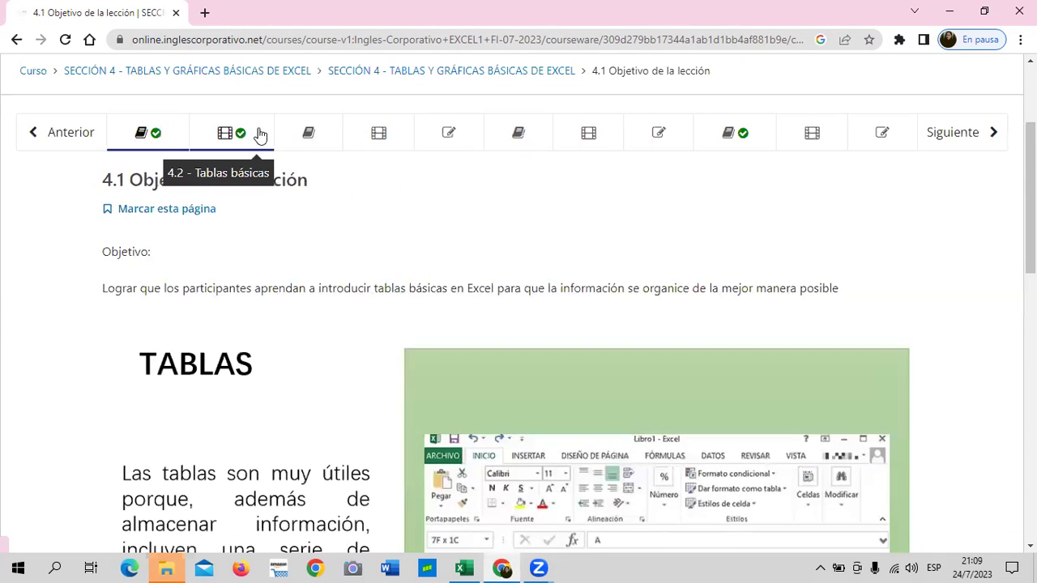
# Review the 4.2 Tablas básicas video and VENDEDORES exercise, then return to unit 4.1
pyautogui.click(259, 134)
pyautogui.scroll(-3, 519, 298)
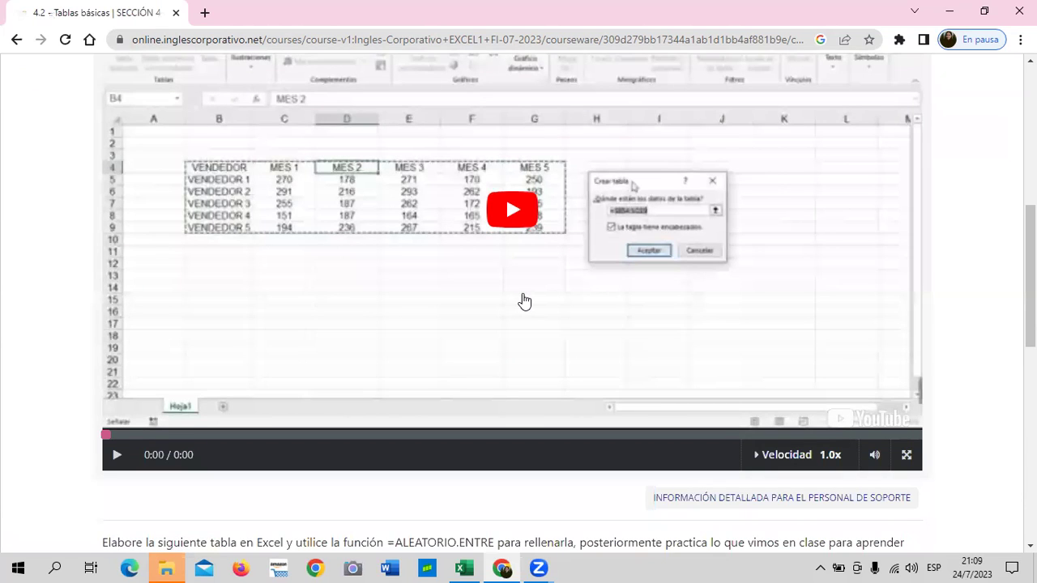
pyautogui.scroll(-2, 523, 301)
pyautogui.scroll(-1, 525, 296)
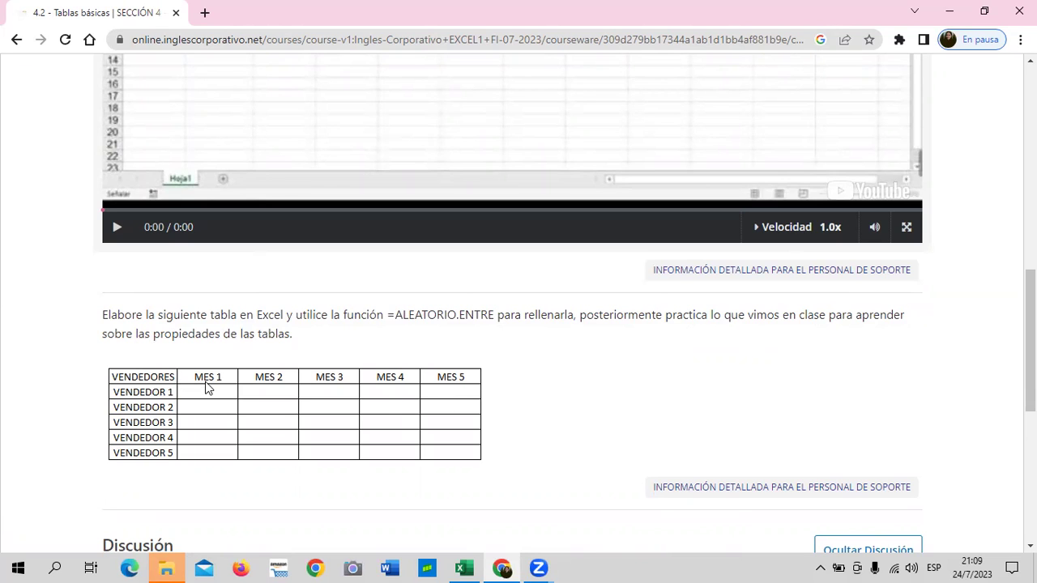
pyautogui.scroll(3, 207, 381)
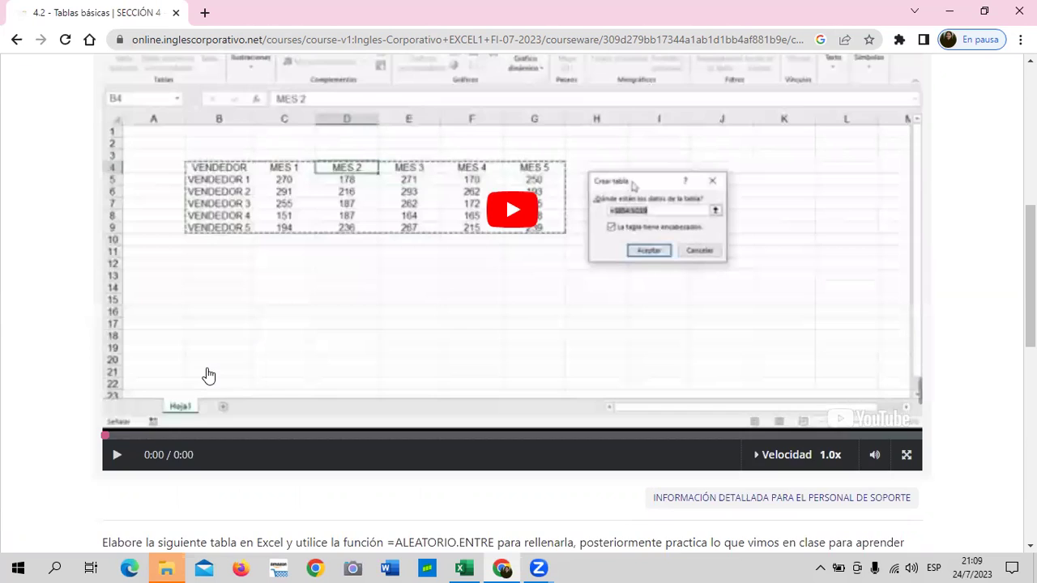
pyautogui.scroll(2, 208, 373)
pyautogui.scroll(1, 208, 375)
pyautogui.scroll(1, 208, 375)
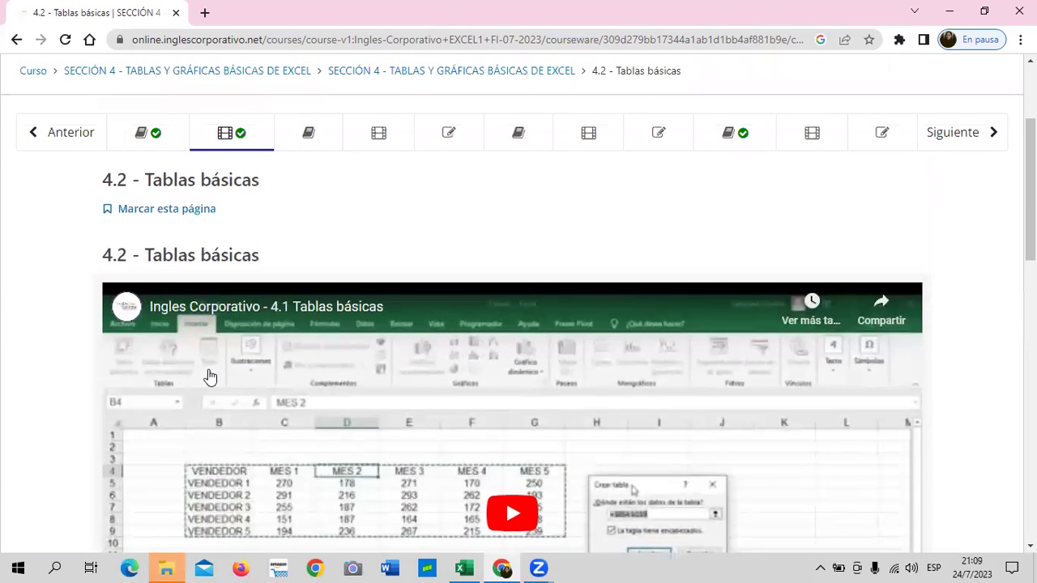
pyautogui.click(162, 133)
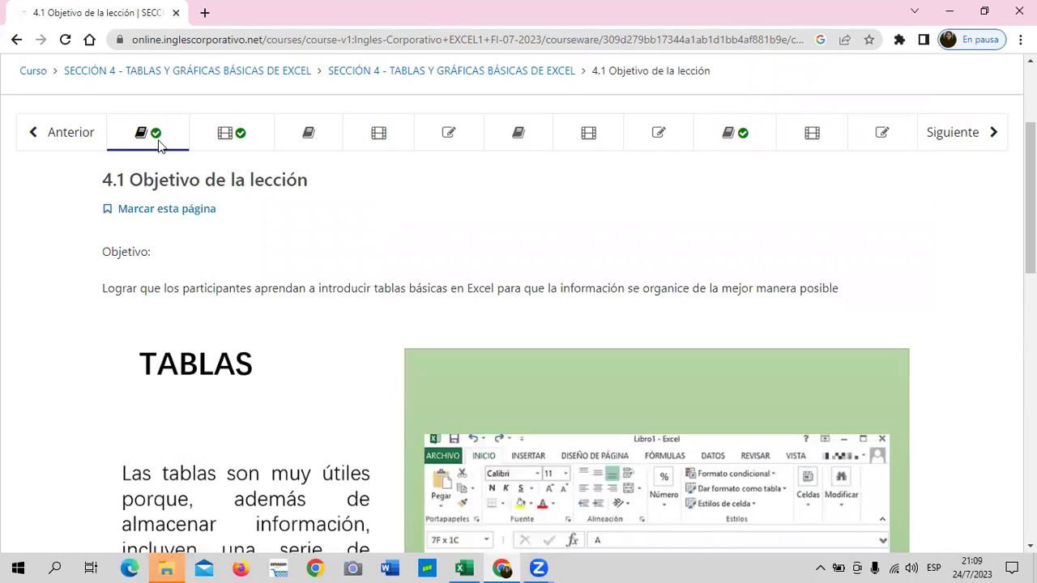
pyautogui.scroll(-1, 601, 259)
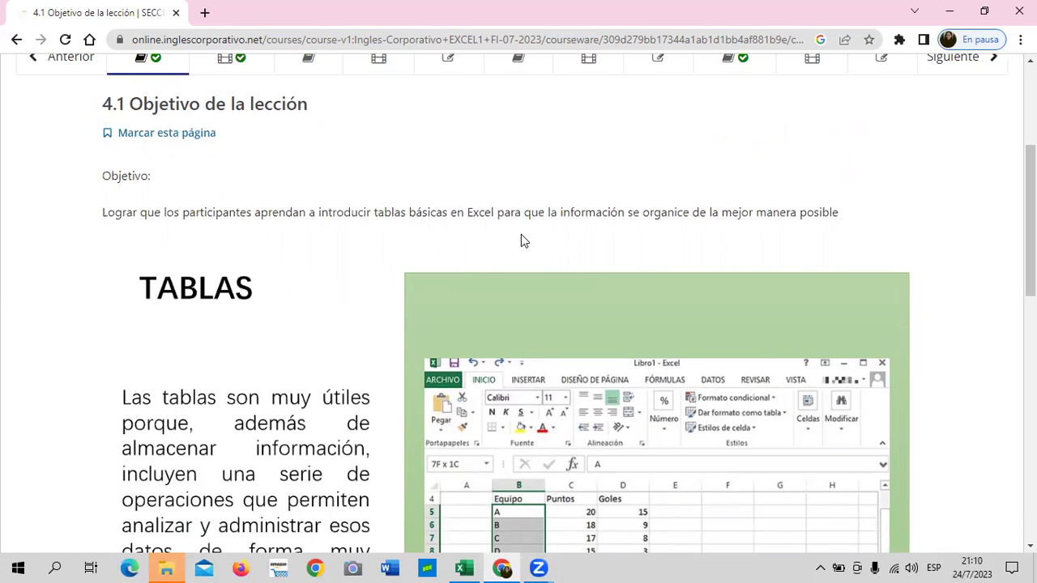
pyautogui.scroll(-3, 750, 232)
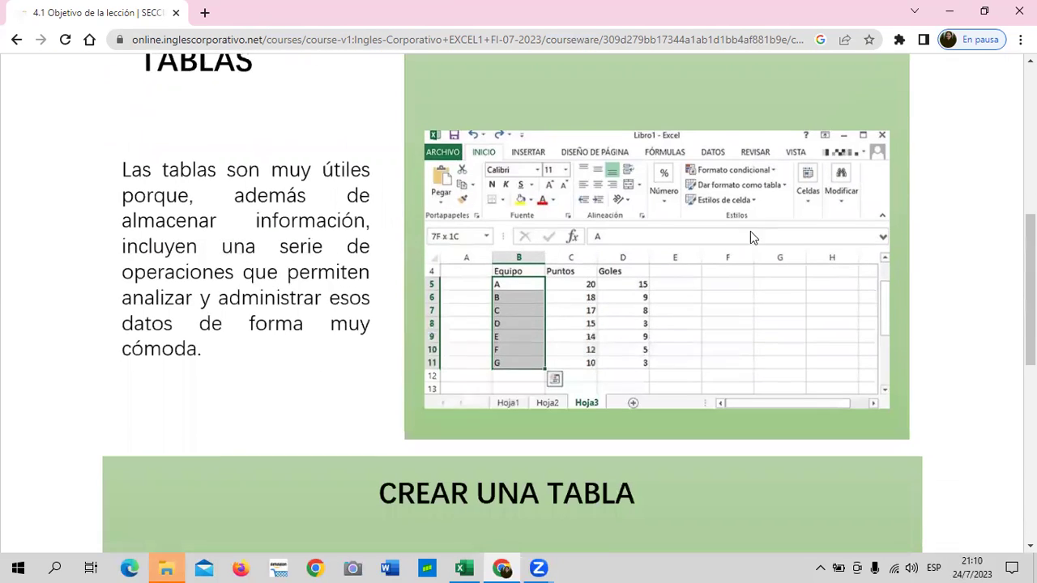
pyautogui.scroll(2, 688, 243)
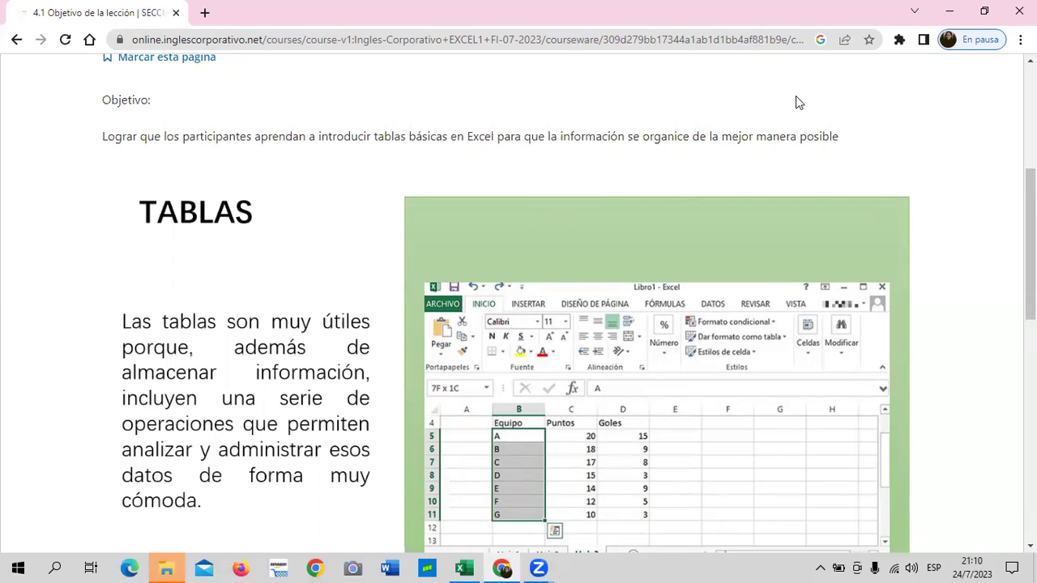
pyautogui.scroll(-2, 478, 308)
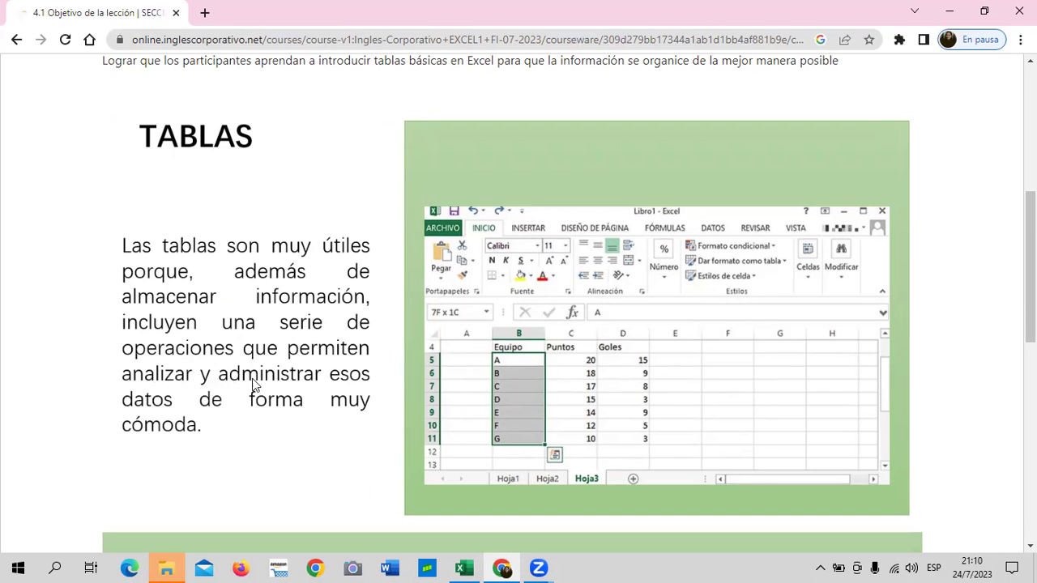
# Scroll down to the CREAR UNA TABLA slide, then switch to the Excel workbook Libro1
pyautogui.scroll(-1, 231, 409)
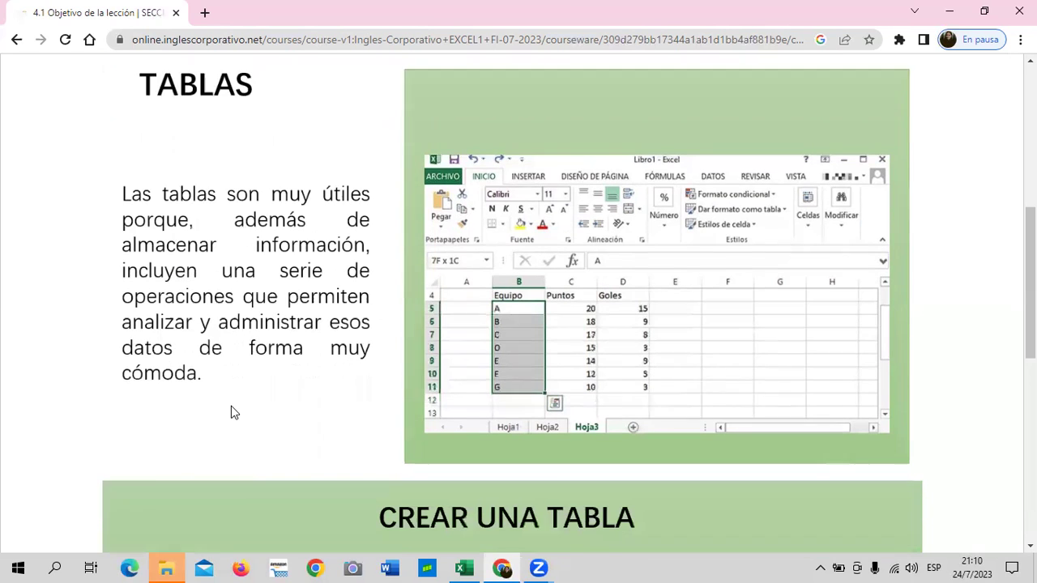
pyautogui.scroll(-1, 231, 410)
pyautogui.scroll(-1, 231, 409)
pyautogui.scroll(-1, 230, 406)
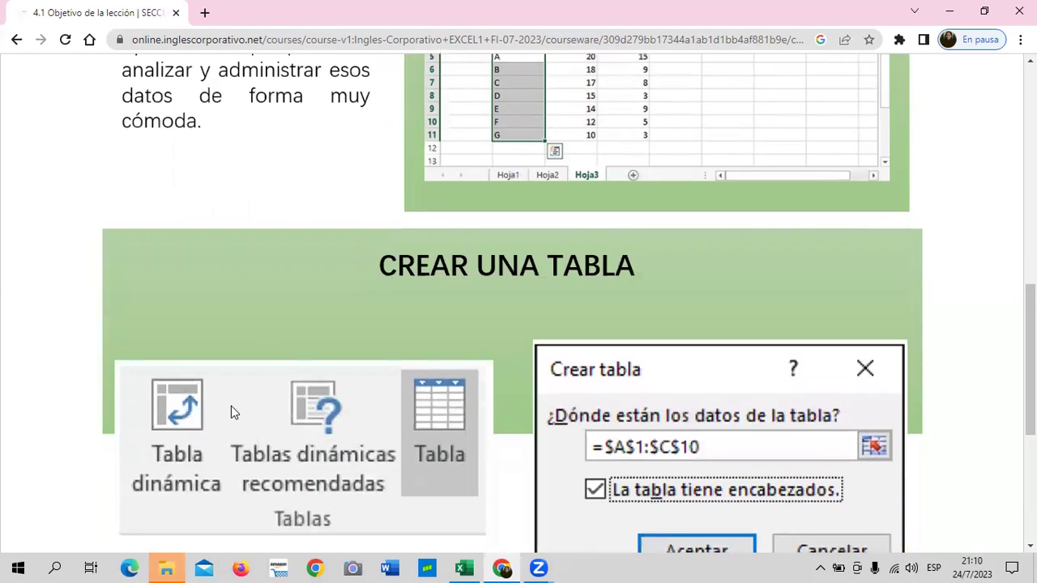
pyautogui.scroll(-1, 231, 407)
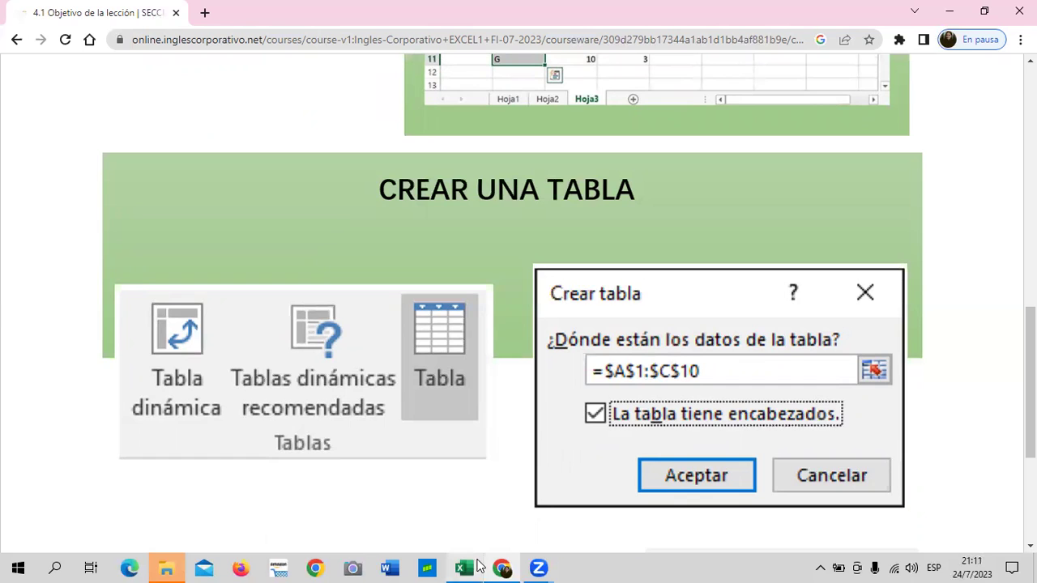
pyautogui.click(475, 567)
# Select cell K7 on the blank Hoja 1 sheet
pyautogui.click(552, 328)
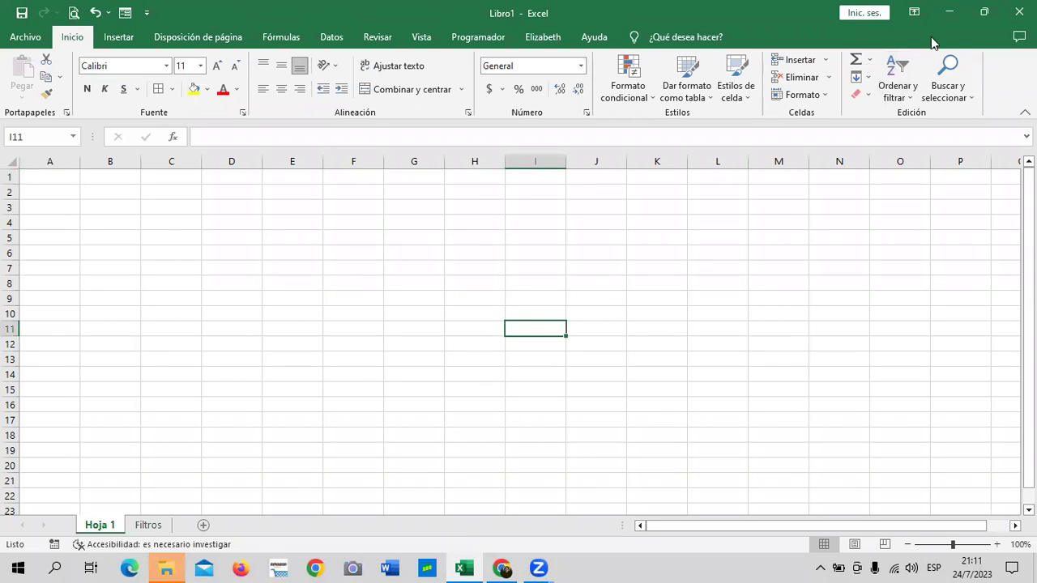
pyautogui.click(655, 275)
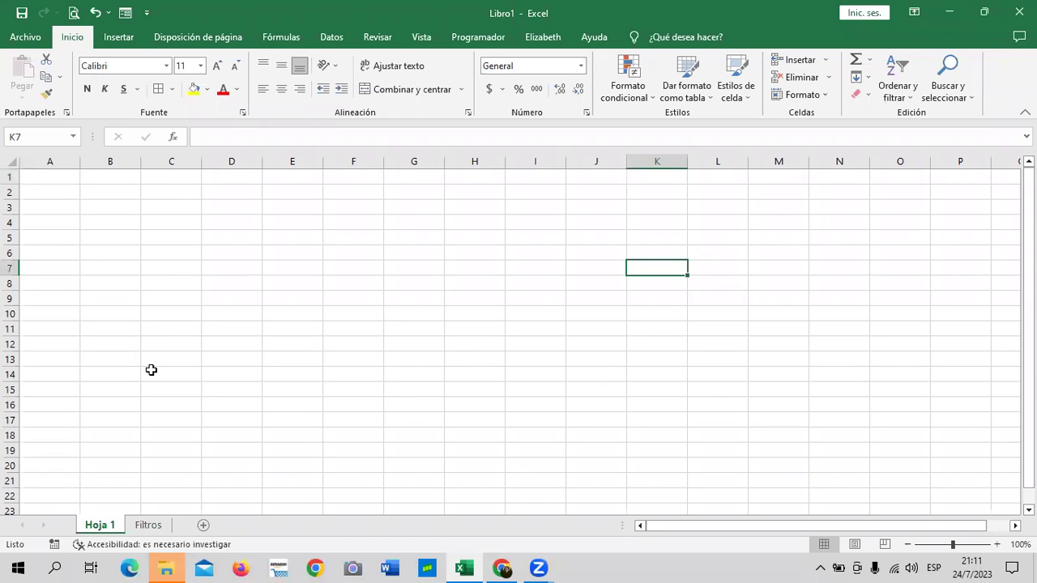
# Open the Filtros sheet and browse its sales table, selecting B9 in the Producto column
pyautogui.click(148, 525)
pyautogui.scroll(-5, 417, 393)
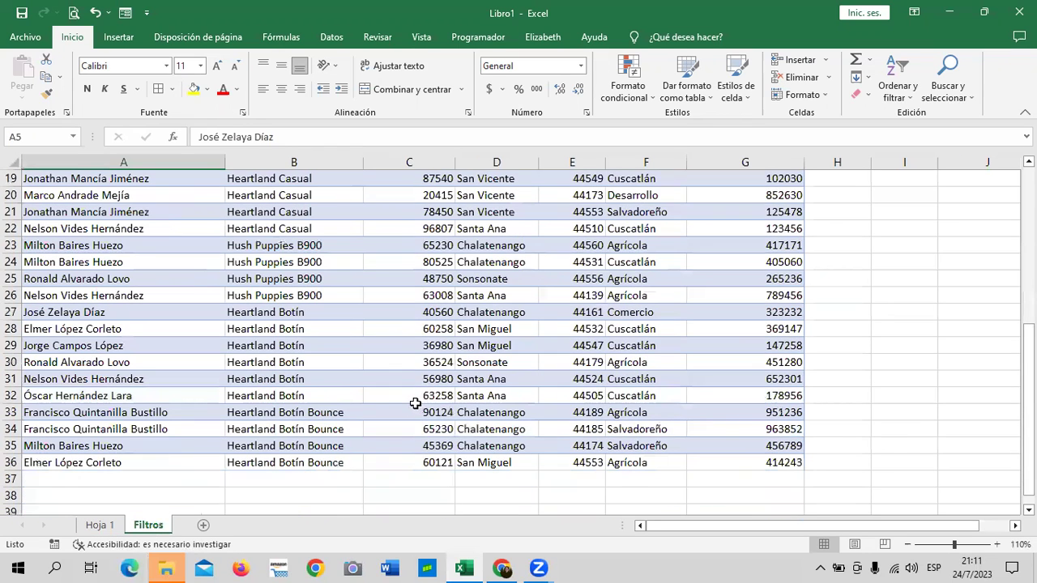
pyautogui.scroll(2, 413, 411)
pyautogui.scroll(1, 397, 393)
pyautogui.scroll(2, 397, 393)
pyautogui.click(334, 260)
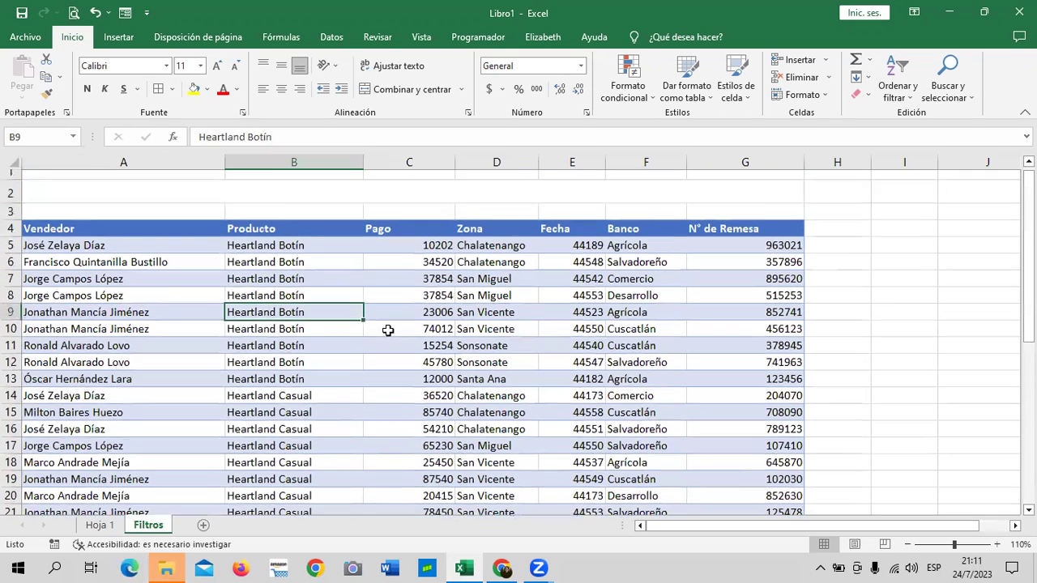
# Scroll through the remaining sales records, then return to the empty Hoja 1
pyautogui.scroll(1, 388, 328)
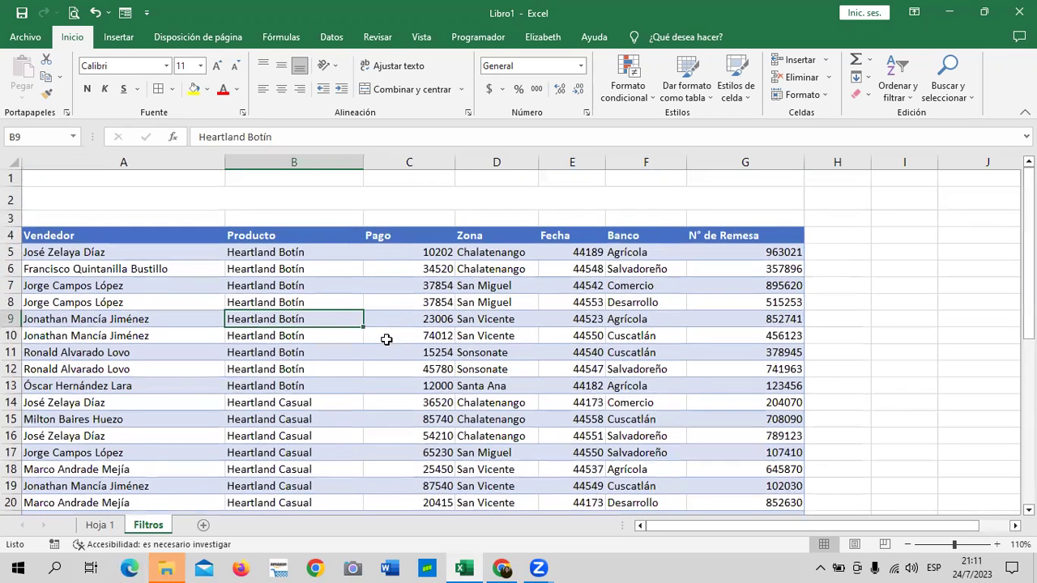
pyautogui.scroll(-2, 386, 340)
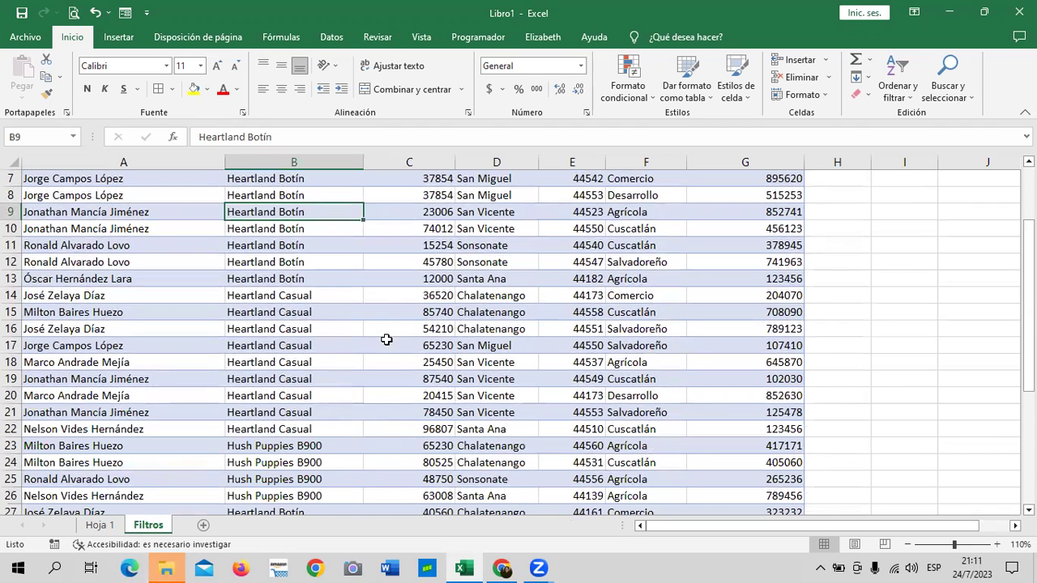
pyautogui.scroll(-2, 340, 336)
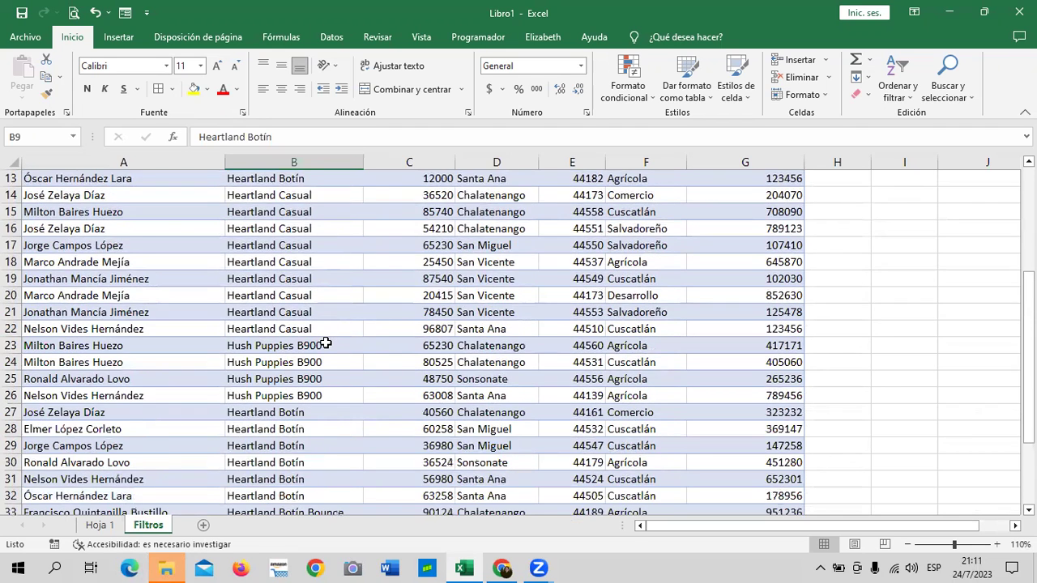
pyautogui.scroll(-2, 324, 338)
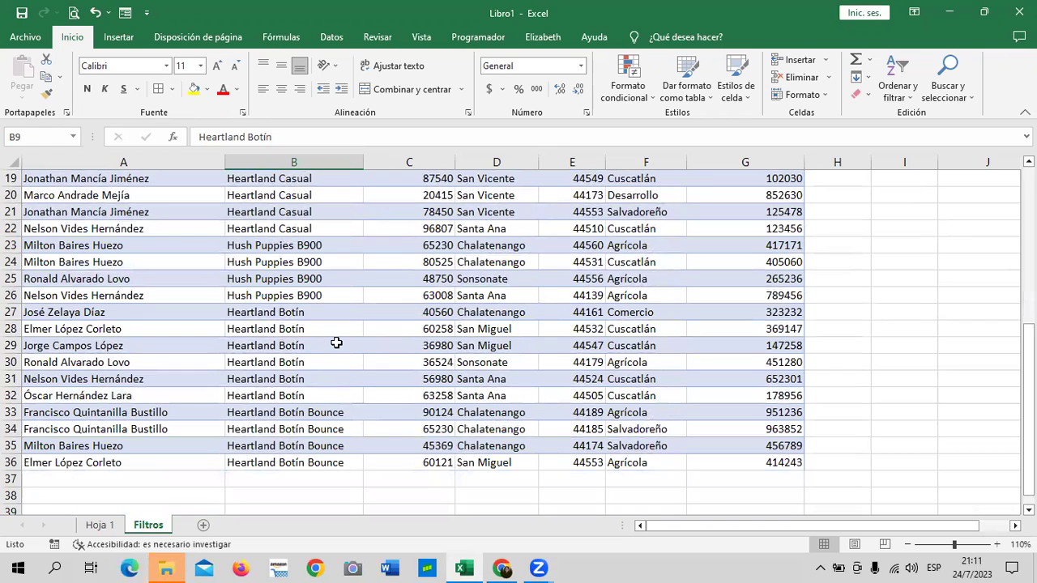
pyautogui.click(429, 328)
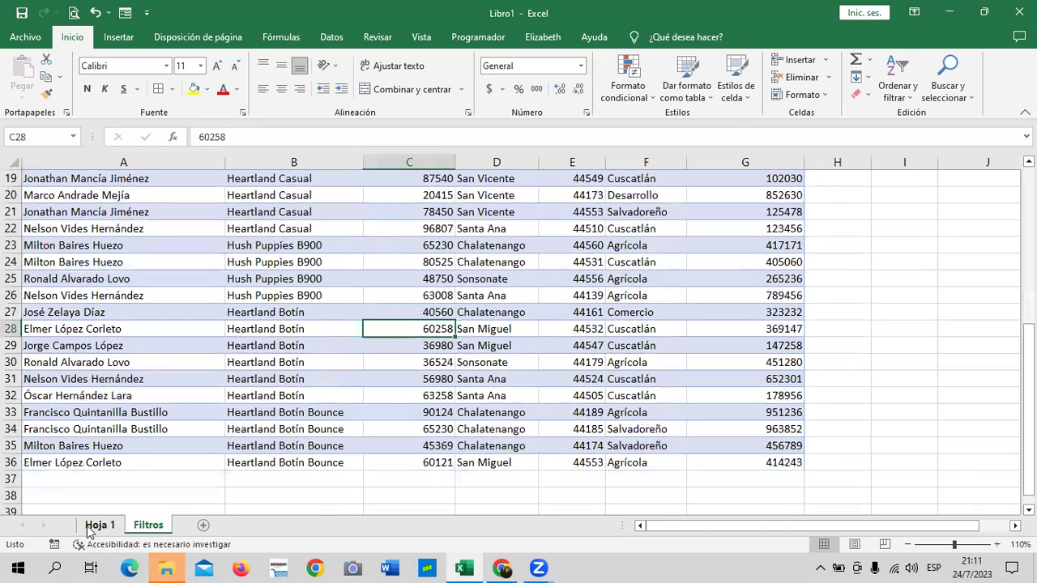
pyautogui.click(90, 527)
pyautogui.click(398, 299)
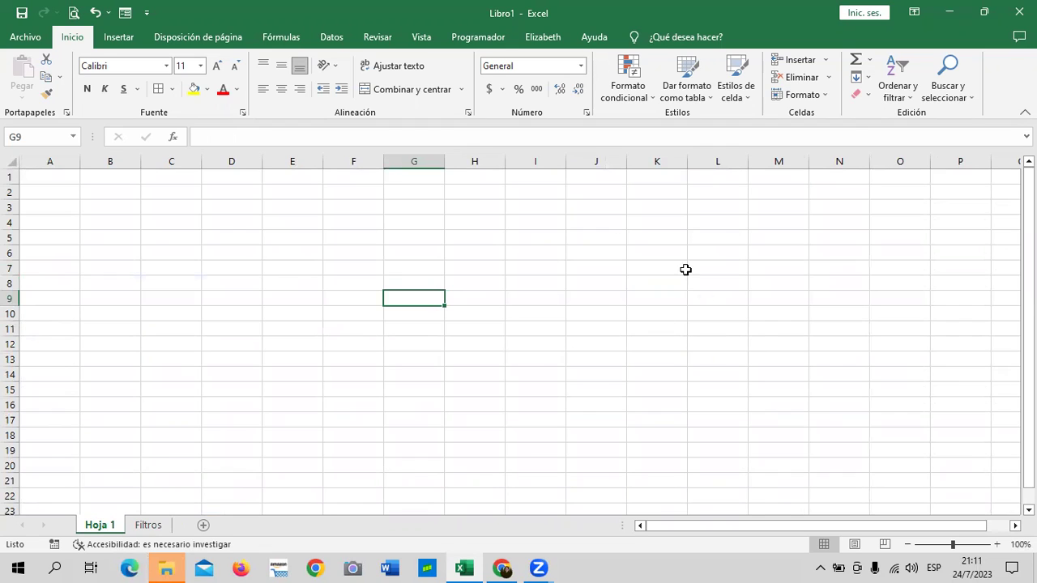
# Enter the capitalised header NOMBRE in D4 and VENDEDOR 1 in D5
pyautogui.click(611, 222)
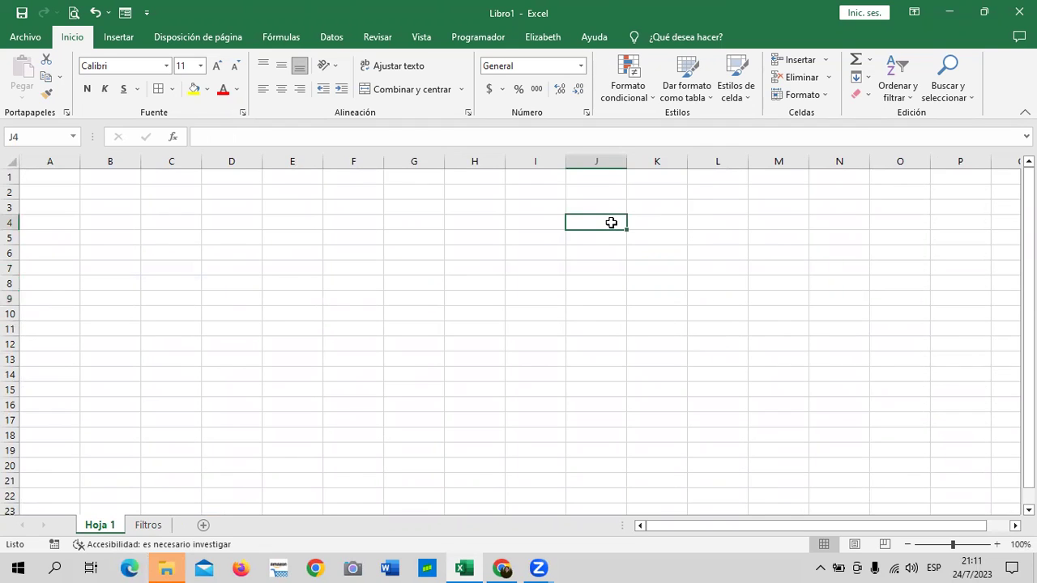
pyautogui.click(230, 267)
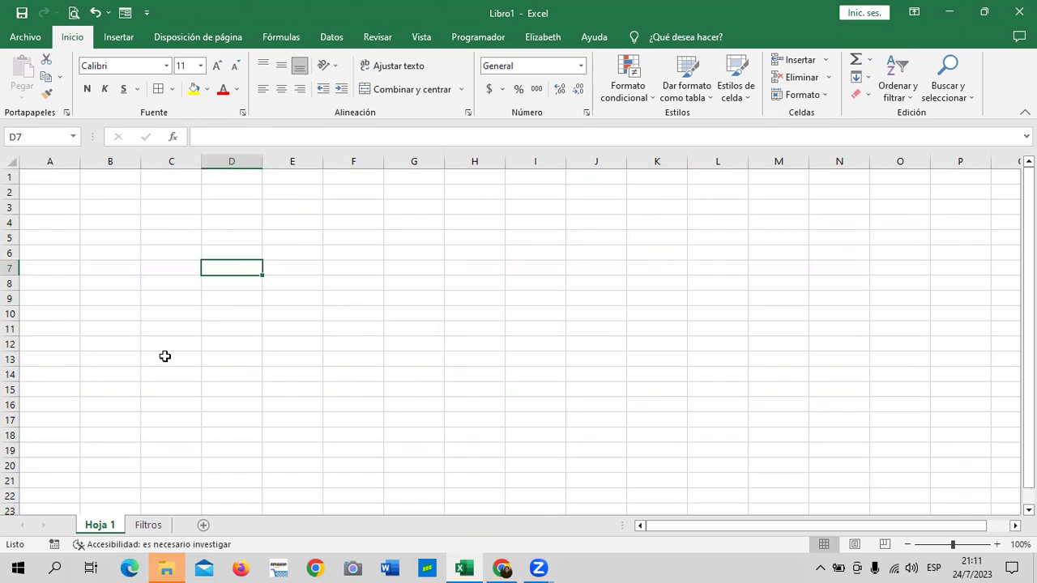
pyautogui.click(438, 310)
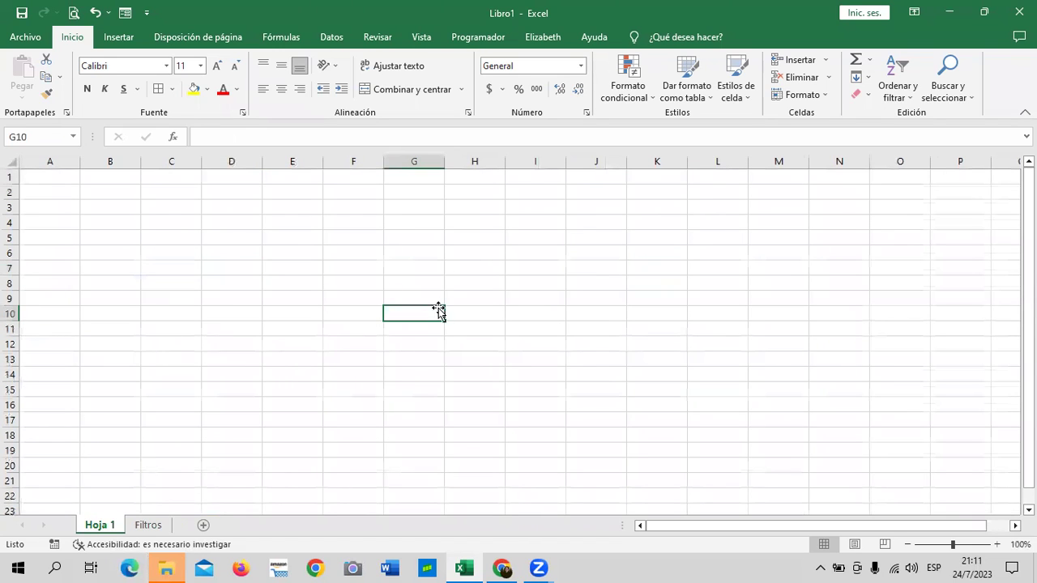
pyautogui.click(224, 229)
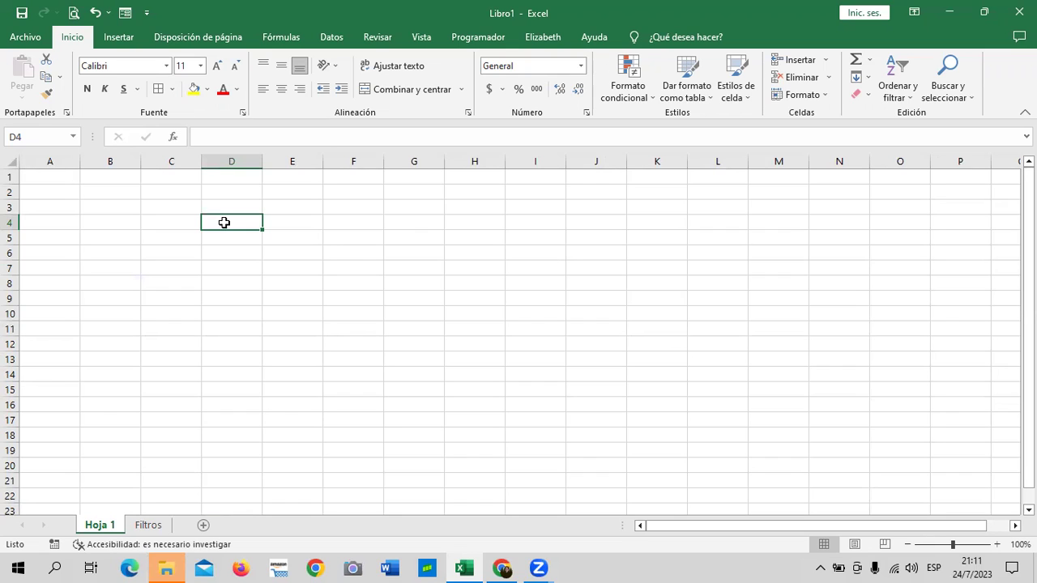
pyautogui.write('nombre')
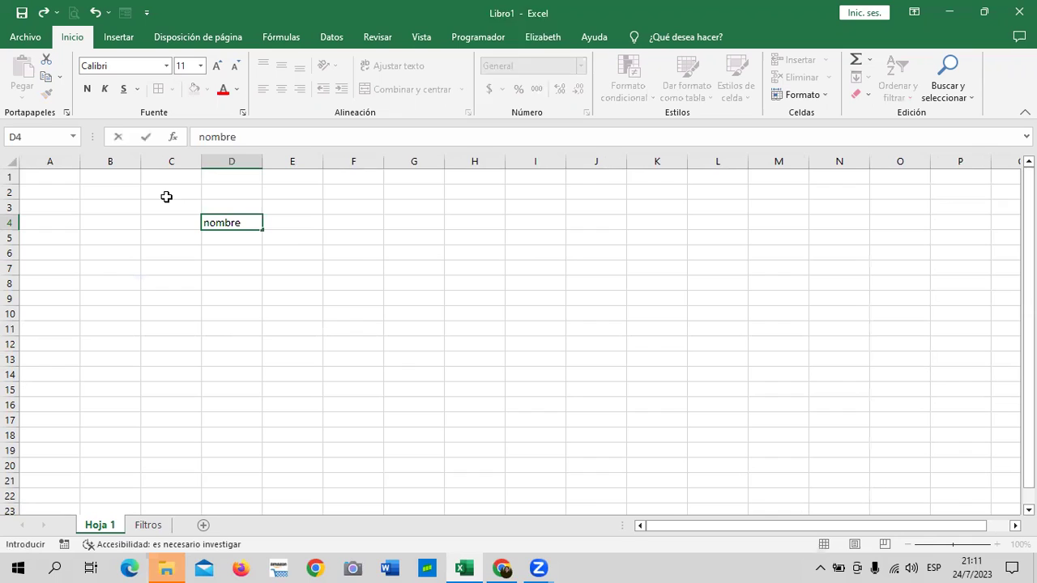
pyautogui.press('capslock')
pyautogui.press('BackSpace')
pyautogui.press('BackSpace')
pyautogui.press('BackSpace')
pyautogui.write('NOMBRE')
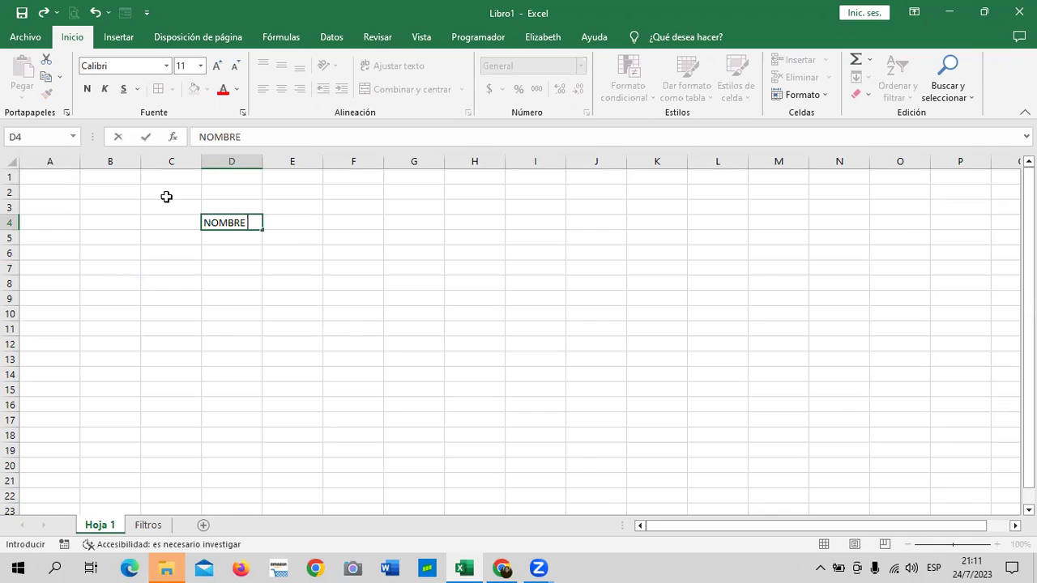
pyautogui.press('Return')
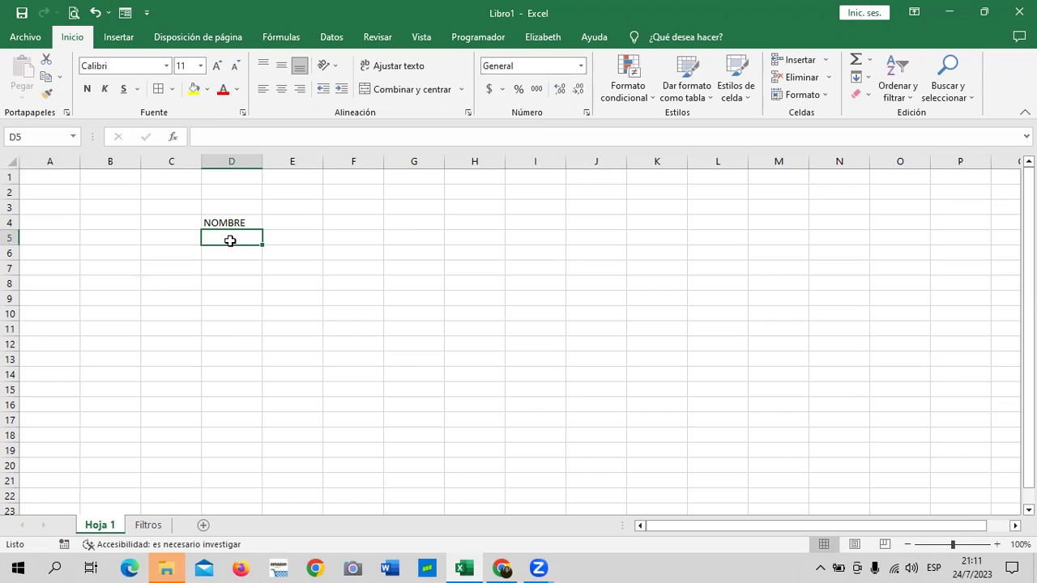
pyautogui.write('VENDEDOR')
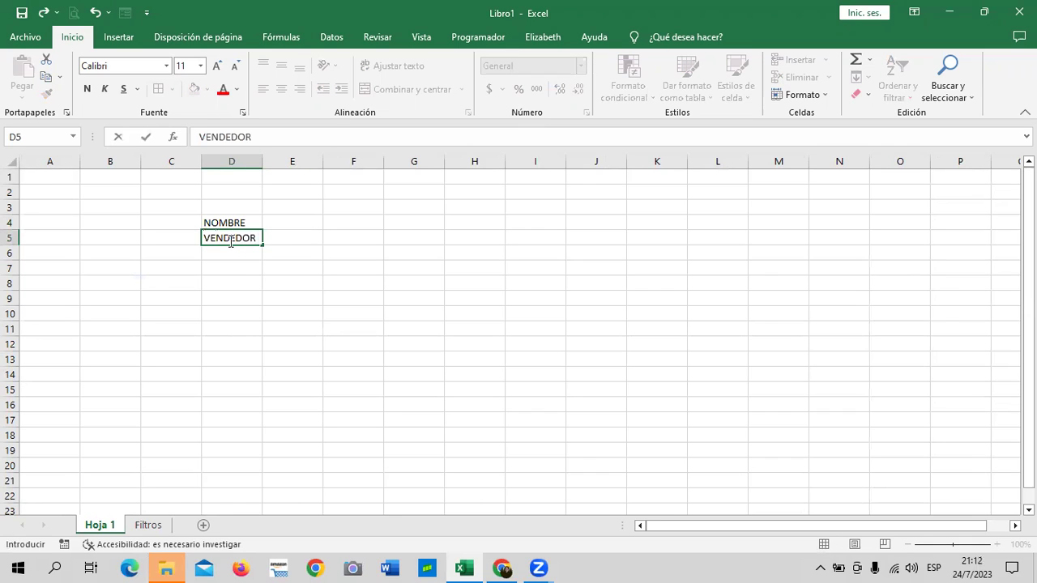
pyautogui.write(' 1')
pyautogui.press('Return')
# Fill VENDEDOR 1 down to VENDEDOR 10 in D5:D14 and widen column D
pyautogui.click(242, 222)
pyautogui.click(243, 235)
pyautogui.moveTo(262, 244); pyautogui.dragTo(261, 337)
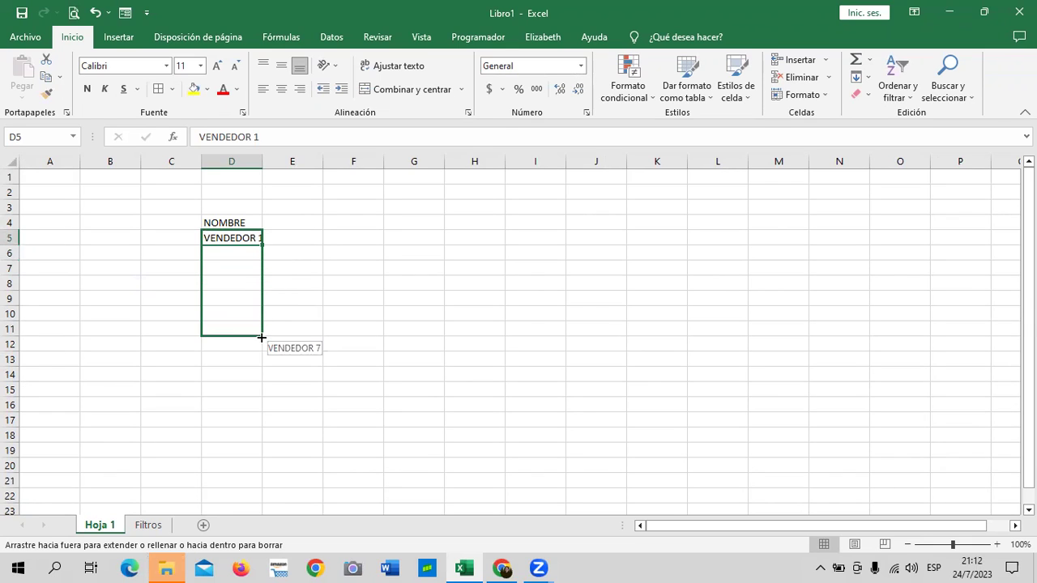
pyautogui.moveTo(261, 337); pyautogui.dragTo(261, 378)
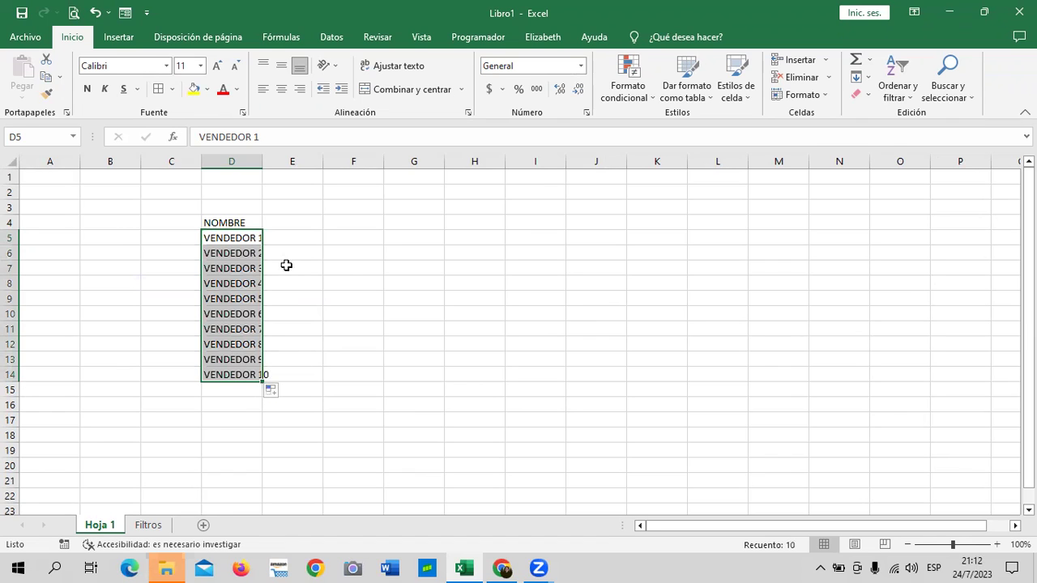
pyautogui.moveTo(262, 162); pyautogui.dragTo(284, 162)
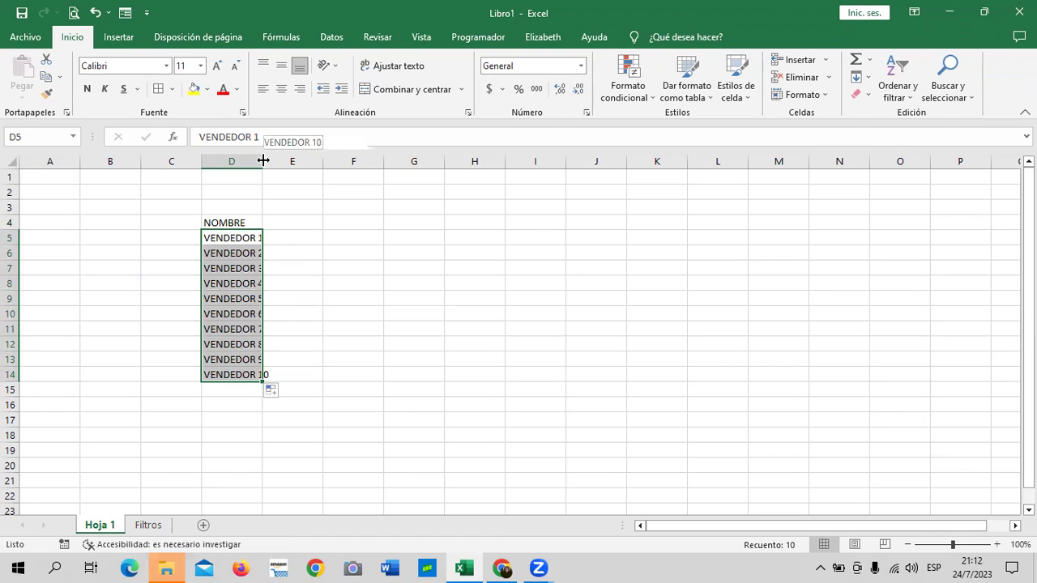
# Check the first and last entries, VENDEDOR 1 and VENDEDOR 10, then select E4
pyautogui.click(383, 273)
pyautogui.click(267, 239)
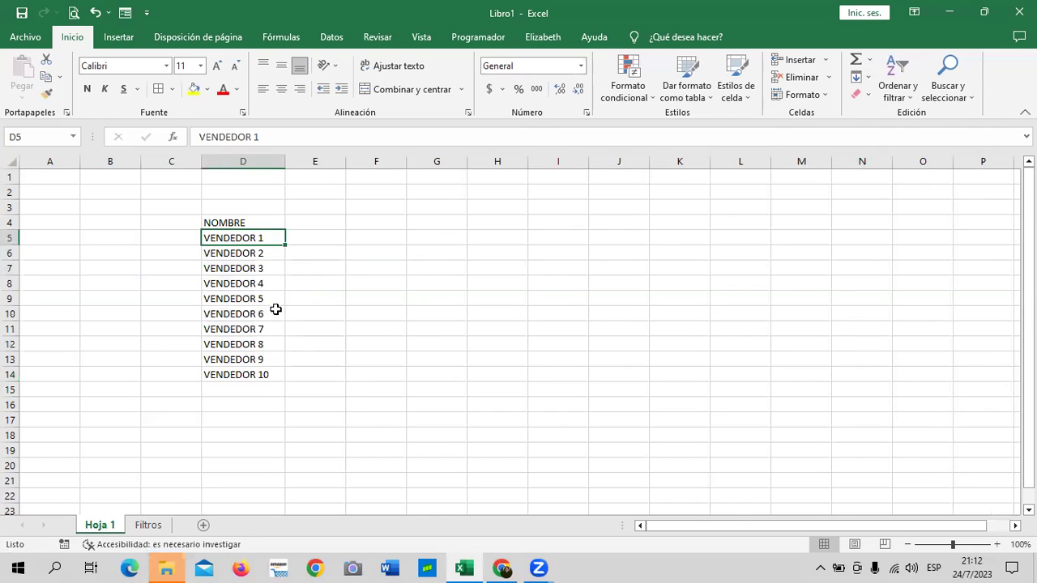
pyautogui.click(250, 374)
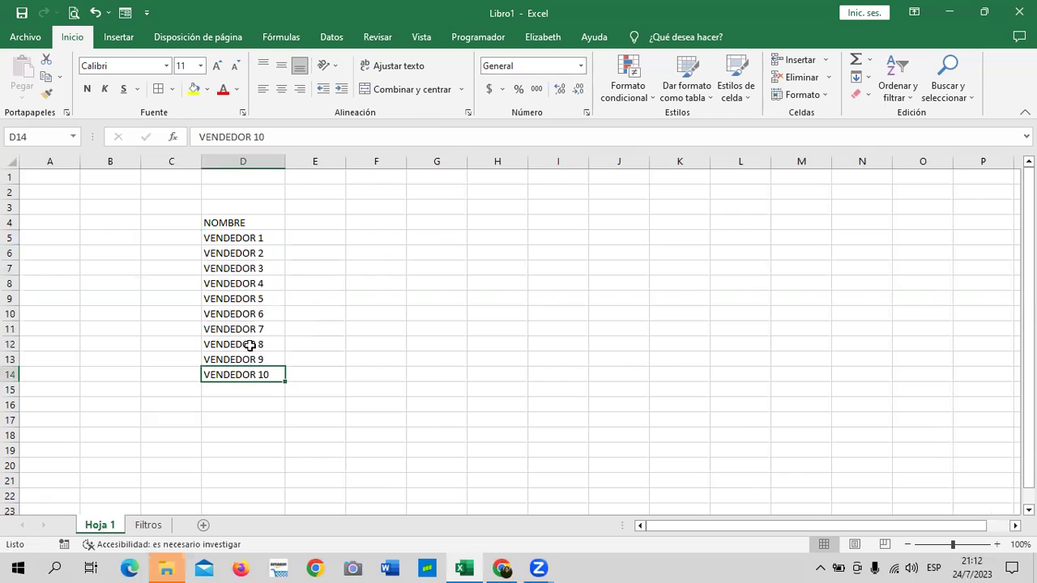
pyautogui.click(255, 237)
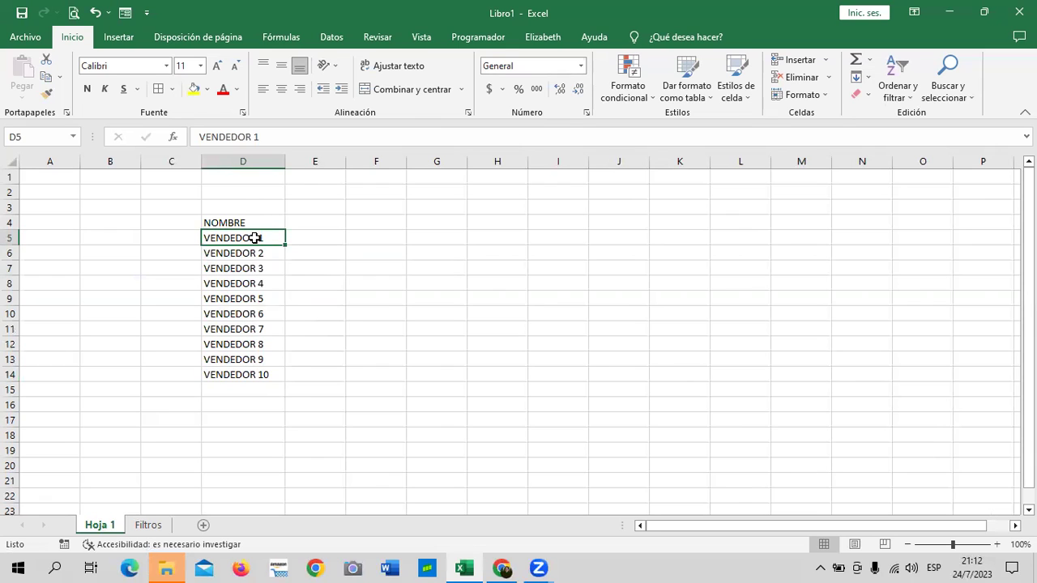
pyautogui.click(251, 374)
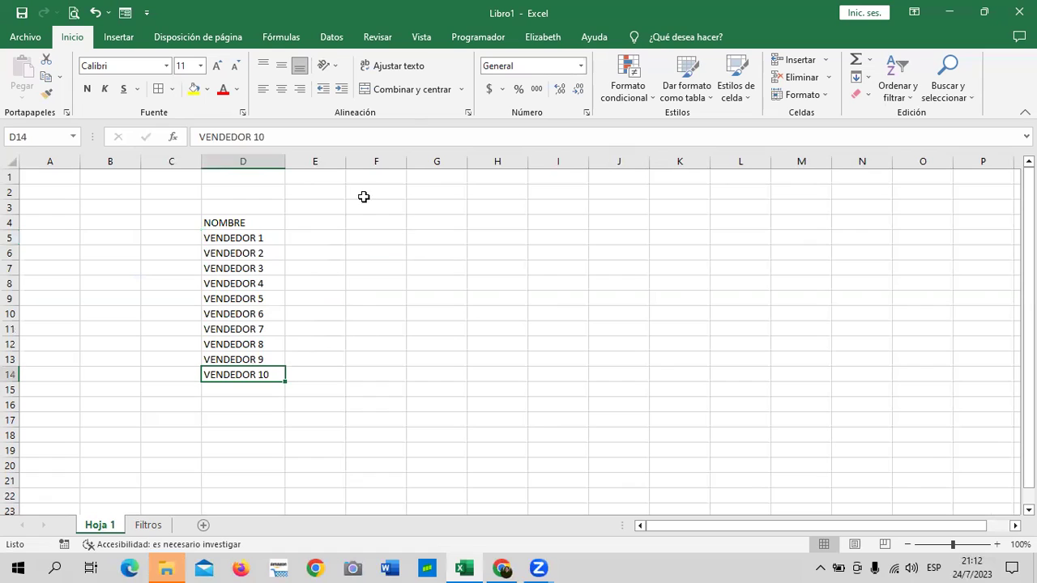
pyautogui.click(312, 220)
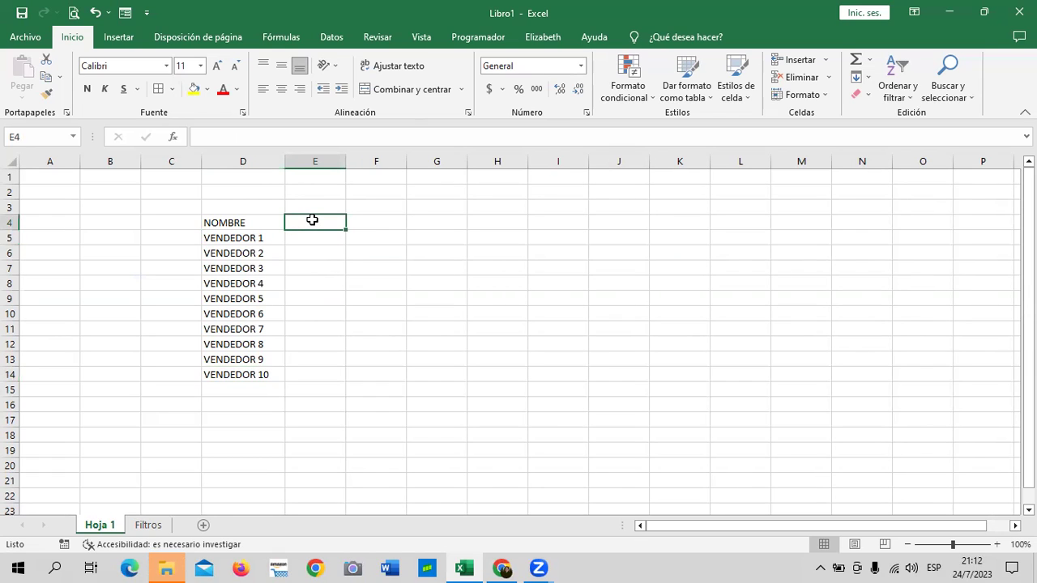
# Enter ENERO in E4, fill FEBRERO and MARZO into F4:G4, and type TOTAL in H4
pyautogui.write('ENERO')
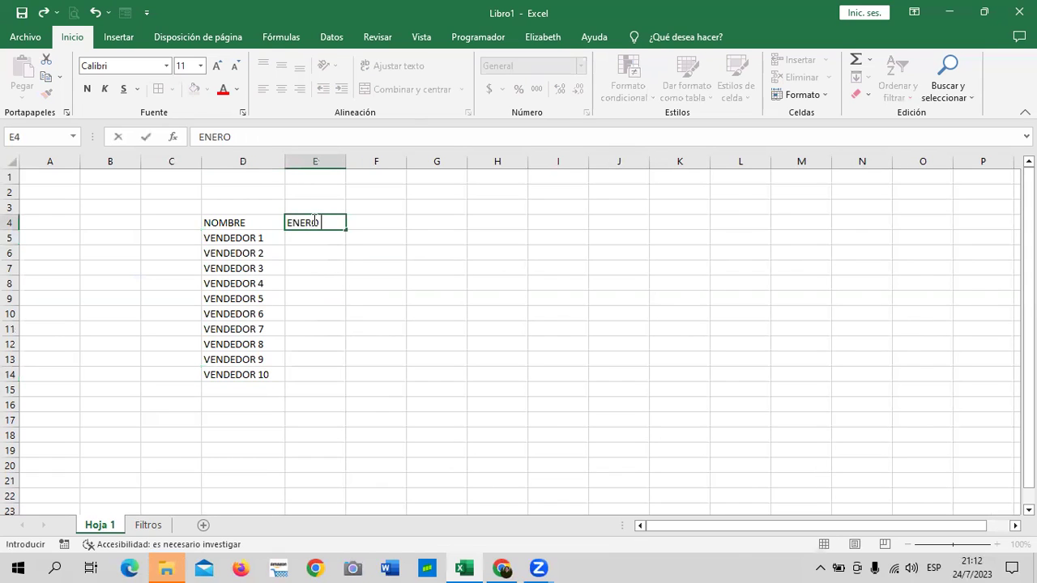
pyautogui.press('Return')
pyautogui.click(552, 241)
pyautogui.click(322, 221)
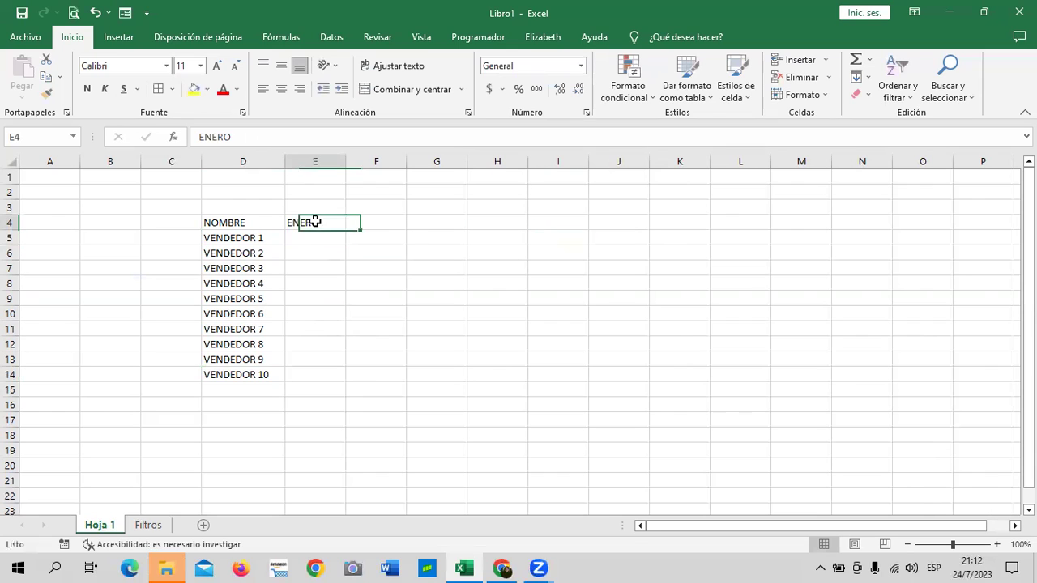
pyautogui.moveTo(346, 230); pyautogui.dragTo(443, 235)
pyautogui.click(492, 221)
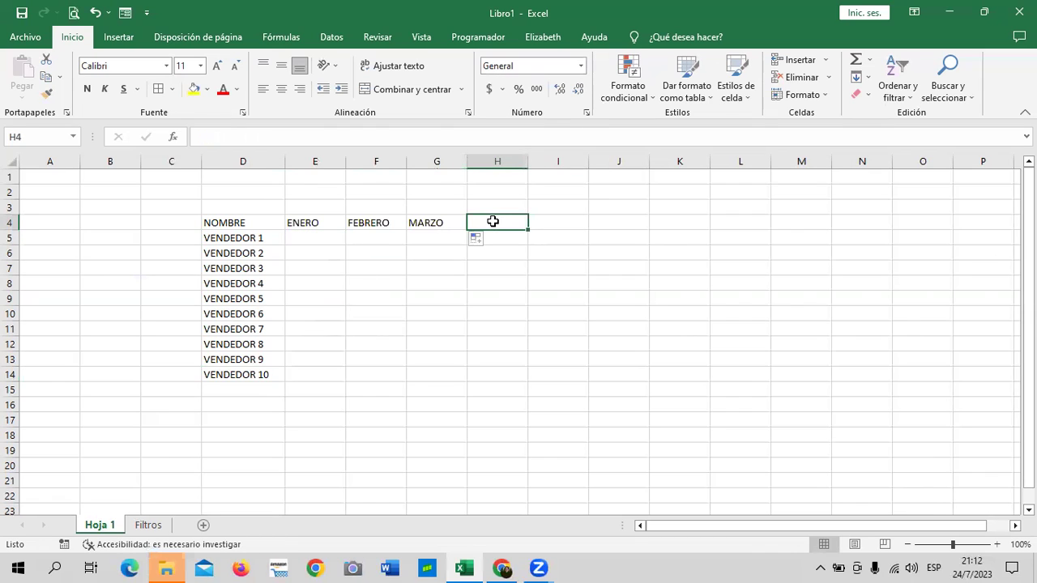
pyautogui.write('TOTAL')
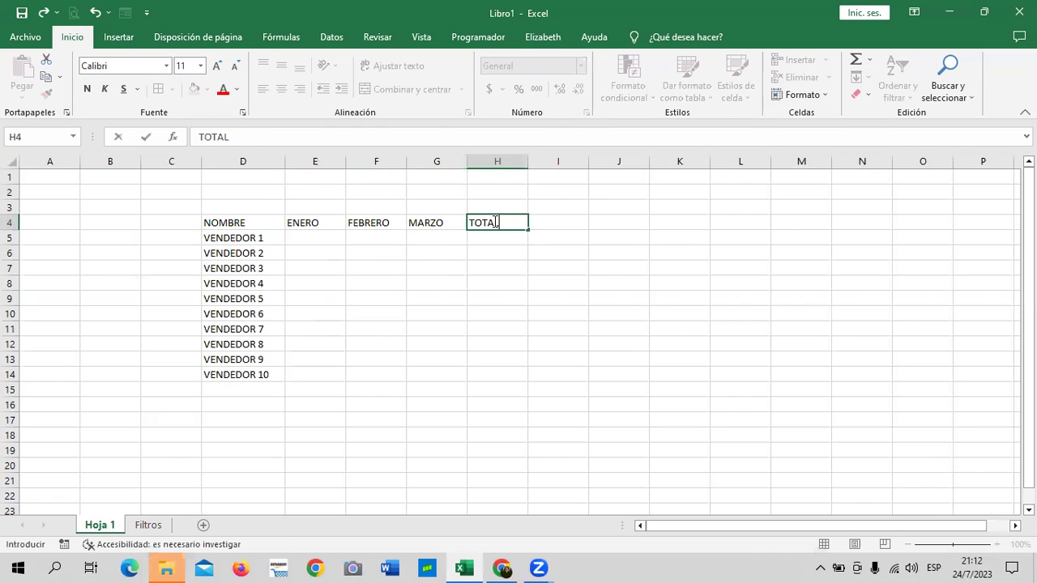
pyautogui.press('Return')
# Apply All Borders to the whole D4:H14 sales table
pyautogui.moveTo(273, 224)
pyautogui.mouseDown()
pyautogui.moveTo(429, 294)
pyautogui.moveTo(471, 371)
pyautogui.mouseUp()
pyautogui.click(158, 89)
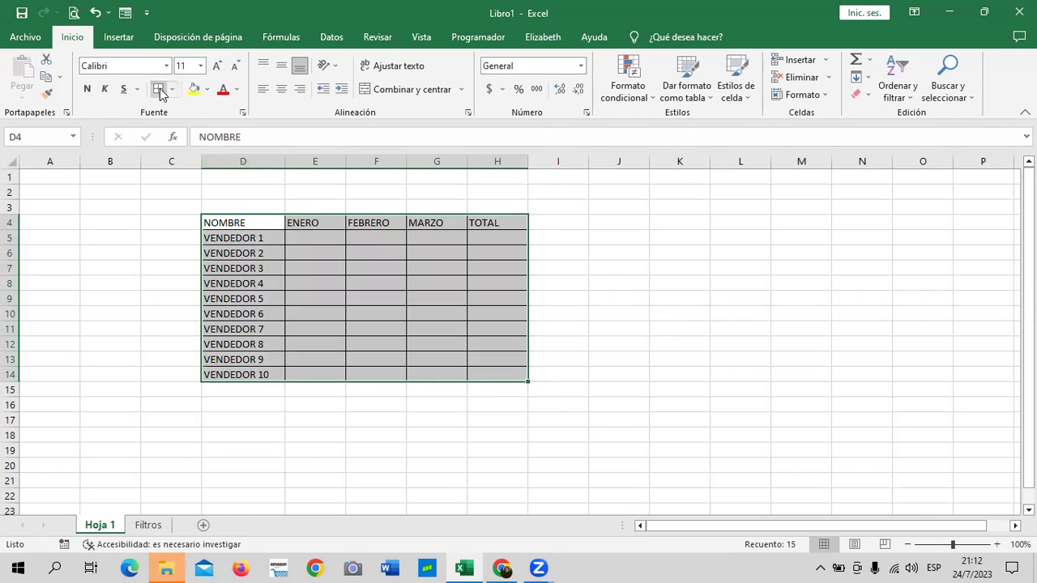
pyautogui.click(627, 296)
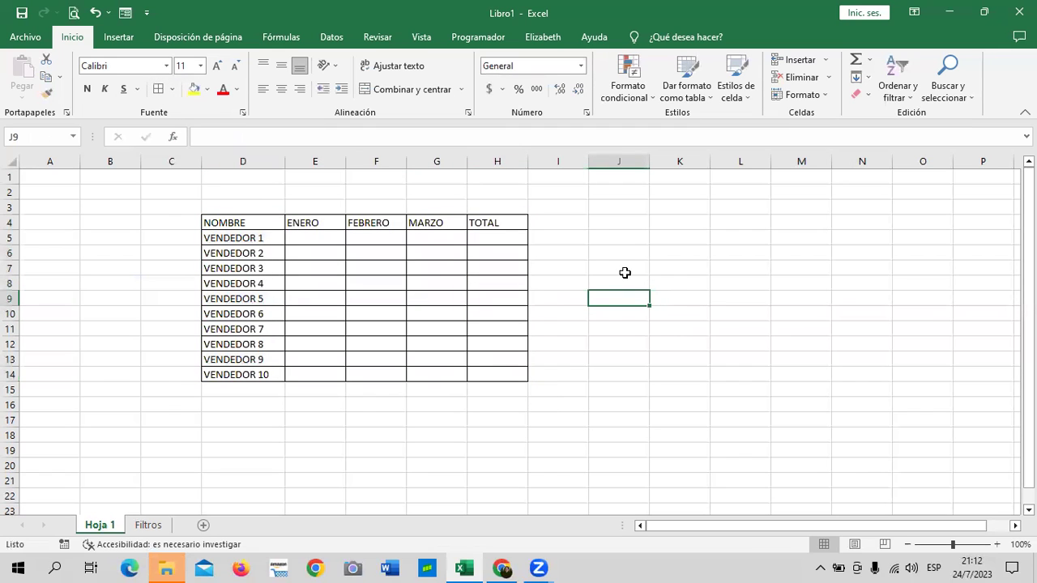
# Center the header labels in D4:H4
pyautogui.moveTo(273, 223); pyautogui.dragTo(478, 223)
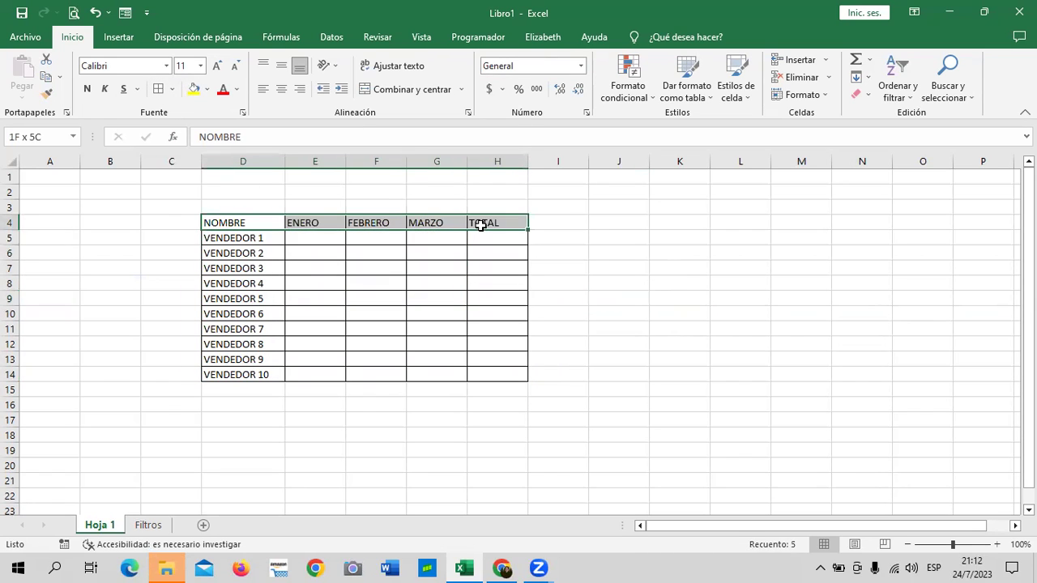
pyautogui.click(283, 89)
pyautogui.click(595, 299)
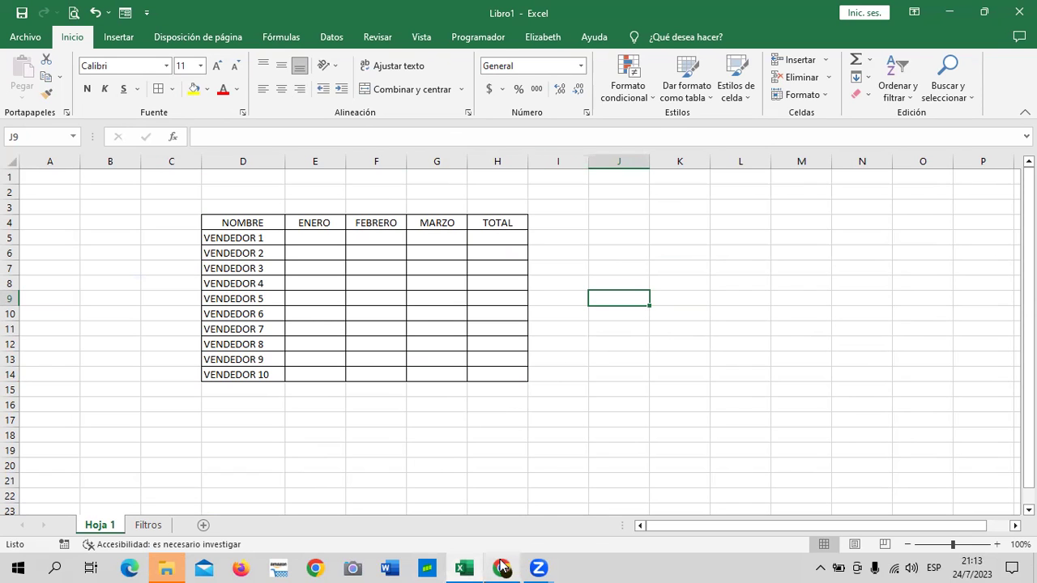
# Review the VENDEDORES exercise in Chrome's lesson 4.2 Tablas básicas, then return to Excel
pyautogui.moveTo(502, 567)
pyautogui.click(505, 525)
pyautogui.scroll(-3, 495, 453)
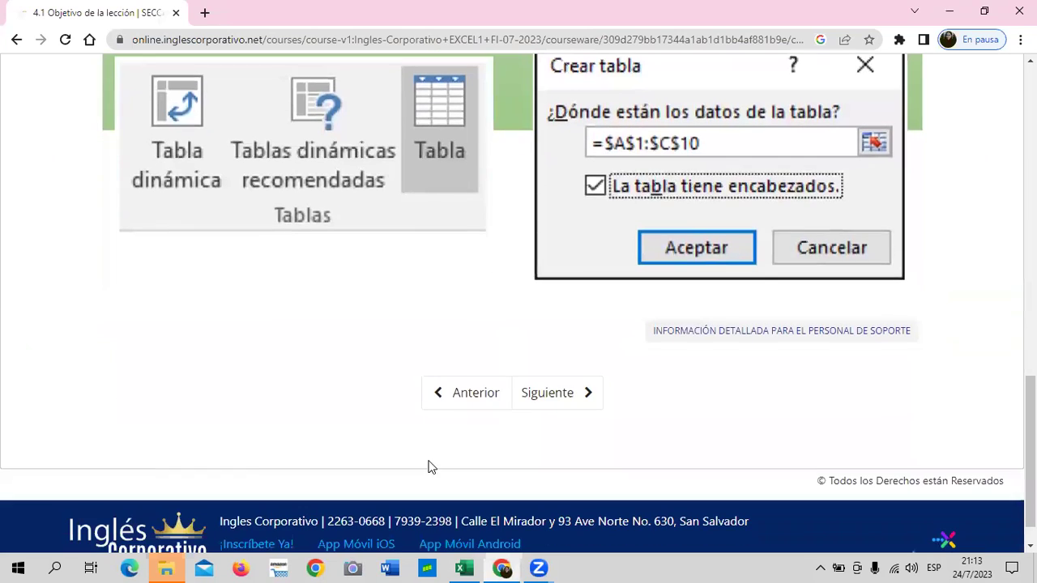
pyautogui.click(543, 392)
pyautogui.scroll(-1, 444, 462)
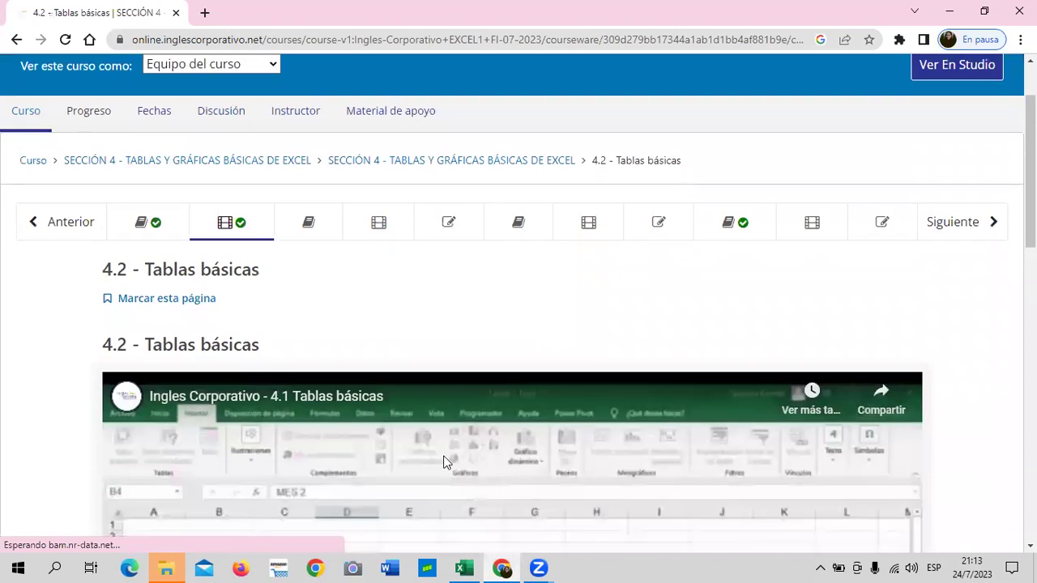
pyautogui.scroll(-5, 443, 462)
pyautogui.scroll(-2, 445, 458)
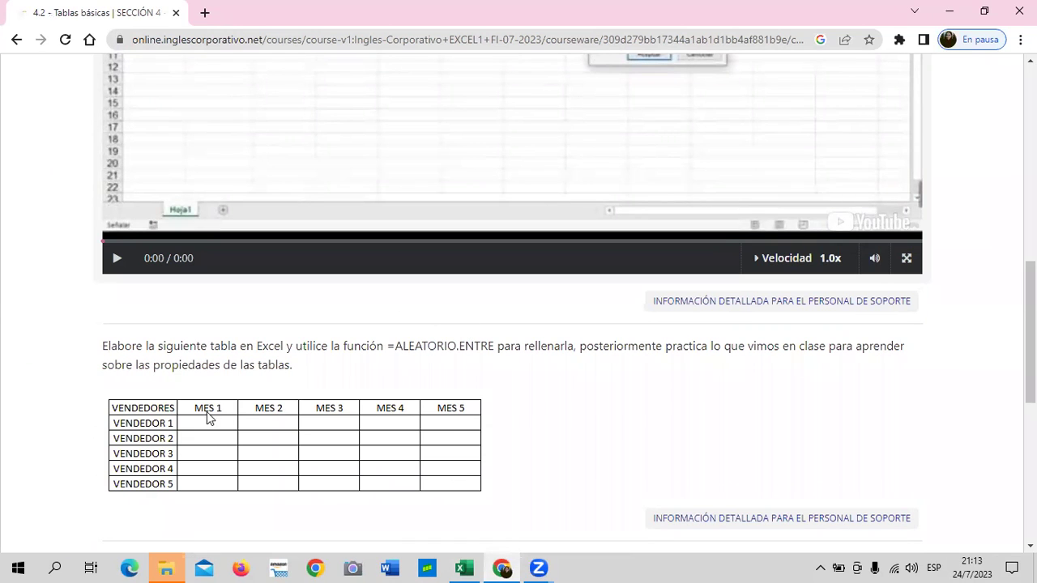
pyautogui.moveTo(464, 568)
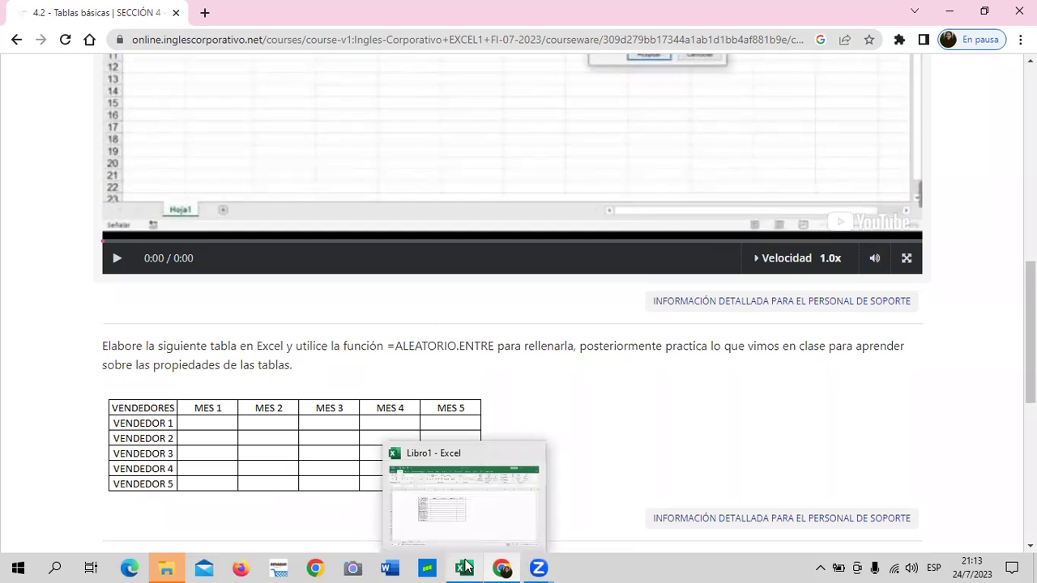
pyautogui.click(478, 530)
# Enter =ALEATORIO.ENTRE(150;450) in E5 as VENDEDOR 1's ENERO sales
pyautogui.click(318, 245)
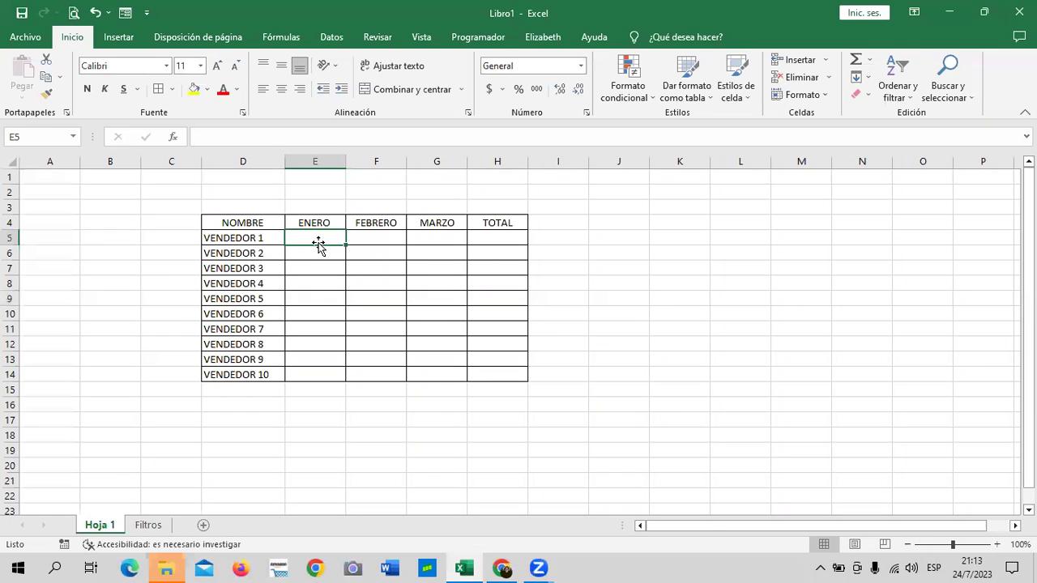
pyautogui.write('=')
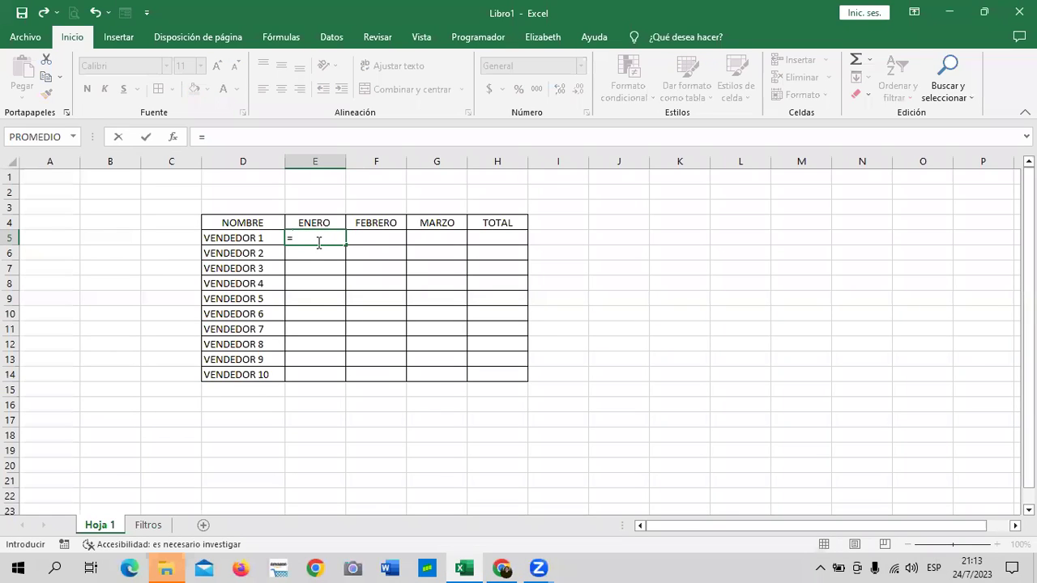
pyautogui.write('ALE')
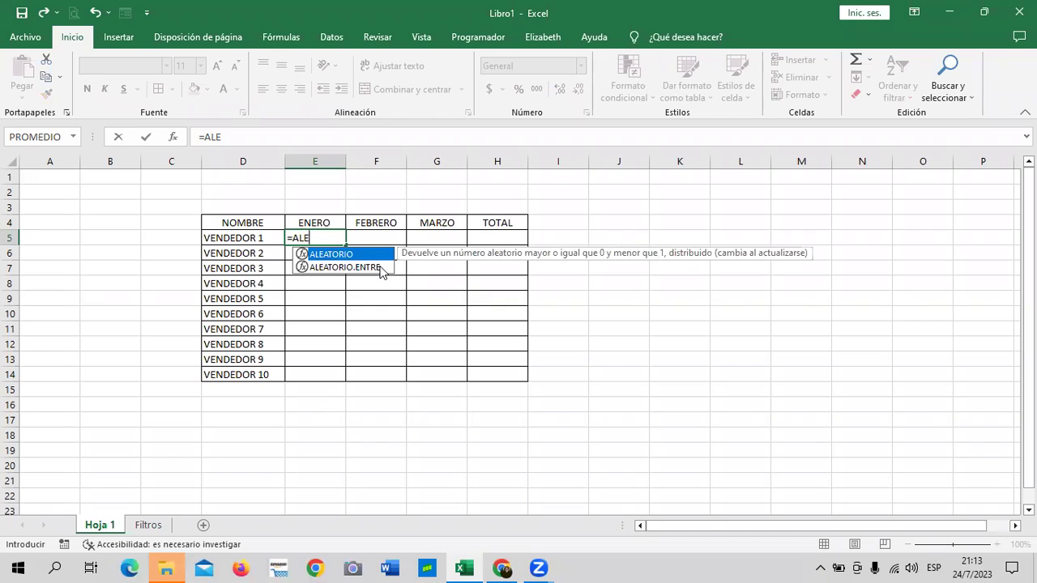
pyautogui.click(383, 267)
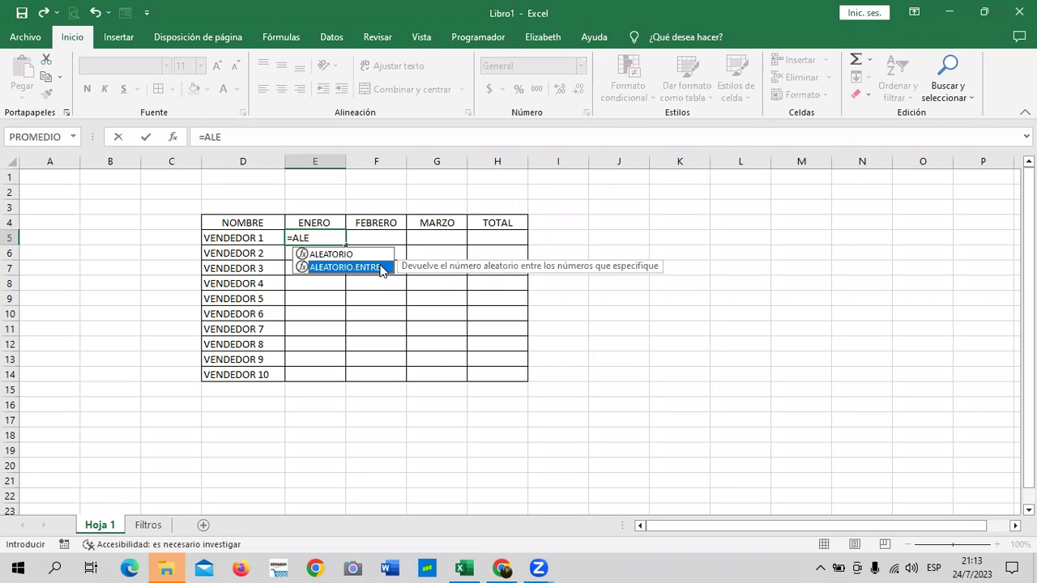
pyautogui.doubleClick(381, 268)
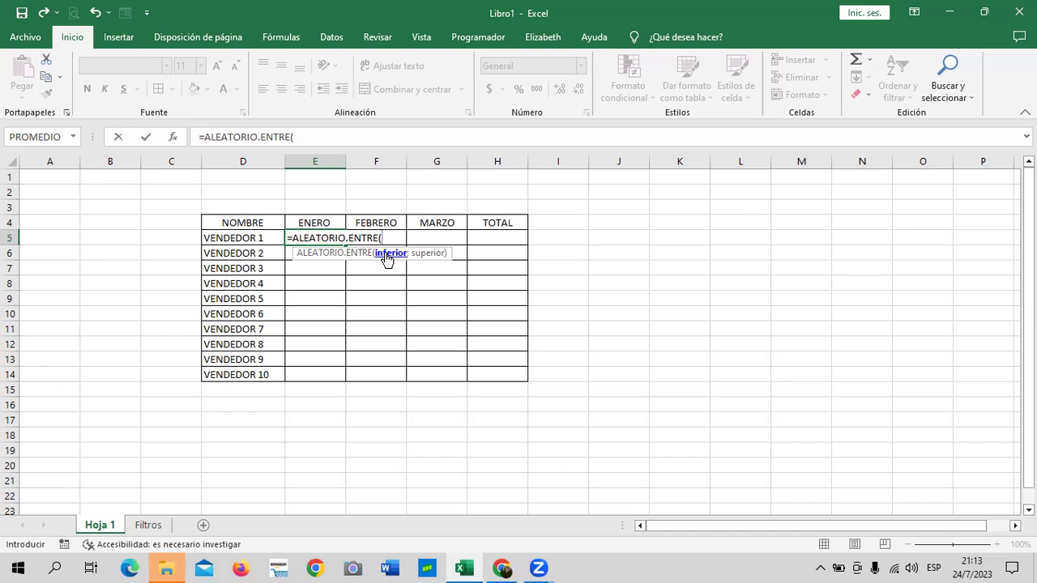
pyautogui.write('150')
pyautogui.write(';')
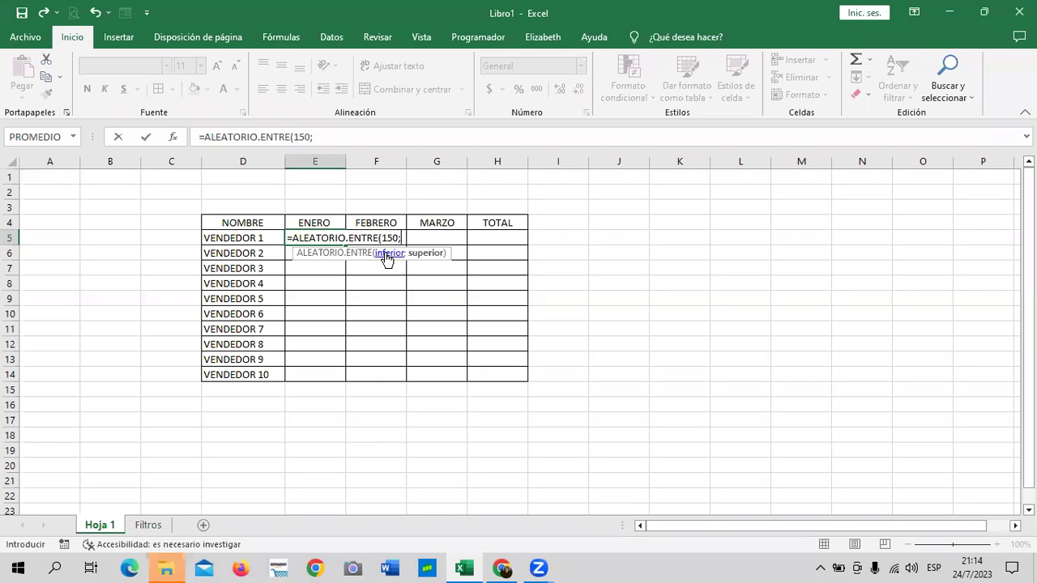
pyautogui.write('450')
pyautogui.write(')')
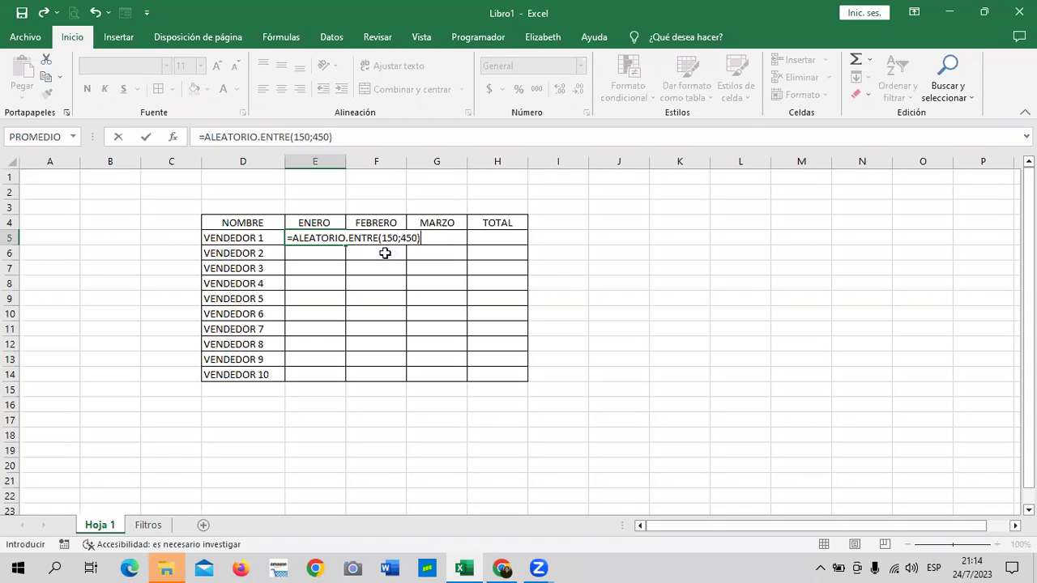
pyautogui.press('Return')
pyautogui.click(327, 241)
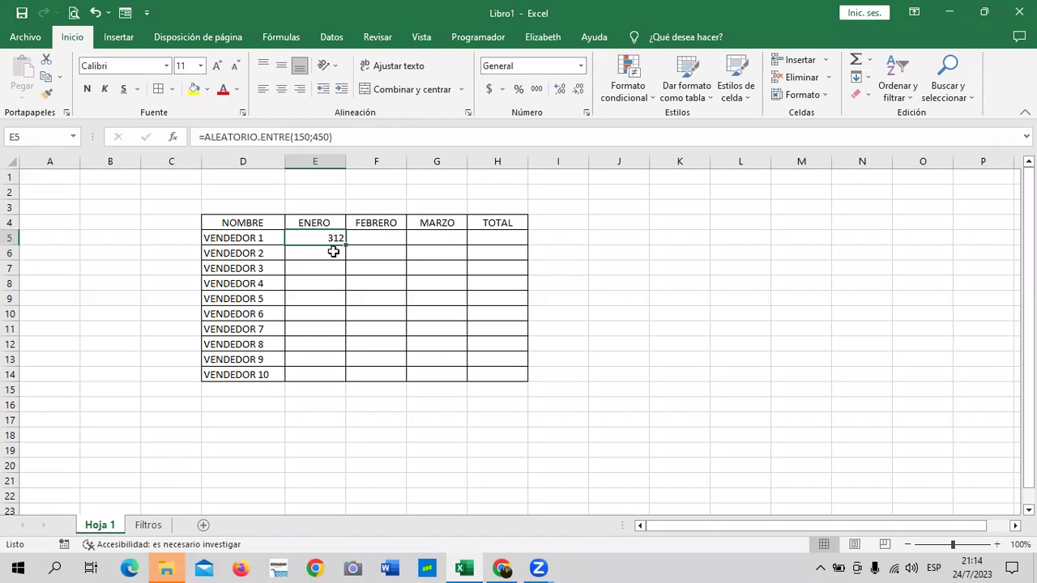
# Copy the random formula down to E14 and give E5:G14 the Contabilidad dollar format
pyautogui.moveTo(347, 244); pyautogui.dragTo(348, 379)
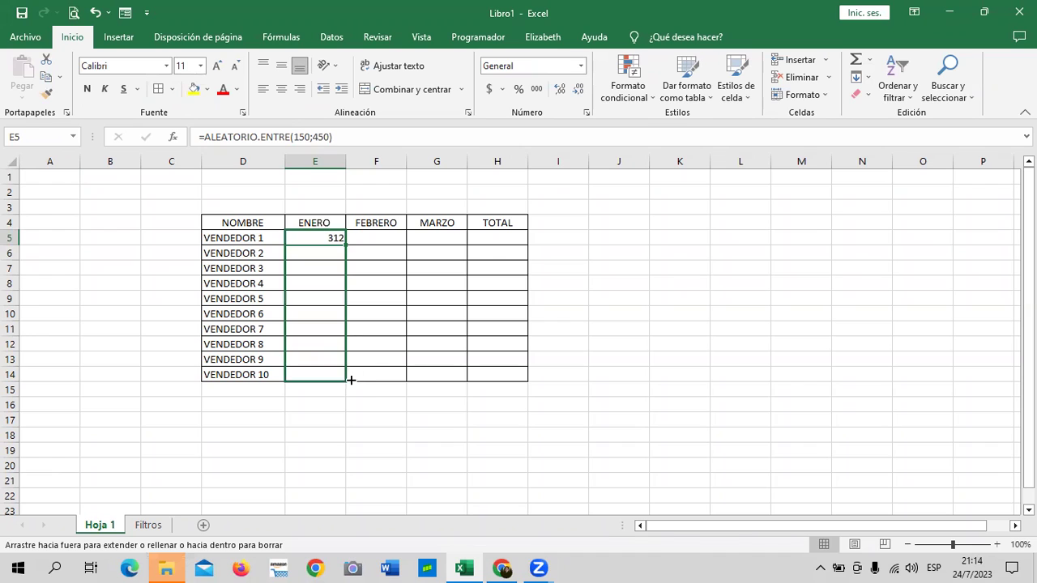
pyautogui.click(410, 358)
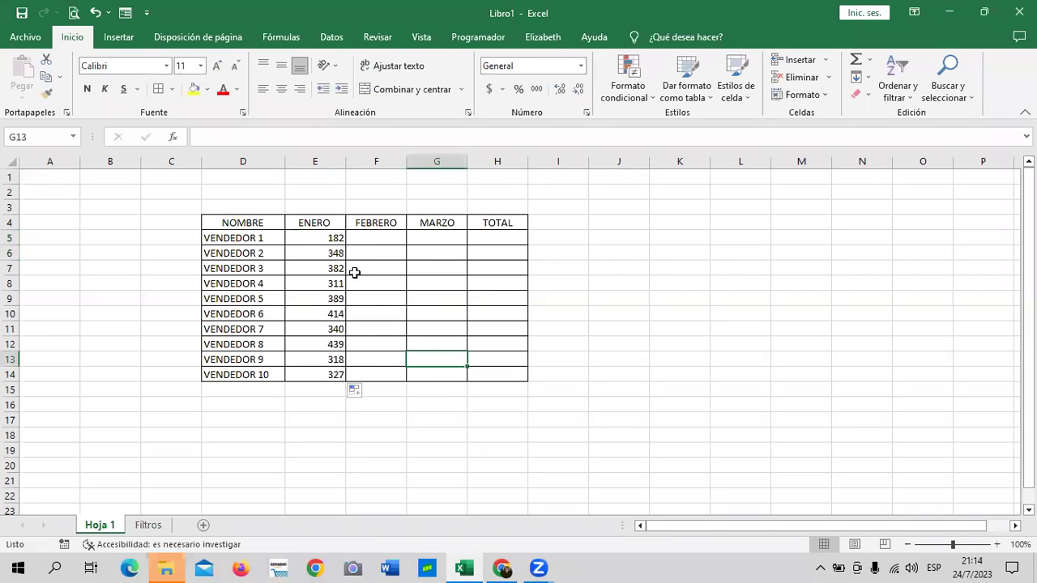
pyautogui.moveTo(322, 236); pyautogui.dragTo(451, 375)
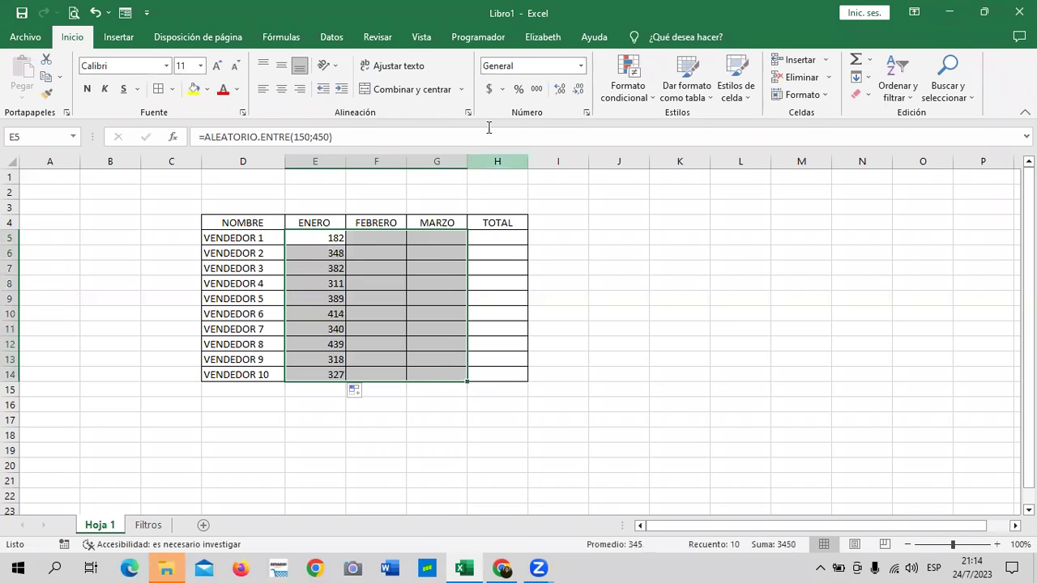
pyautogui.click(489, 90)
pyautogui.click(598, 289)
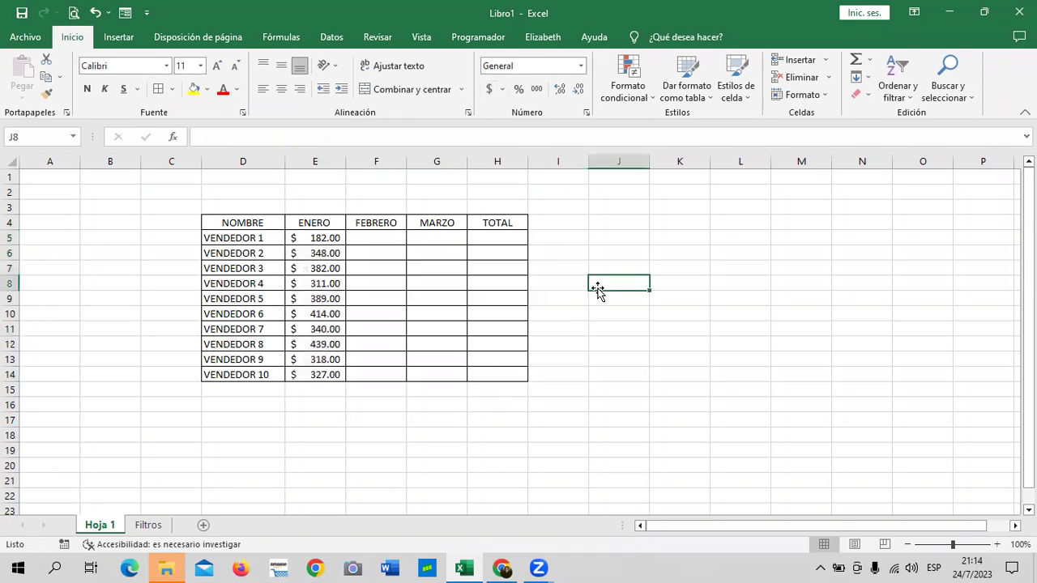
# Zoom the sheet in and back out, then reselect the first ENERO value in E5
pyautogui.click(997, 544)
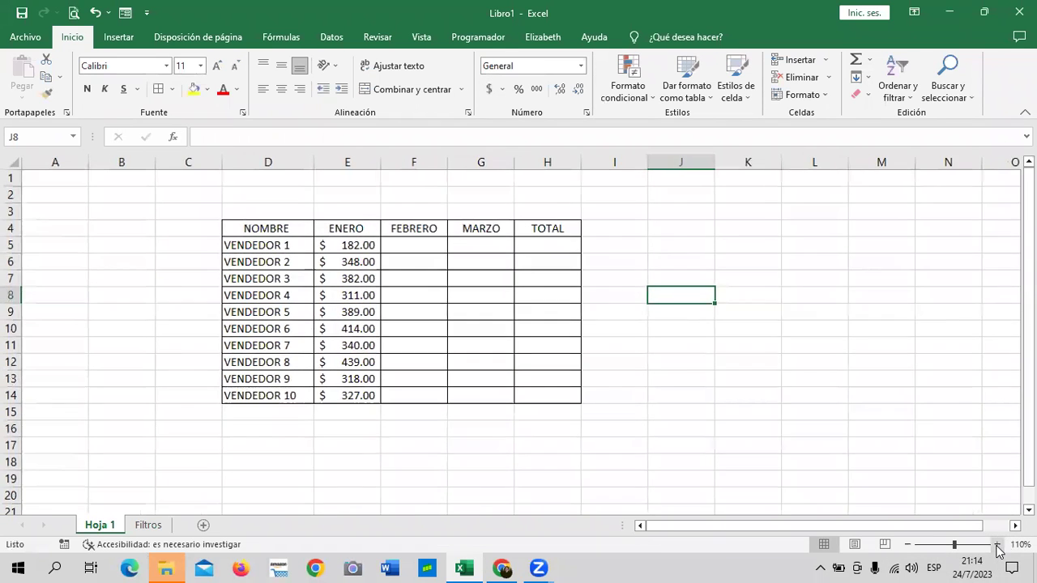
pyautogui.click(997, 544)
pyautogui.click(907, 544)
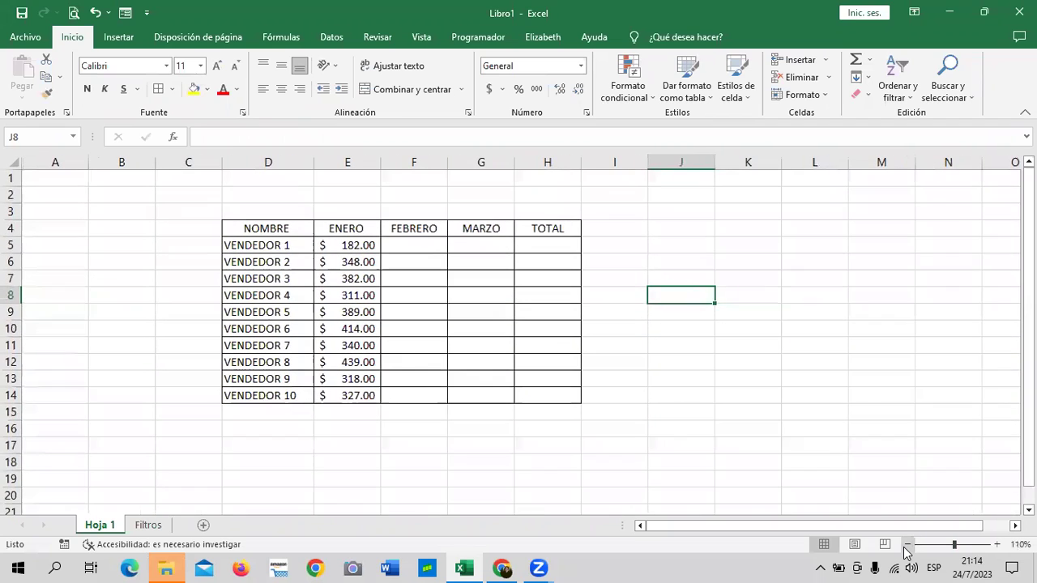
pyautogui.click(789, 461)
pyautogui.click(356, 240)
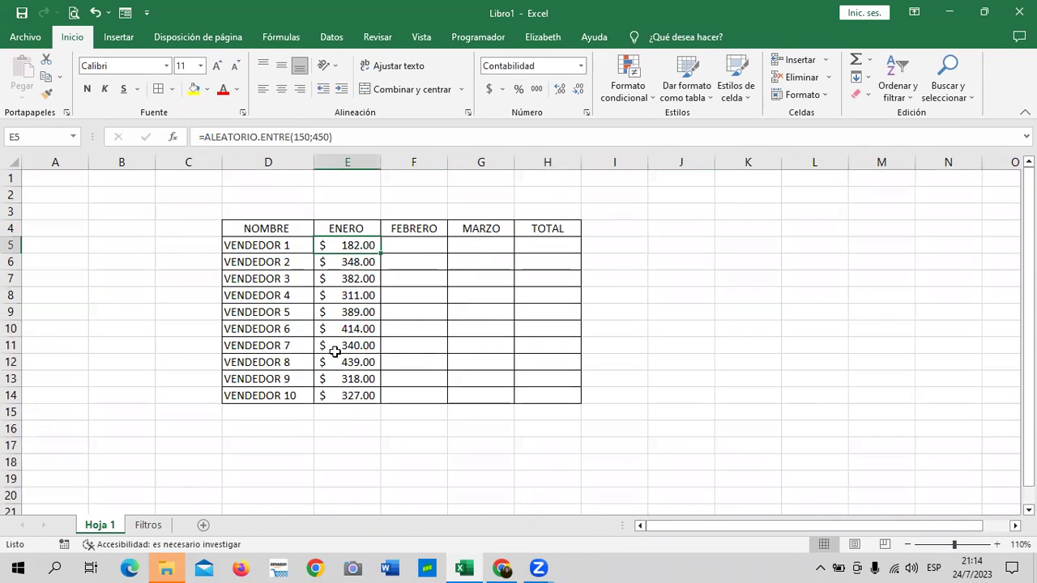
pyautogui.click(339, 395)
pyautogui.click(364, 240)
# Copy the E5 formula across to G5, then fill E5:G5 down to row 14
pyautogui.moveTo(382, 255); pyautogui.dragTo(498, 259)
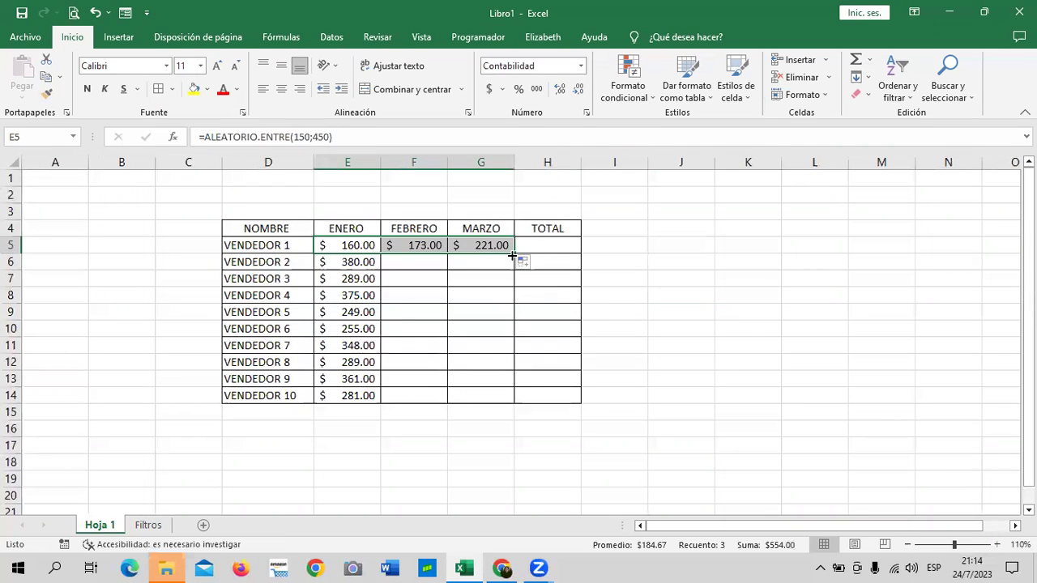
pyautogui.moveTo(514, 256); pyautogui.dragTo(514, 408)
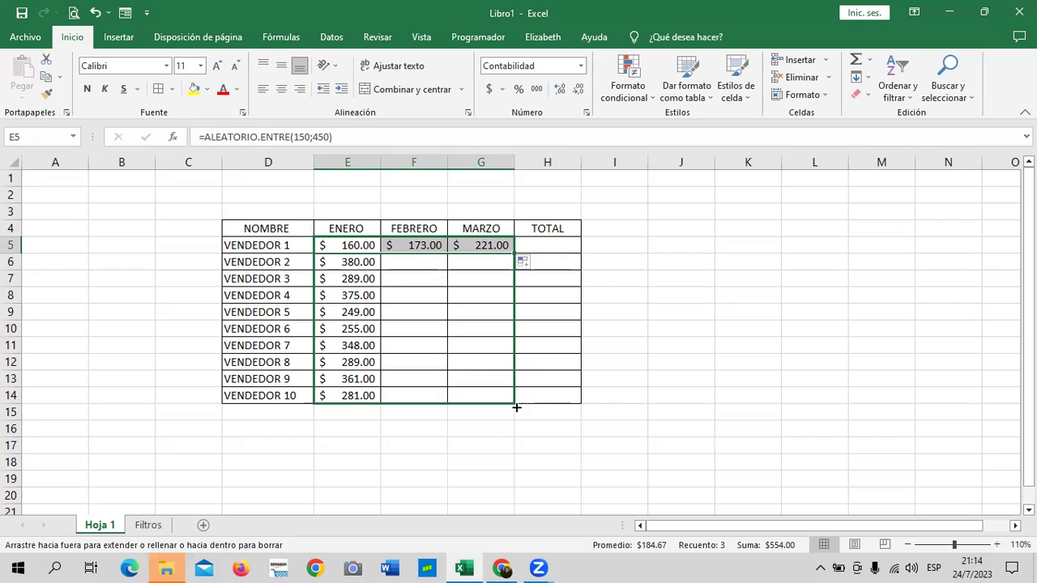
pyautogui.click(662, 336)
pyautogui.click(425, 246)
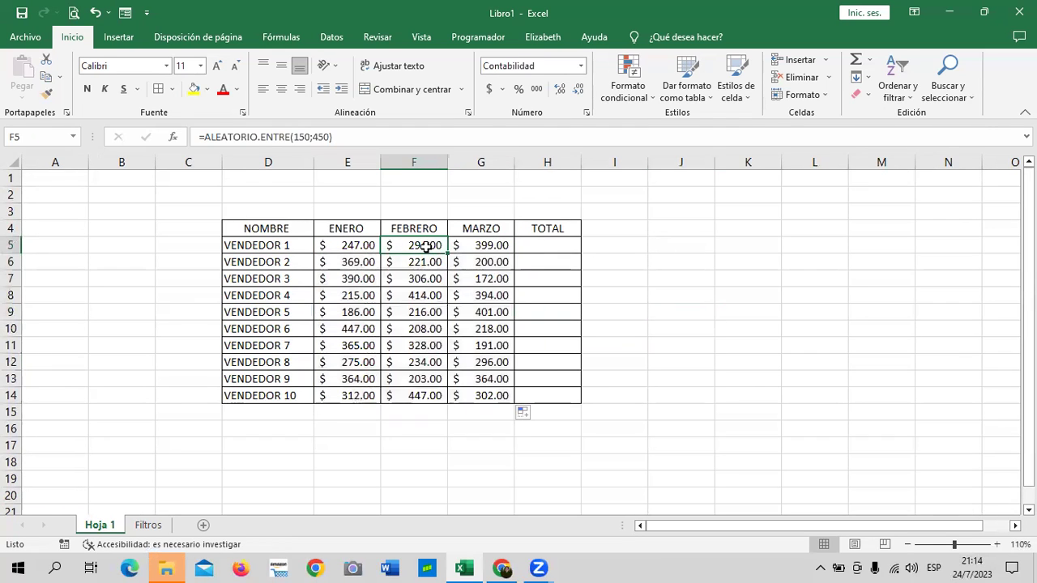
pyautogui.press('Down')
pyautogui.press('Down')
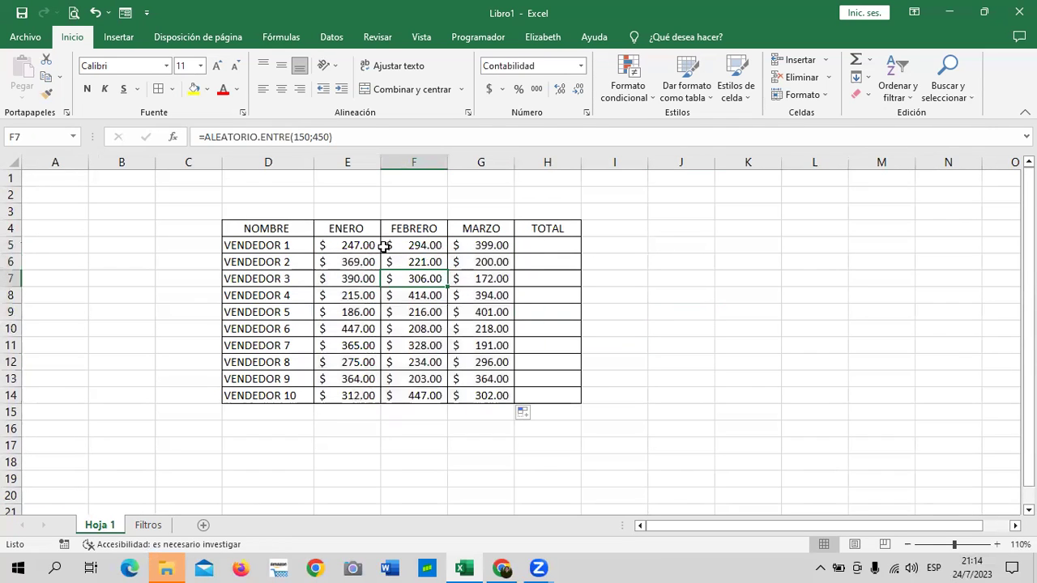
# Refill the ENERO formula down to row 14 and select the E5:G14 sales range
pyautogui.click(371, 244)
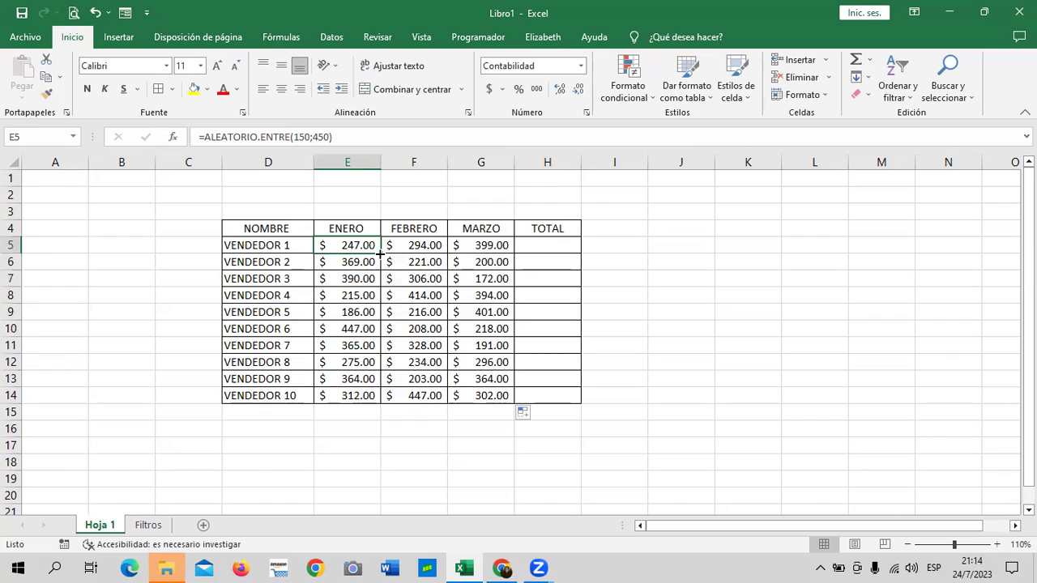
pyautogui.moveTo(380, 254); pyautogui.dragTo(380, 398)
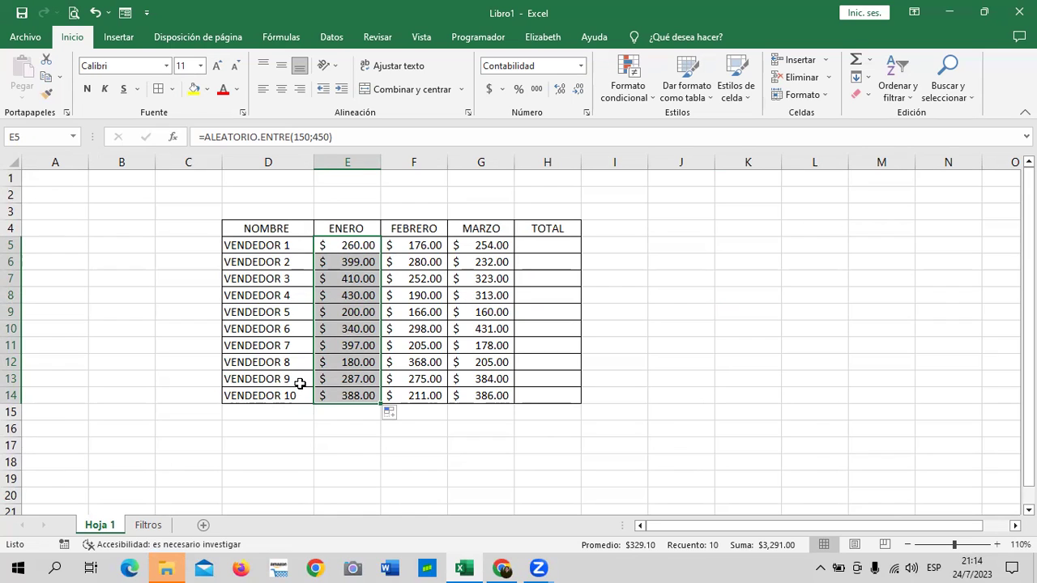
pyautogui.click(433, 259)
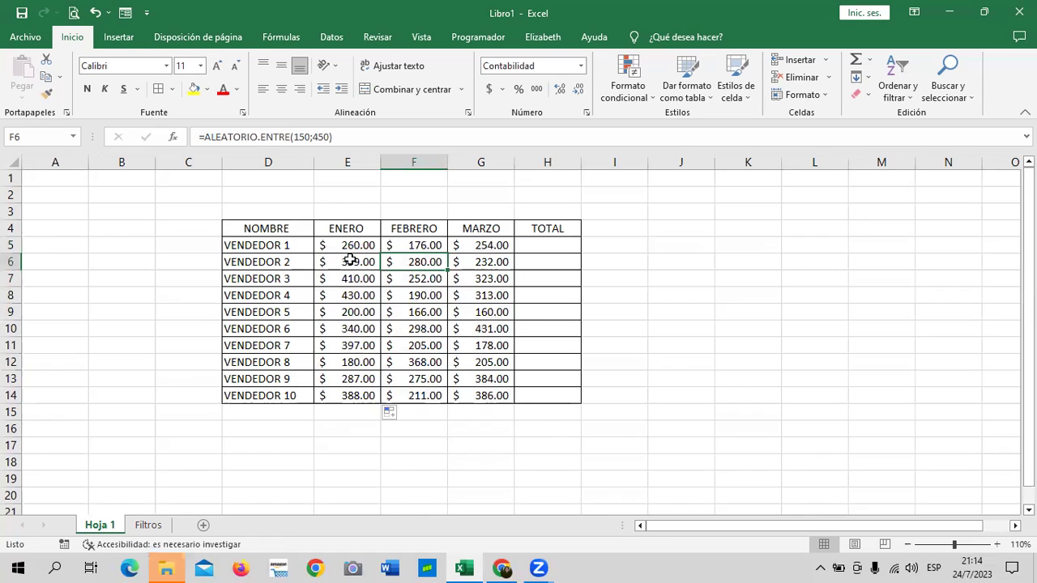
pyautogui.moveTo(459, 243); pyautogui.dragTo(471, 409)
pyautogui.click(472, 398)
pyautogui.click(487, 247)
pyautogui.moveTo(348, 247); pyautogui.dragTo(478, 397)
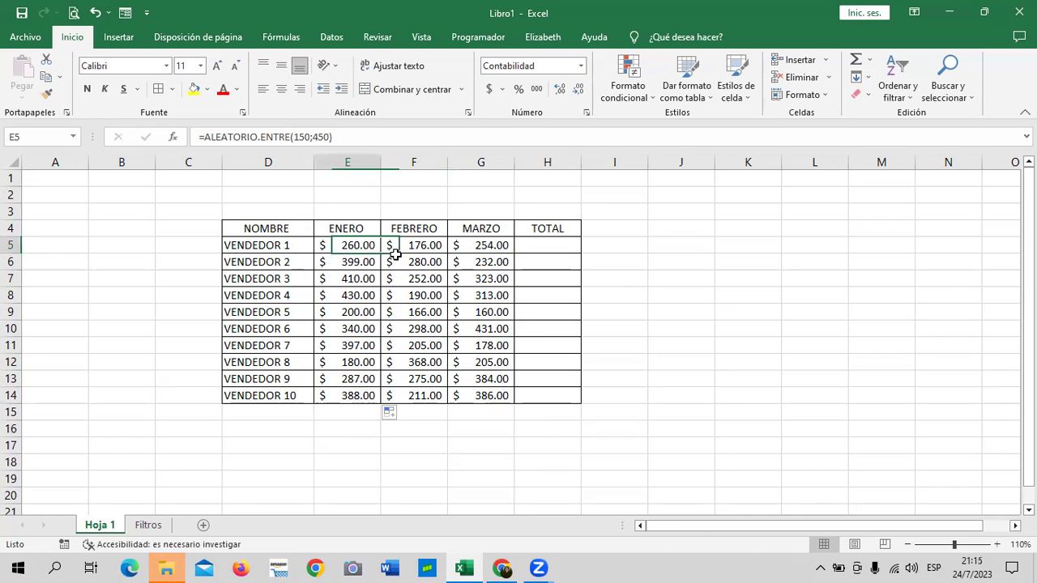
# Copy E5:G14 and paste it back over itself as Values only
pyautogui.rightClick(416, 277)
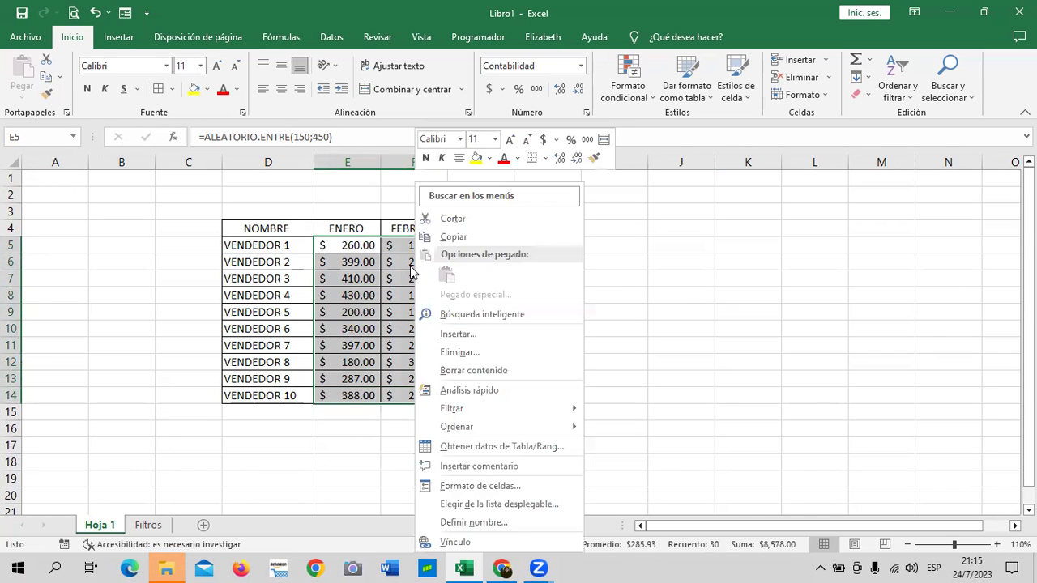
pyautogui.click(502, 243)
pyautogui.click(346, 247)
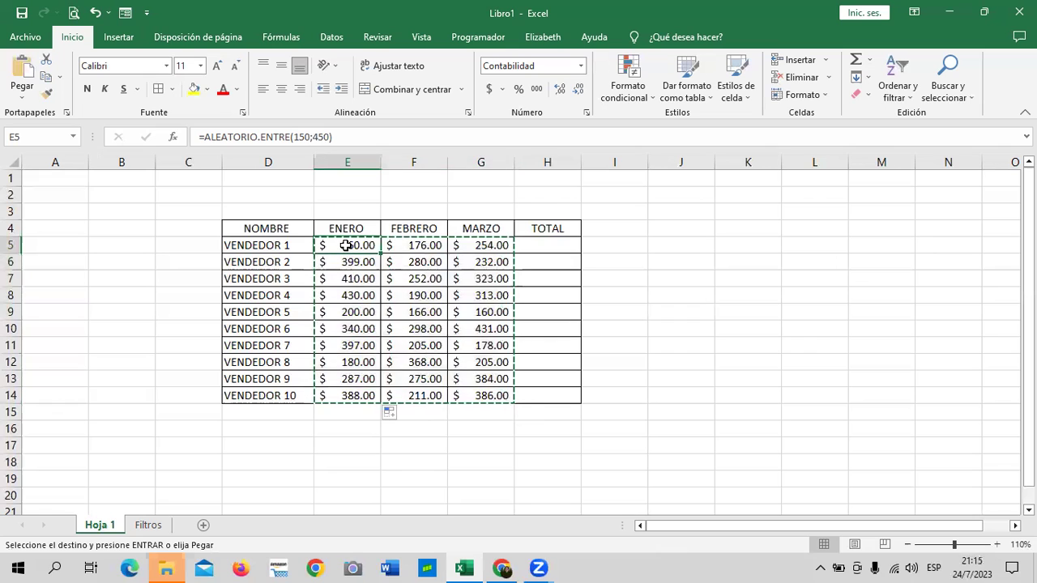
pyautogui.rightClick(347, 247)
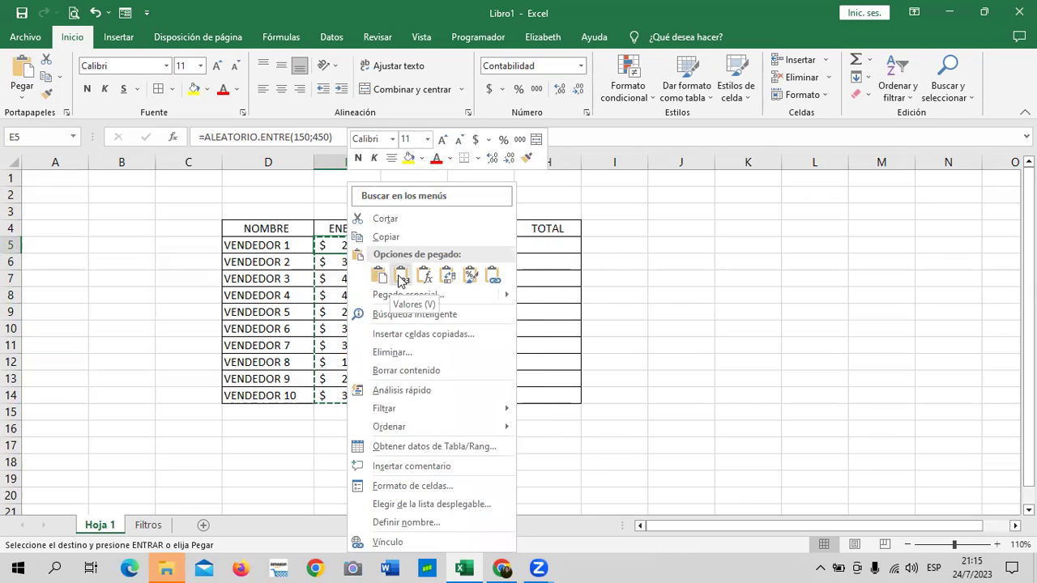
pyautogui.click(401, 277)
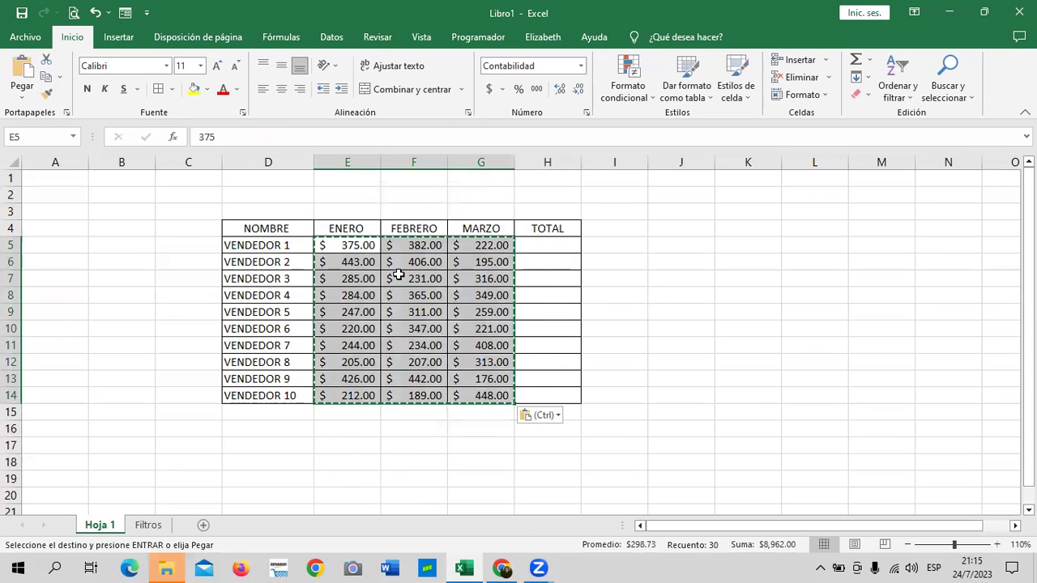
pyautogui.press('Escape')
pyautogui.click(737, 228)
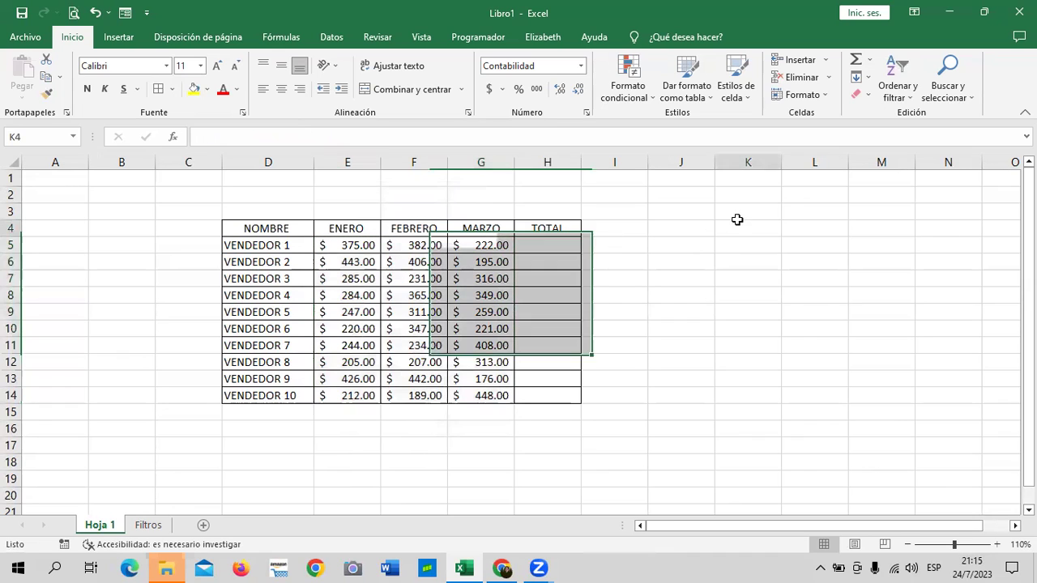
# Check the ENERO, FEBRERO and MARZO cells now hold fixed numbers like 375, 382, 222
pyautogui.click(362, 245)
pyautogui.press('Down')
pyautogui.press('Down')
pyautogui.press('Down')
pyautogui.press('Down')
pyautogui.press('Down')
pyautogui.press('Down')
pyautogui.press('Down')
pyautogui.press('Down')
pyautogui.press('Down')
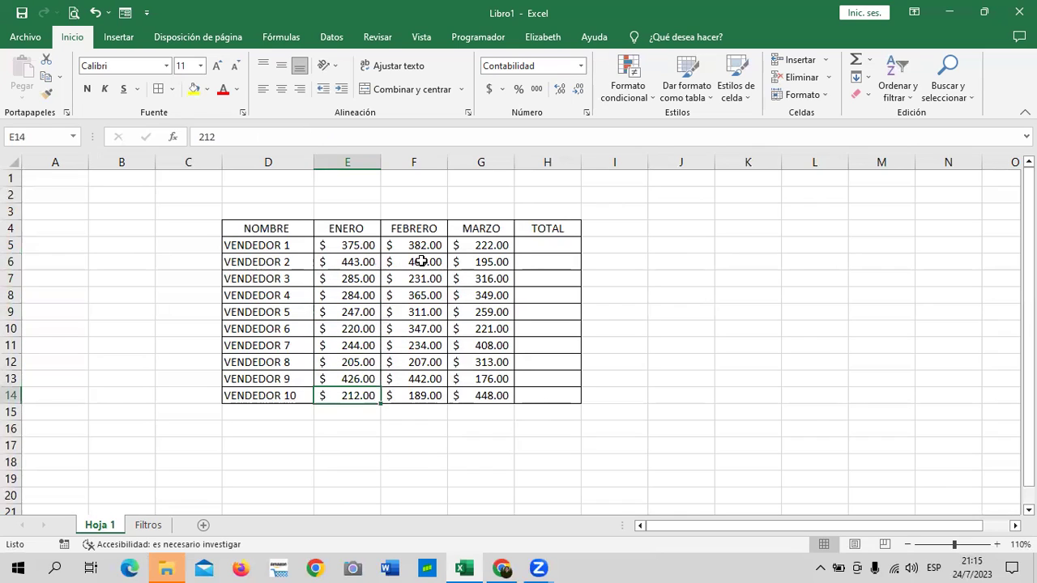
pyautogui.click(422, 247)
pyautogui.press('Down')
pyautogui.press('Down')
pyautogui.press('Down')
pyautogui.press('Down')
pyautogui.press('Down')
pyautogui.press('Down')
pyautogui.press('Down')
pyautogui.press('Down')
pyautogui.press('Down')
pyautogui.press('Down')
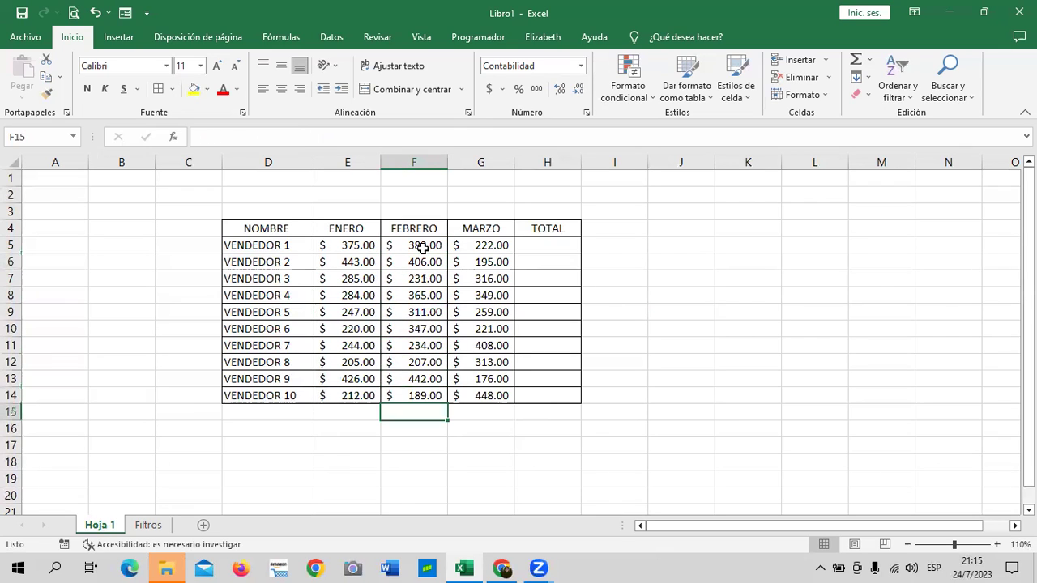
pyautogui.click(479, 241)
pyautogui.press('Down')
pyautogui.press('Down')
pyautogui.press('Down')
pyautogui.press('Down')
pyautogui.press('Down')
pyautogui.press('Down')
pyautogui.press('Down')
pyautogui.press('Down')
pyautogui.press('Down')
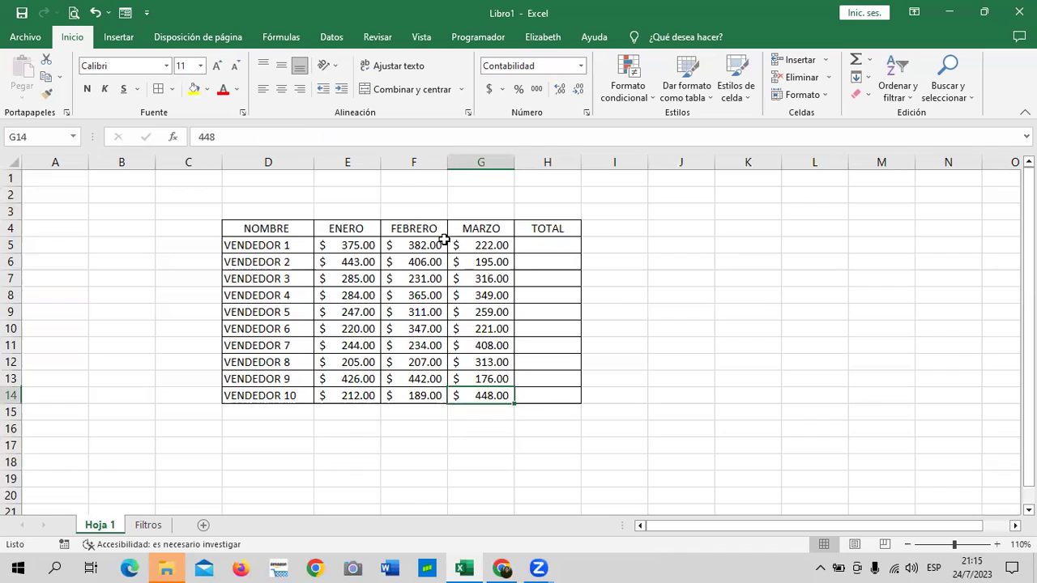
pyautogui.click(414, 241)
pyautogui.press('Down')
pyautogui.press('Down')
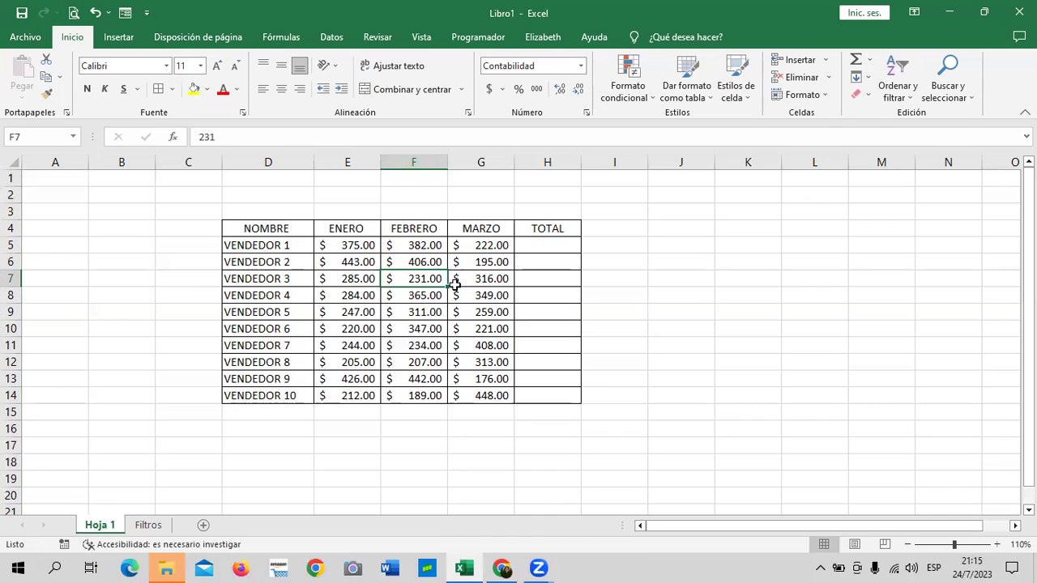
pyautogui.click(651, 284)
pyautogui.click(468, 245)
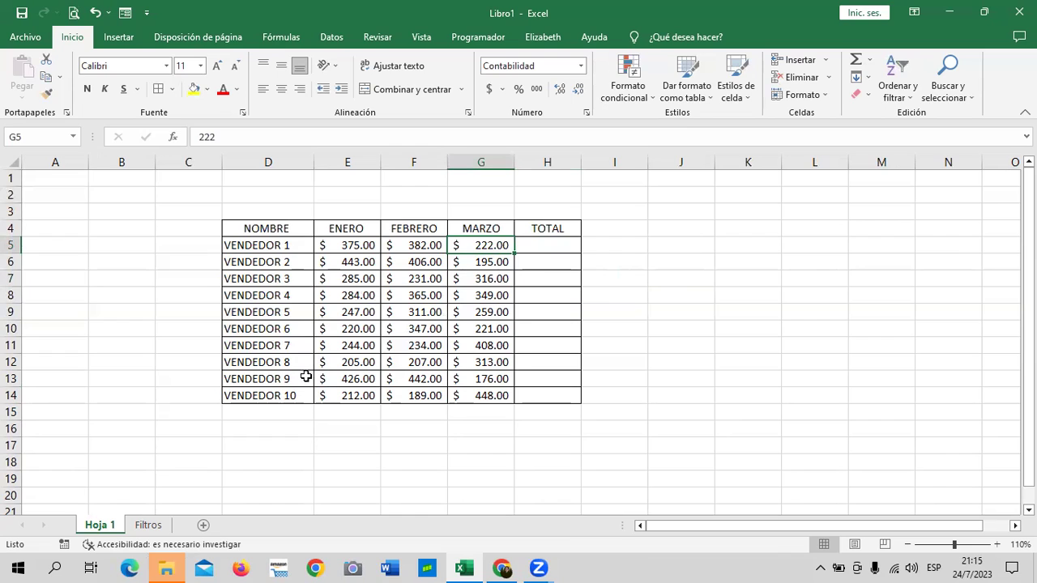
# Give the TOTAL cells H5:H14 the accounting number format
pyautogui.click(543, 243)
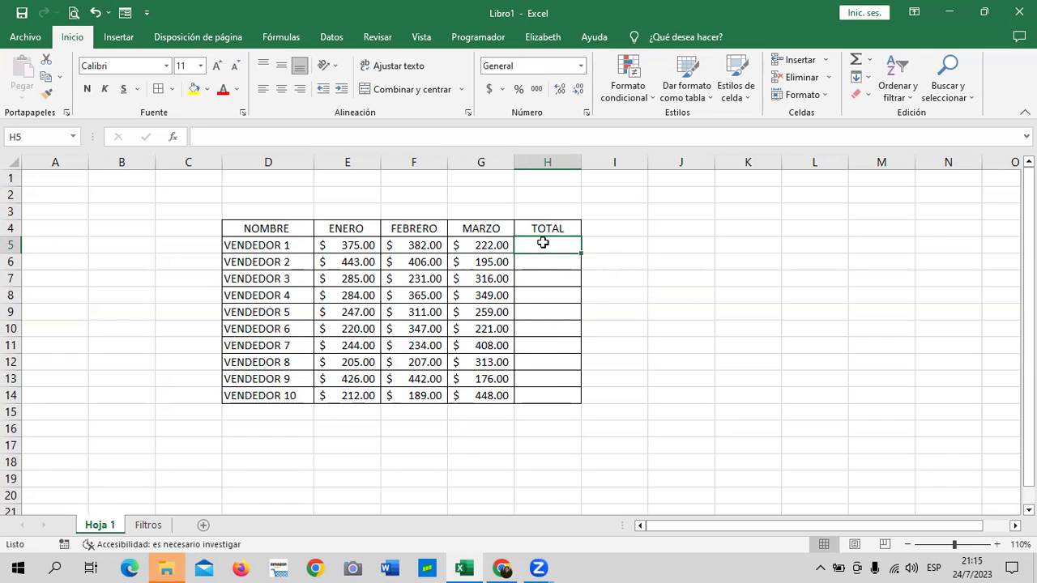
pyautogui.click(678, 266)
pyautogui.moveTo(559, 239); pyautogui.dragTo(554, 400)
pyautogui.click(488, 91)
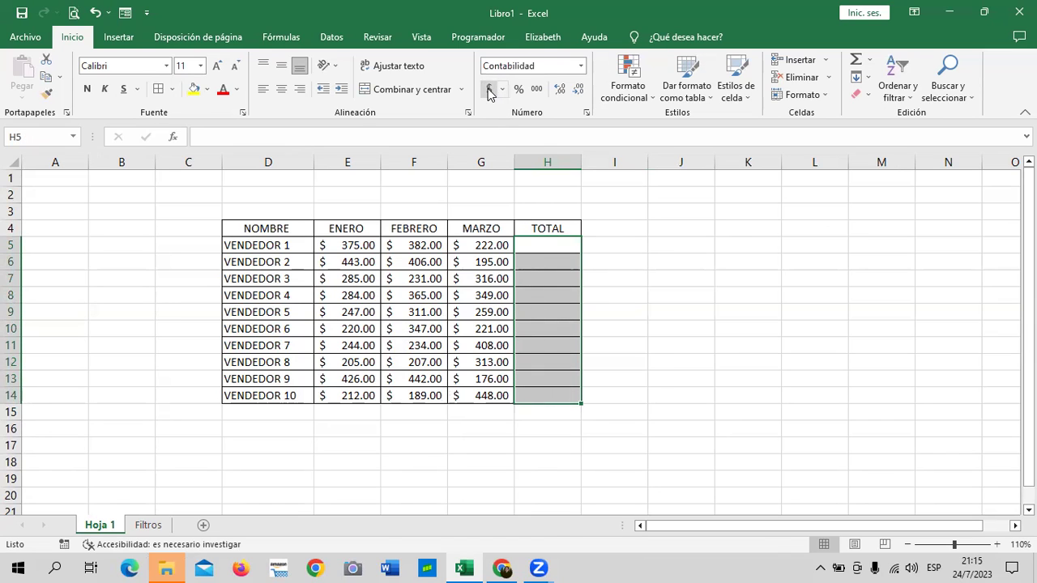
pyautogui.click(720, 297)
# AutoSum =SUMA(E5:G5) in H5 and fill it down to H14
pyautogui.click(550, 250)
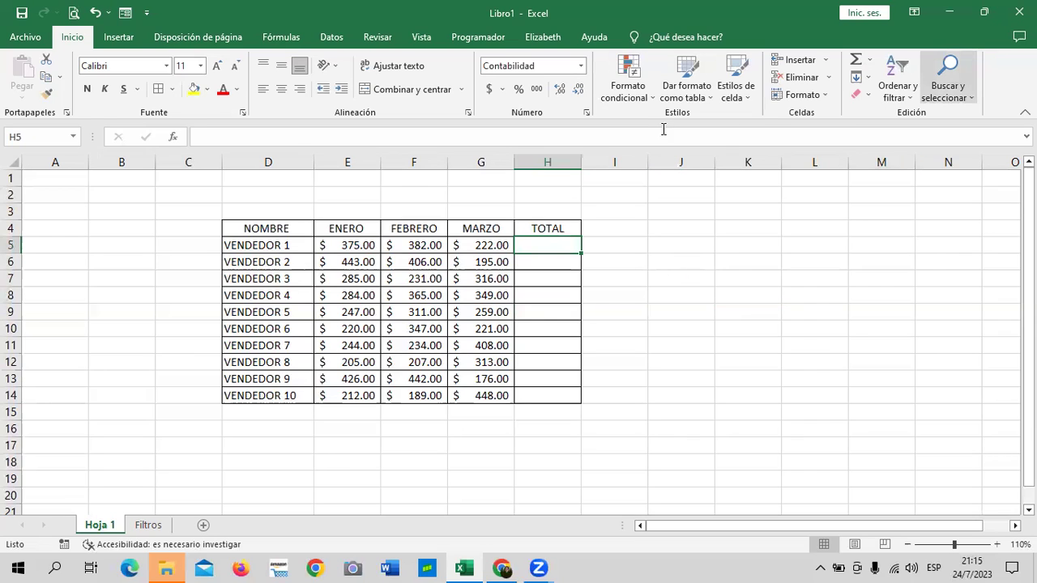
pyautogui.click(854, 64)
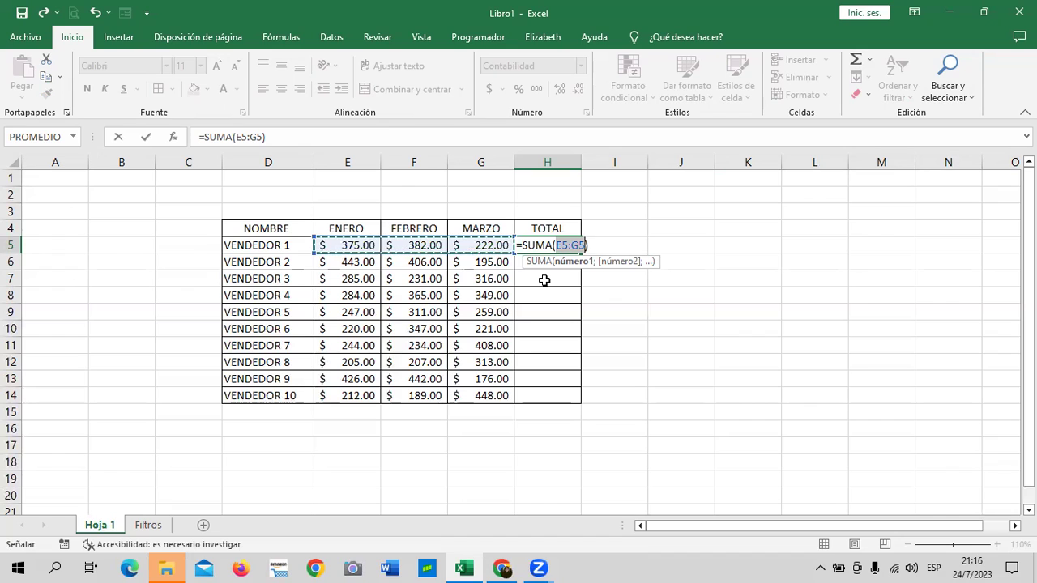
pyautogui.press('Return')
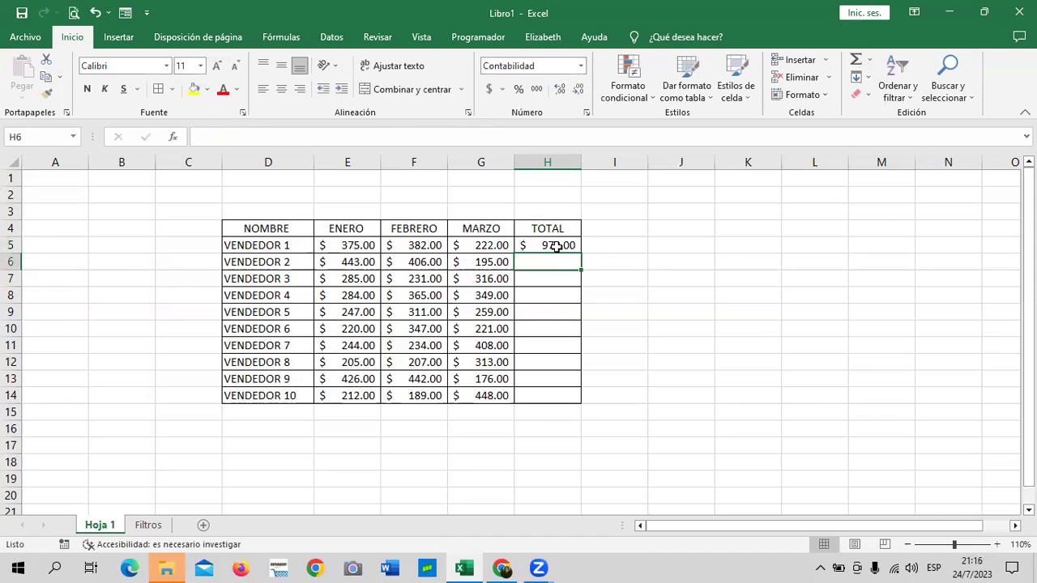
pyautogui.click(556, 245)
pyautogui.click(397, 243)
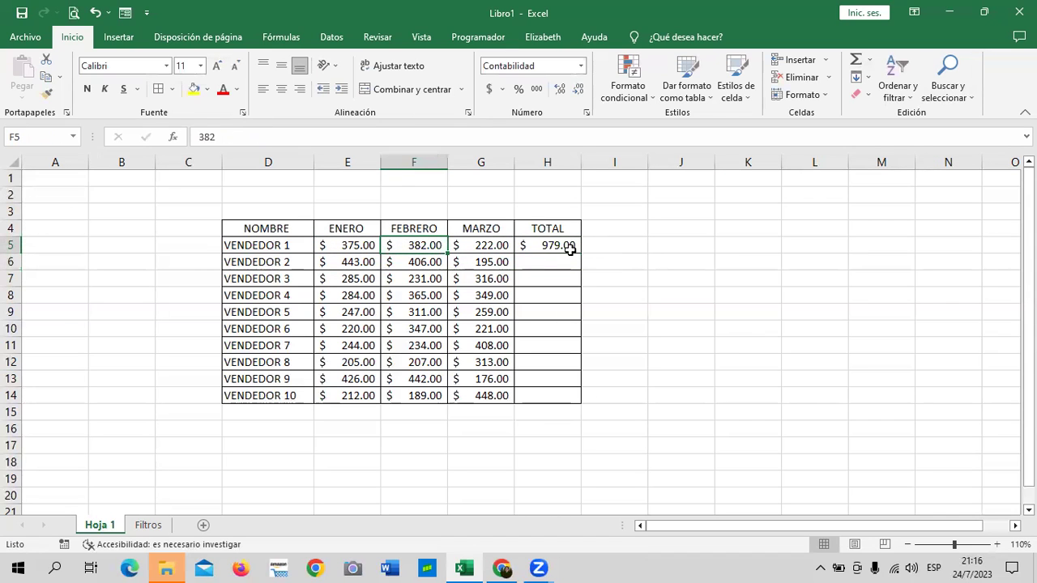
pyautogui.click(567, 248)
pyautogui.moveTo(582, 255); pyautogui.dragTo(584, 402)
pyautogui.click(658, 367)
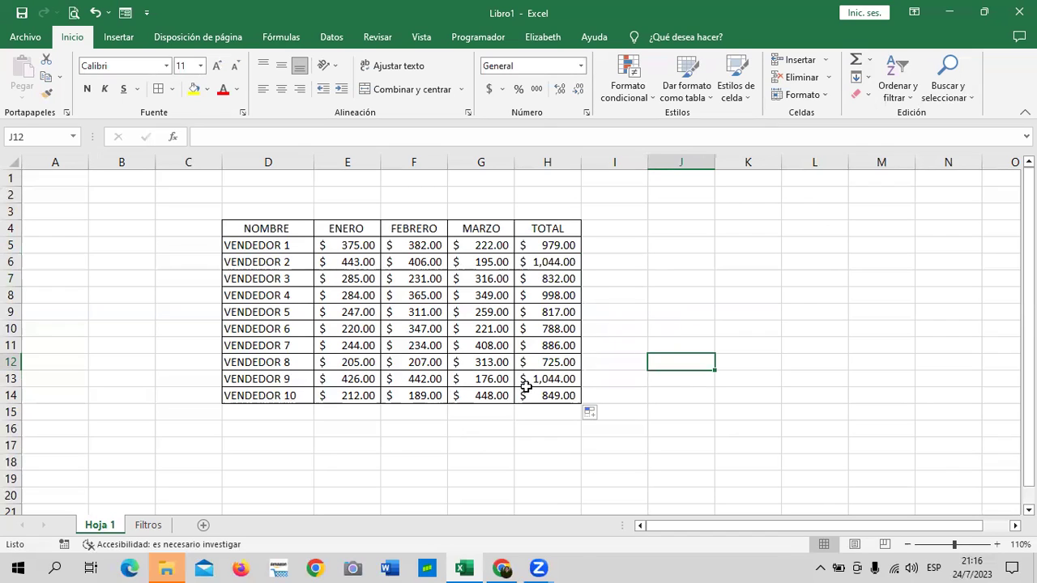
# Open Buscar y reemplazar to search for Vendedor 1 and enter the seller's full name as replacement
pyautogui.click(253, 252)
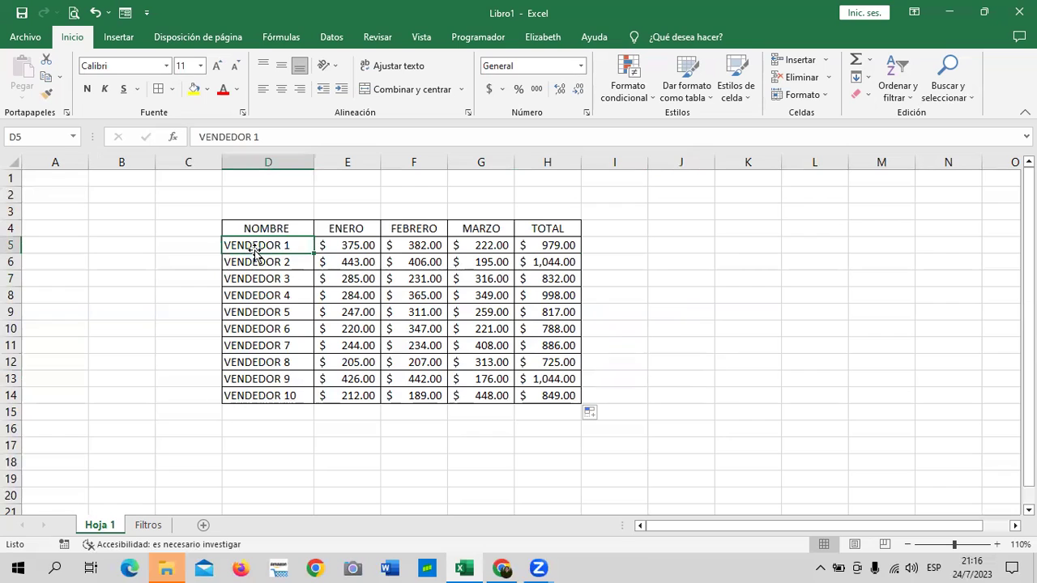
pyautogui.click(947, 81)
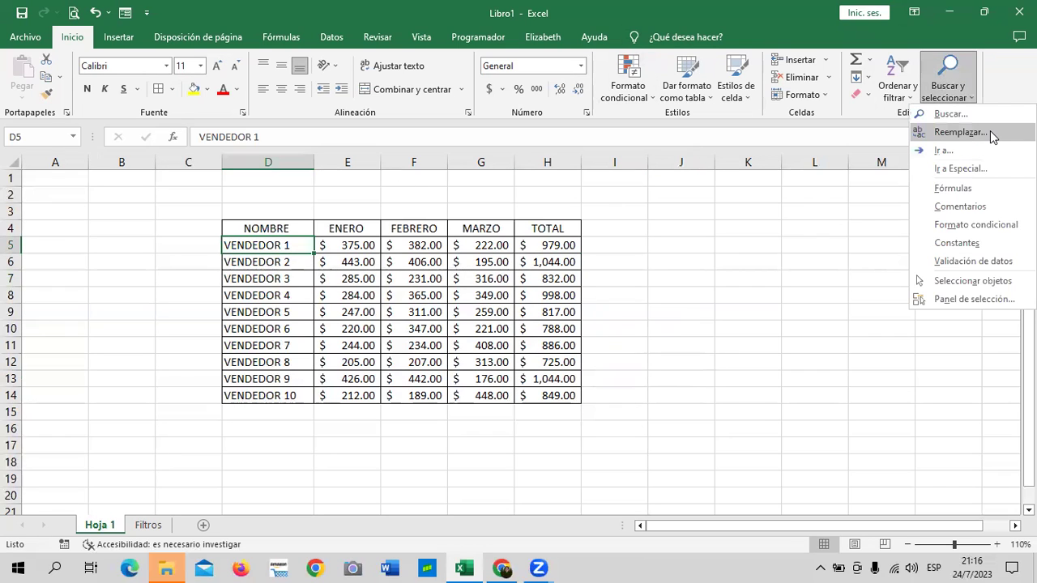
pyautogui.click(990, 130)
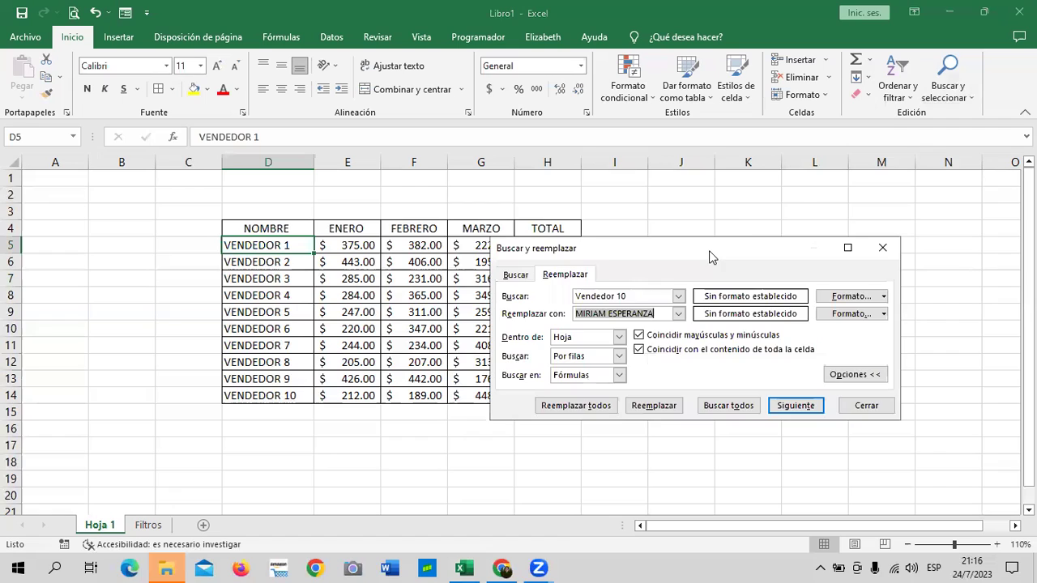
pyautogui.moveTo(709, 256); pyautogui.dragTo(667, 205)
pyautogui.click(602, 243)
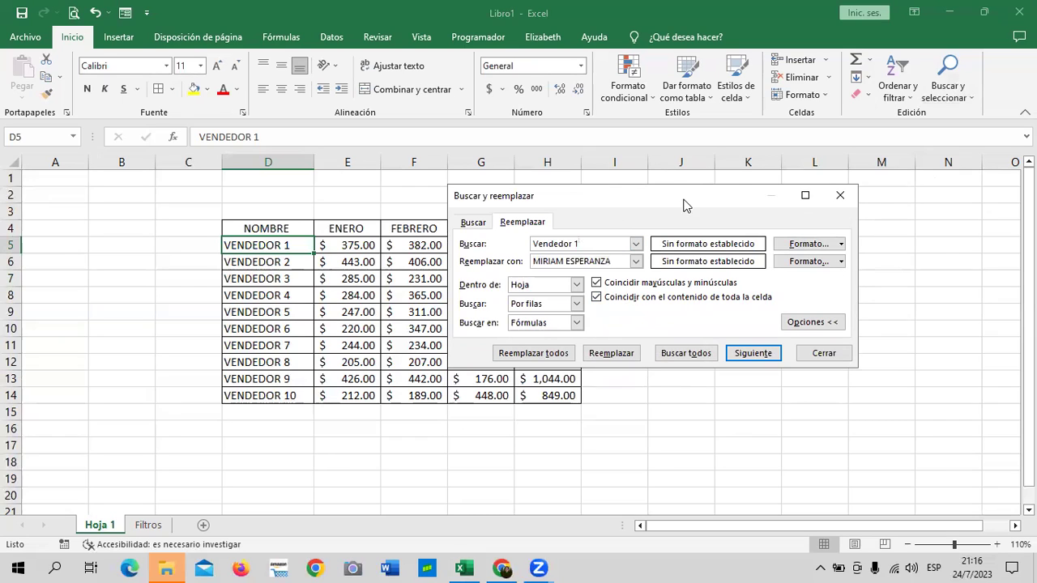
pyautogui.moveTo(689, 199); pyautogui.dragTo(717, 202)
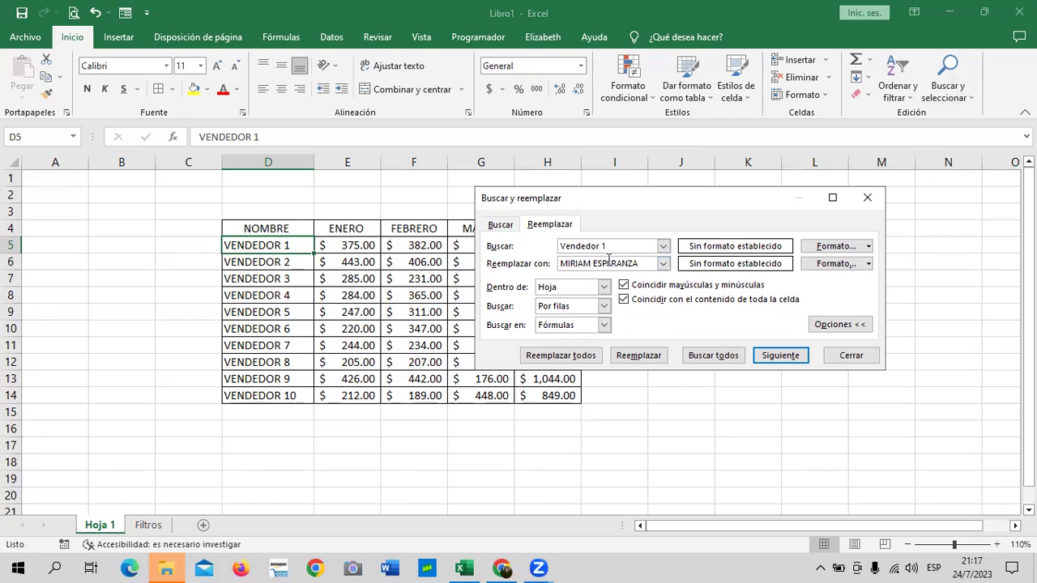
# Try Replace, Find Next, Replace All and Find All for Vendedor 1, dismissing each no-match message
pyautogui.click(776, 359)
pyautogui.click(515, 325)
pyautogui.click(646, 354)
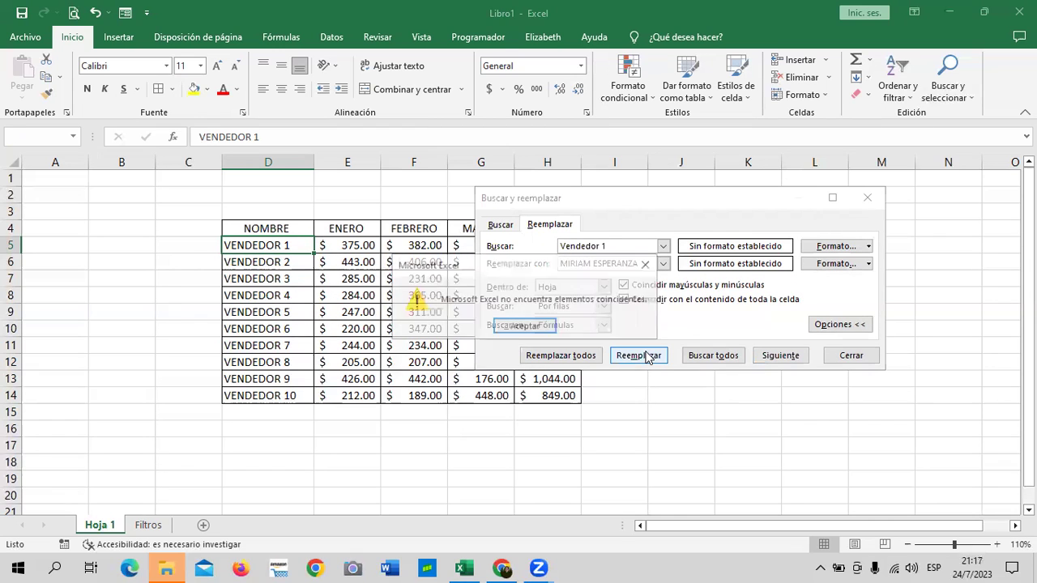
pyautogui.click(538, 328)
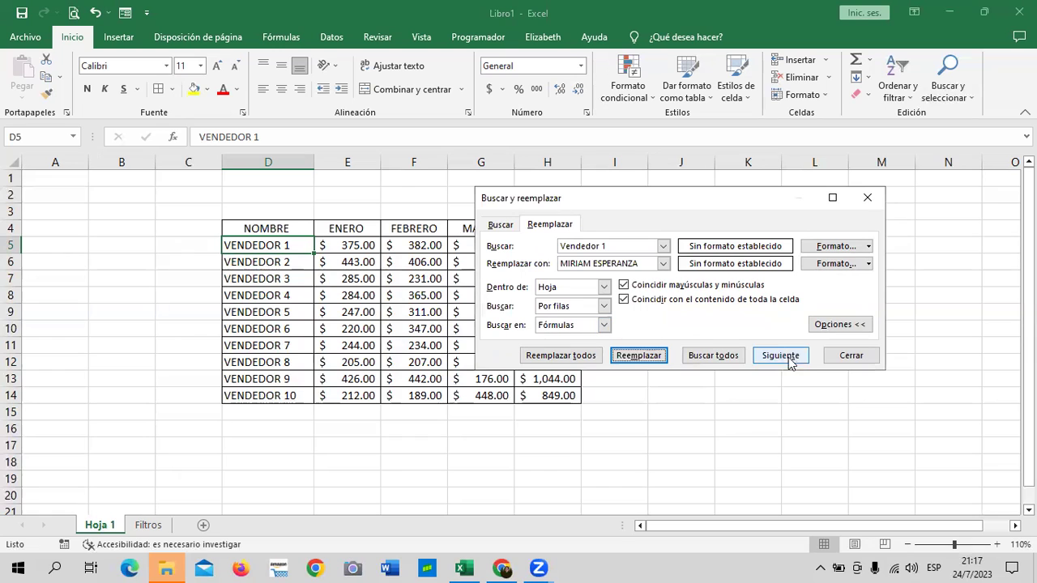
pyautogui.click(762, 355)
pyautogui.click(541, 328)
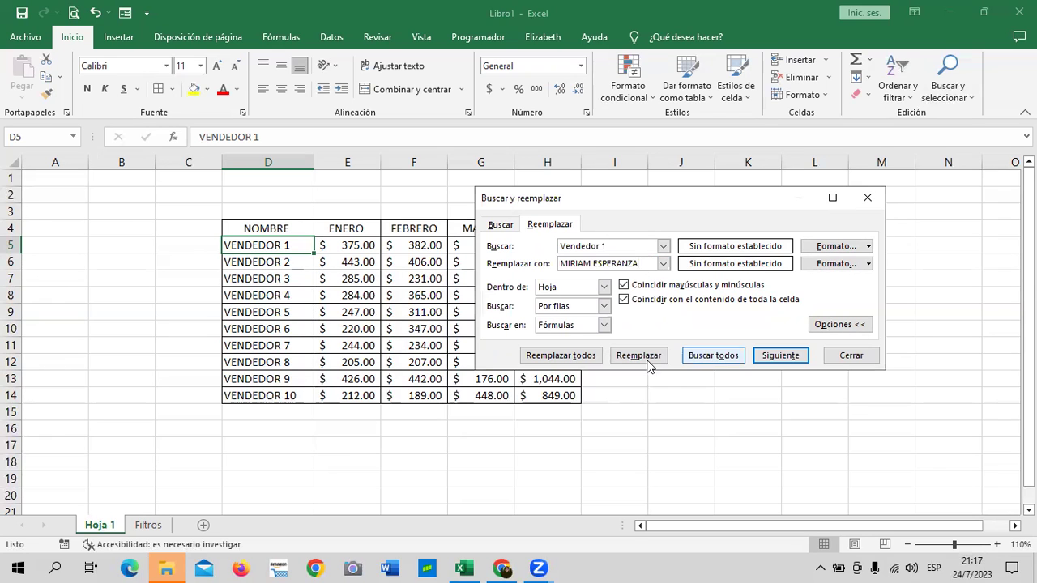
pyautogui.click(585, 356)
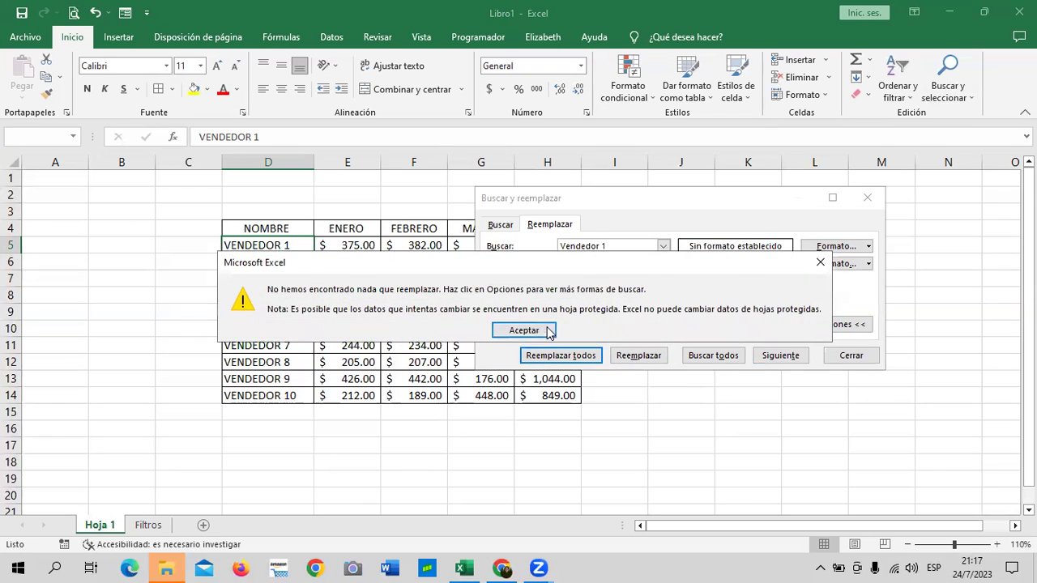
pyautogui.click(543, 395)
pyautogui.click(651, 356)
pyautogui.press('Return')
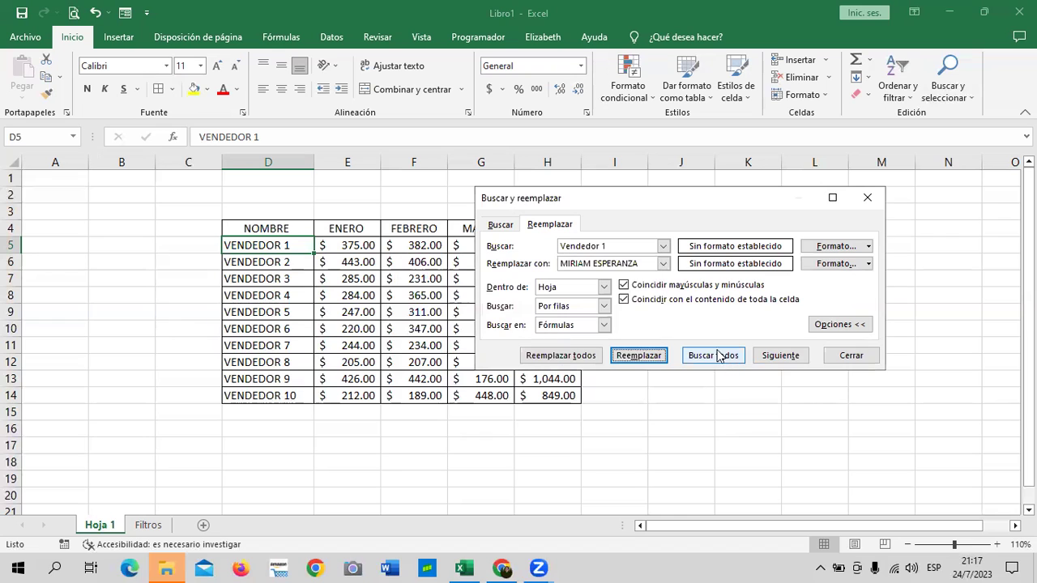
pyautogui.click(771, 357)
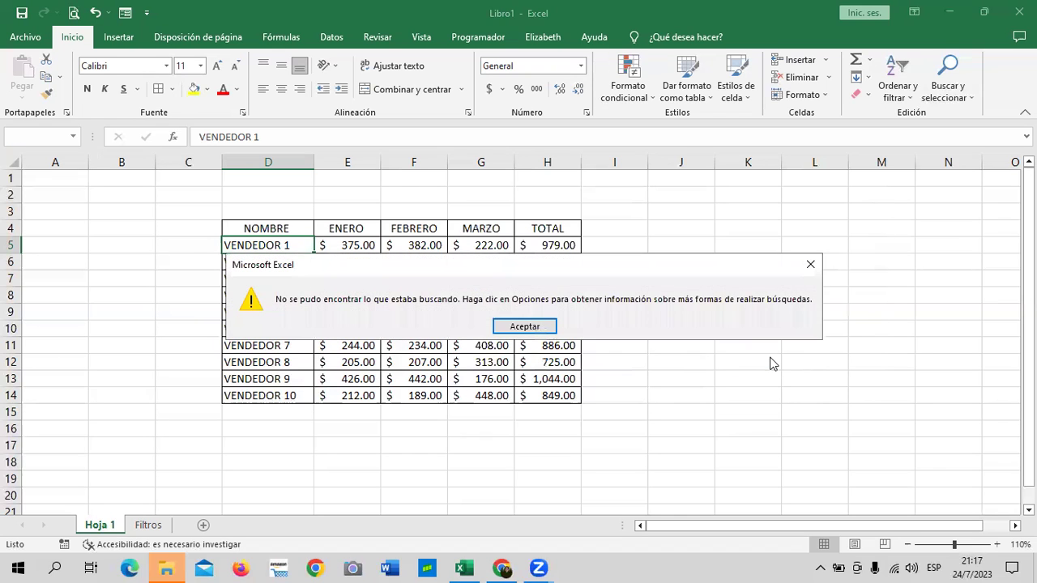
pyautogui.click(551, 325)
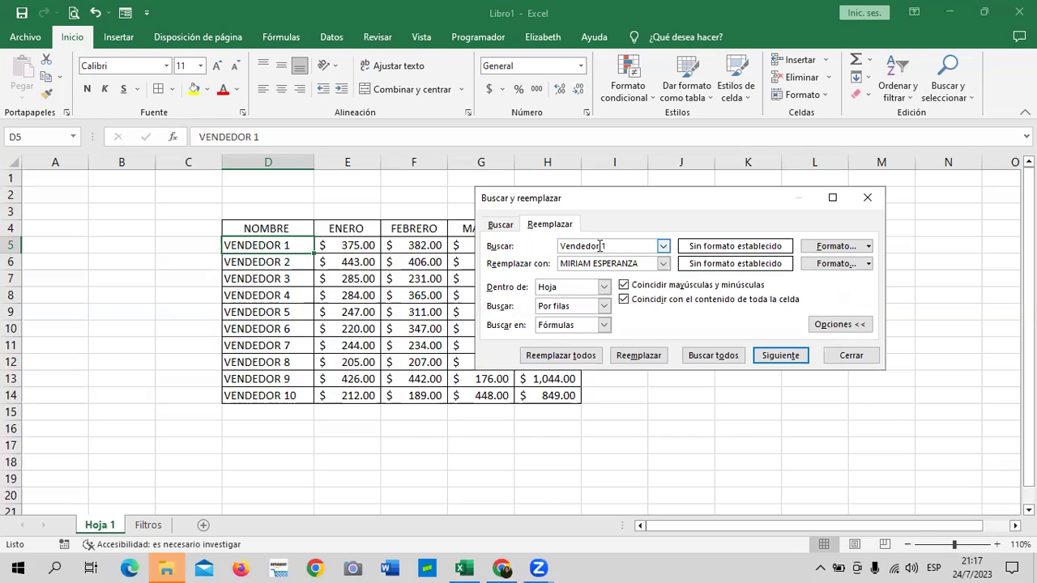
# Turn off Coincidir mayúsculas y minúsculas and find the first Vendedor 1 match
pyautogui.click(624, 285)
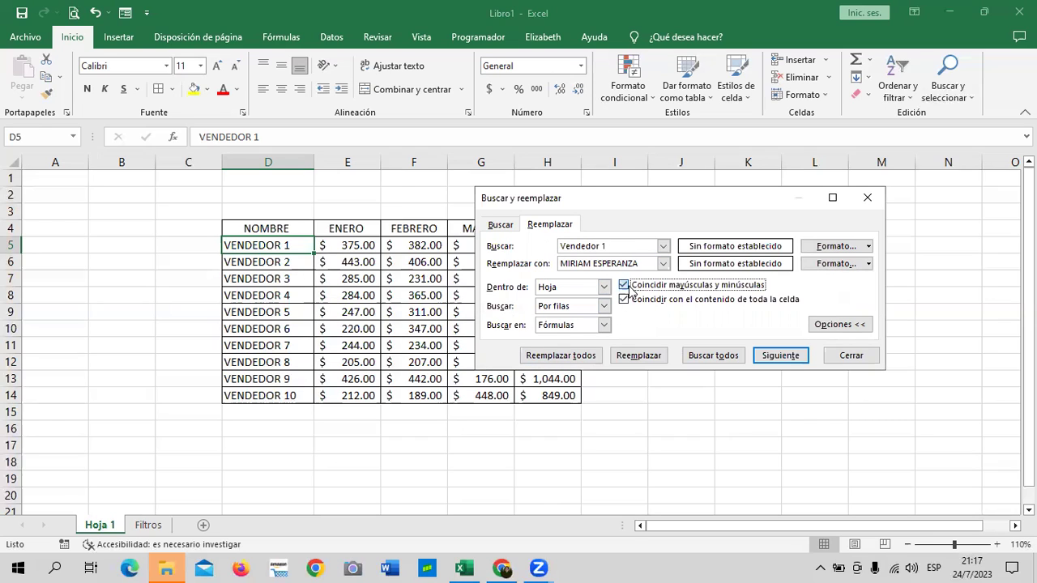
pyautogui.click(786, 363)
pyautogui.click(782, 360)
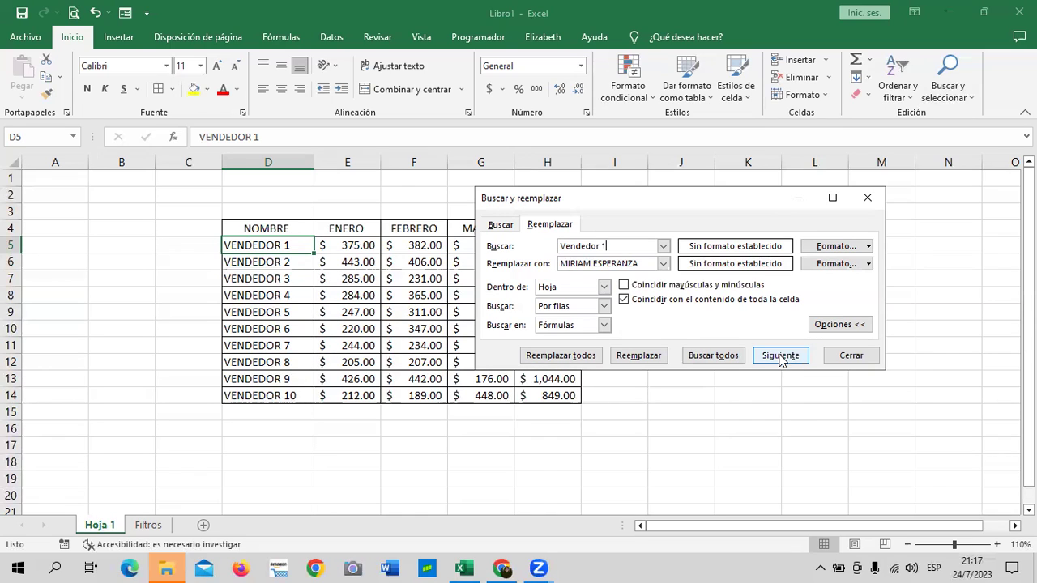
# Replace VENDEDOR 1 and VENDEDOR 2 in D5:D6 with the sellers' full names
pyautogui.click(644, 358)
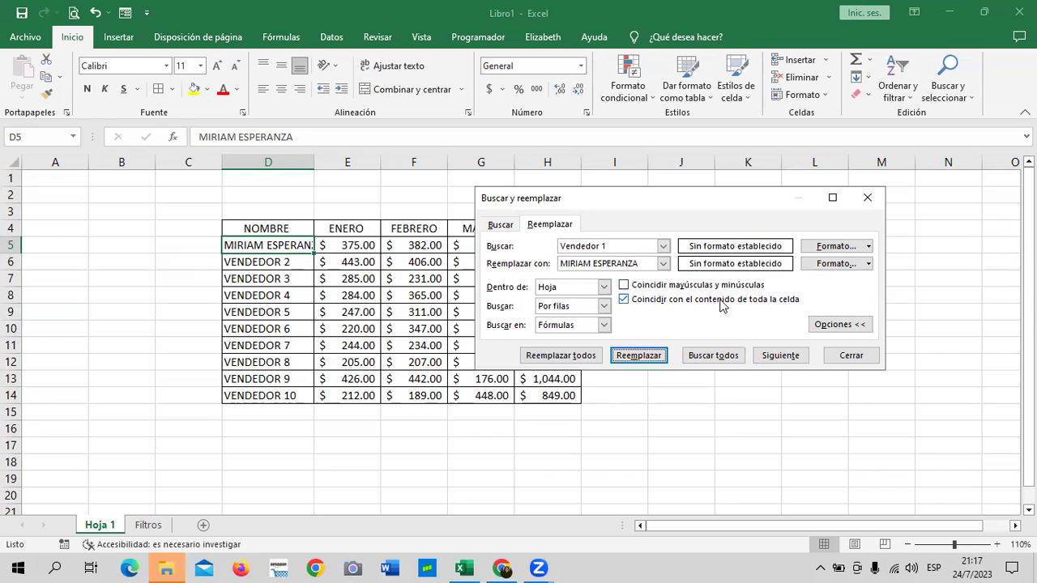
pyautogui.click(636, 248)
pyautogui.write('2')
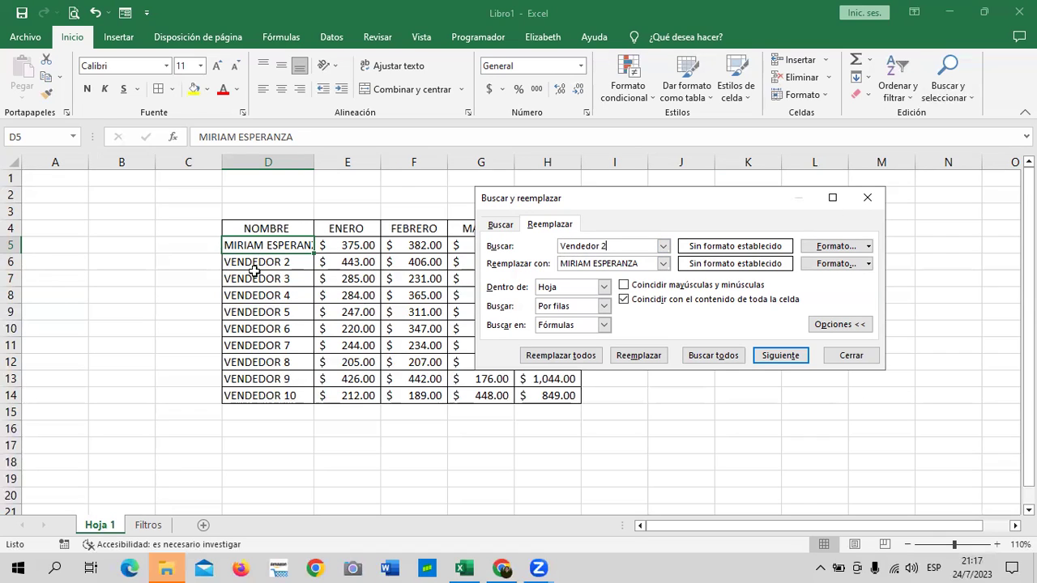
pyautogui.moveTo(638, 263); pyautogui.dragTo(539, 265)
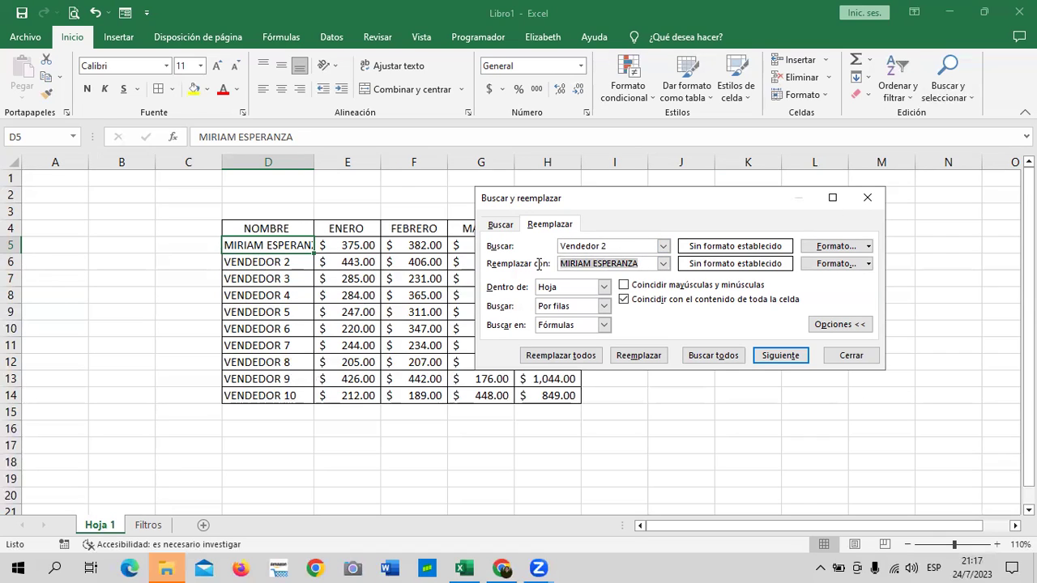
pyautogui.press('BackSpace')
pyautogui.write('OSC')
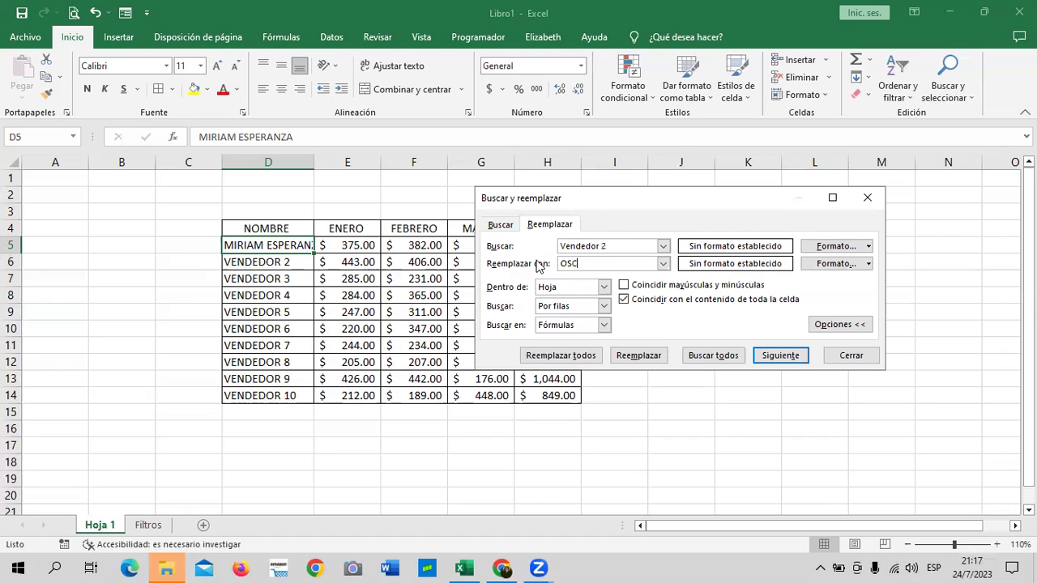
pyautogui.write('AR ANTONIO')
pyautogui.click(782, 358)
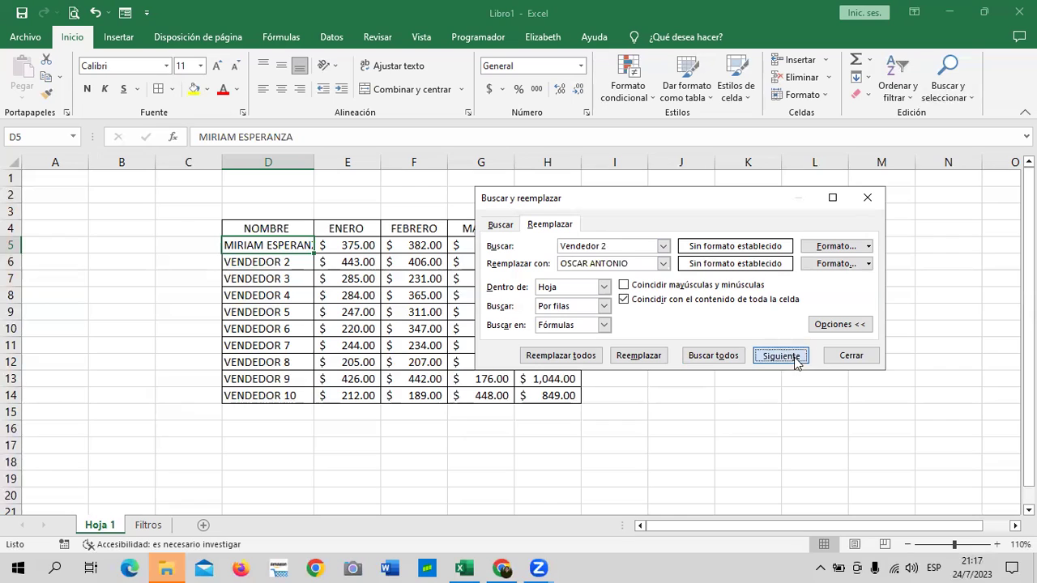
pyautogui.click(639, 354)
# Replace VENDEDOR 3 and VENDEDOR 4 in D7:D8 with the sellers' full names
pyautogui.write('3')
pyautogui.click(635, 263)
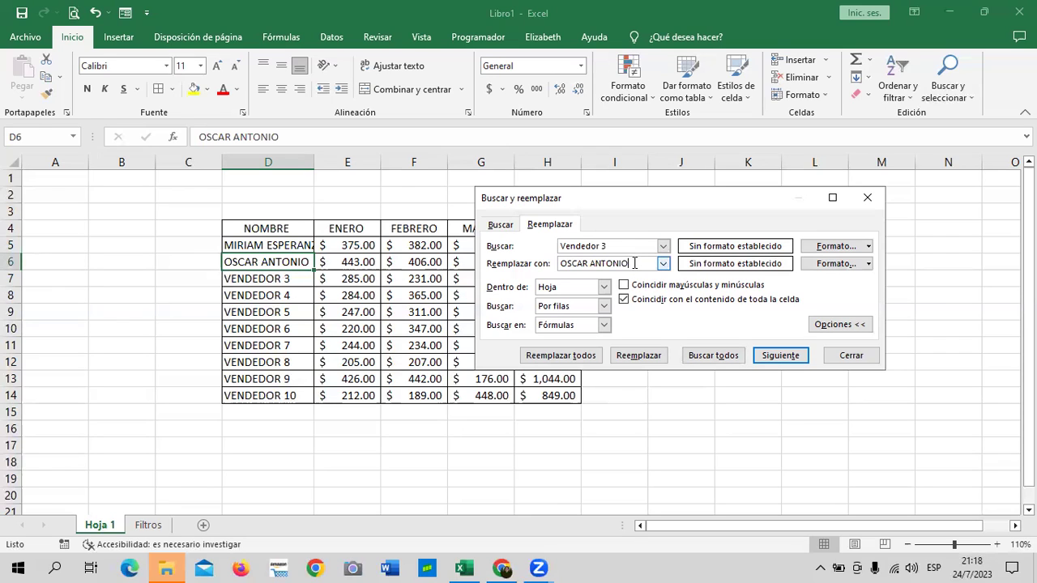
pyautogui.press('BackSpace')
pyautogui.press('BackSpace')
pyautogui.press('BackSpace')
pyautogui.press('BackSpace')
pyautogui.press('BackSpace')
pyautogui.press('BackSpace')
pyautogui.write('OS JO')
pyautogui.click(640, 356)
pyautogui.click(648, 357)
pyautogui.click(636, 245)
pyautogui.write('4')
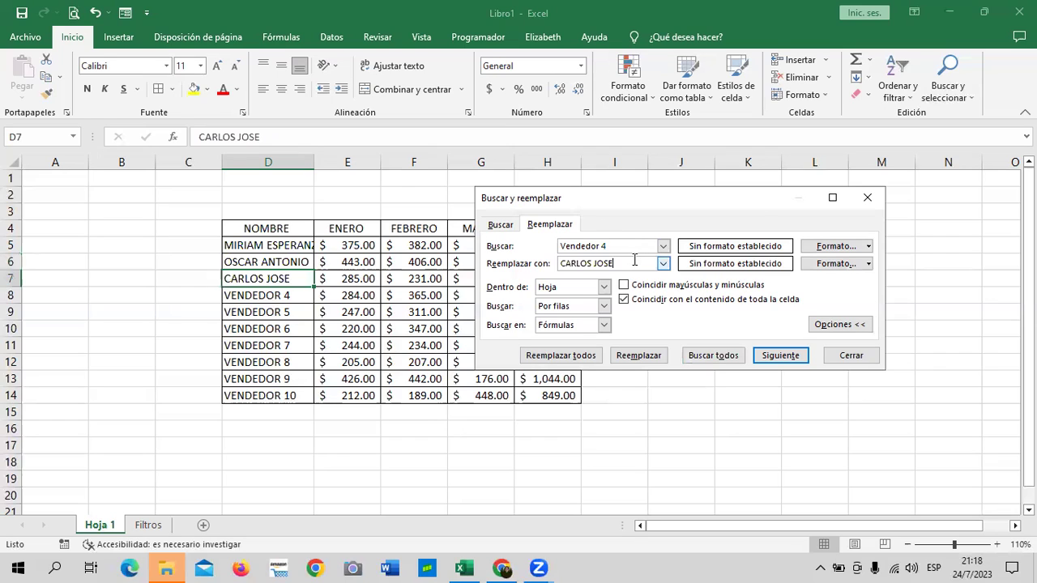
pyautogui.press('BackSpace')
pyautogui.press('BackSpace')
pyautogui.press('BackSpace')
pyautogui.press('BackSpace')
pyautogui.press('BackSpace')
pyautogui.press('BackSpace')
pyautogui.write('UAN JOSE')
pyautogui.click(780, 355)
pyautogui.click(652, 358)
# Replace VENDEDOR 5 and VENDEDOR 6 in D9:D10 with the sellers' full names
pyautogui.click(636, 245)
pyautogui.write('5')
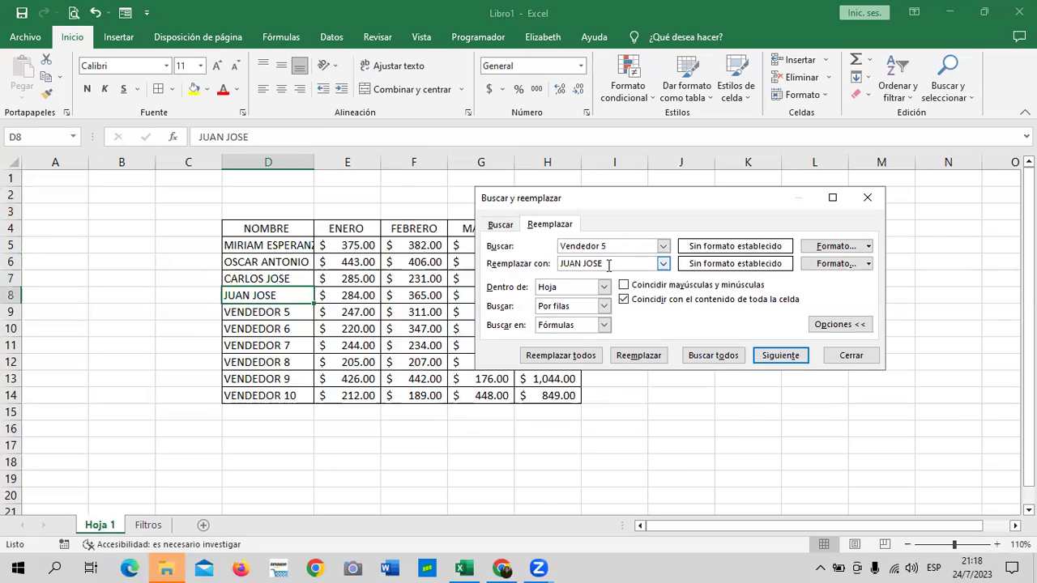
pyautogui.press('BackSpace')
pyautogui.press('BackSpace')
pyautogui.press('BackSpace')
pyautogui.press('BackSpace')
pyautogui.press('BackSpace')
pyautogui.write('ARLA LIS')
pyautogui.click(782, 358)
pyautogui.click(639, 355)
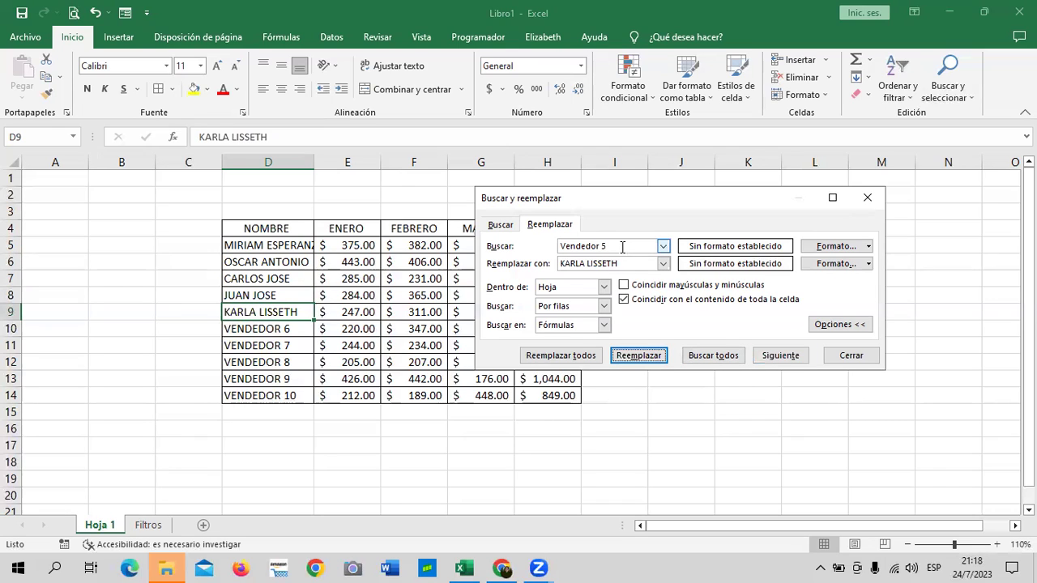
pyautogui.click(631, 263)
pyautogui.press('BackSpace')
pyautogui.press('BackSpace')
pyautogui.press('BackSpace')
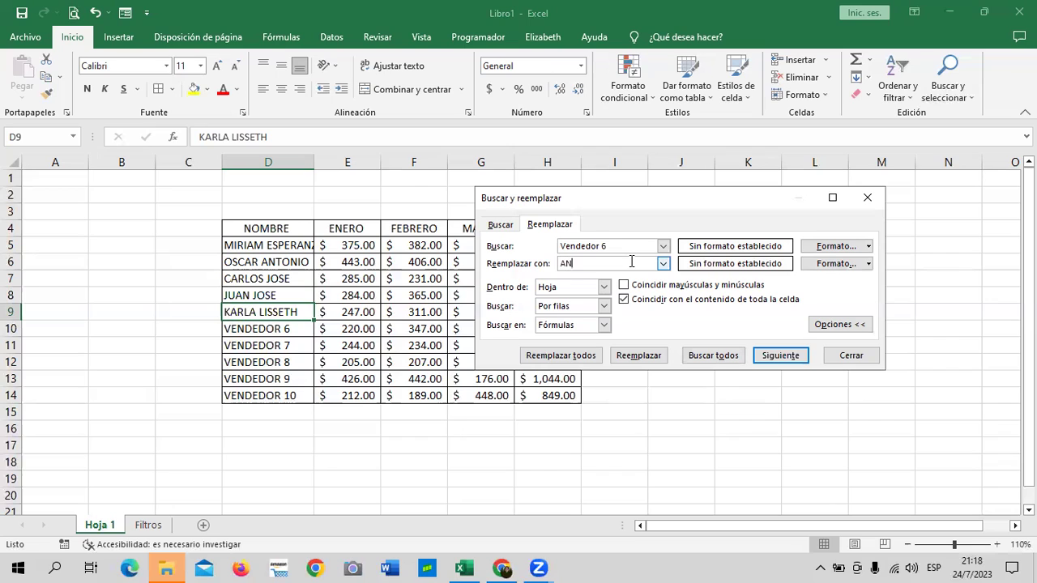
pyautogui.write('RRIA')
pyautogui.press('BackSpace')
pyautogui.press('BackSpace')
pyautogui.write('A')
pyautogui.click(769, 358)
pyautogui.click(636, 356)
# Replace VENDEDOR 7 and VENDEDOR 8 in D11:D12 with the sellers' full names
pyautogui.click(627, 245)
pyautogui.write('7')
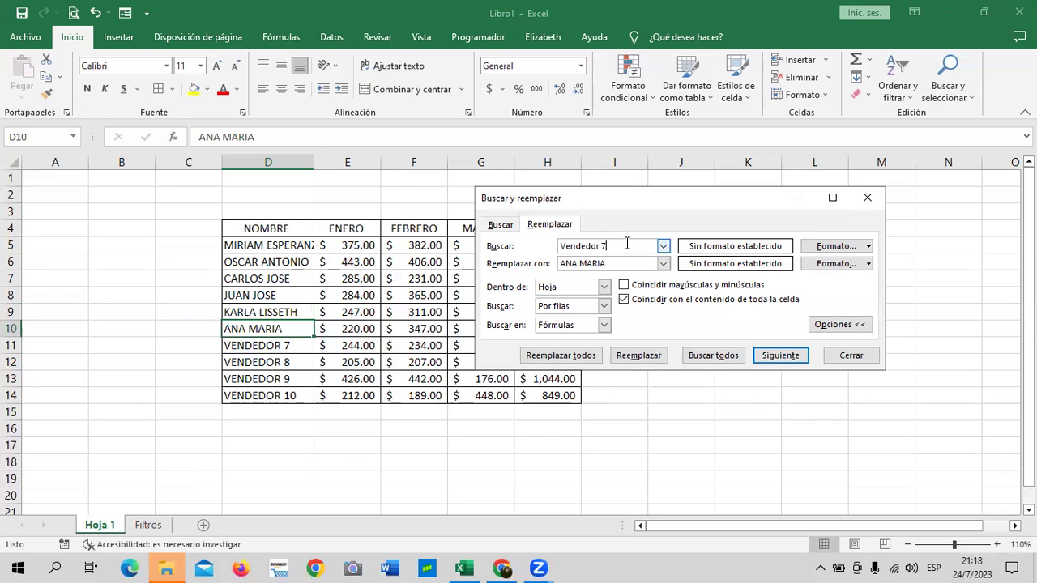
pyautogui.press('BackSpace')
pyautogui.press('BackSpace')
pyautogui.press('BackSpace')
pyautogui.write('SOFIA ES')
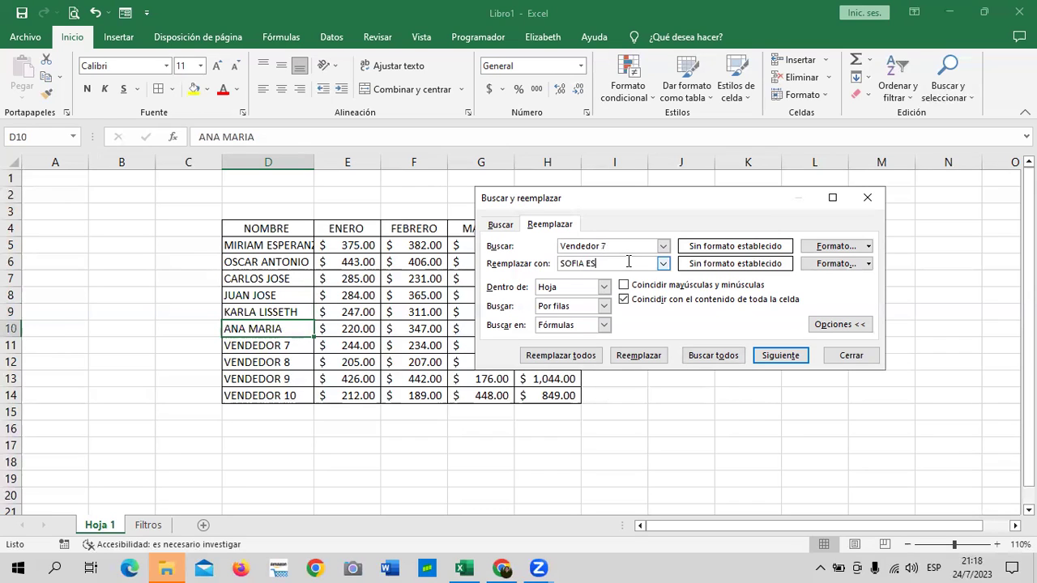
pyautogui.write('THER')
pyautogui.click(780, 355)
pyautogui.click(638, 356)
pyautogui.press('BackSpace')
pyautogui.write('8')
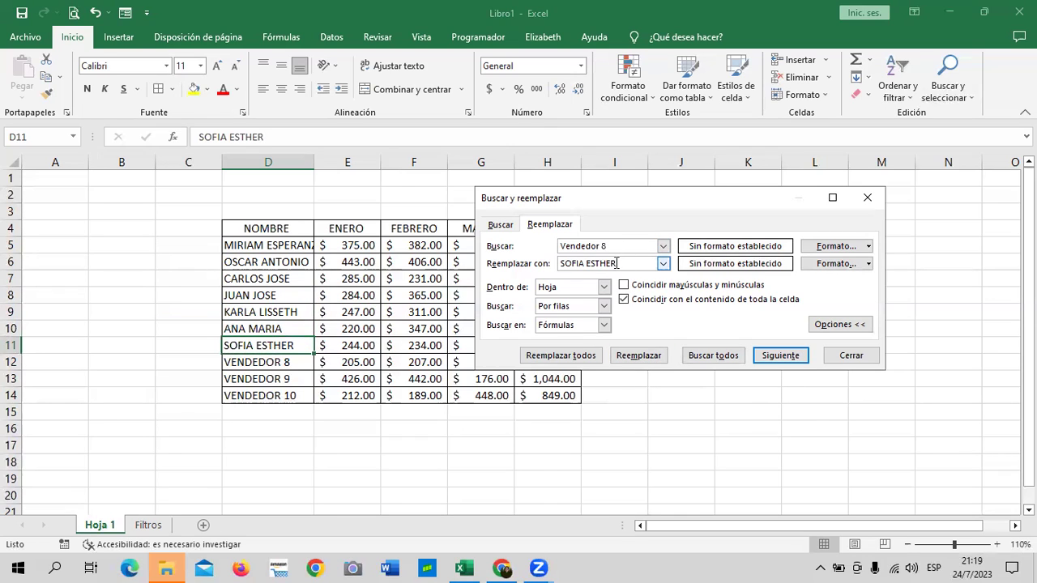
pyautogui.press('BackSpace')
pyautogui.press('BackSpace')
pyautogui.press('BackSpace')
pyautogui.press('BackSpace')
pyautogui.press('BackSpace')
pyautogui.press('BackSpace')
pyautogui.write('DIA CEC')
pyautogui.write('I')
pyautogui.click(780, 356)
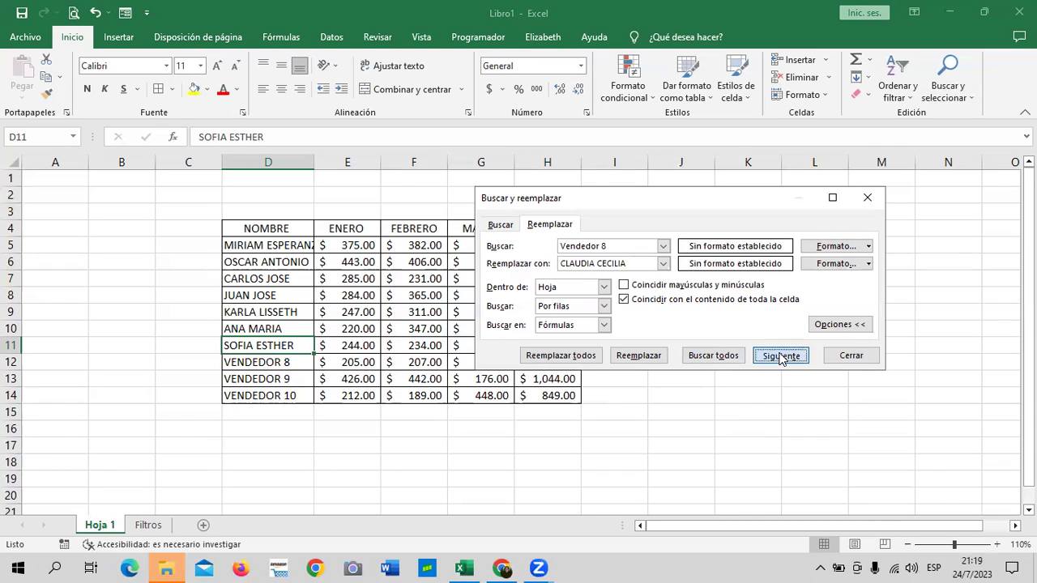
pyautogui.click(638, 356)
pyautogui.write('9')
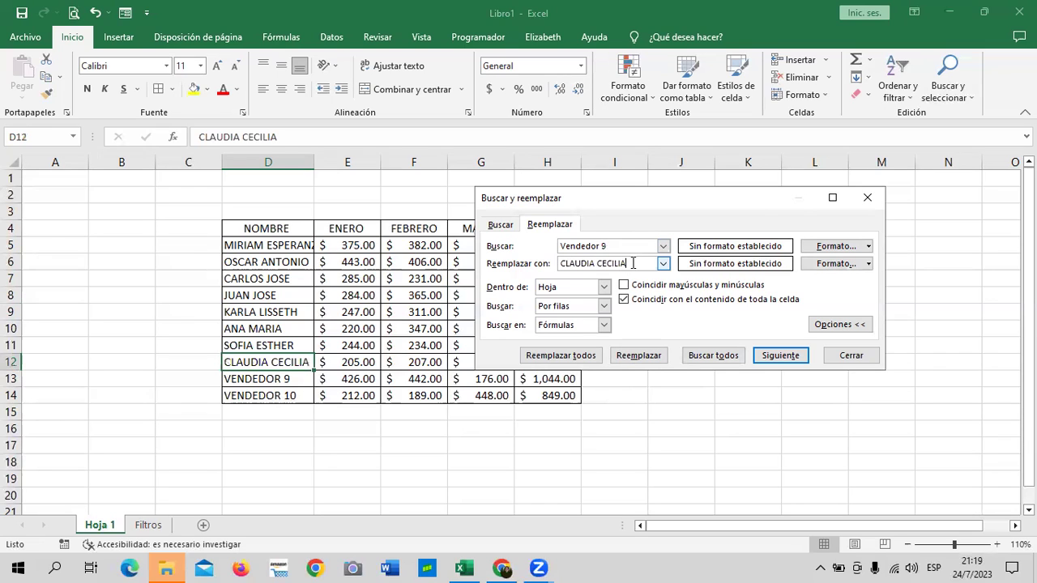
# Replace VENDEDOR 9 in D13 with the seller's full name
pyautogui.press('BackSpace')
pyautogui.press('BackSpace')
pyautogui.press('BackSpace')
pyautogui.write('BE')
pyautogui.write('PREZ')
pyautogui.write('A')
pyautogui.click(779, 355)
pyautogui.click(638, 356)
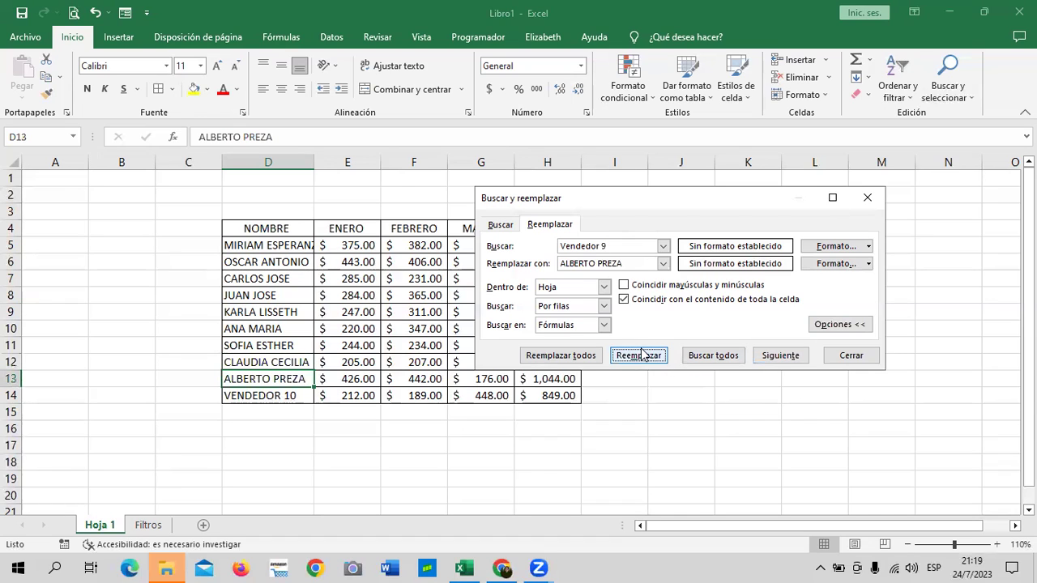
# Replace VENDEDOR 10 in D14 with the seller's full name and close Buscar y reemplazar
pyautogui.click(626, 247)
pyautogui.click(634, 247)
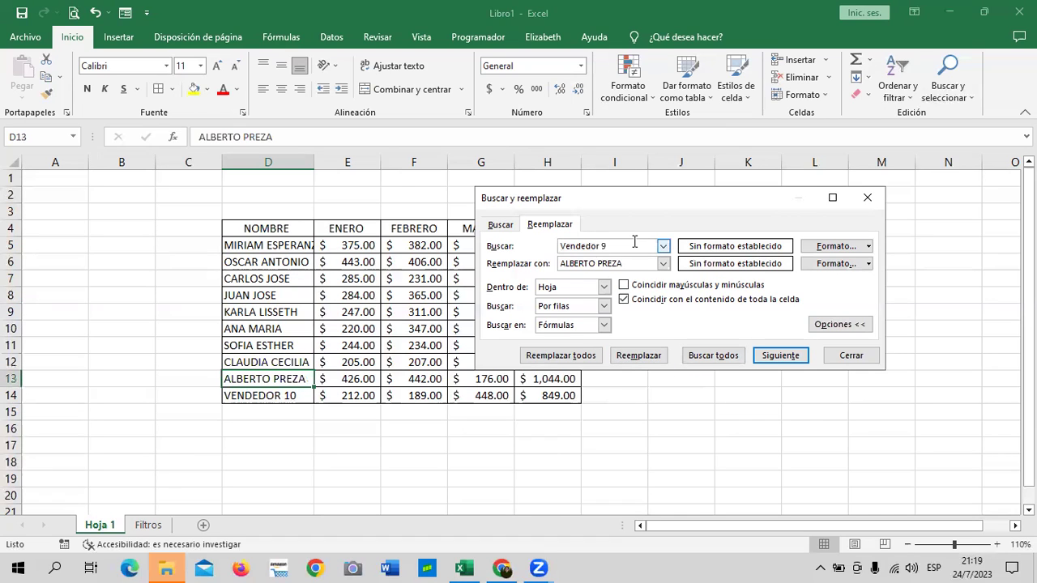
pyautogui.write('10')
pyautogui.click(642, 263)
pyautogui.press('BackSpace')
pyautogui.press('BackSpace')
pyautogui.press('BackSpace')
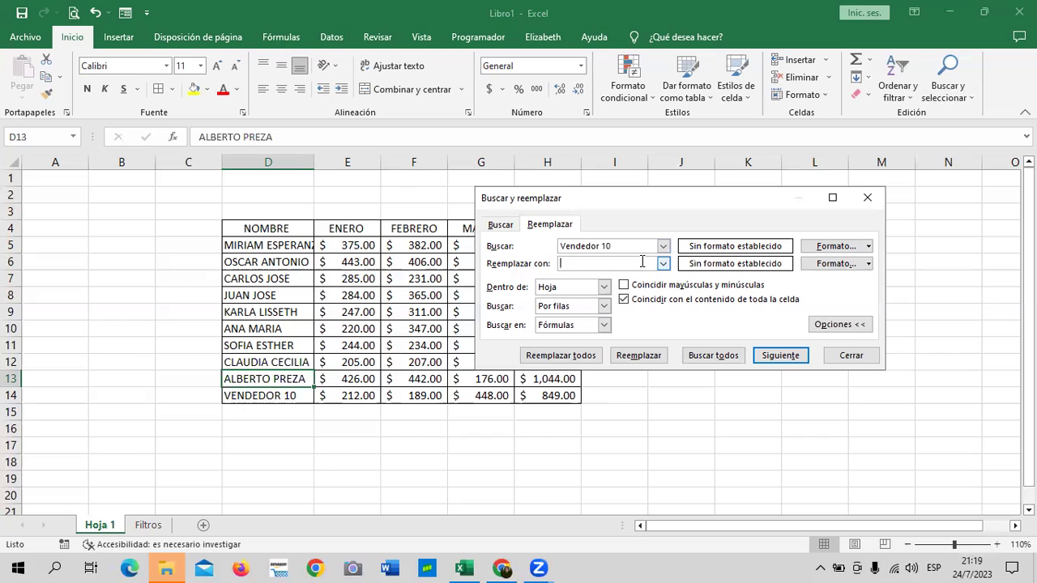
pyautogui.write('ELIZABETH AGUILAR')
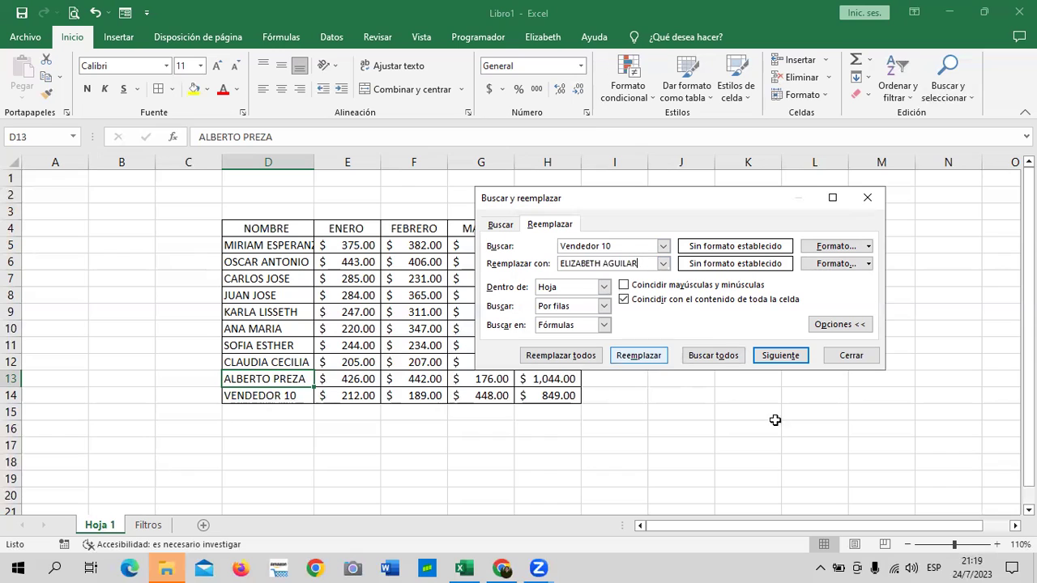
pyautogui.click(777, 355)
pyautogui.click(640, 355)
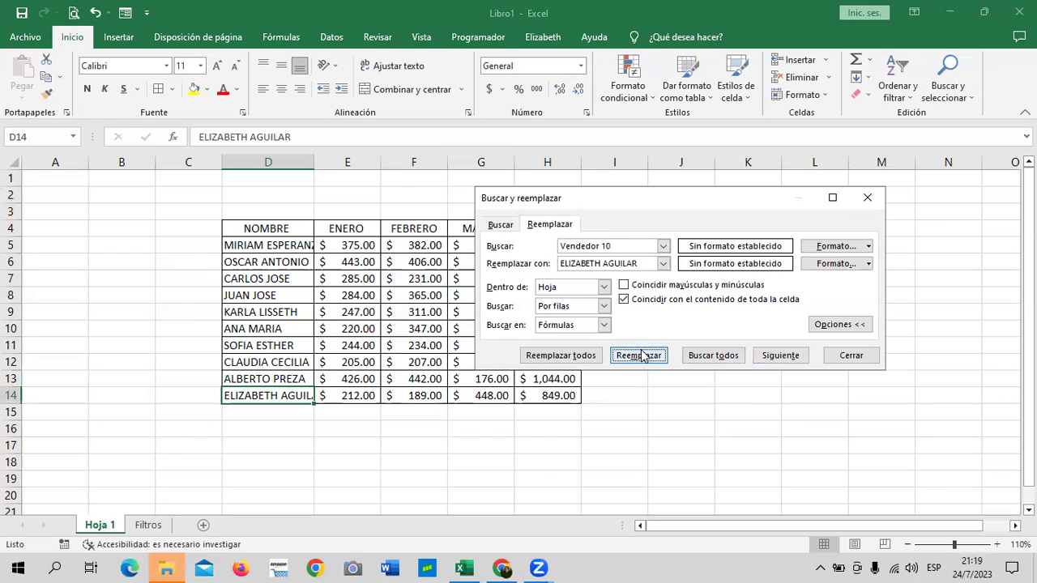
pyautogui.click(858, 359)
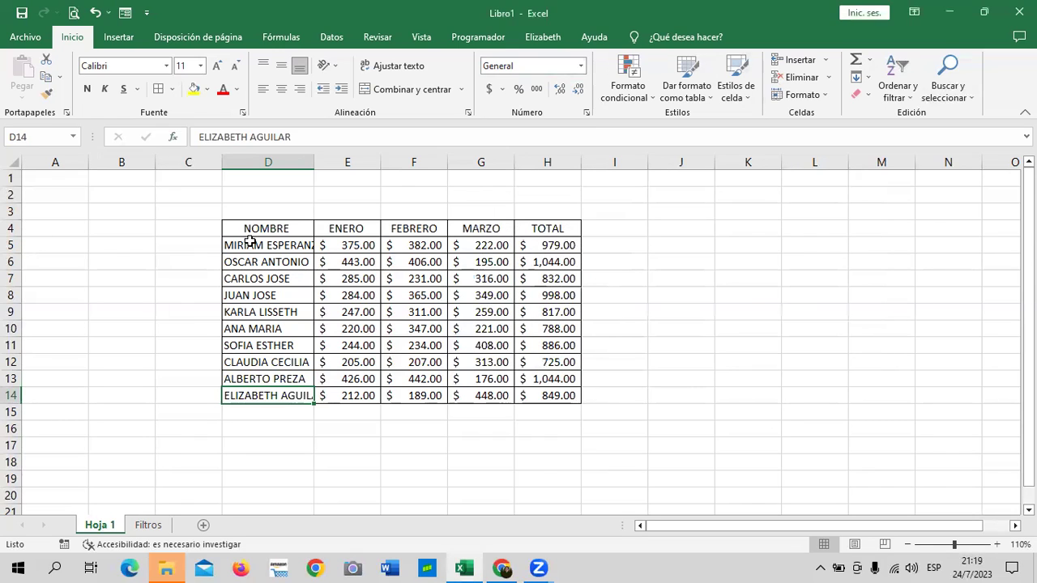
# Select D4:H14 and apply Autoajustar ancho de columna to columns D through H
pyautogui.click(806, 417)
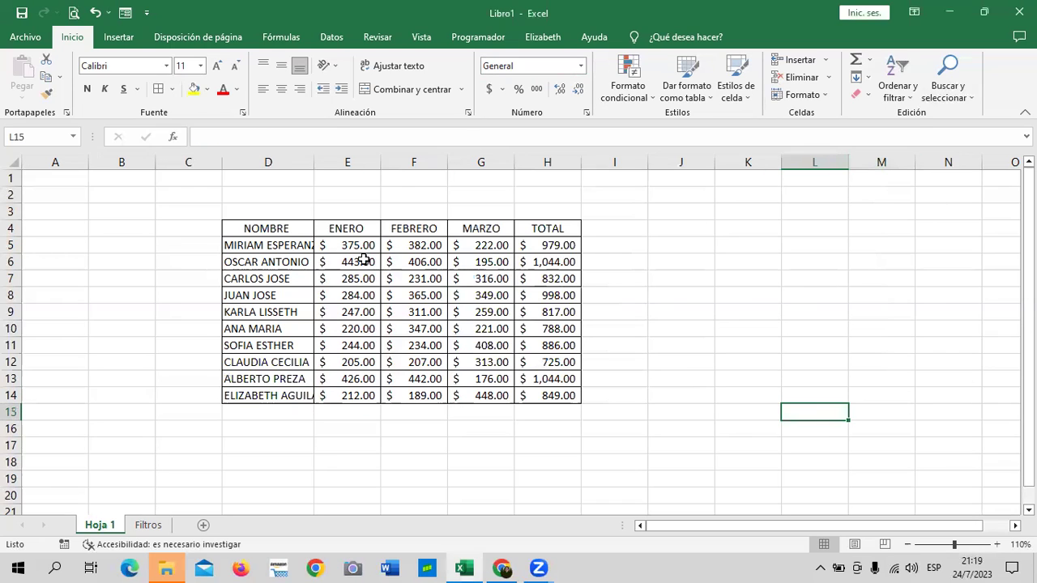
pyautogui.click(263, 227)
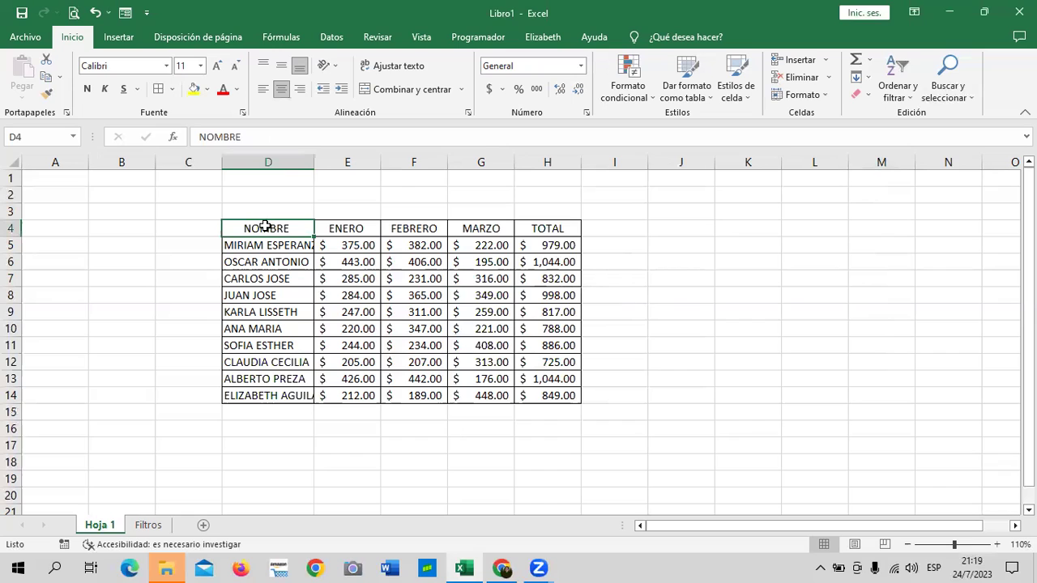
pyautogui.click(365, 290)
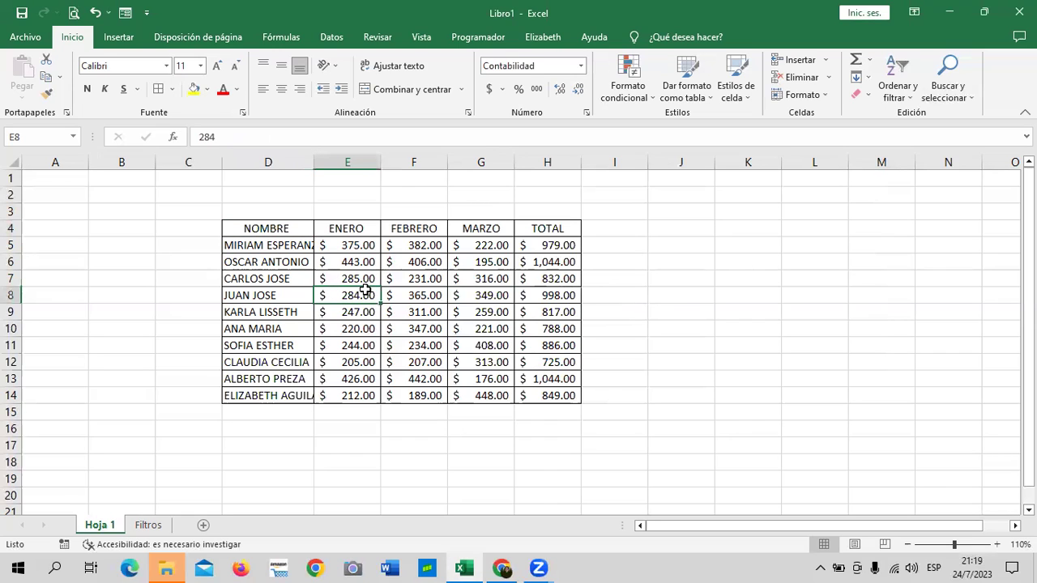
pyautogui.moveTo(274, 227); pyautogui.dragTo(534, 397)
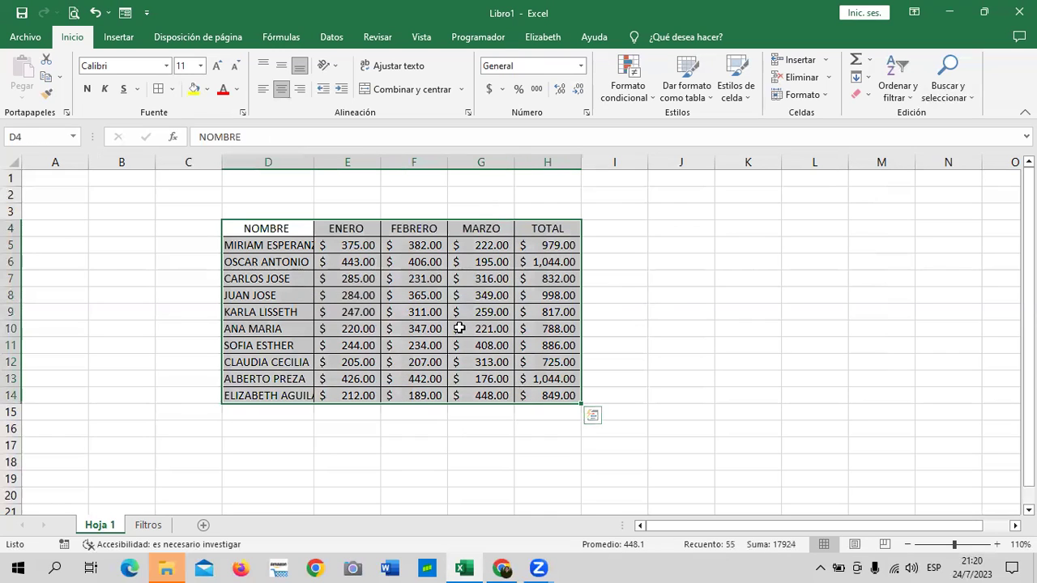
pyautogui.click(820, 95)
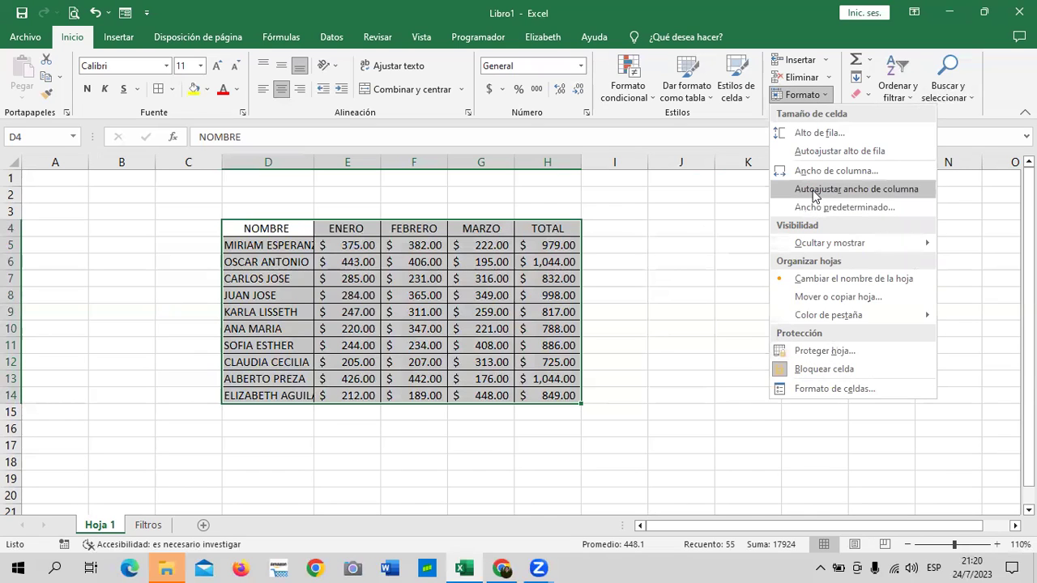
pyautogui.click(816, 189)
pyautogui.click(676, 298)
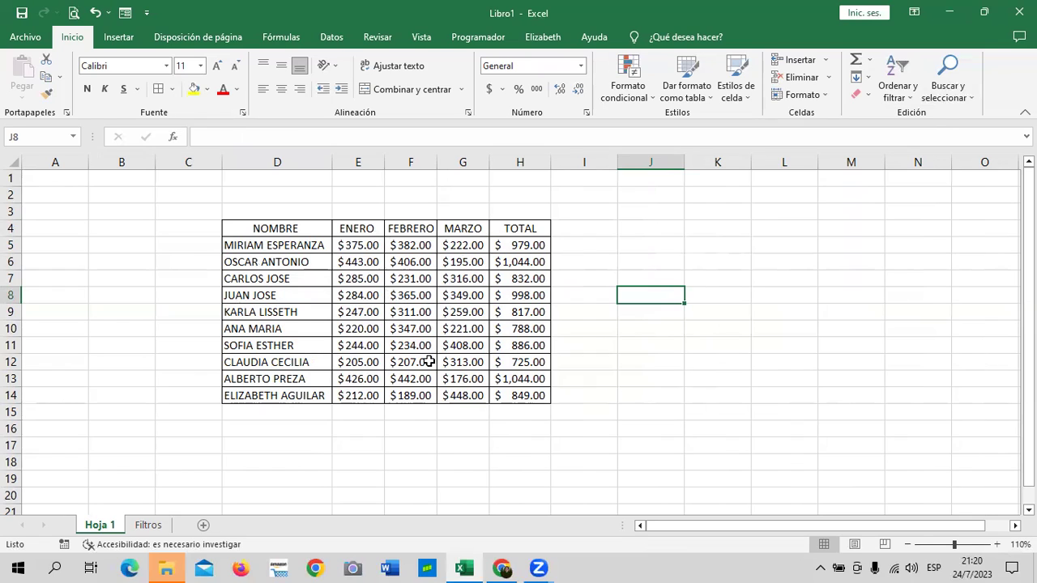
pyautogui.click(630, 323)
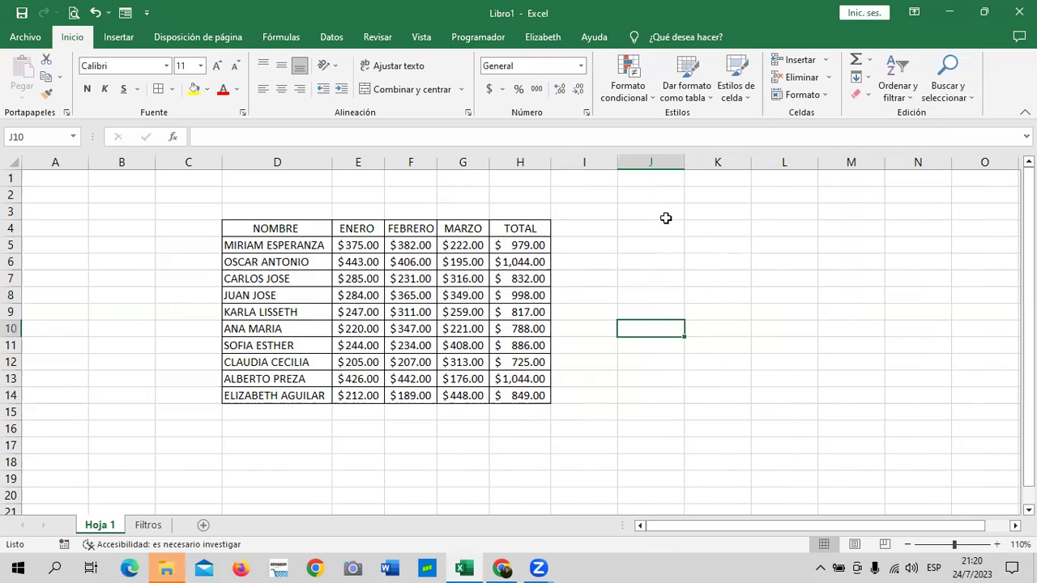
# Enter the header DESEMPEÑO in cell I4
pyautogui.click(576, 423)
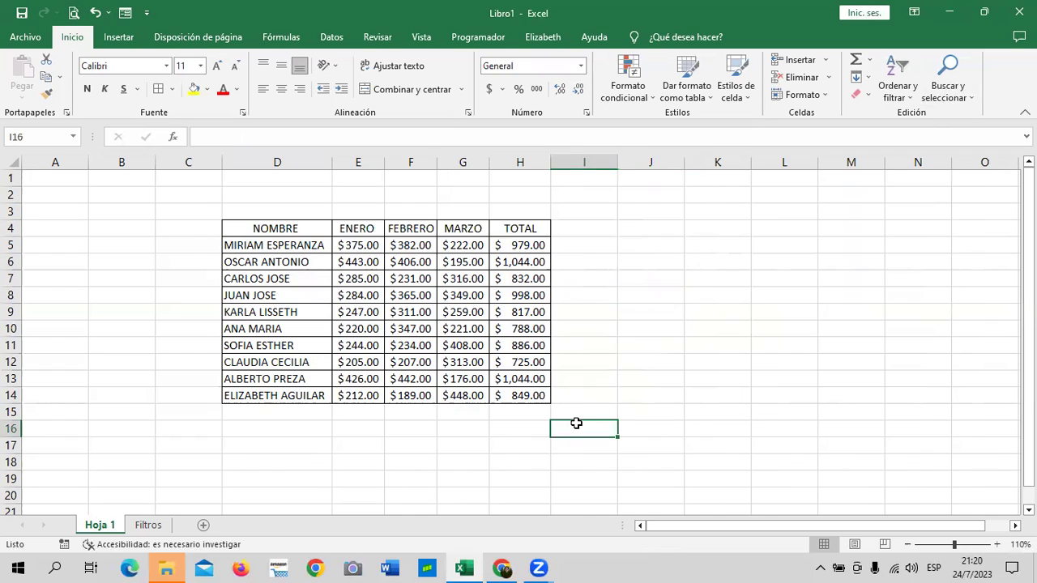
pyautogui.click(594, 230)
pyautogui.write('DESEMPEÑO')
pyautogui.press('Return')
# Give I4:I14 all borders, widen column I, and type META DE VENTAS in A16
pyautogui.scroll(-1, 600, 215)
pyautogui.scroll(1, 648, 316)
pyautogui.moveTo(594, 222); pyautogui.dragTo(592, 395)
pyautogui.click(157, 90)
pyautogui.moveTo(616, 162); pyautogui.dragTo(624, 161)
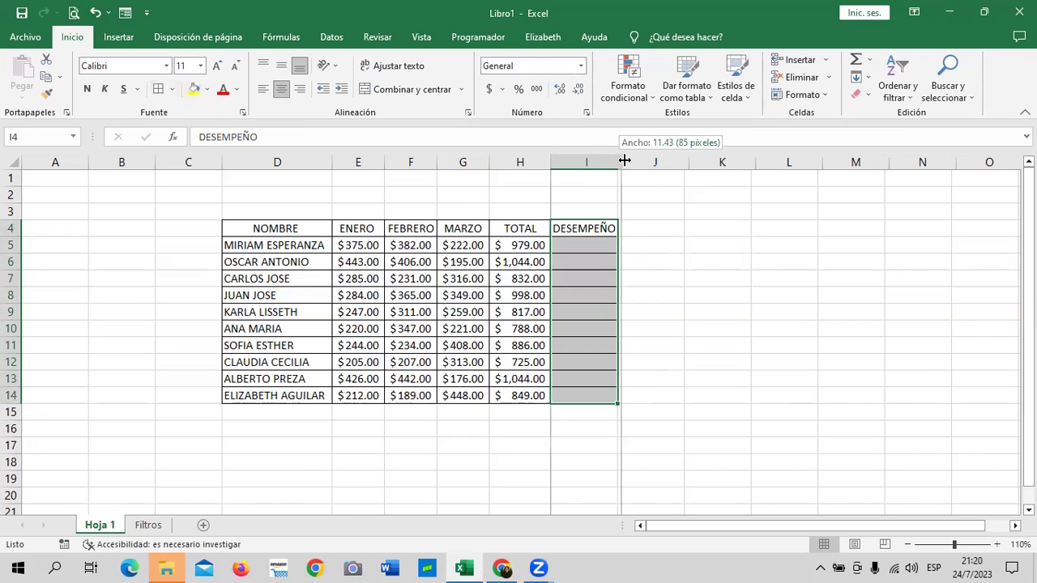
pyautogui.click(718, 266)
pyautogui.click(71, 436)
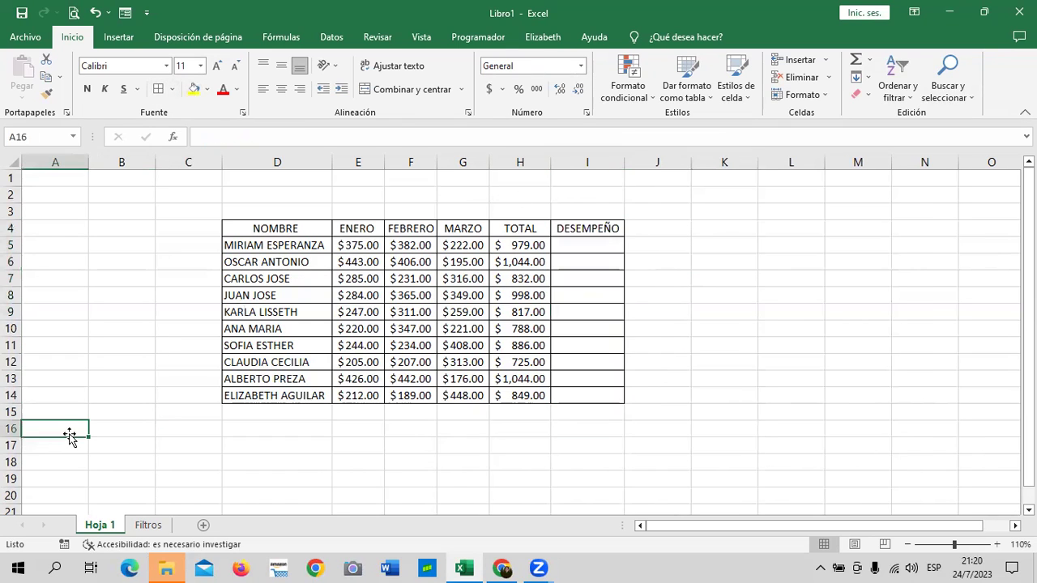
pyautogui.write('META DE VENTAS')
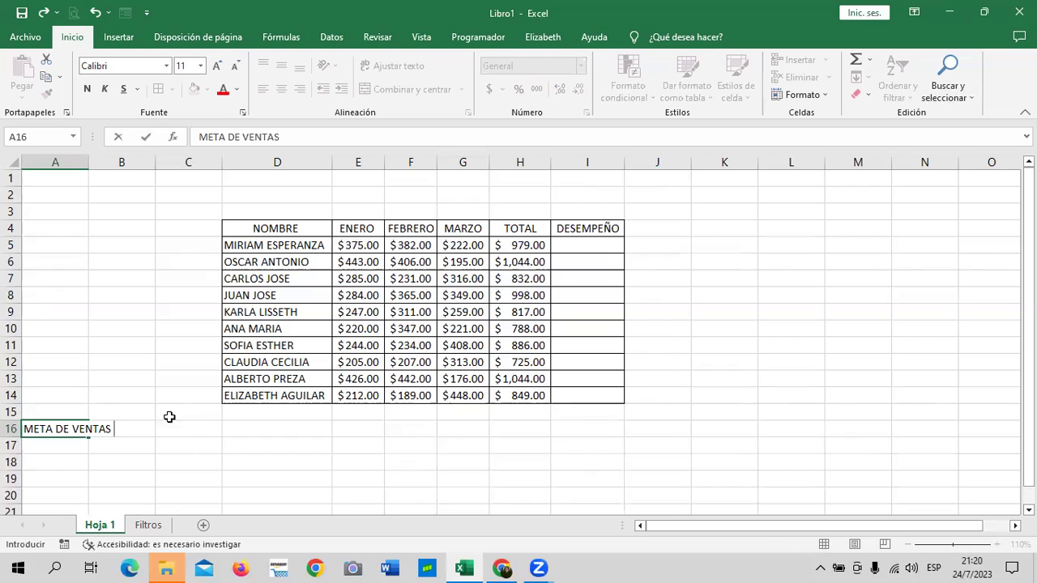
# Merge and centre the META DE VENTAS label across A16:B16
pyautogui.click(194, 446)
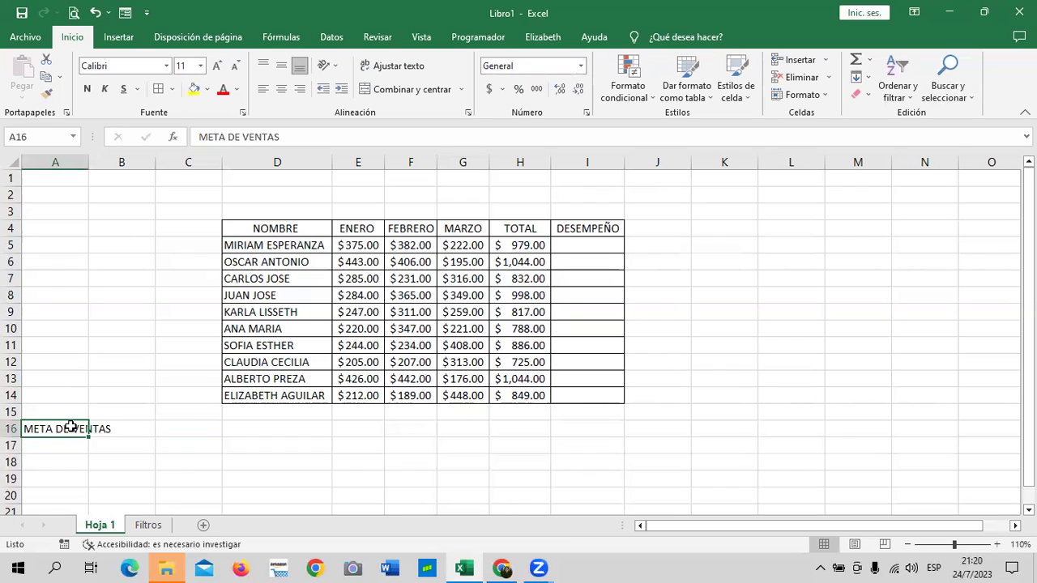
pyautogui.moveTo(84, 432); pyautogui.dragTo(101, 429)
pyautogui.click(409, 88)
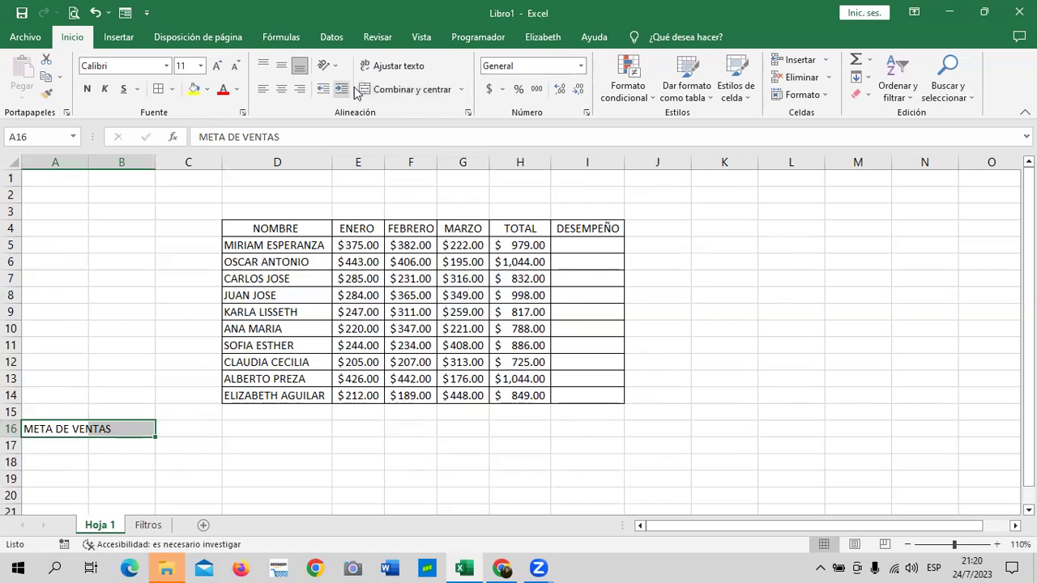
pyautogui.click(389, 89)
pyautogui.click(173, 475)
# Style B17 with Énfasis6, enter 2000, and format it as Accounting currency
pyautogui.click(129, 448)
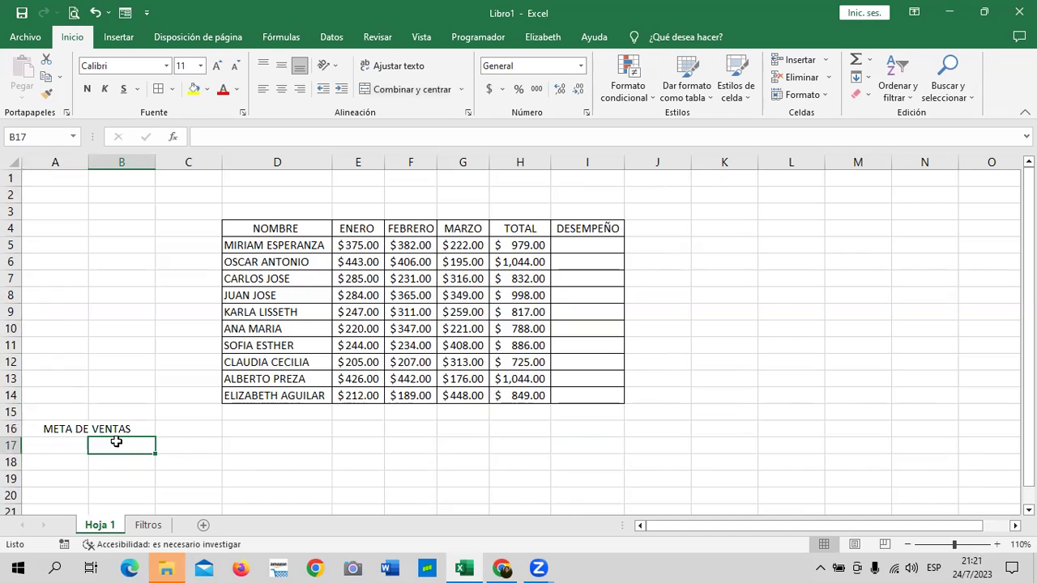
pyautogui.click(726, 98)
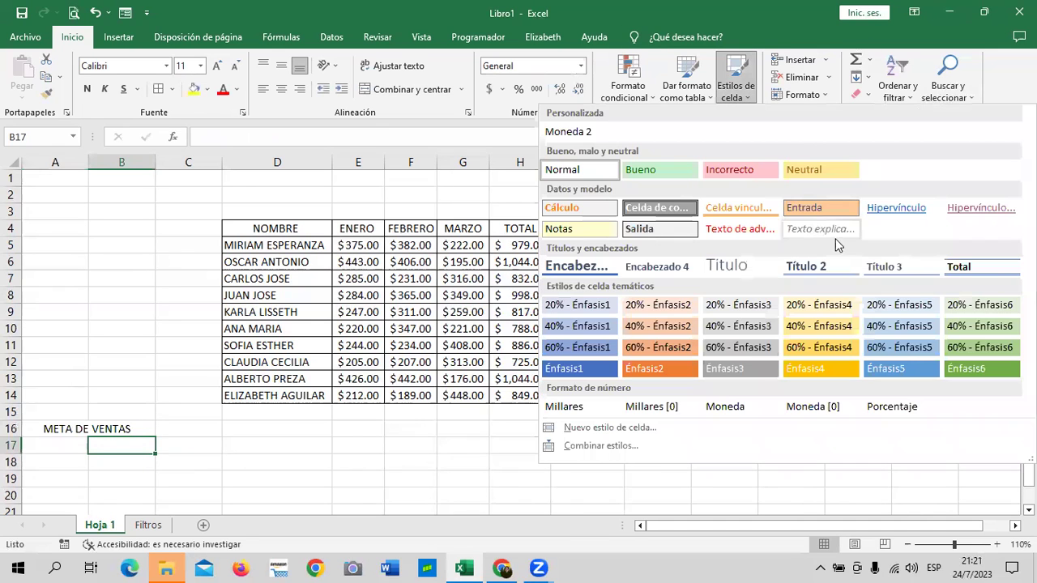
pyautogui.click(981, 368)
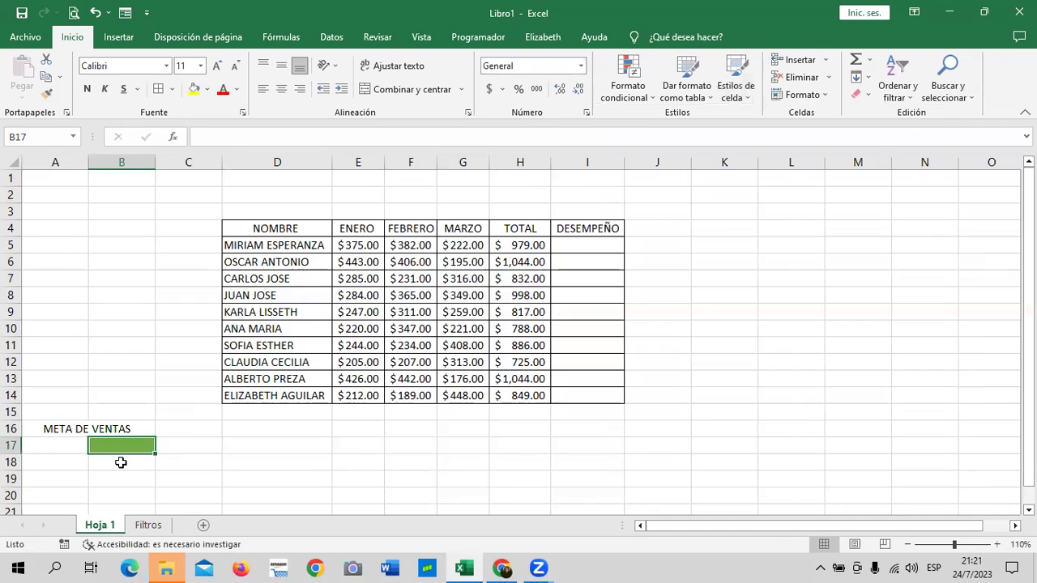
pyautogui.write('2')
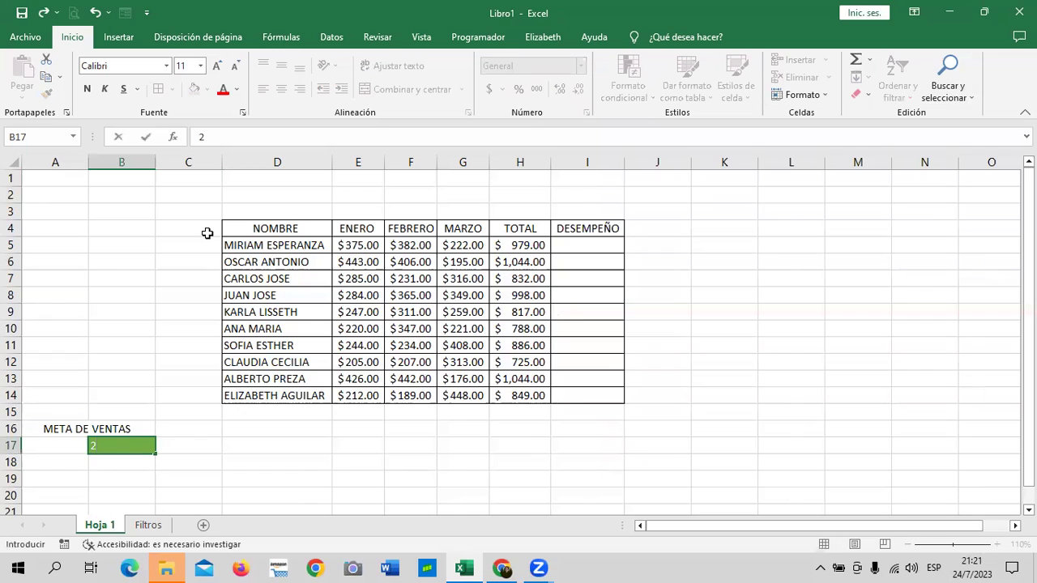
pyautogui.write('000')
pyautogui.press('Return')
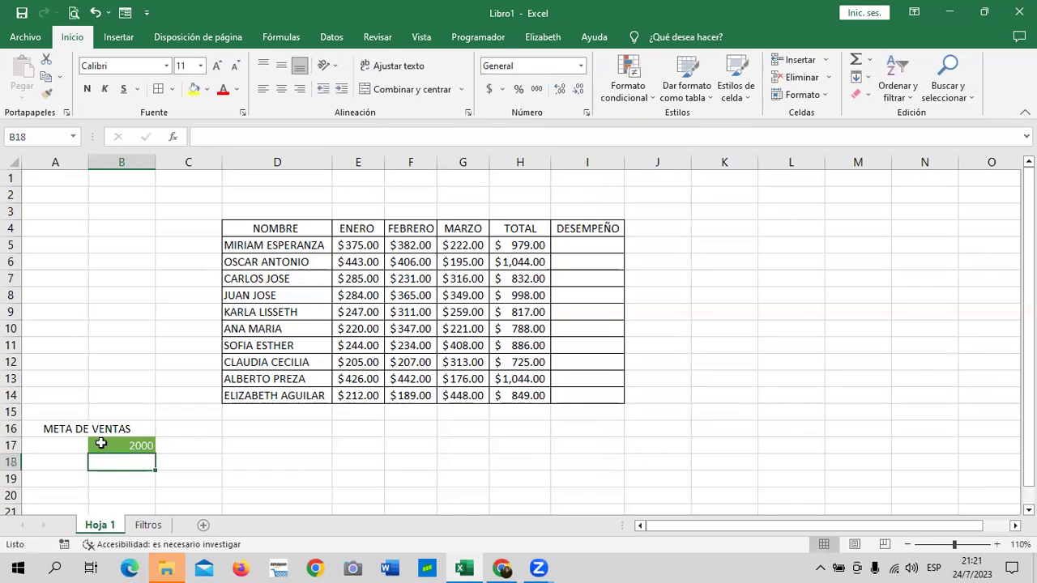
pyautogui.click(99, 444)
pyautogui.click(489, 90)
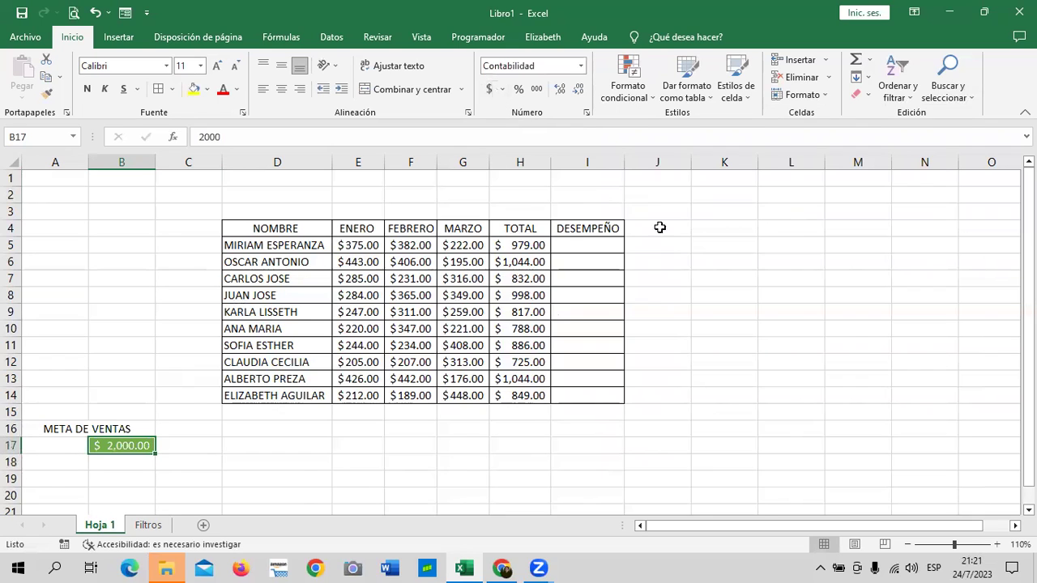
pyautogui.click(745, 274)
pyautogui.click(588, 247)
# Enter =(H5*100%)/$B$17 in I5, fixing the goal cell with an absolute reference
pyautogui.write('=')
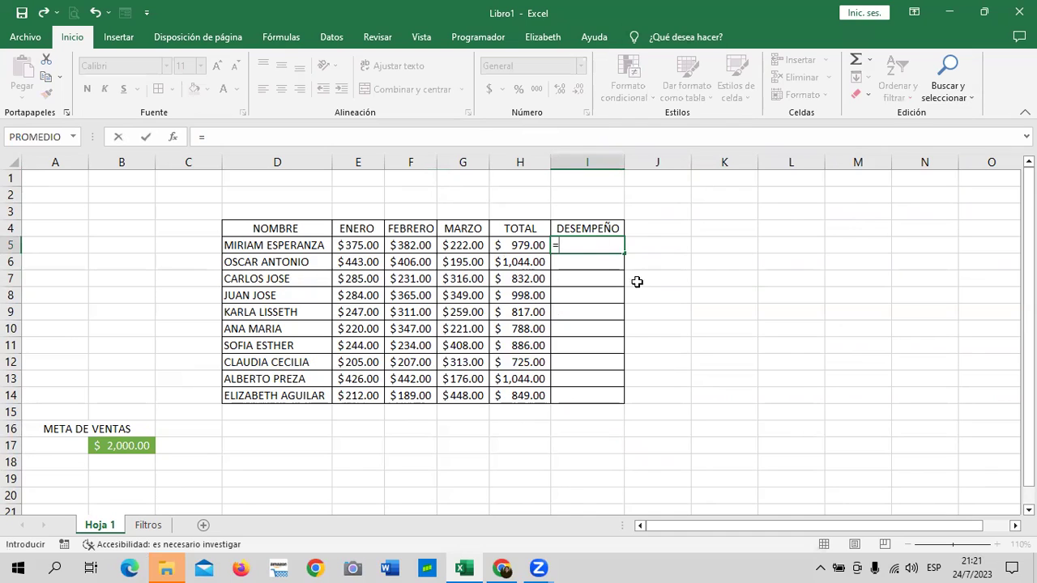
pyautogui.click(530, 245)
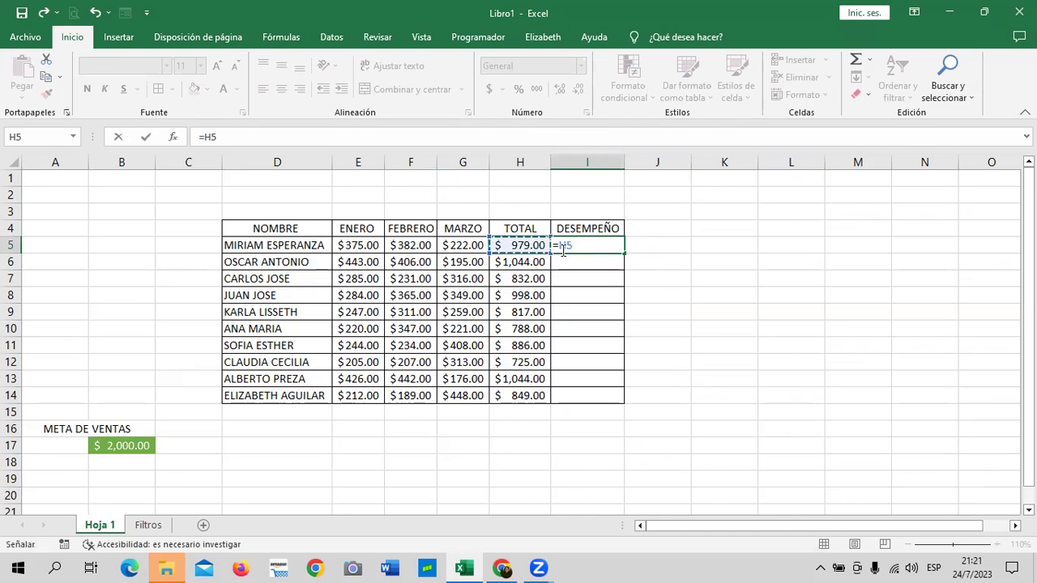
pyautogui.click(571, 247)
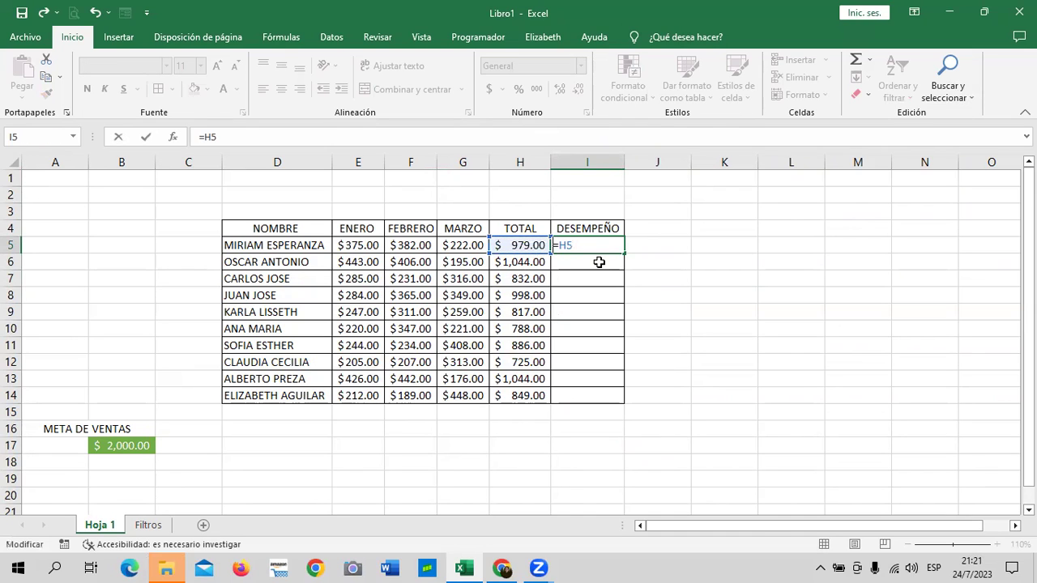
pyautogui.write('(')
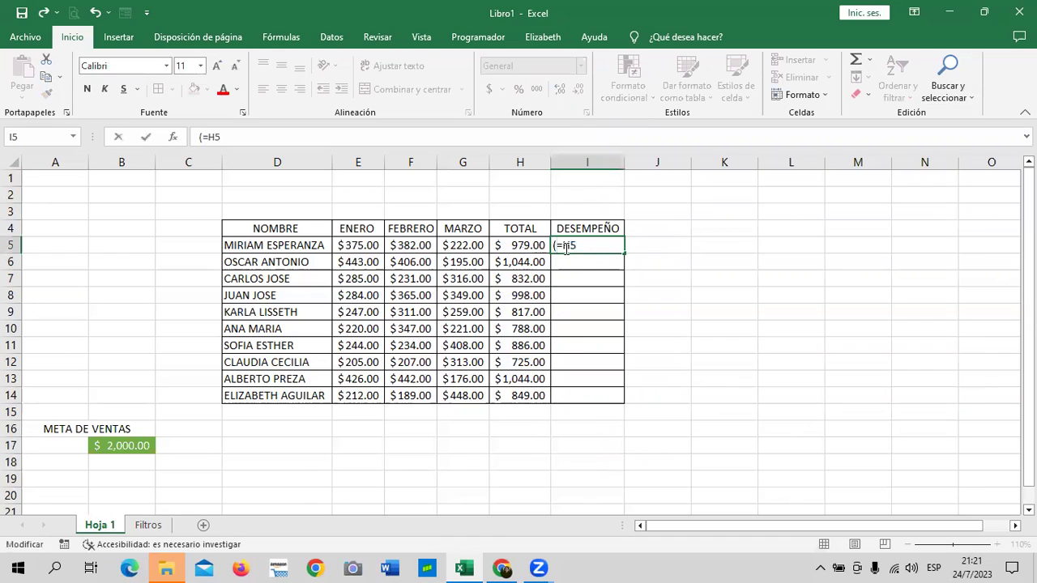
pyautogui.press('Delete')
pyautogui.write('=')
pyautogui.doubleClick(595, 250)
pyautogui.click(597, 246)
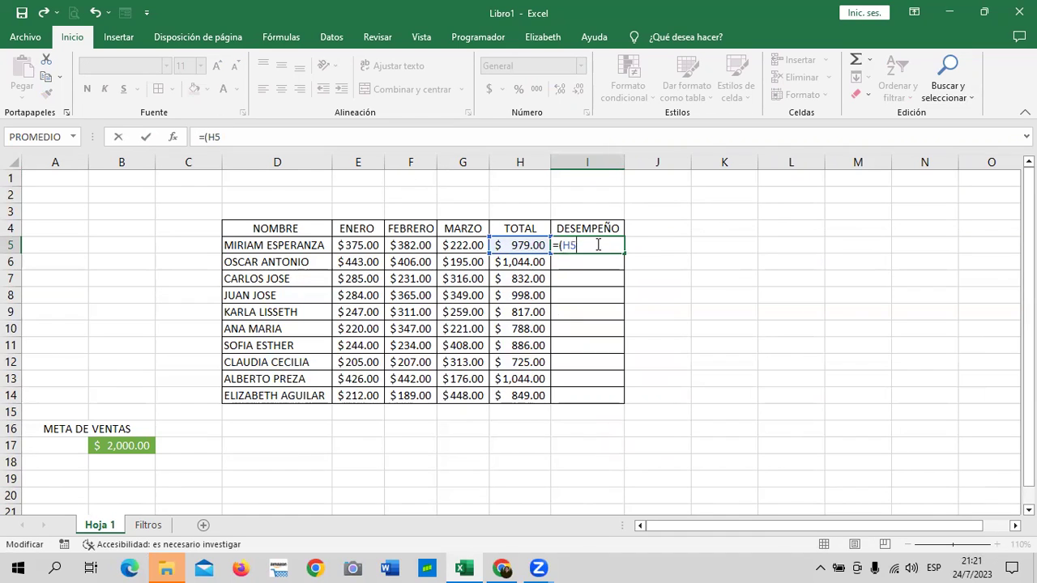
pyautogui.write('*100')
pyautogui.write('%)')
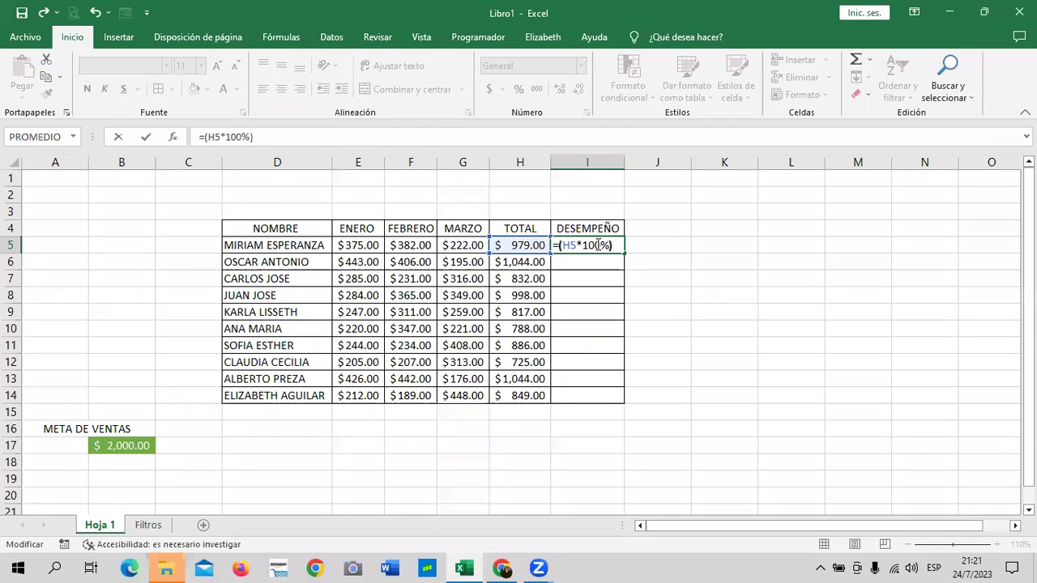
pyautogui.click(354, 134)
pyautogui.write('/')
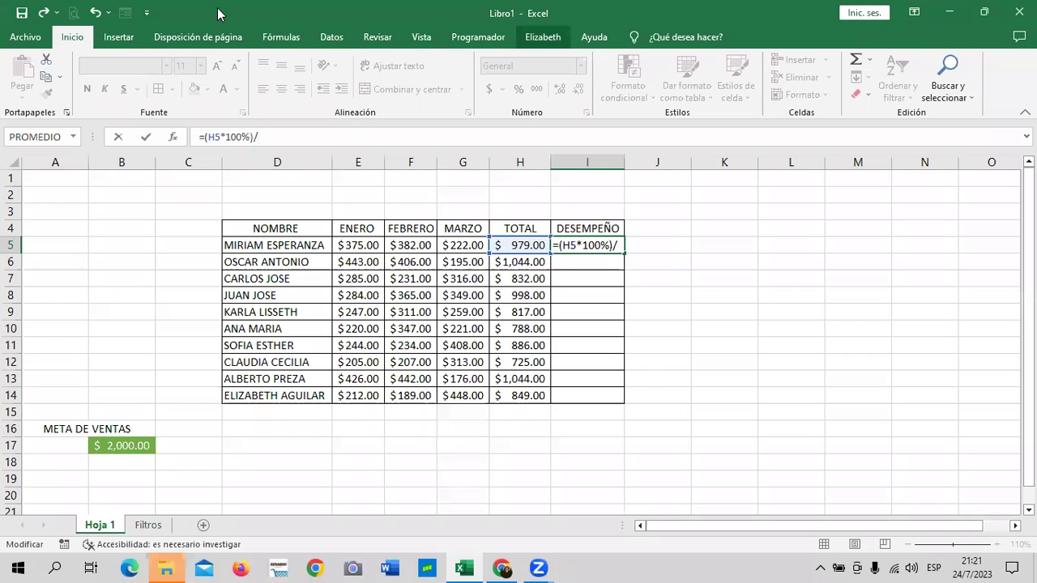
pyautogui.click(136, 445)
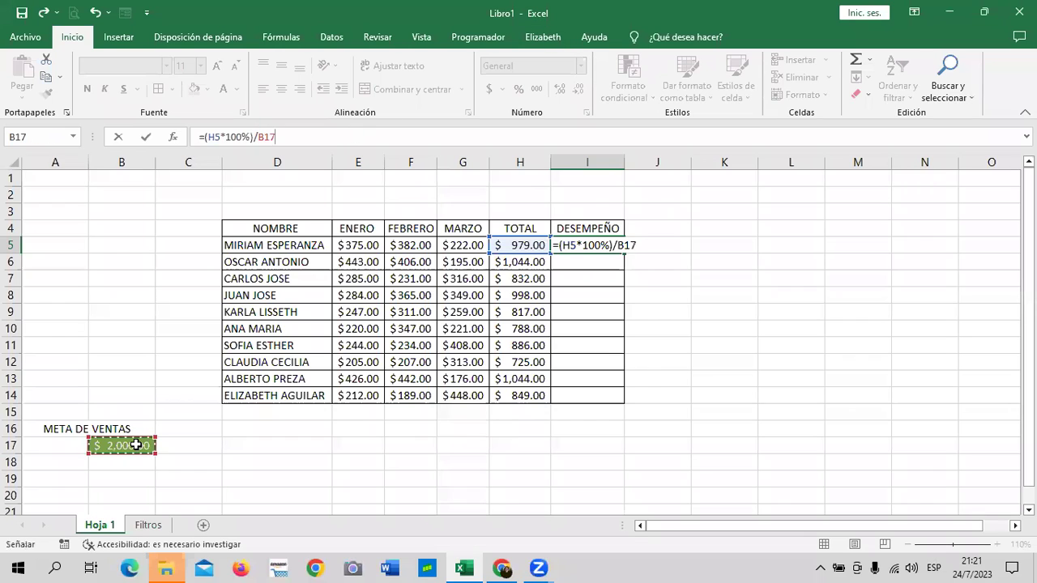
pyautogui.click(254, 136)
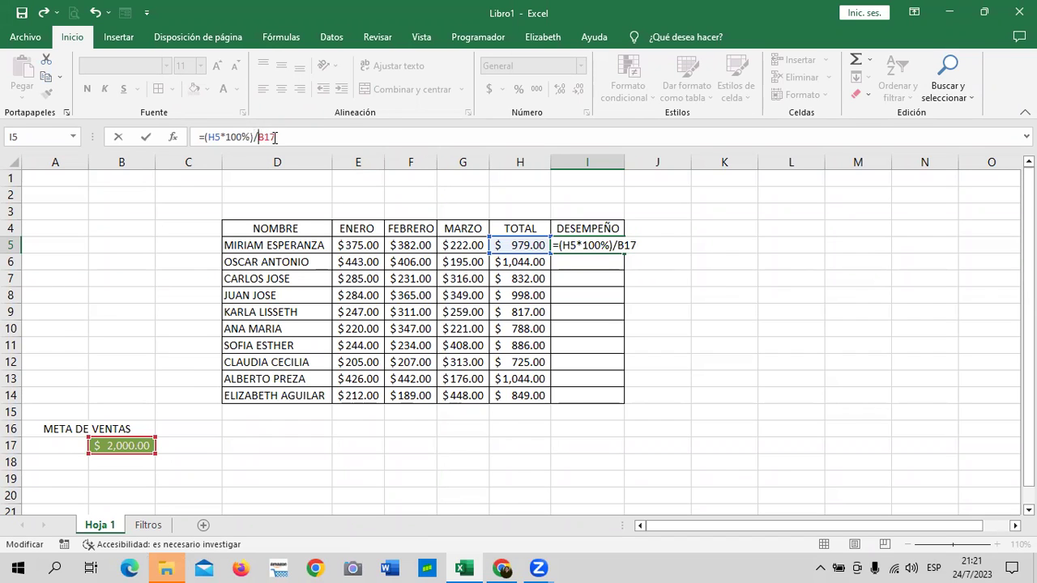
pyautogui.write('$B$')
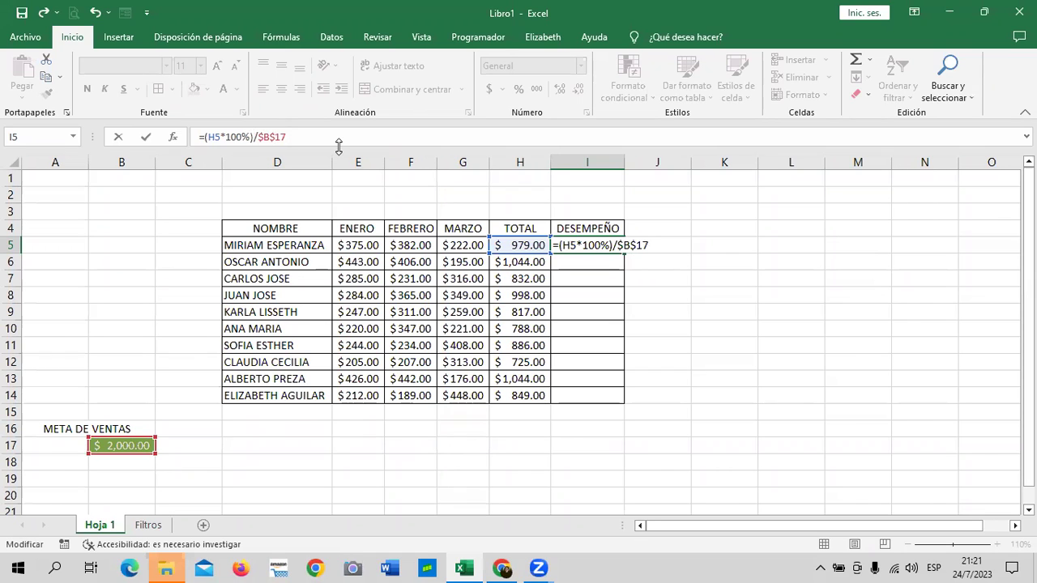
pyautogui.press('Return')
# Fill the I5 formula down to I14, apply Percent Style, and verify the $B$17 reference
pyautogui.click(608, 244)
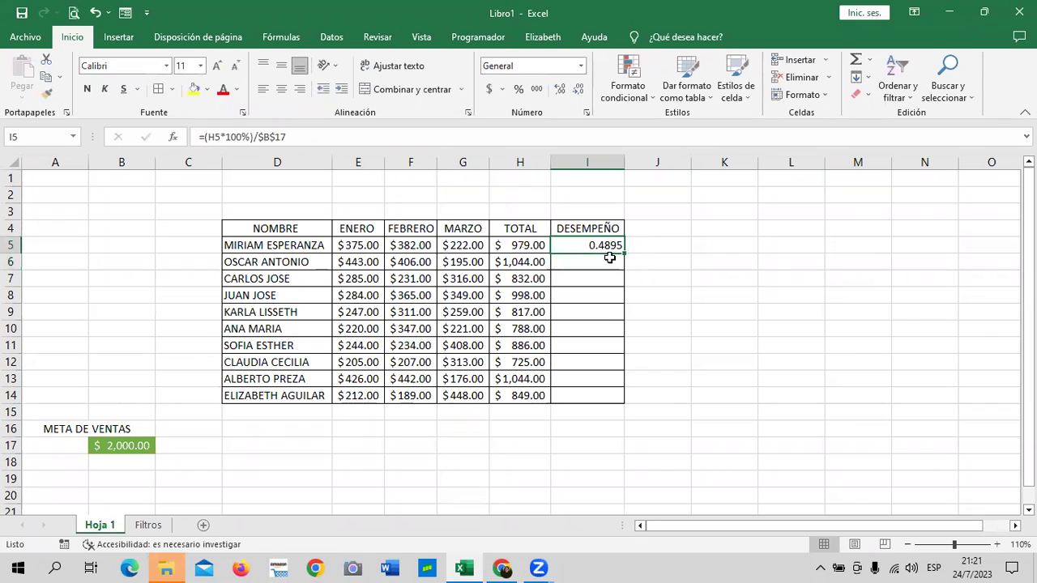
pyautogui.moveTo(624, 253); pyautogui.dragTo(636, 396)
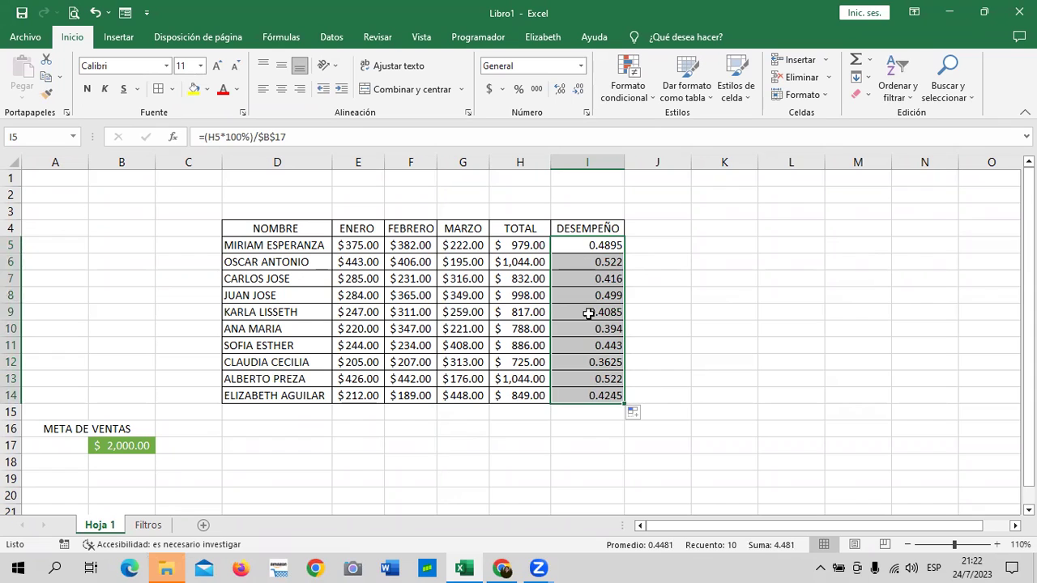
pyautogui.click(520, 89)
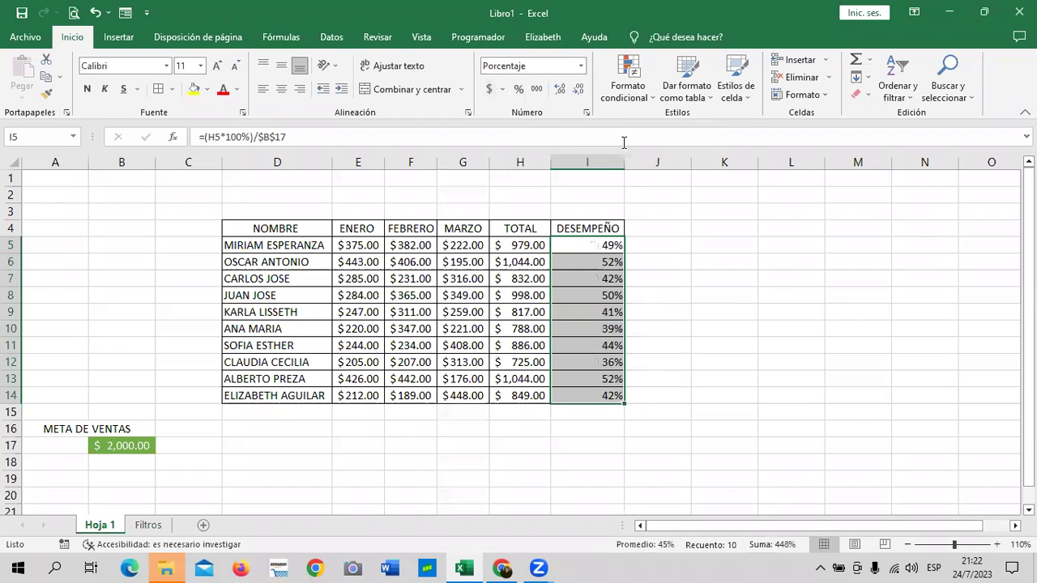
pyautogui.click(734, 294)
pyautogui.click(604, 246)
pyautogui.click(600, 396)
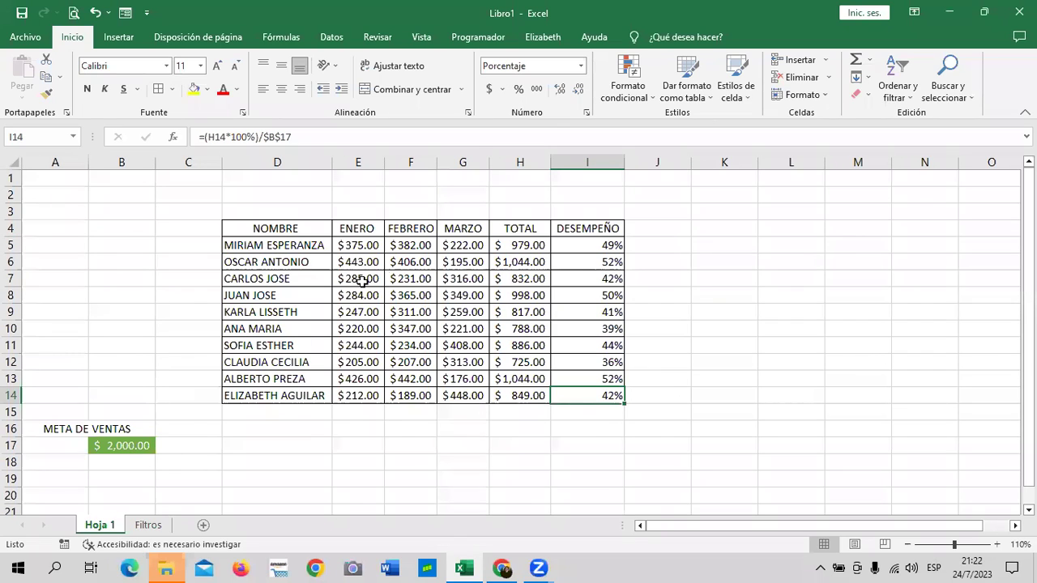
# Change the B17 sales goal to 1800, then to 1500
pyautogui.click(132, 446)
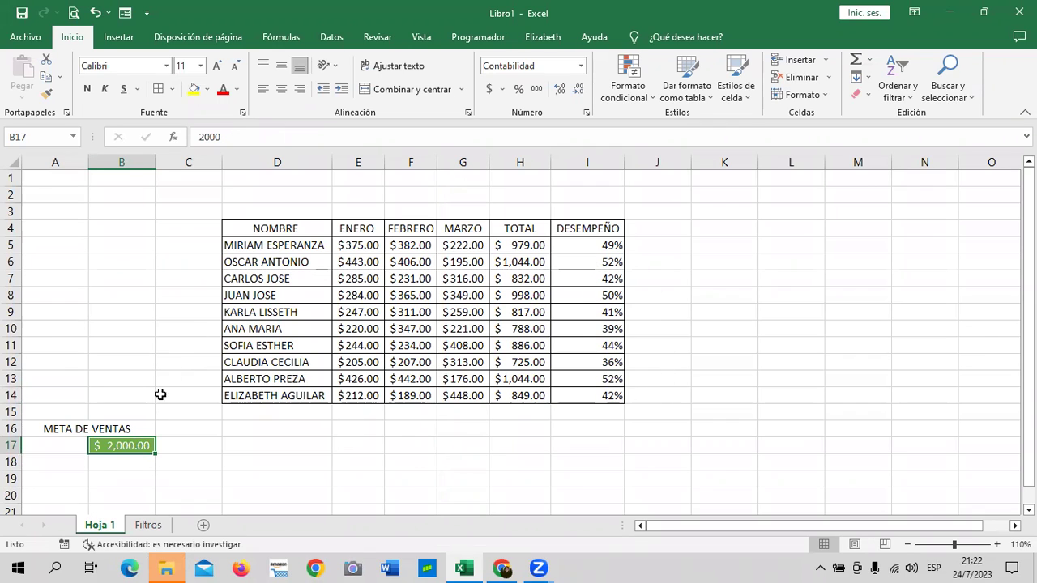
pyautogui.click(230, 135)
pyautogui.press('BackSpace')
pyautogui.press('BackSpace')
pyautogui.press('BackSpace')
pyautogui.press('BackSpace')
pyautogui.write('1800')
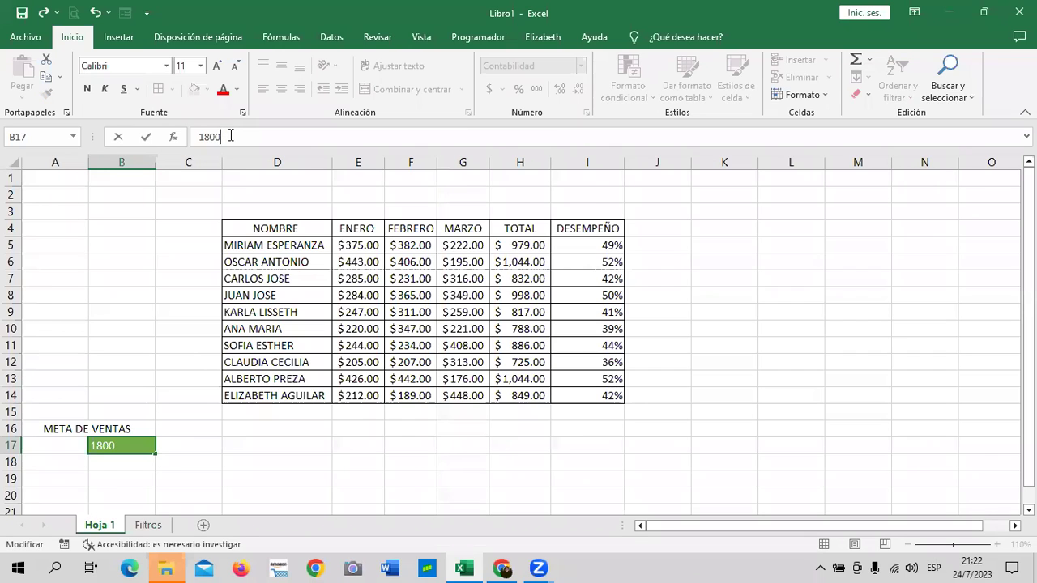
pyautogui.press('Return')
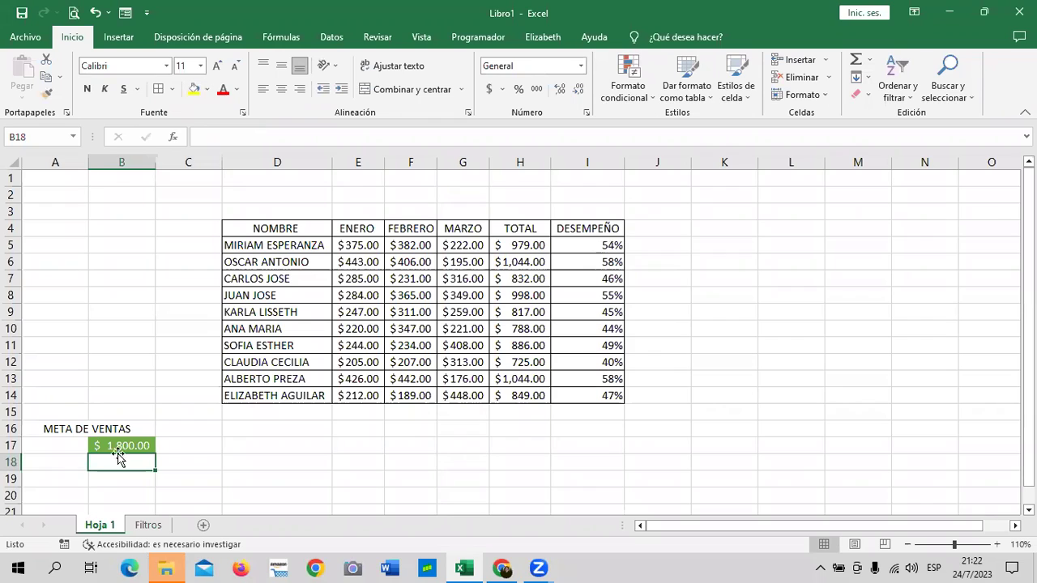
pyautogui.click(119, 446)
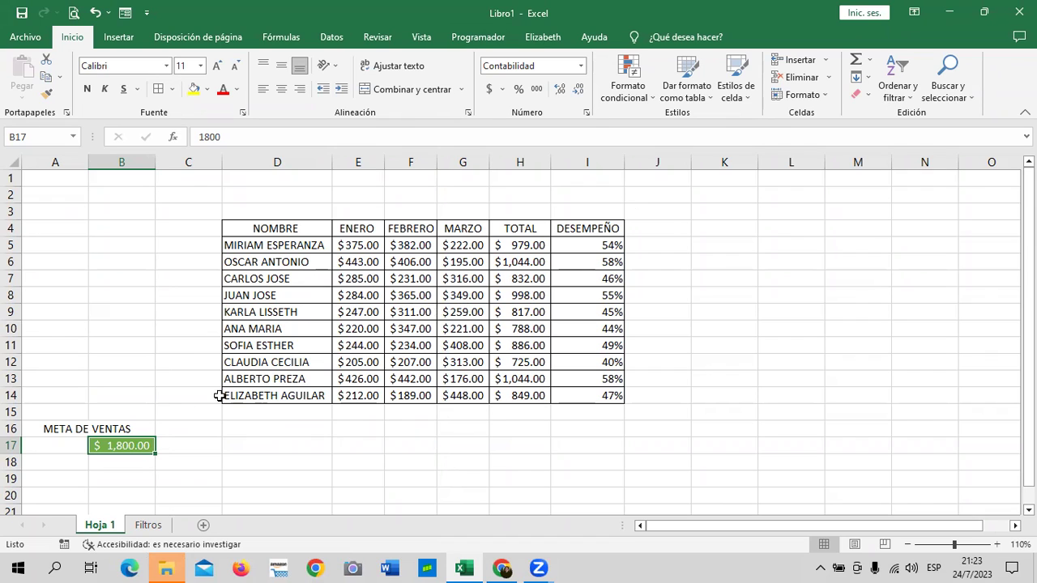
pyautogui.click(250, 137)
pyautogui.press('BackSpace')
pyautogui.press('BackSpace')
pyautogui.press('BackSpace')
pyautogui.write('500')
pyautogui.press('Return')
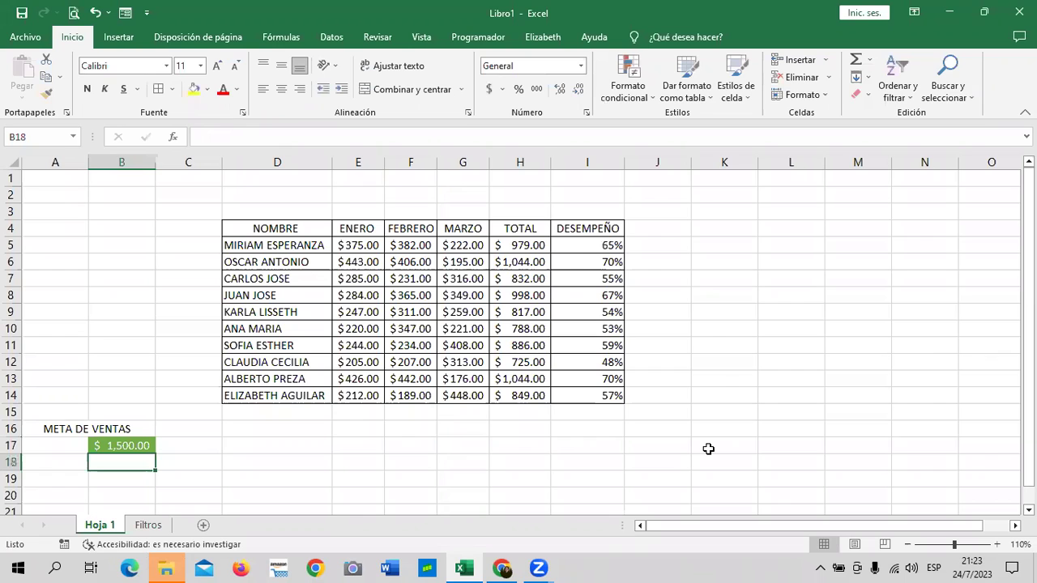
pyautogui.click(577, 261)
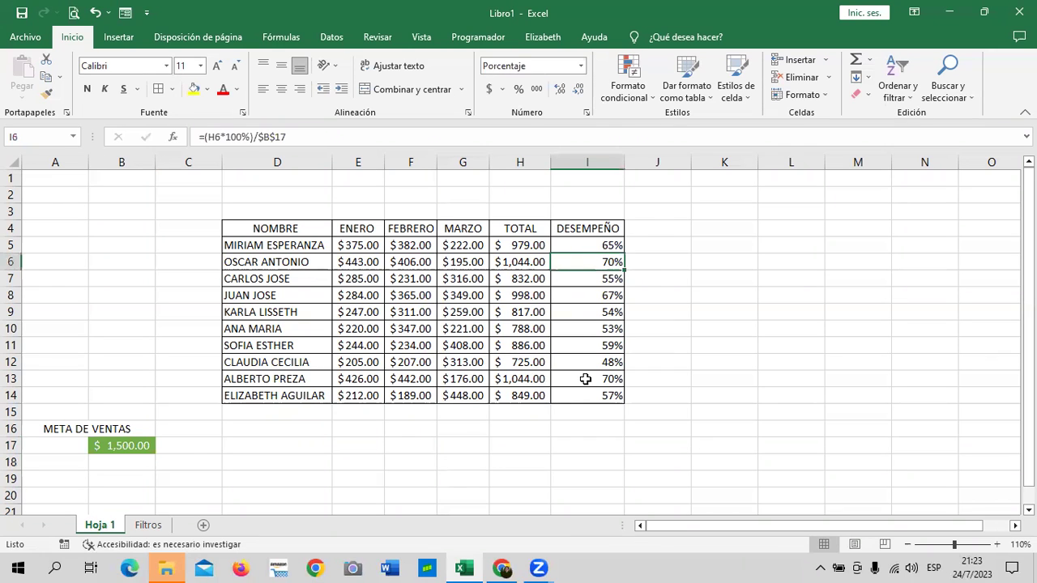
pyautogui.click(574, 375)
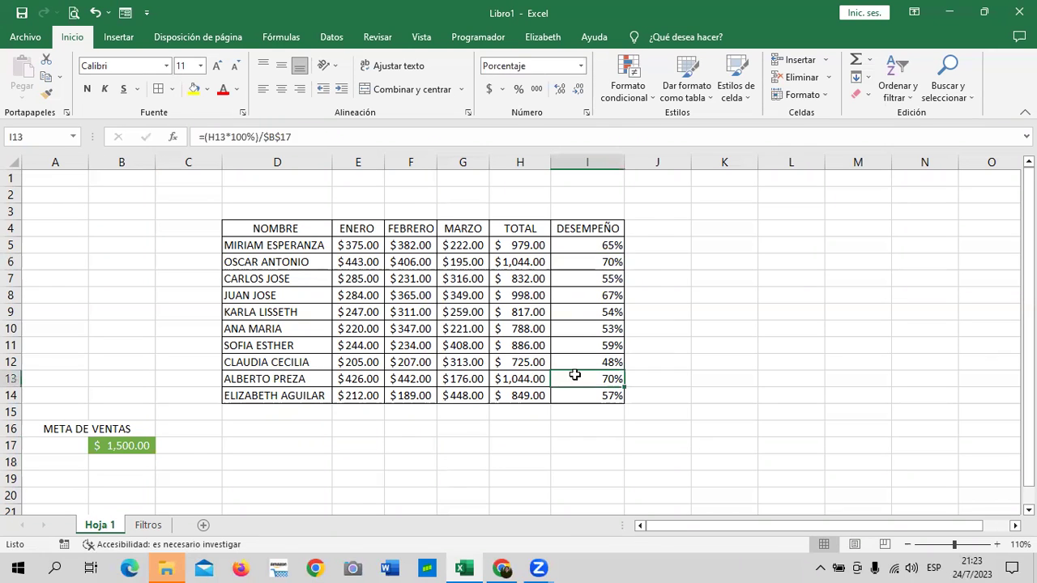
pyautogui.click(820, 332)
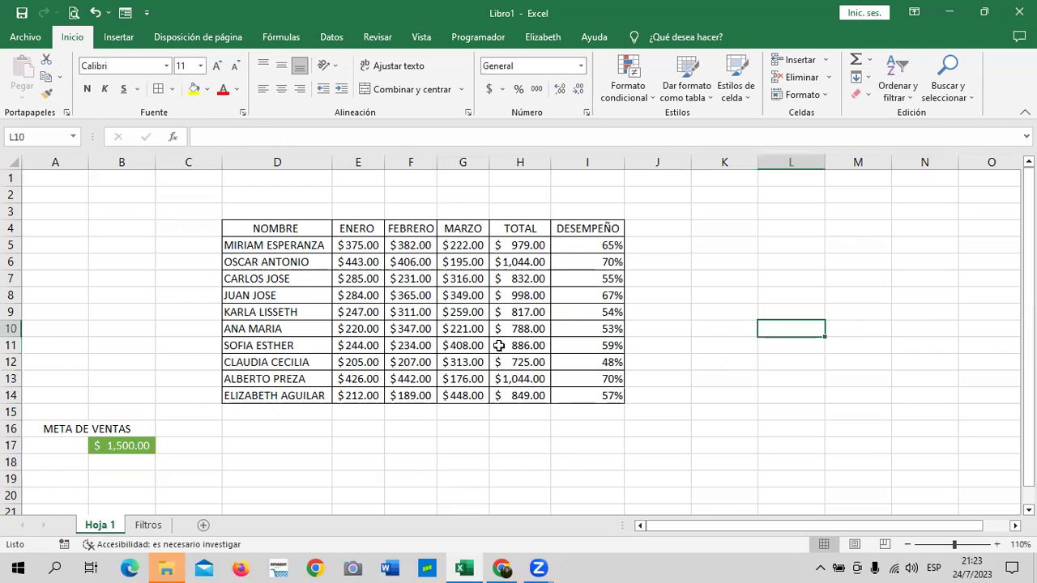
pyautogui.click(403, 331)
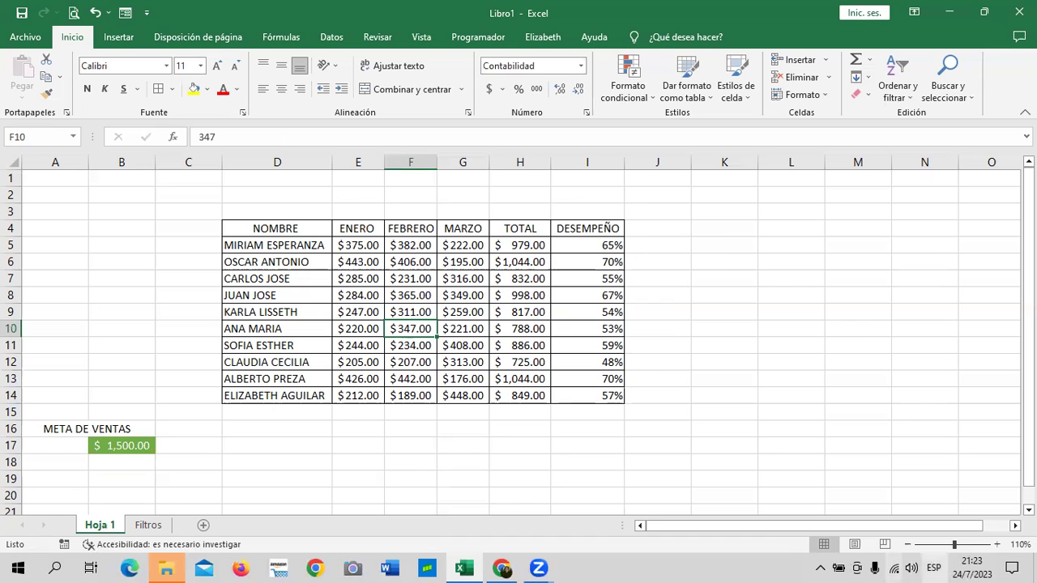
pyautogui.click(889, 342)
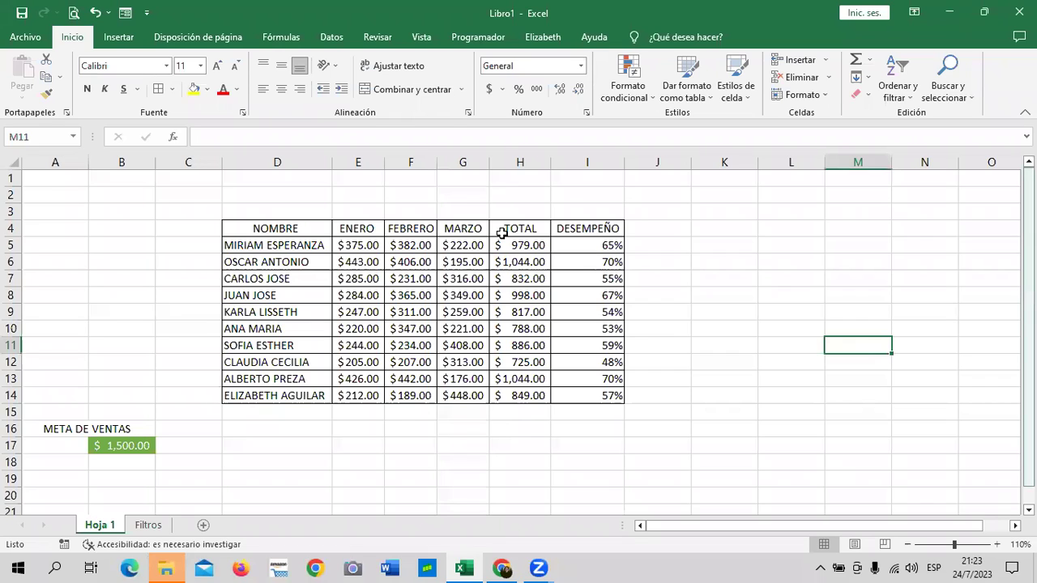
pyautogui.click(462, 262)
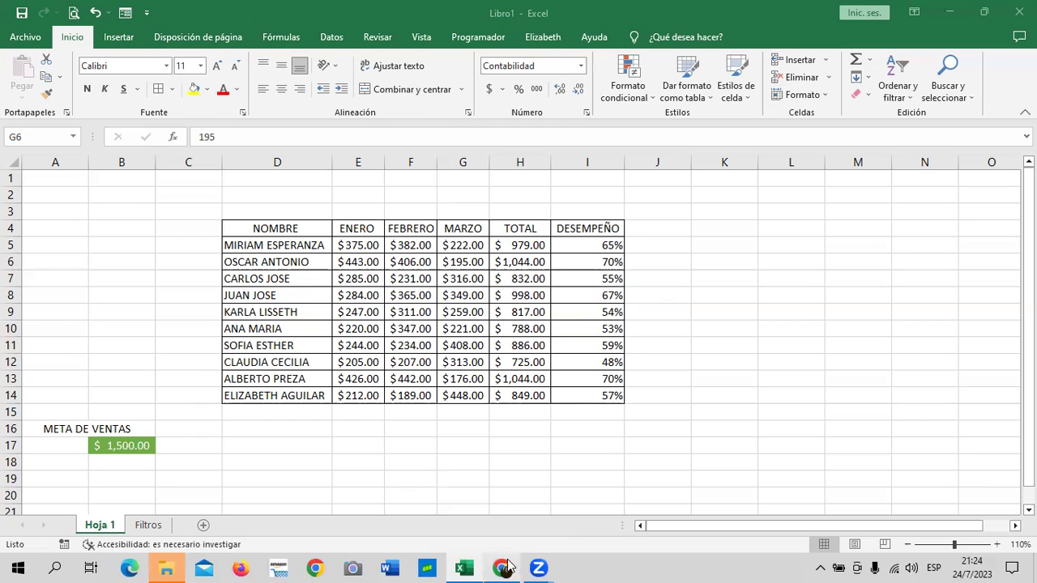
# Switch to the Chrome course page, scroll up, and play the Tablas básicas video
pyautogui.click(492, 535)
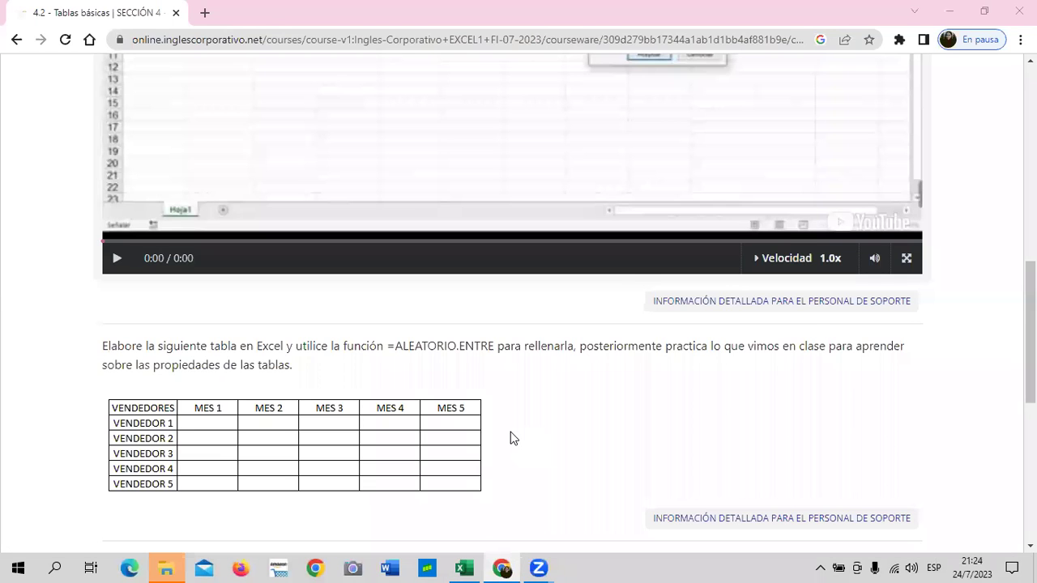
pyautogui.scroll(3, 510, 436)
pyautogui.scroll(1, 510, 438)
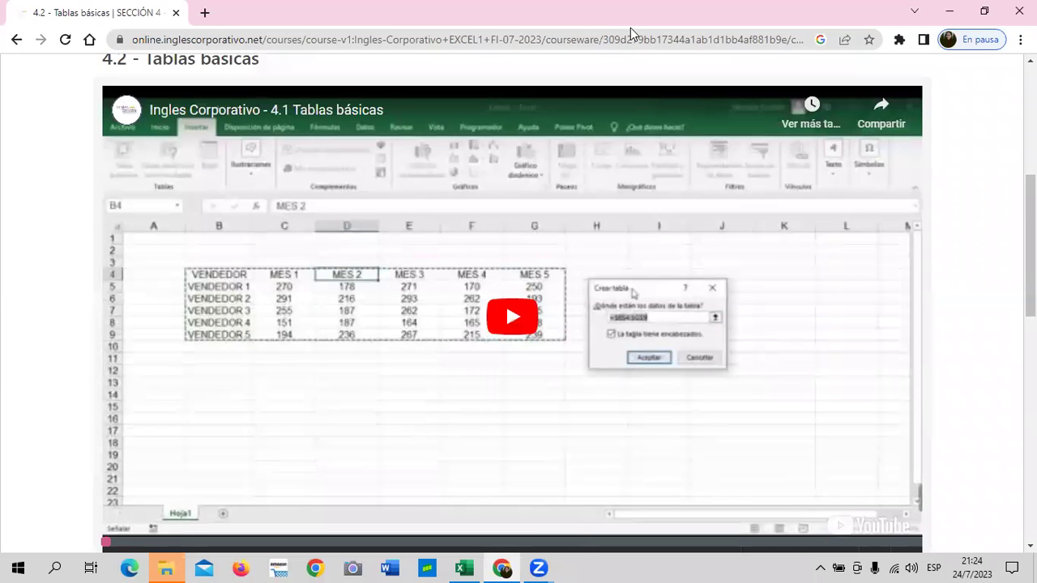
pyautogui.click(502, 320)
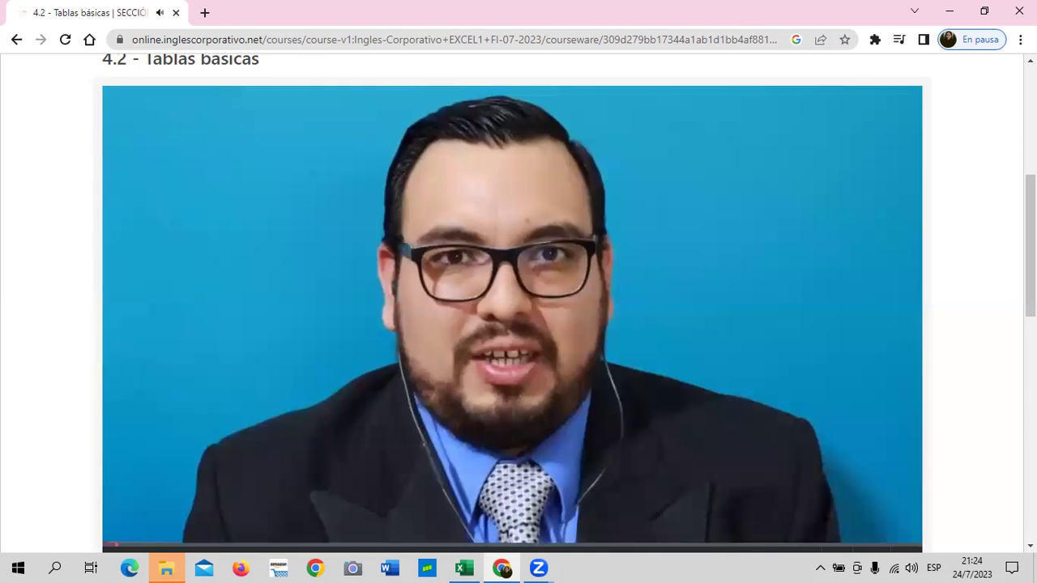
# Raise the playback volume while the Tablas básicas lesson plays
pyautogui.press('XF86AudioRaiseVolume')
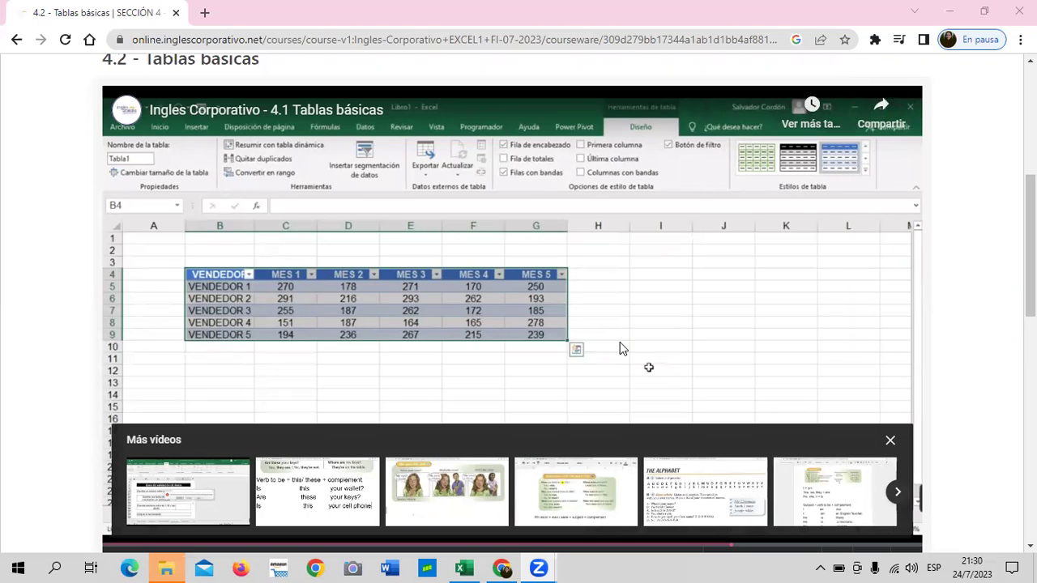
# Seek the lesson video back through 2:00 and 0:35 to its 0:00 start
pyautogui.click(482, 314)
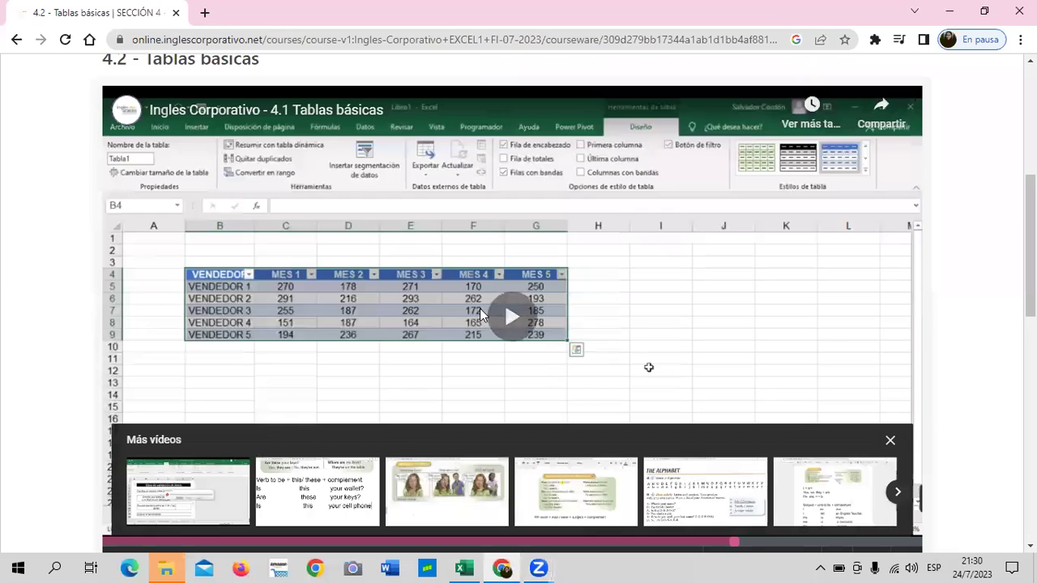
pyautogui.click(482, 314)
pyautogui.scroll(-1, 482, 314)
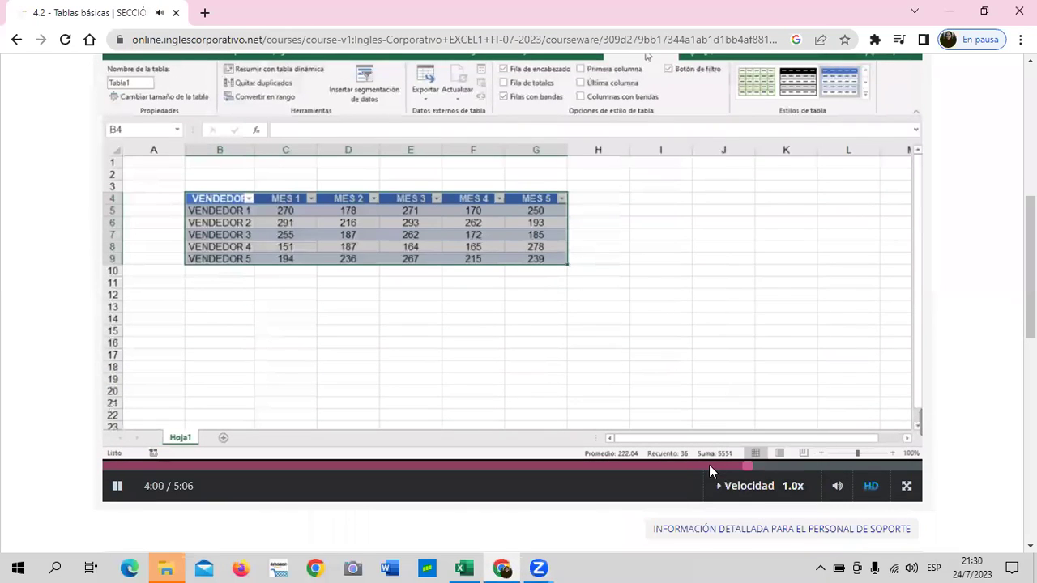
pyautogui.click(486, 463)
pyautogui.click(192, 465)
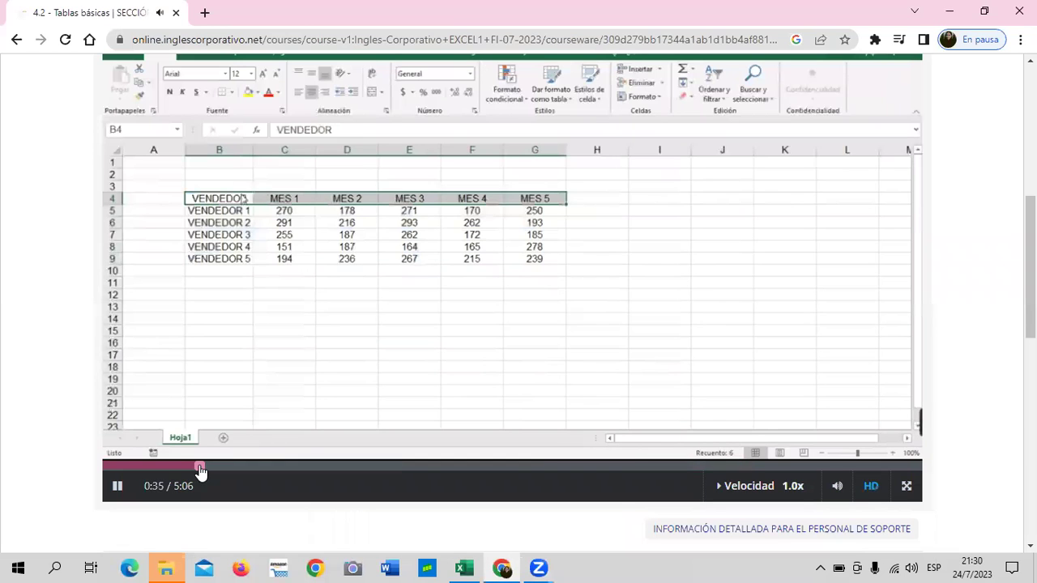
pyautogui.click(104, 465)
pyautogui.scroll(2, 639, 336)
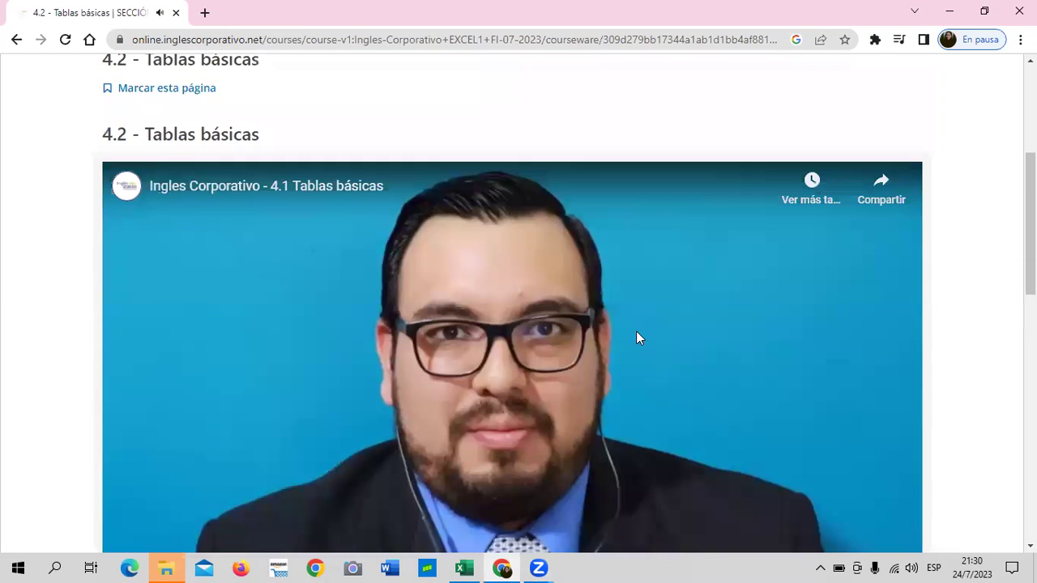
pyautogui.scroll(-1, 636, 332)
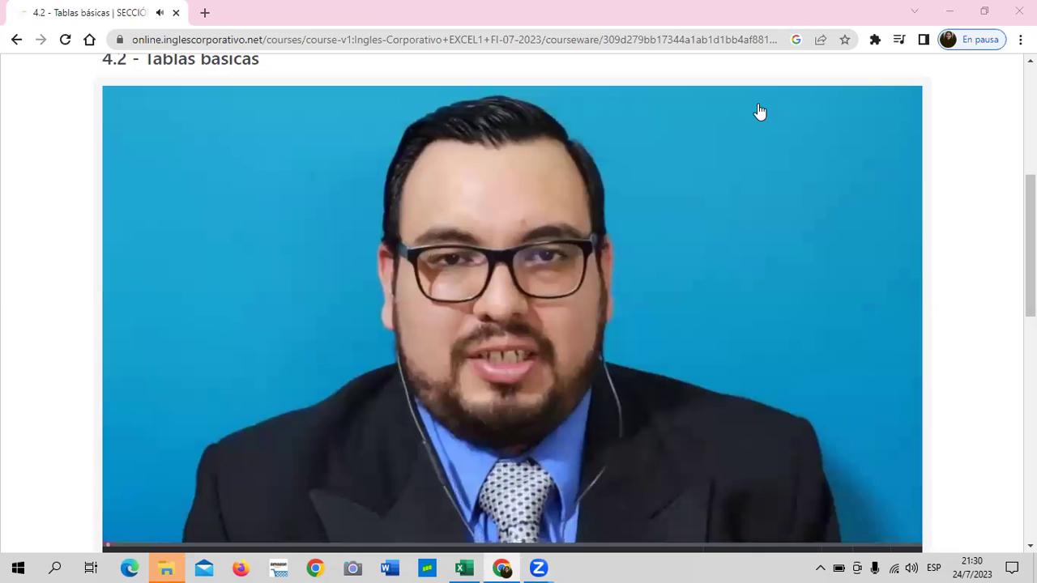
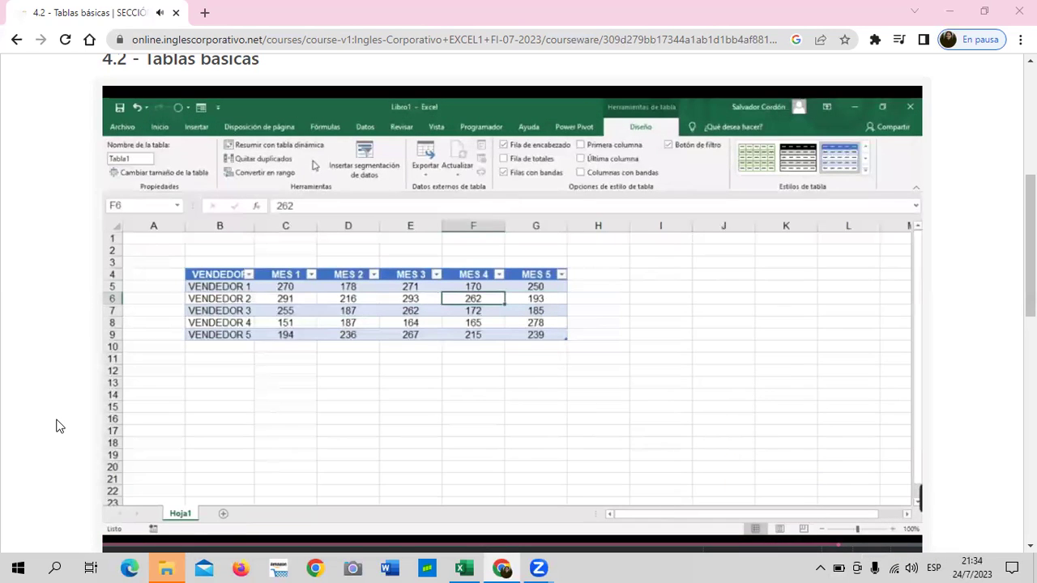
# Dim the screen brightness twice, then switch from Chrome to the Libro1 workbook in Excel
pyautogui.press('XF86MonBrightnessDown')
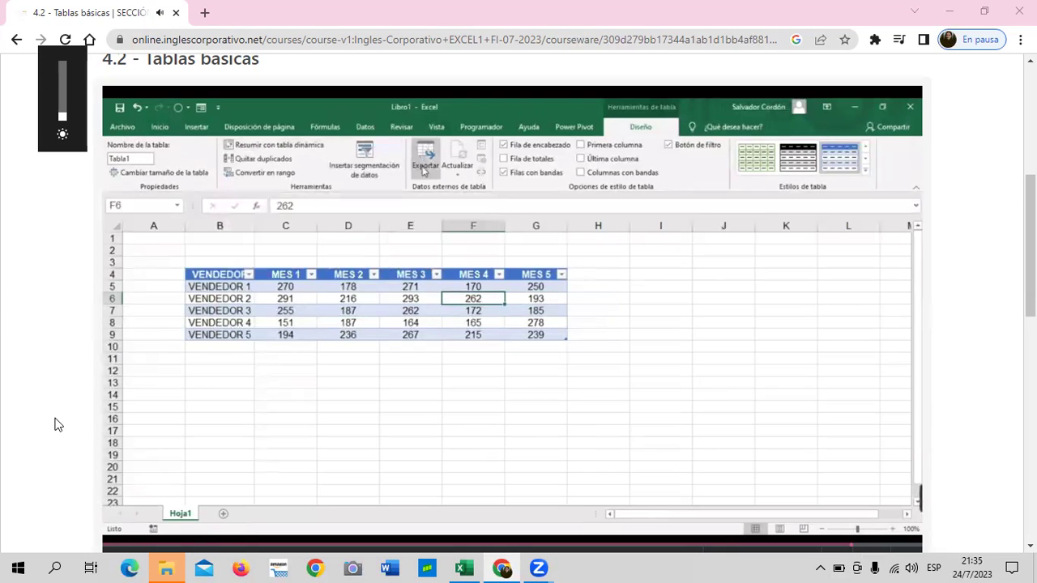
pyautogui.press('XF86MonBrightnessDown')
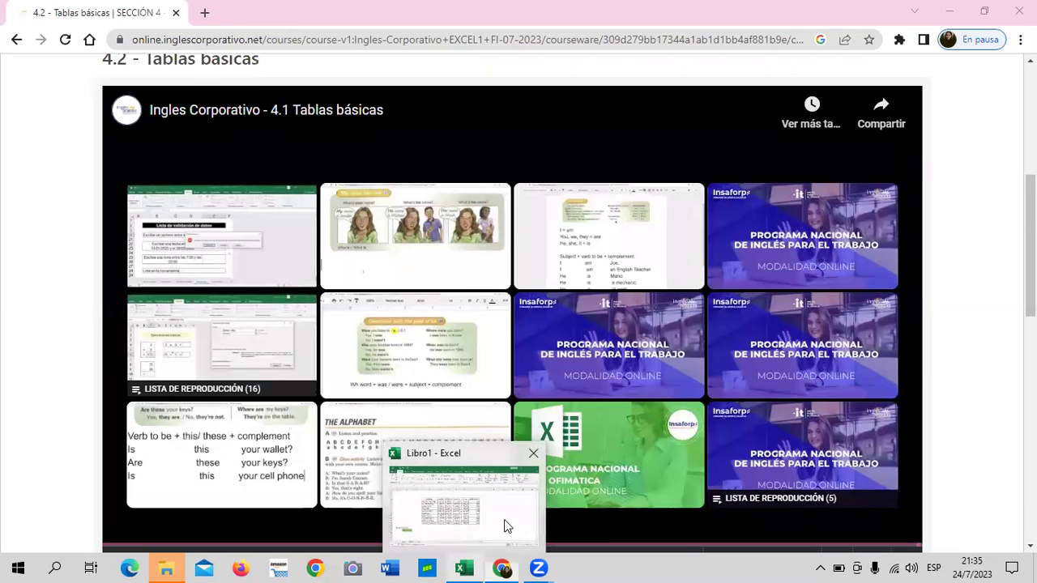
pyautogui.click(465, 567)
# Select a cell inside the D4:I14 sales data and show the Insertar commands
pyautogui.click(739, 402)
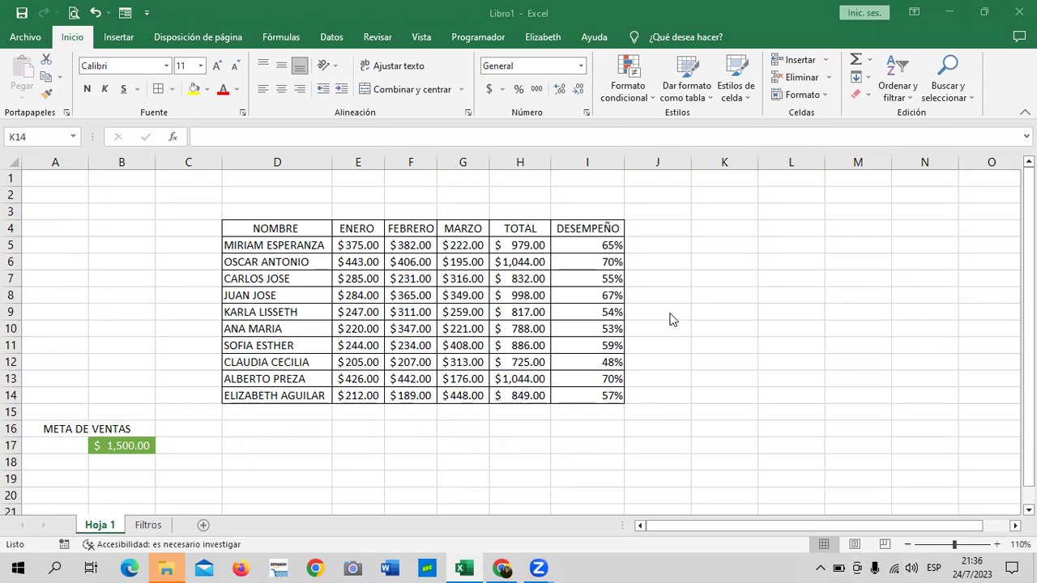
pyautogui.click(725, 283)
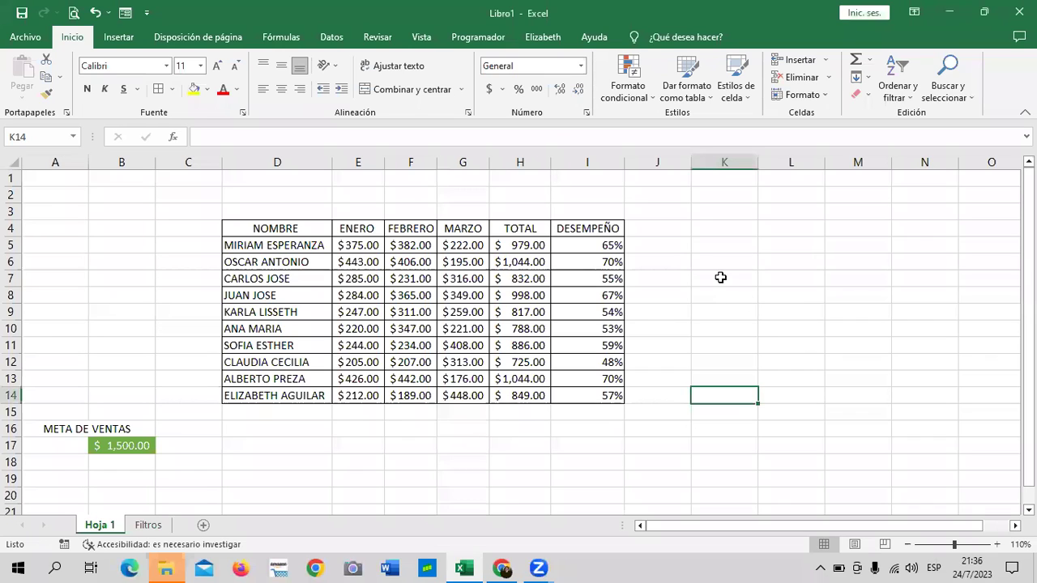
pyautogui.click(299, 316)
pyautogui.click(442, 285)
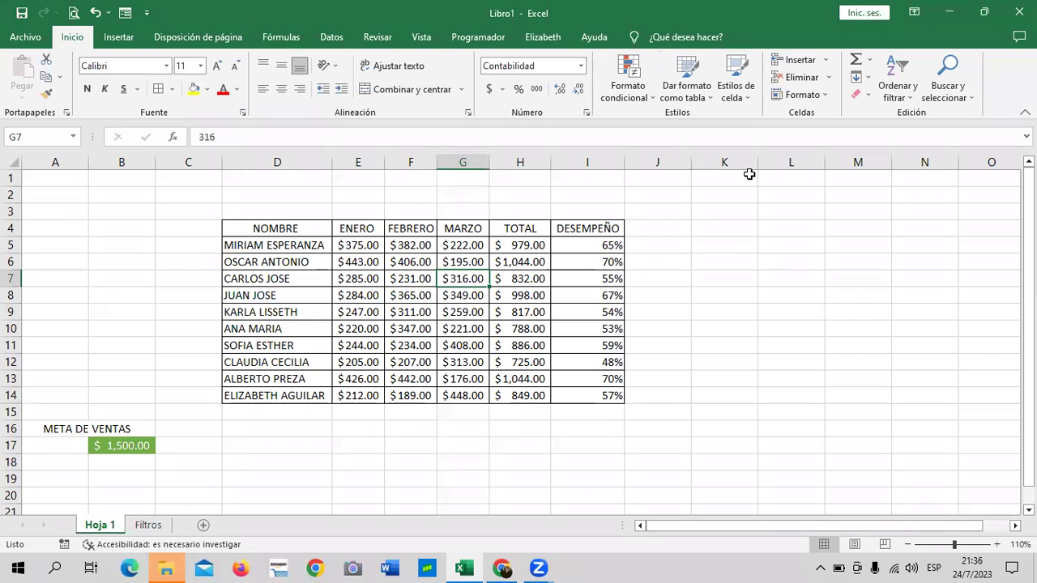
pyautogui.click(120, 37)
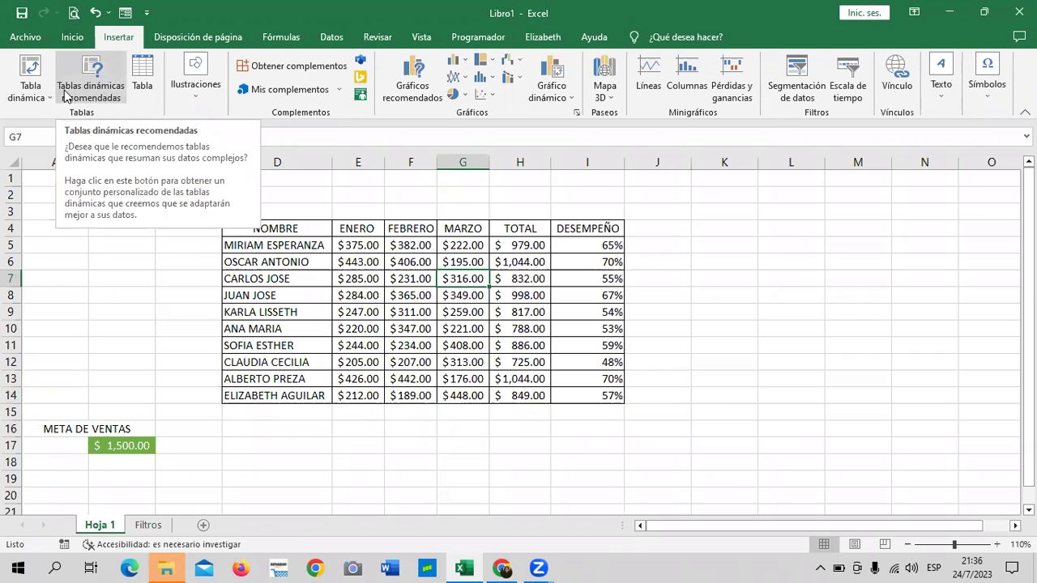
# Create a table from $D$4:$I$14 with headers, producing Tabla5
pyautogui.click(143, 77)
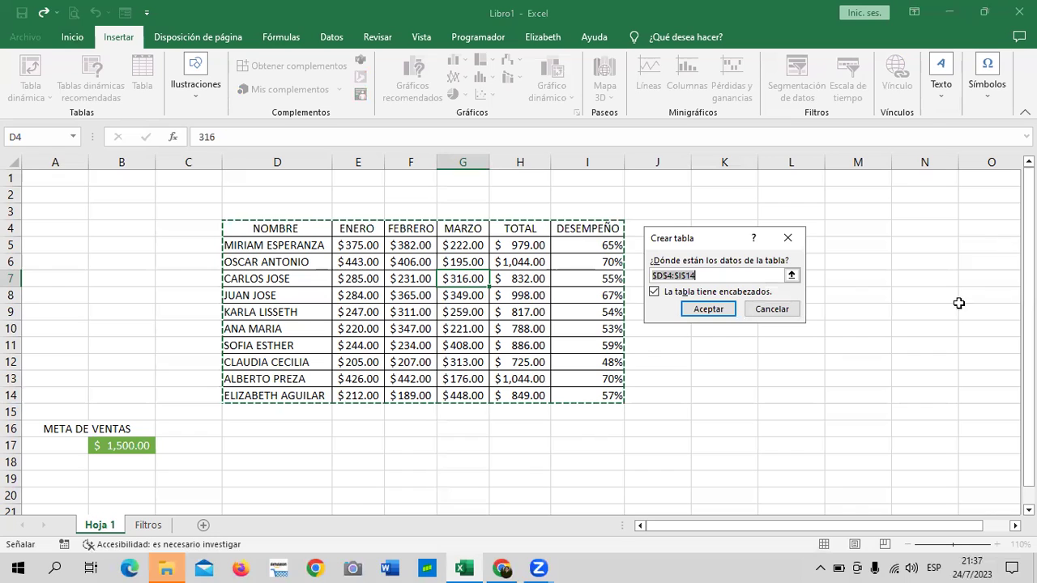
pyautogui.click(708, 308)
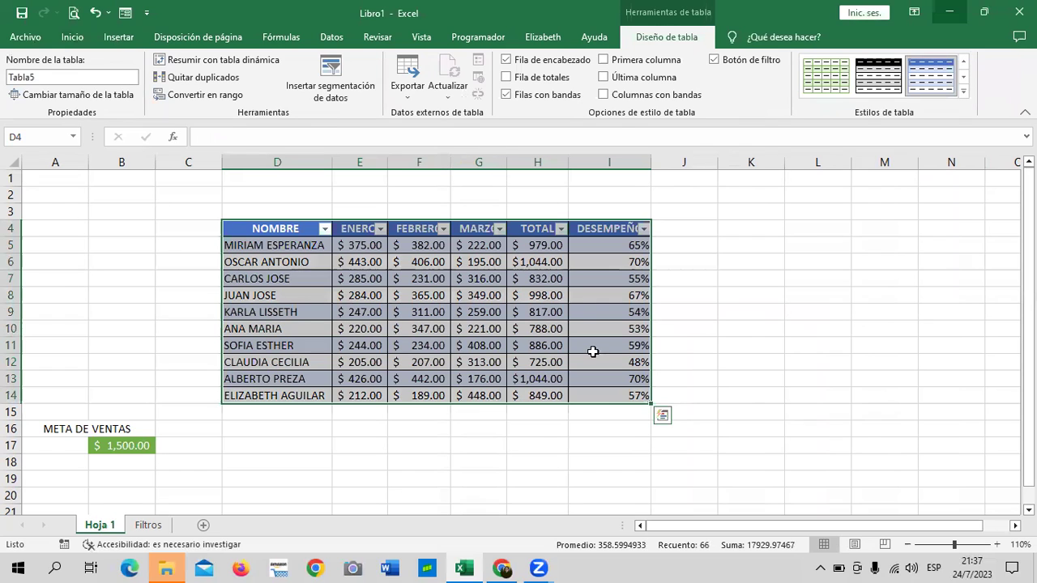
pyautogui.click(573, 324)
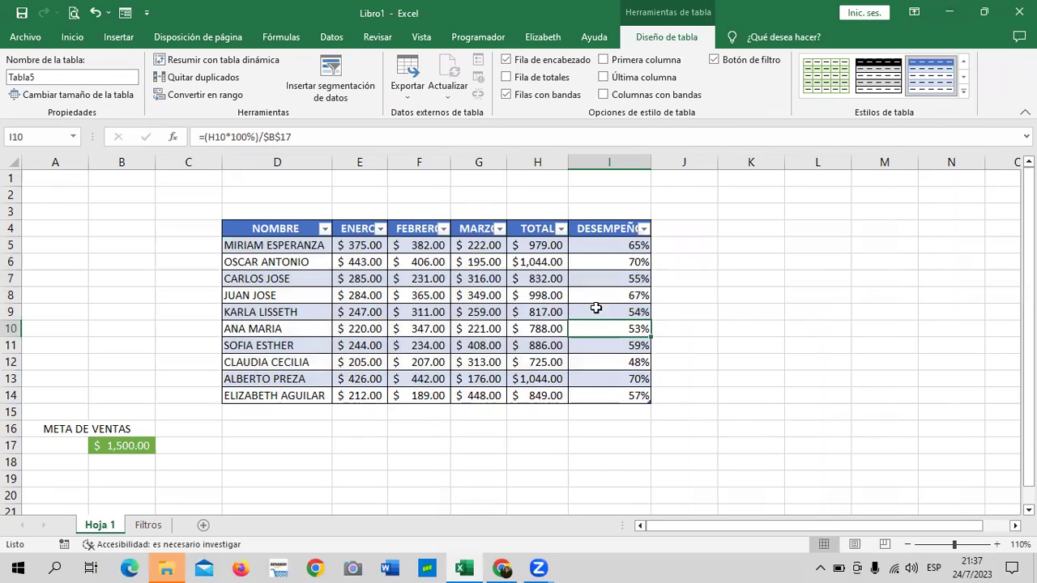
pyautogui.click(470, 280)
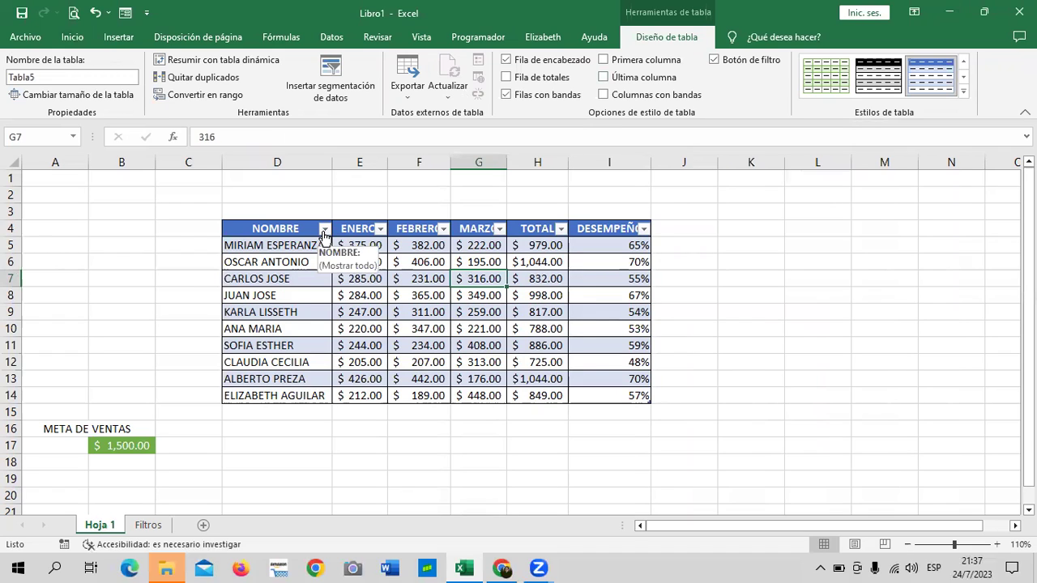
pyautogui.click(477, 297)
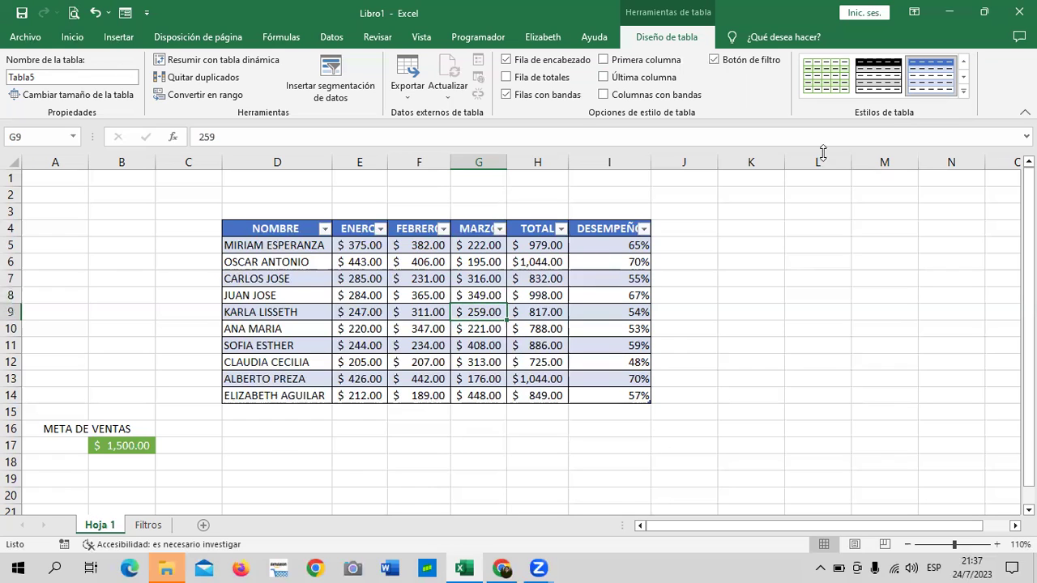
pyautogui.click(478, 280)
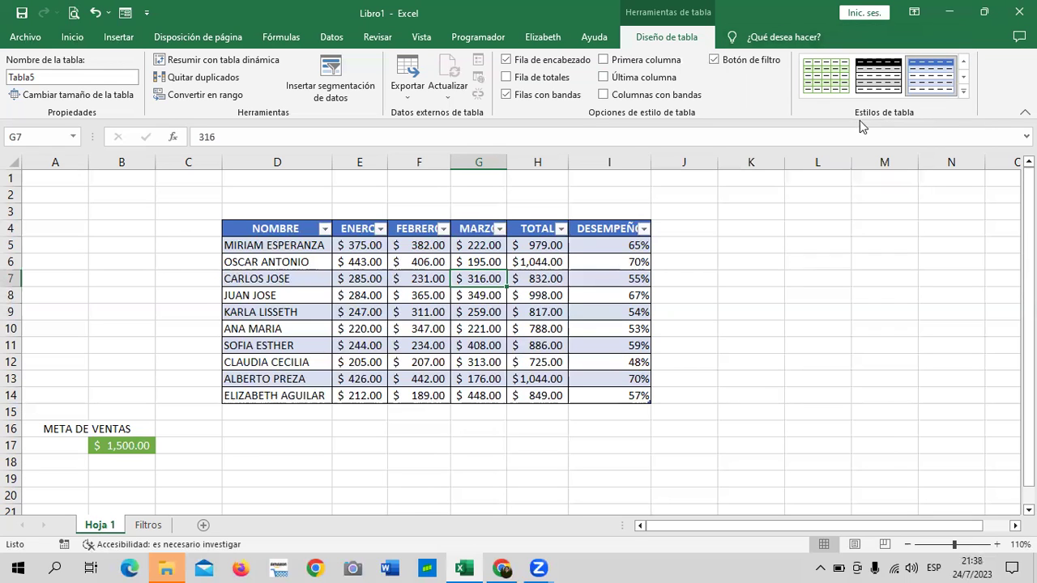
# Browse the Estilos de tabla gallery and apply the dark blue style from the Oscuro group
pyautogui.click(964, 94)
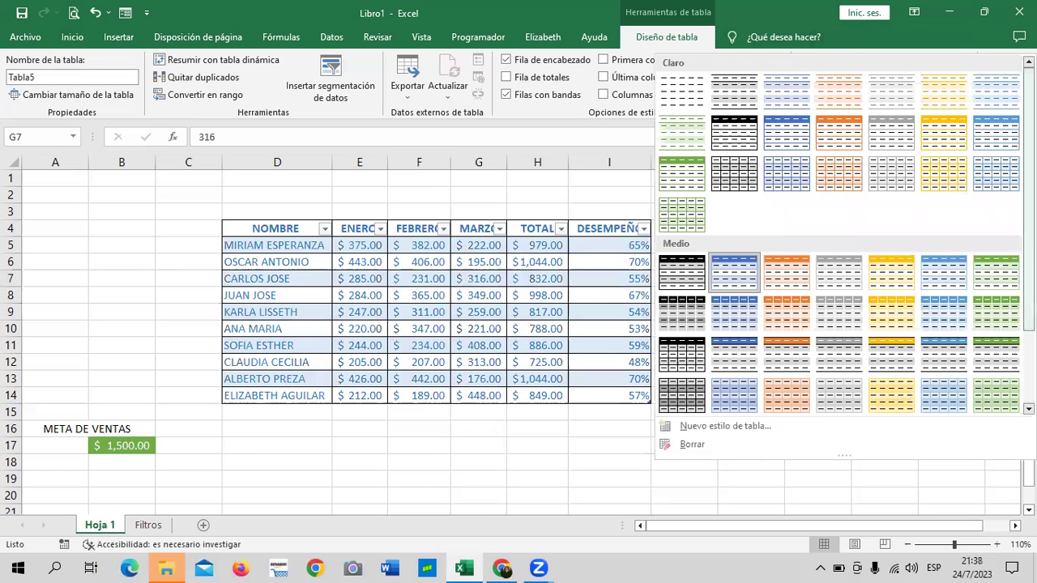
pyautogui.scroll(-2, 734, 173)
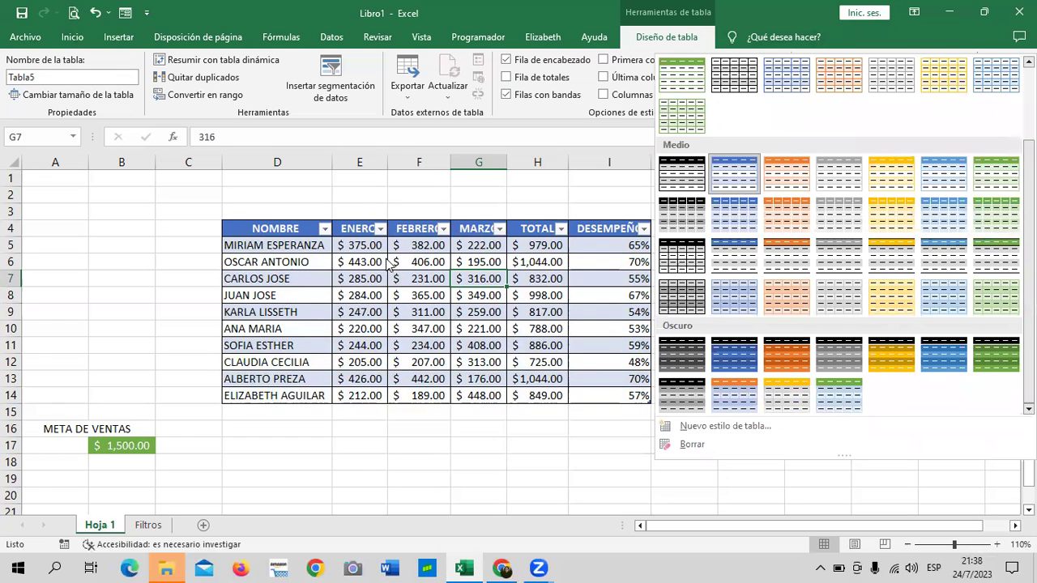
pyautogui.click(387, 261)
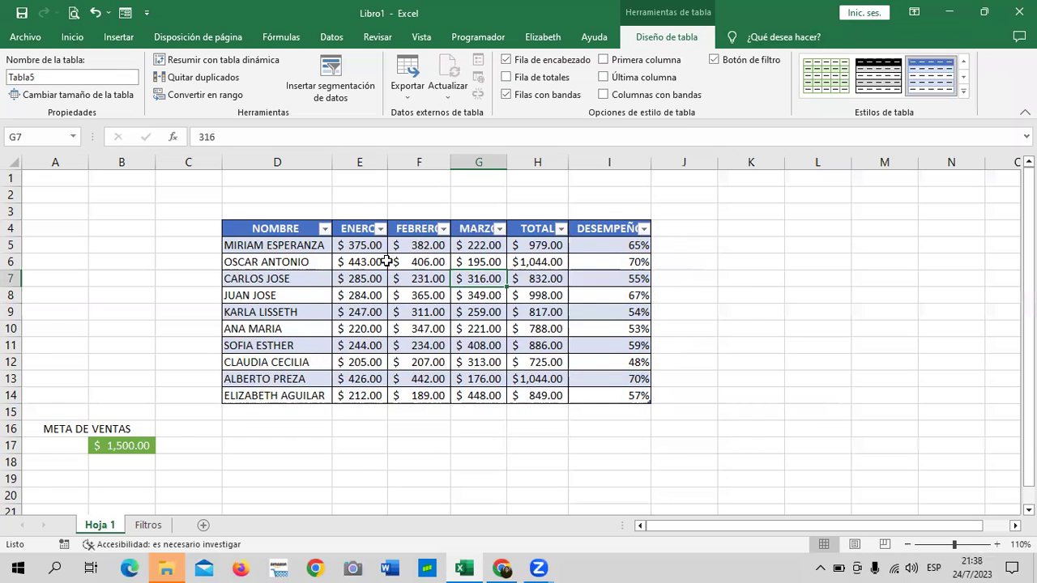
pyautogui.click(427, 261)
pyautogui.click(963, 93)
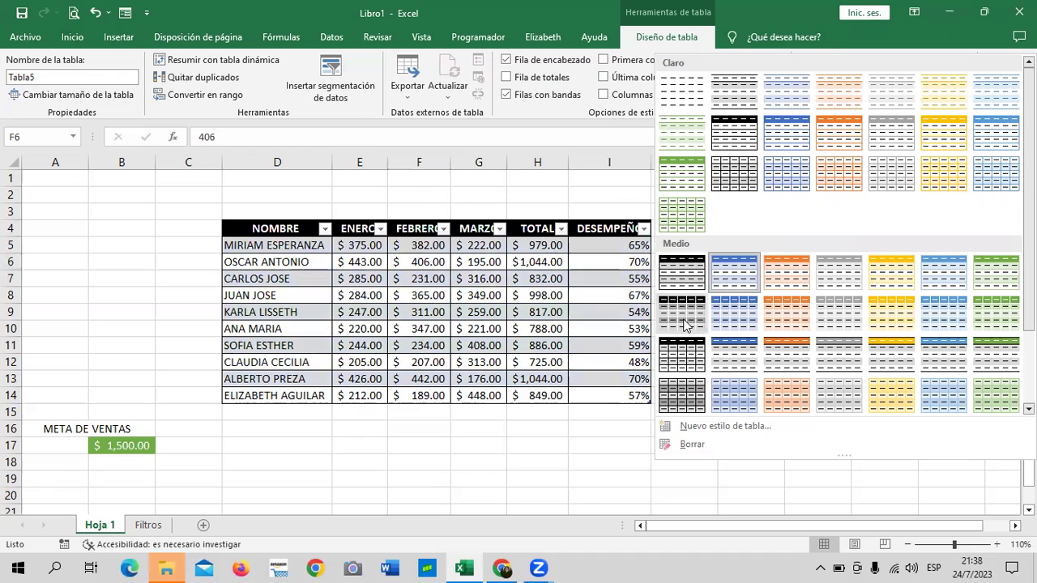
pyautogui.scroll(-2, 963, 387)
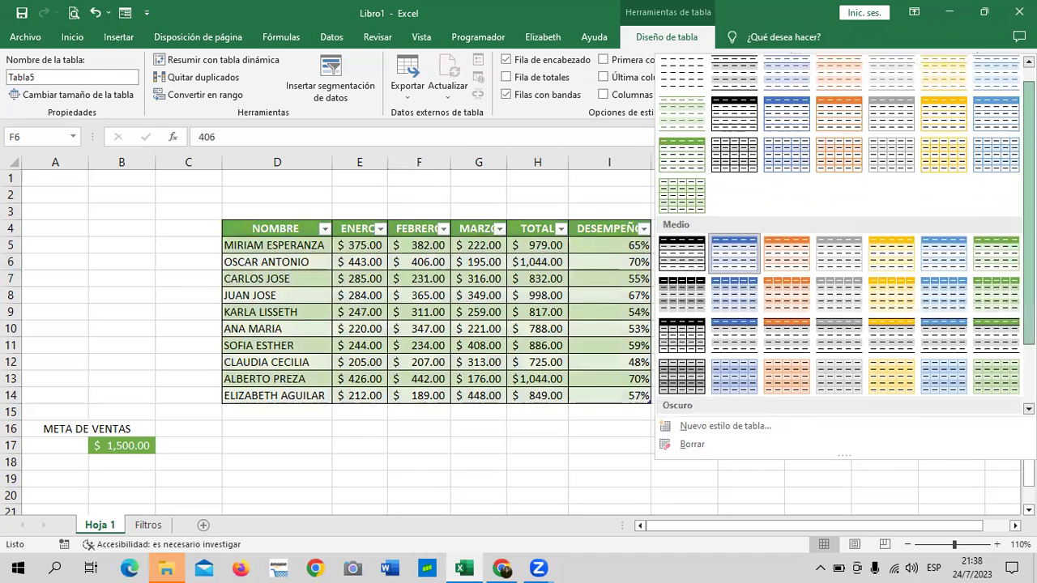
pyautogui.scroll(-1, 962, 386)
pyautogui.scroll(2, 826, 324)
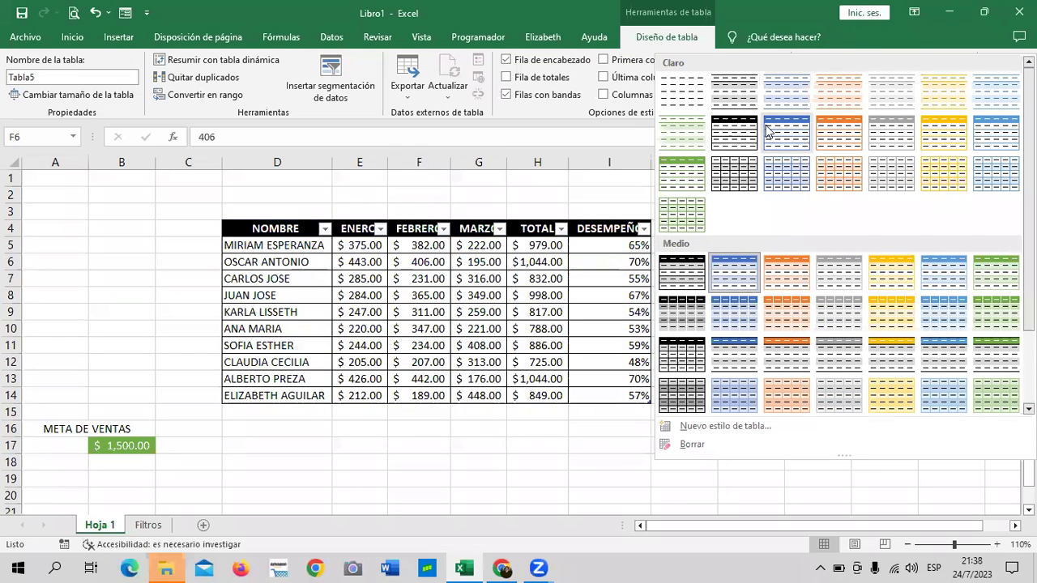
pyautogui.scroll(-3, 768, 137)
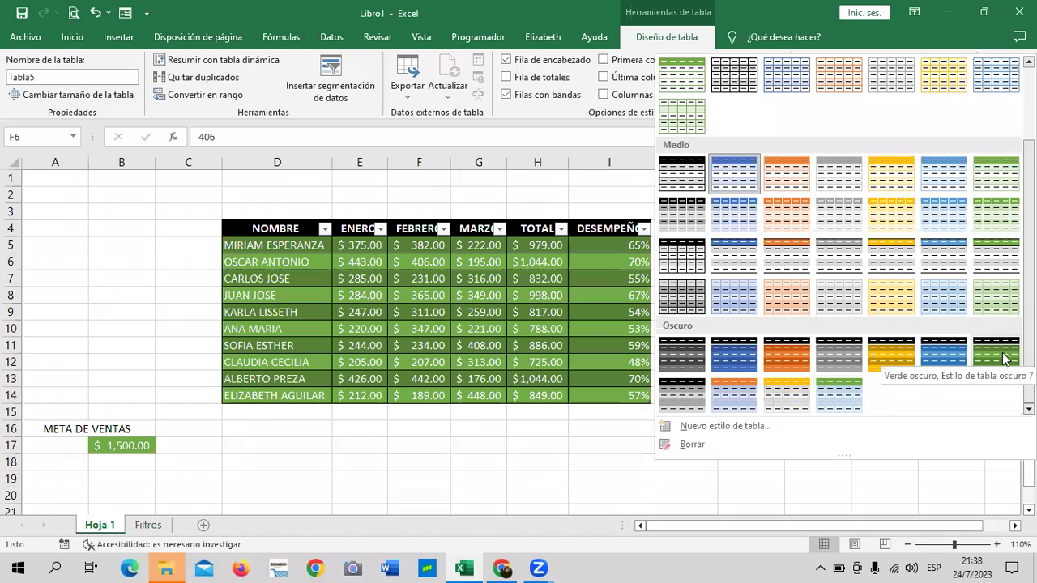
pyautogui.click(943, 350)
# Click through the restyled table to review it, including the row 9 TOTAL formula
pyautogui.click(439, 328)
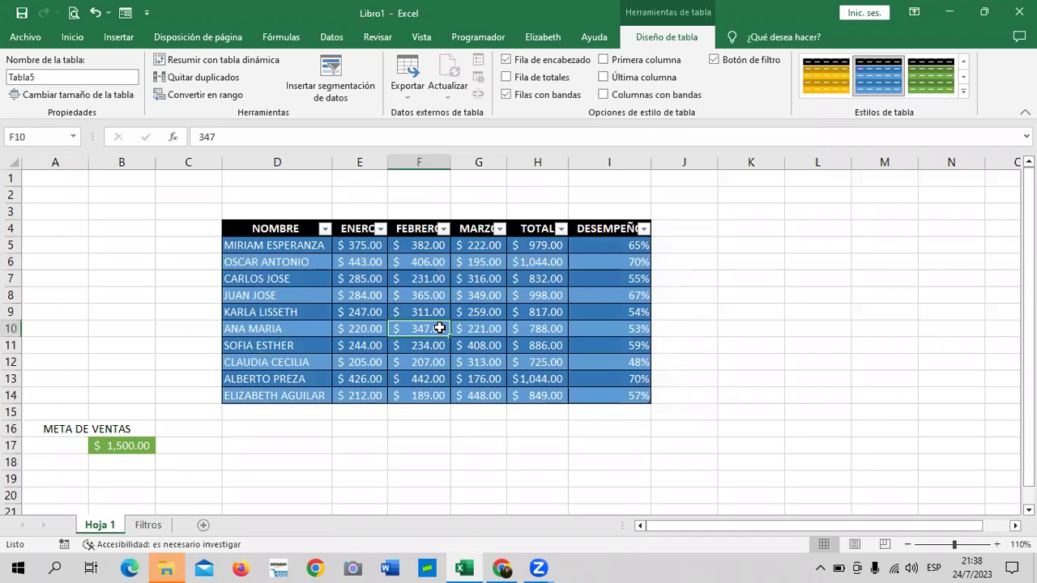
pyautogui.click(740, 307)
pyautogui.click(535, 315)
pyautogui.click(414, 312)
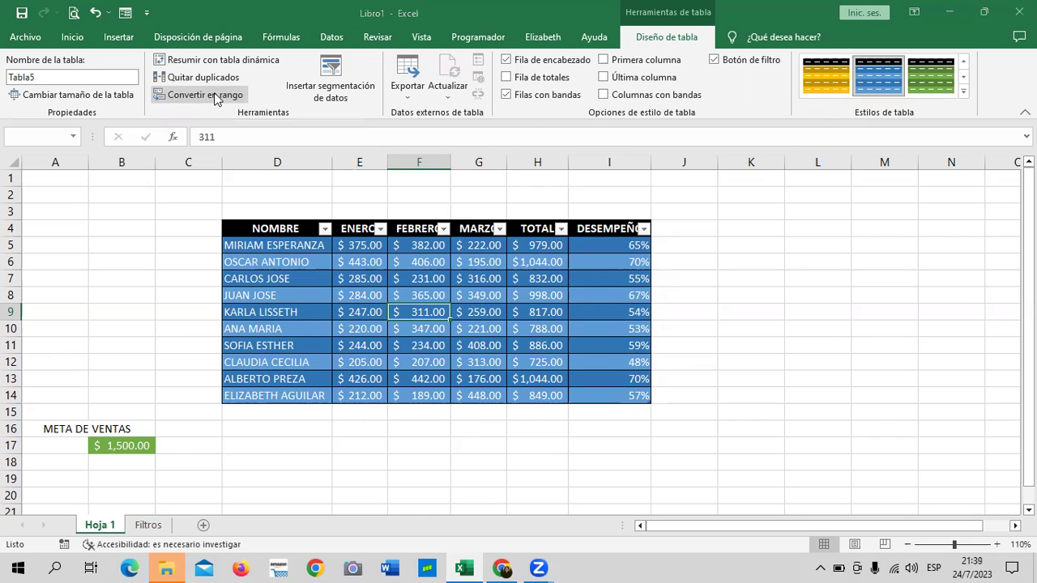
# Convert the styled table to a normal range, confirming with Sí
pyautogui.click(214, 92)
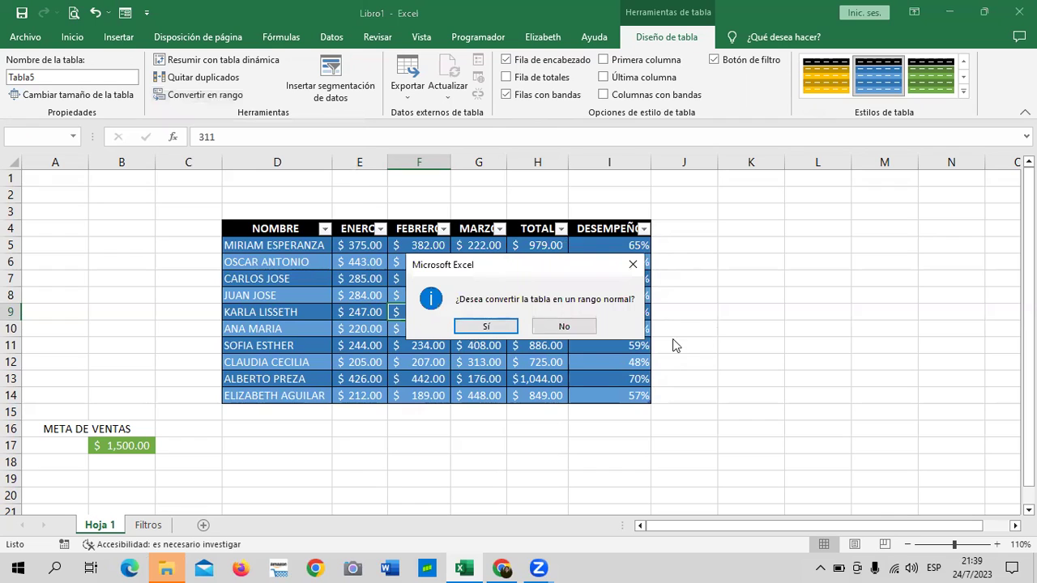
pyautogui.click(488, 325)
pyautogui.click(807, 310)
pyautogui.click(440, 264)
# Check that the NOMBRE and ENERO headers have no filter buttons and review the row 8 TOTAL formula
pyautogui.click(310, 231)
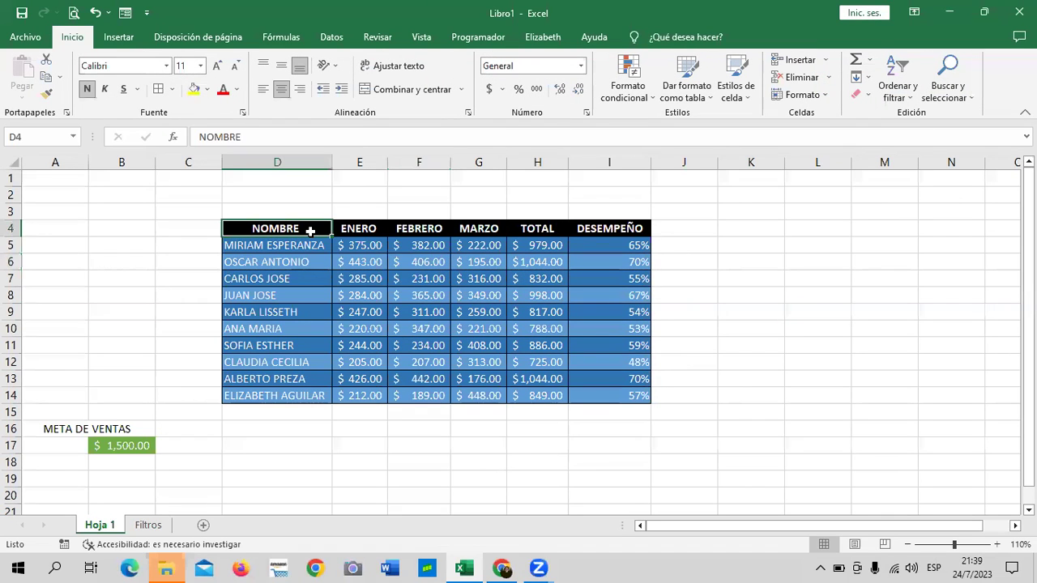
pyautogui.click(367, 229)
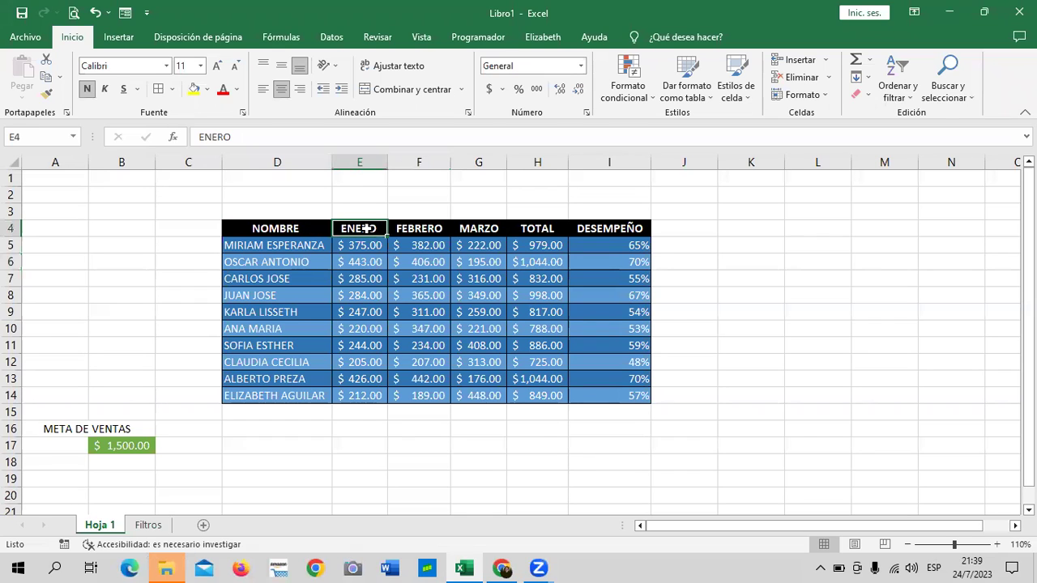
pyautogui.click(733, 325)
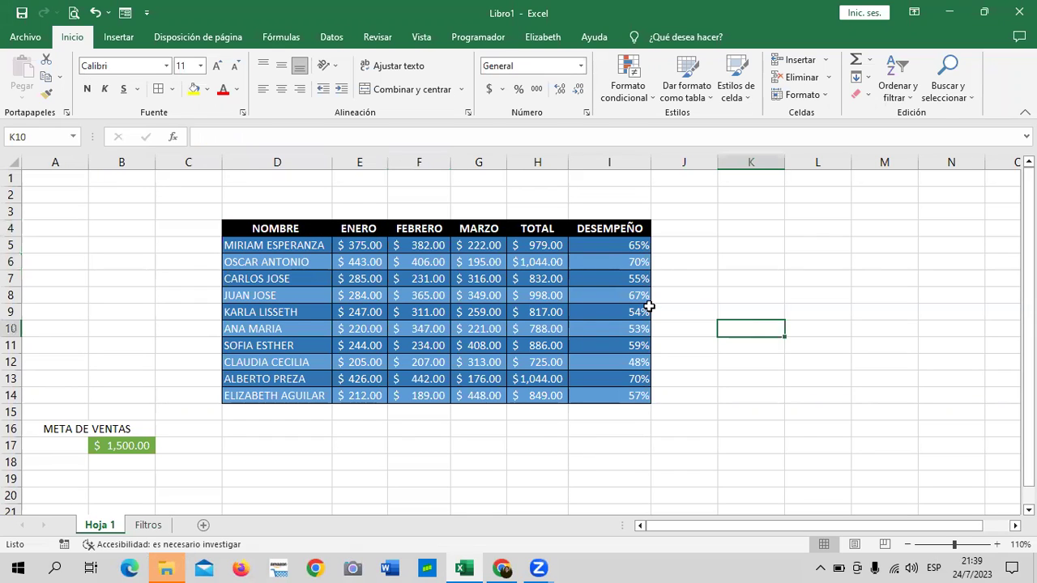
pyautogui.click(542, 300)
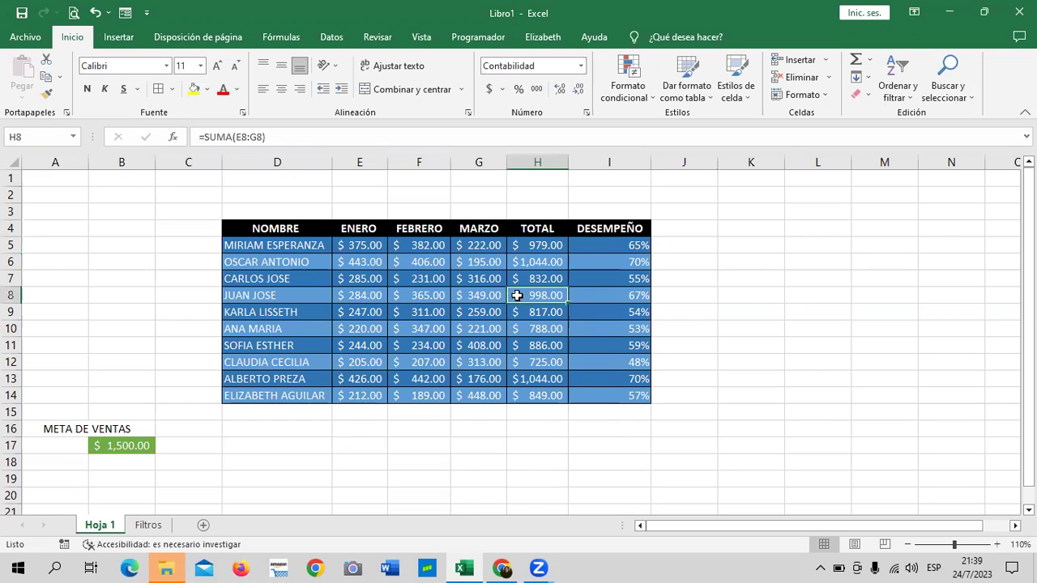
pyautogui.click(292, 231)
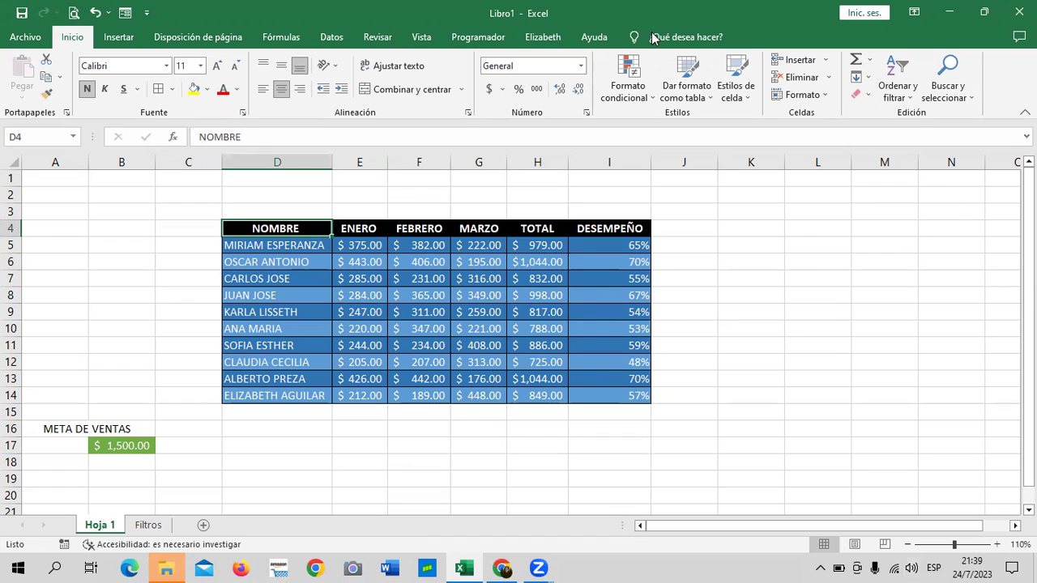
pyautogui.click(452, 293)
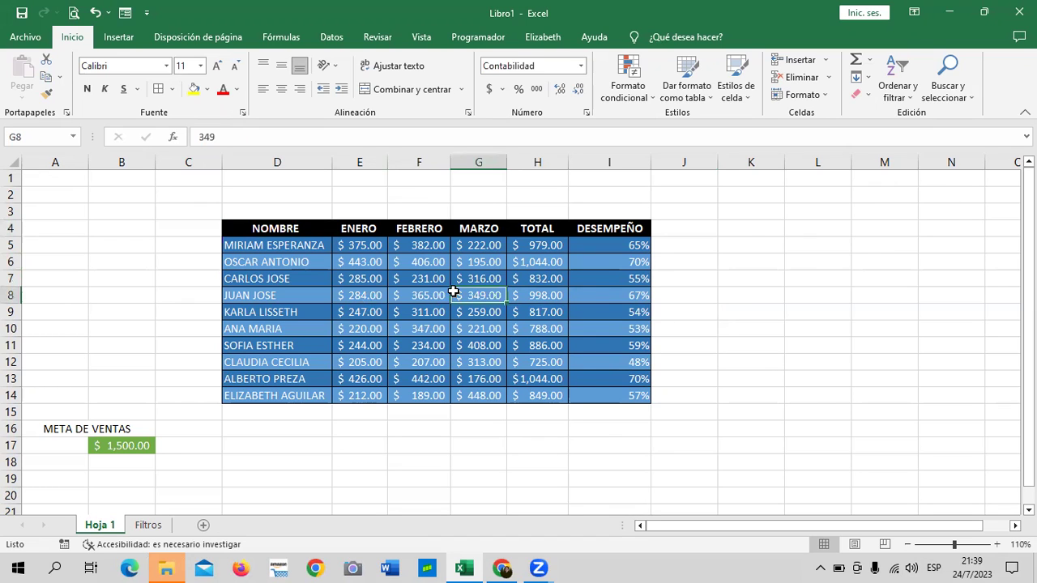
# Re-create a table (Tabla6) from D4:I14 and select cells inside it
pyautogui.click(115, 38)
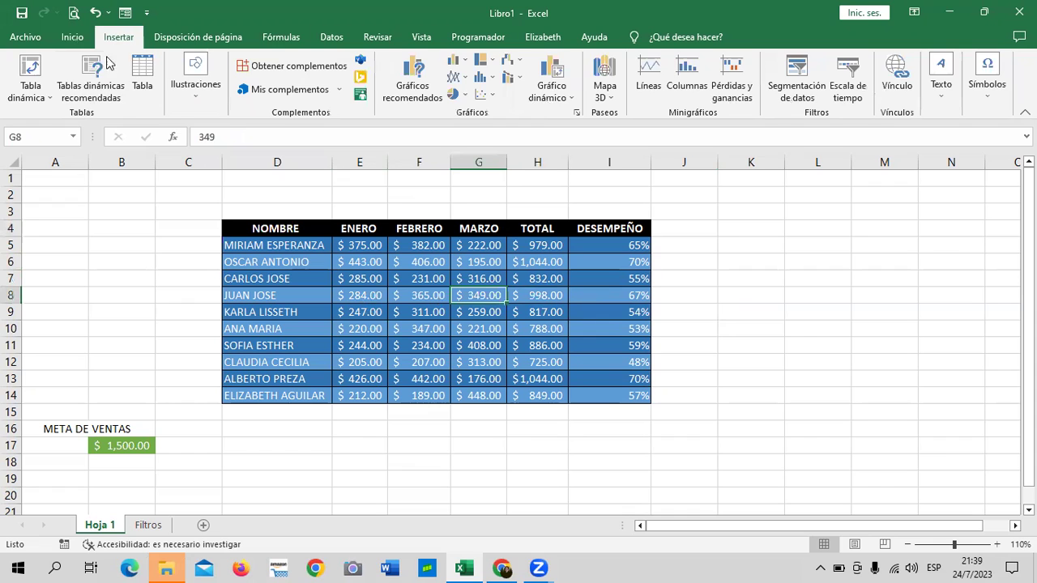
pyautogui.click(142, 73)
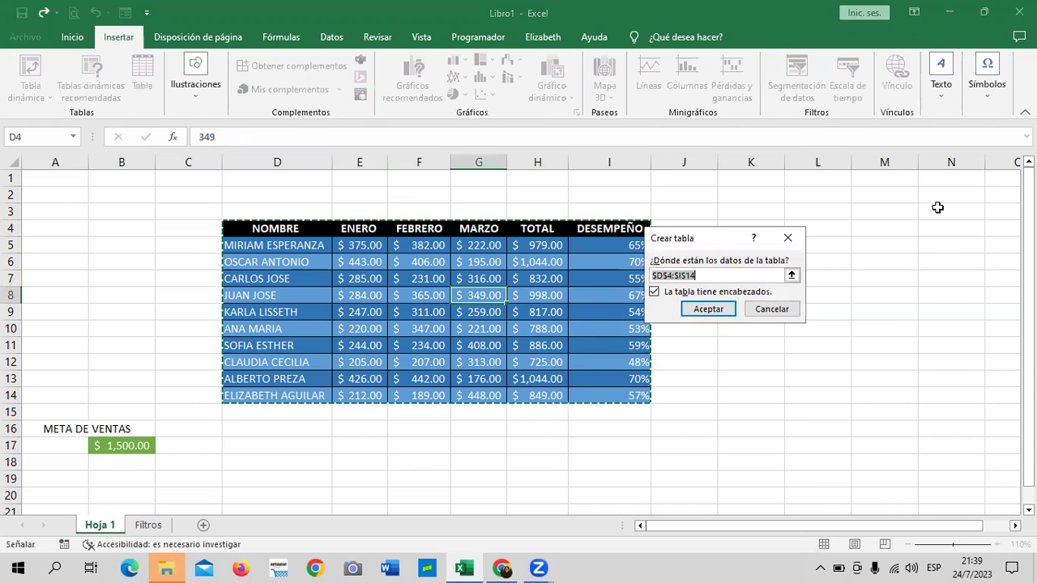
pyautogui.click(716, 314)
pyautogui.click(523, 312)
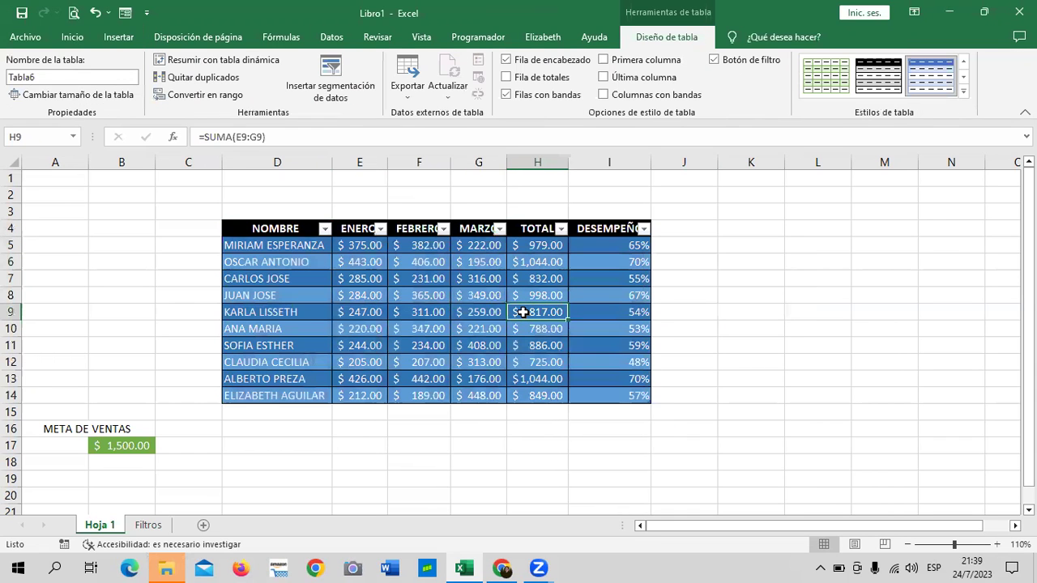
pyautogui.click(469, 296)
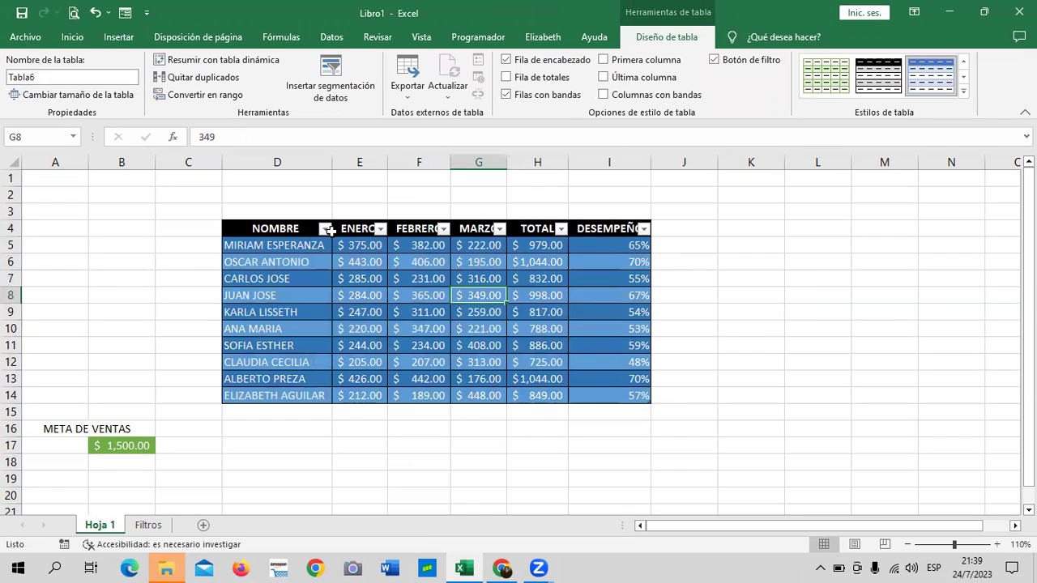
pyautogui.click(315, 300)
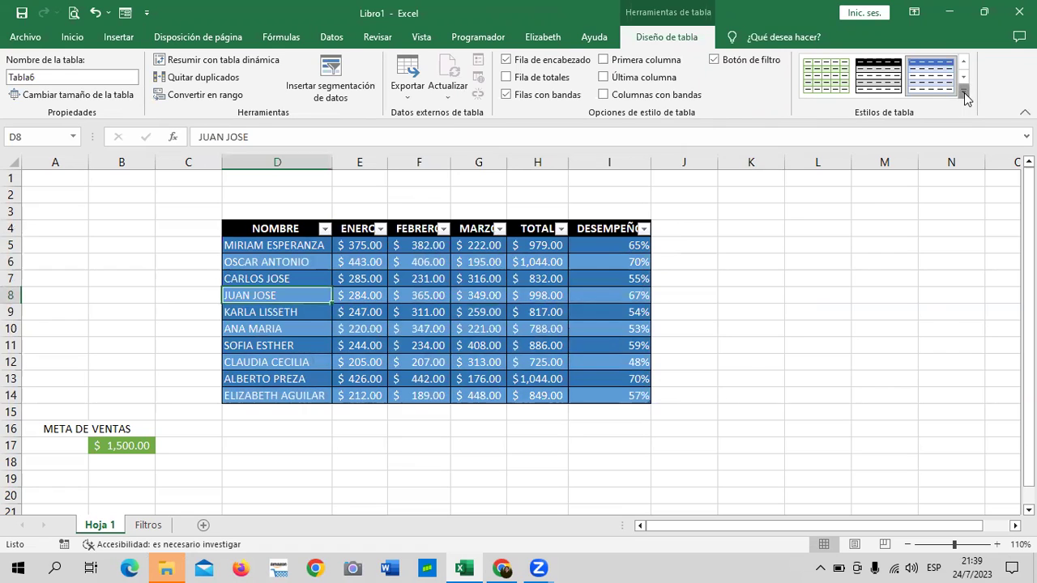
# Try dark styles from the table styles gallery, settling on the dark blue style
pyautogui.click(964, 93)
pyautogui.scroll(-2, 1000, 246)
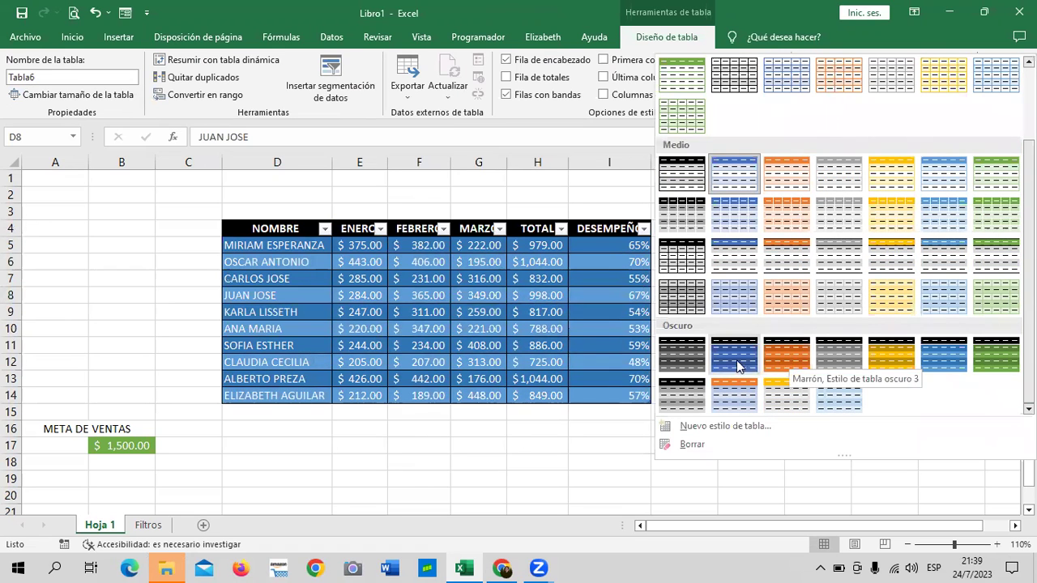
pyautogui.click(733, 397)
pyautogui.click(486, 317)
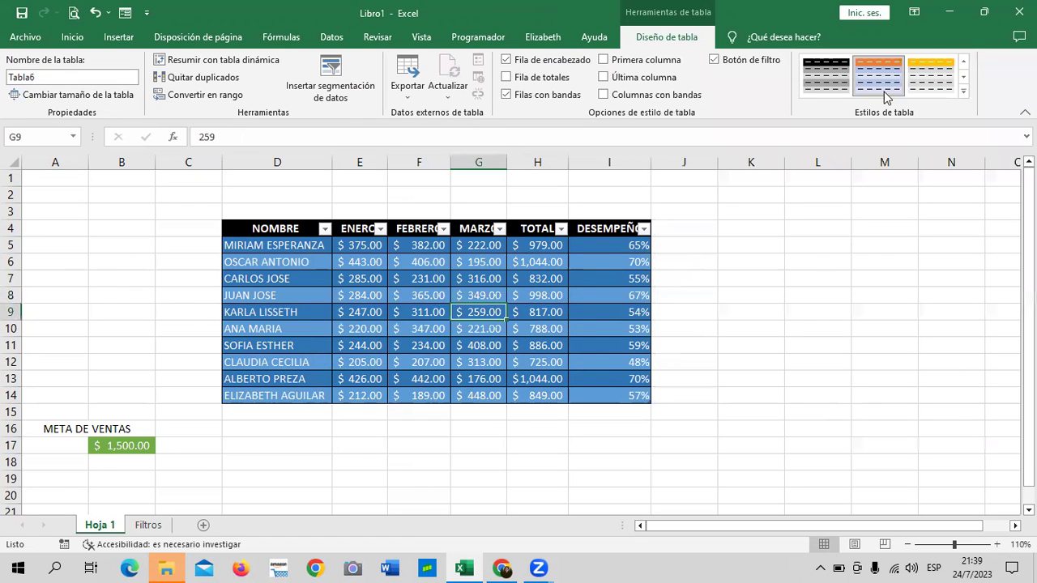
pyautogui.click(963, 91)
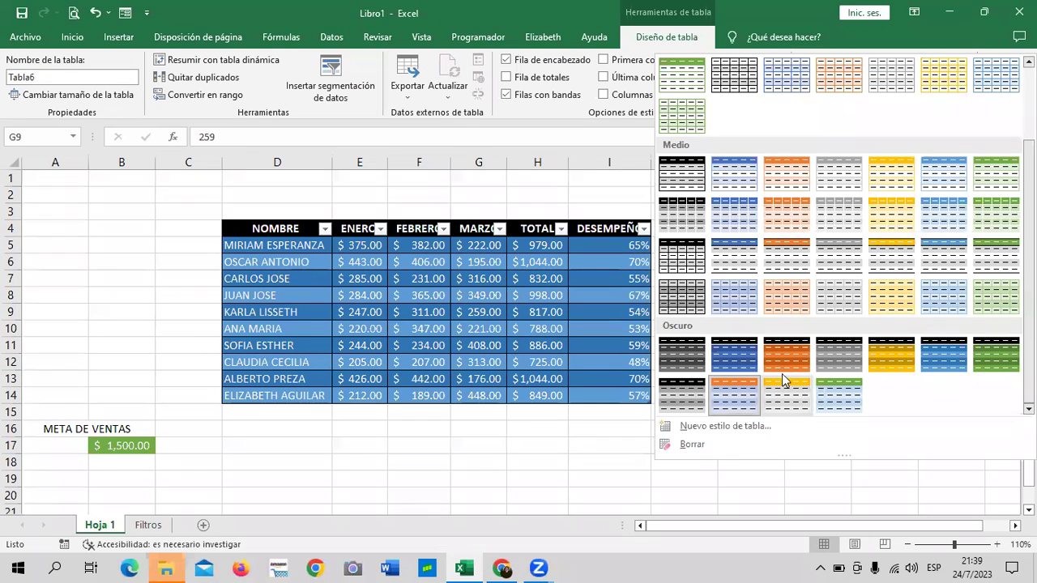
pyautogui.click(726, 363)
pyautogui.click(537, 314)
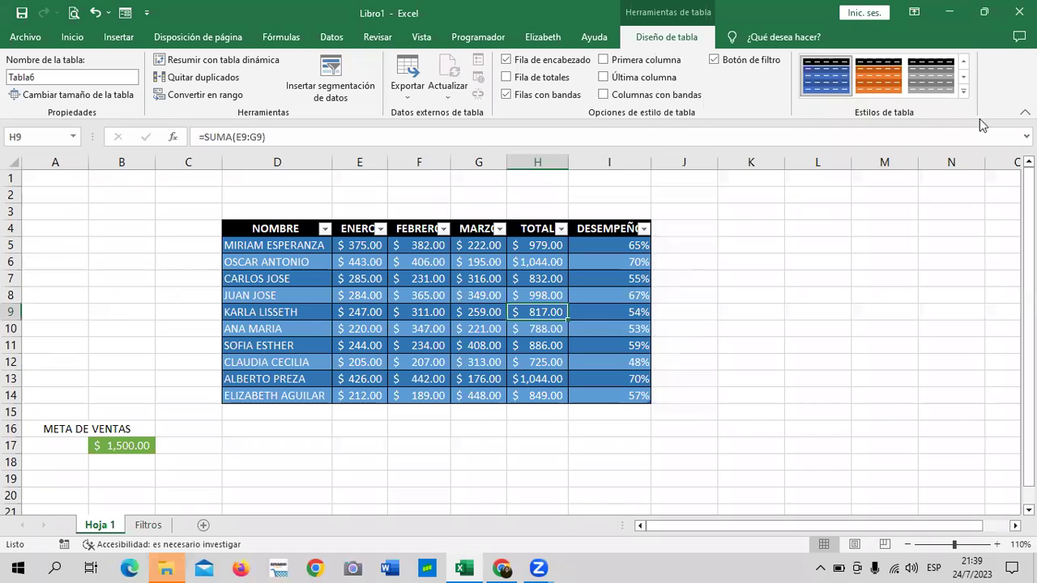
pyautogui.click(967, 92)
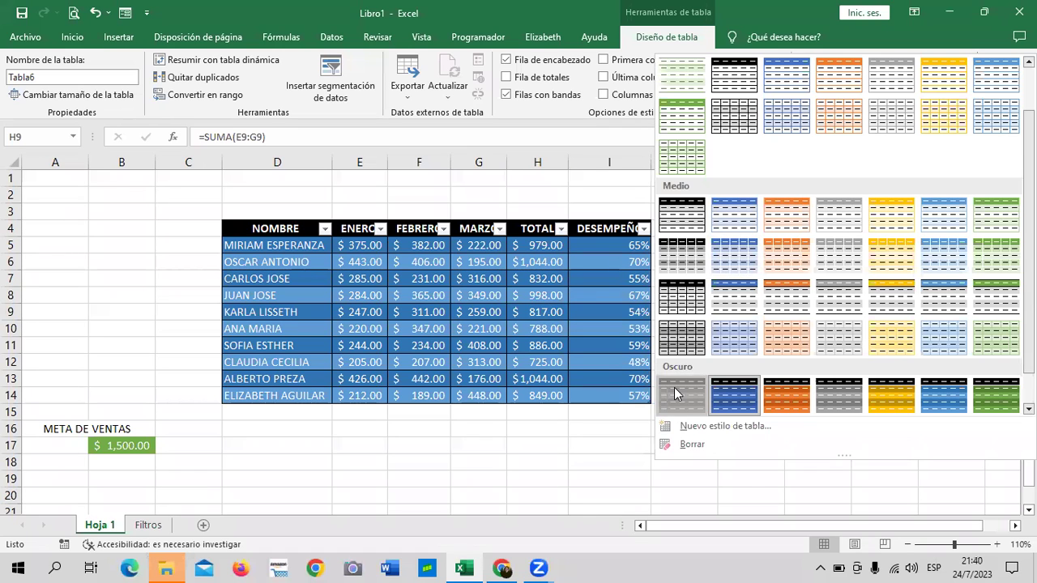
pyautogui.click(674, 387)
pyautogui.click(530, 361)
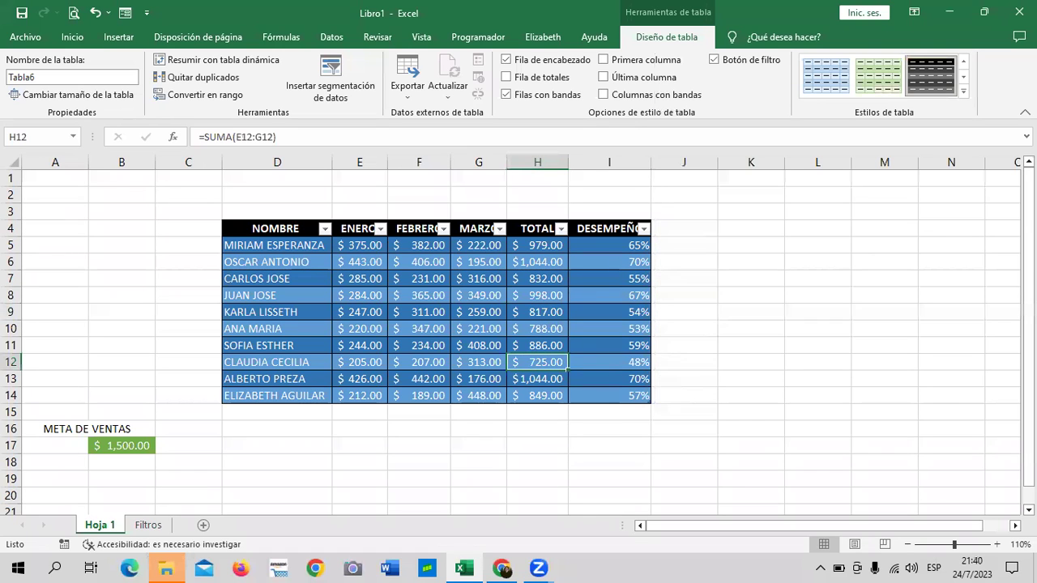
# Reopen and browse the table styles list, closing it without changing the style
pyautogui.click(964, 95)
pyautogui.click(304, 230)
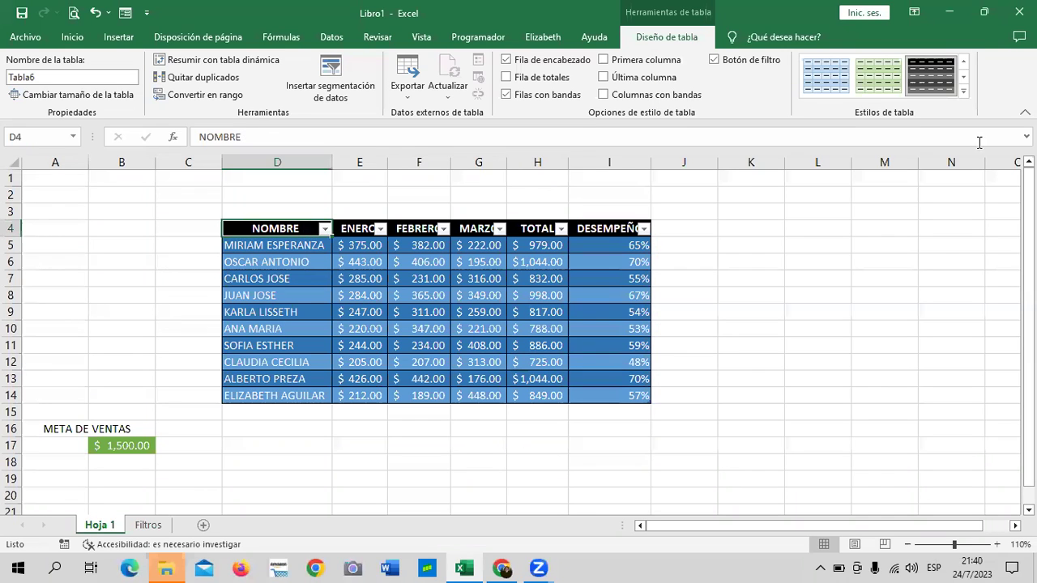
pyautogui.click(964, 93)
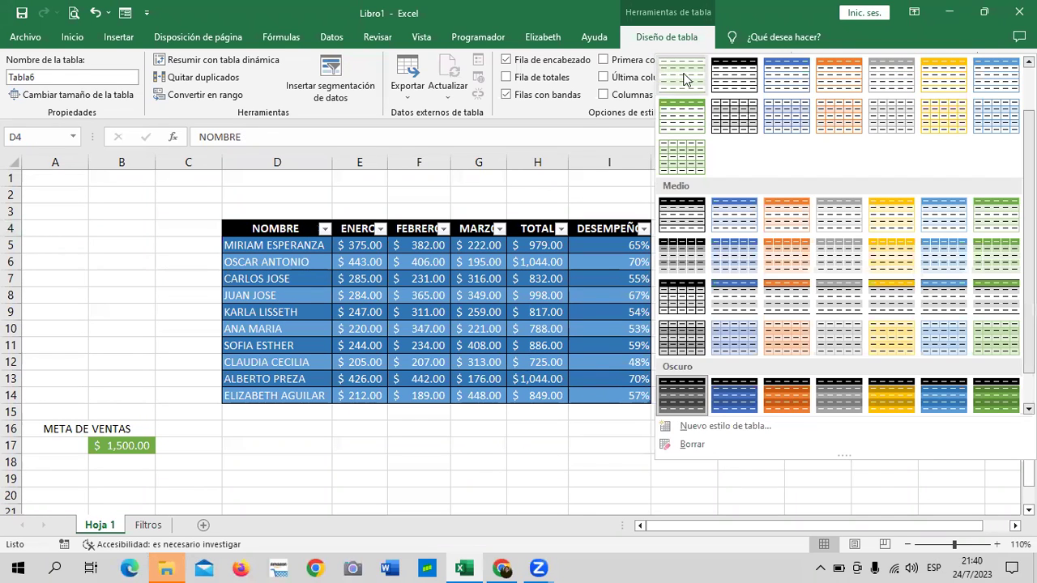
pyautogui.click(687, 79)
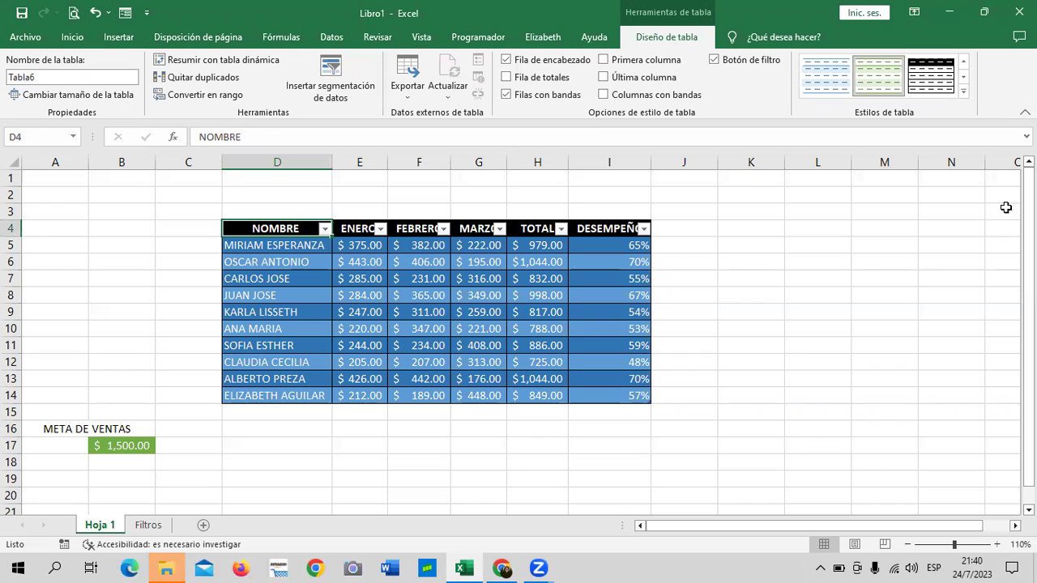
pyautogui.click(510, 277)
pyautogui.click(963, 89)
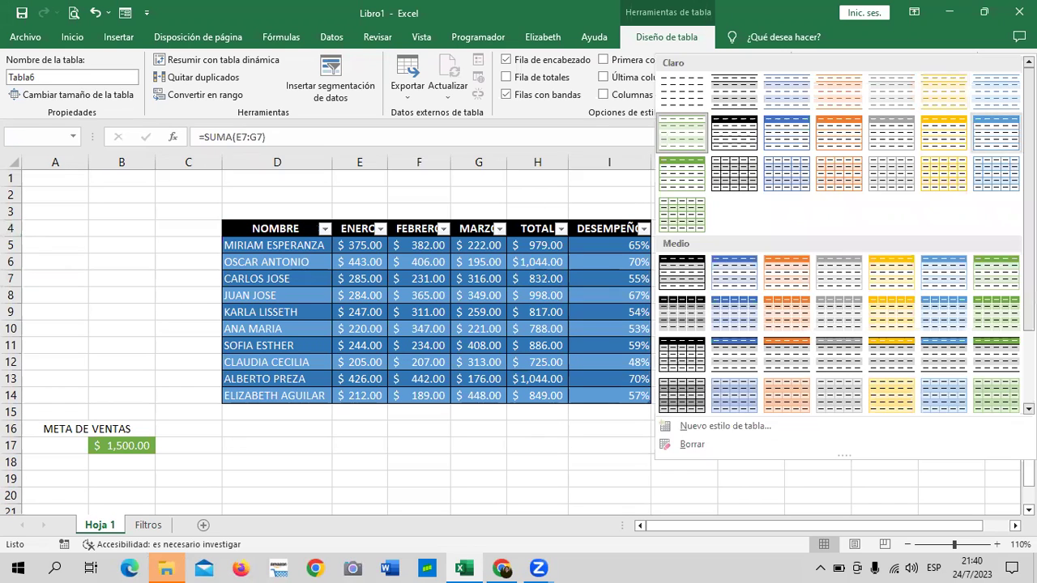
pyautogui.moveTo(1028, 198); pyautogui.dragTo(1028, 205)
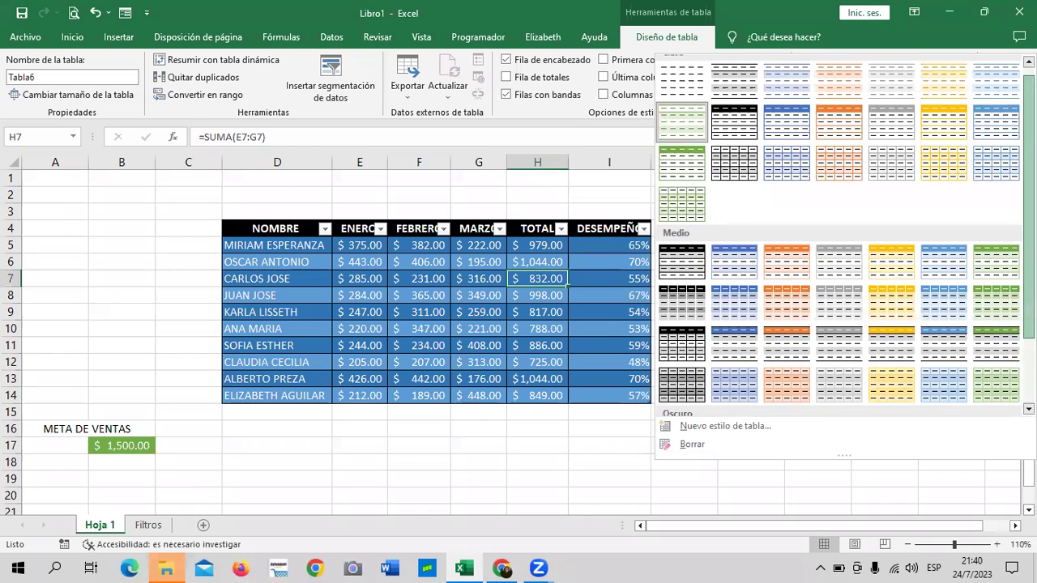
pyautogui.scroll(1, 700, 64)
pyautogui.press('Escape')
pyautogui.click(415, 336)
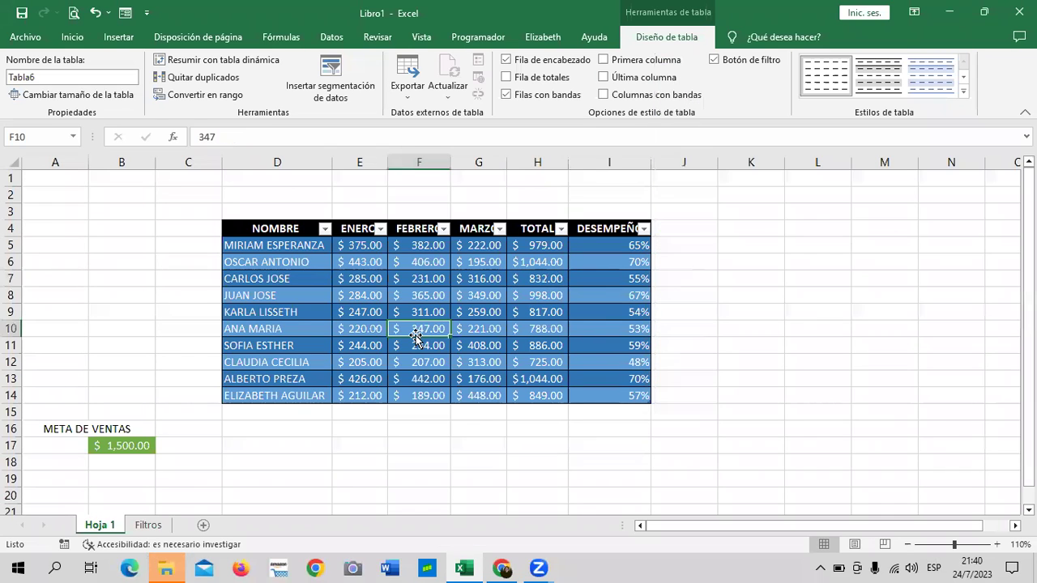
# Convert Tabla6 back to a normal range and select the whole D4:I14 block
pyautogui.click(192, 94)
pyautogui.click(490, 323)
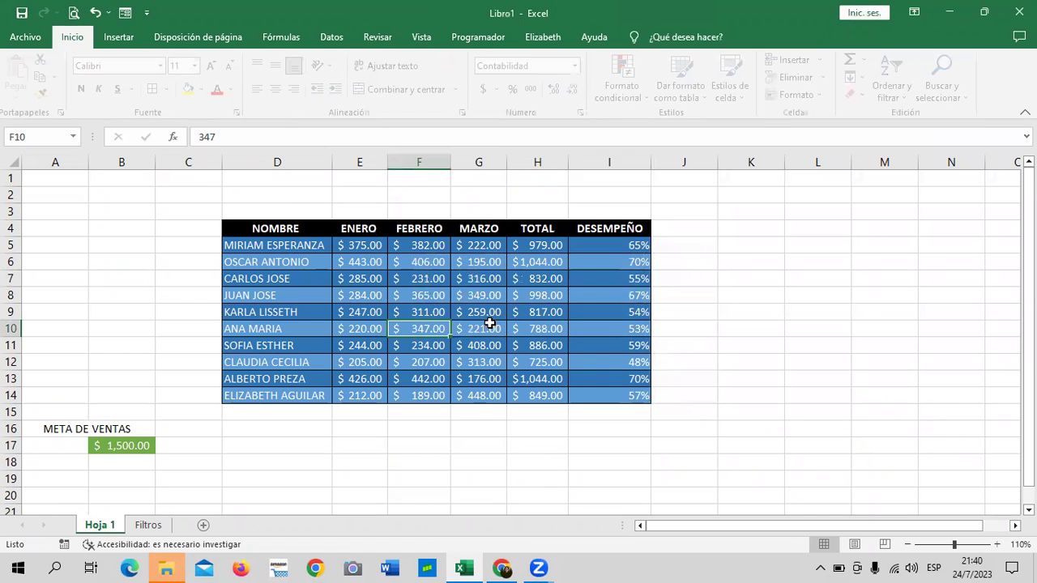
pyautogui.click(490, 323)
pyautogui.moveTo(295, 235); pyautogui.dragTo(637, 399)
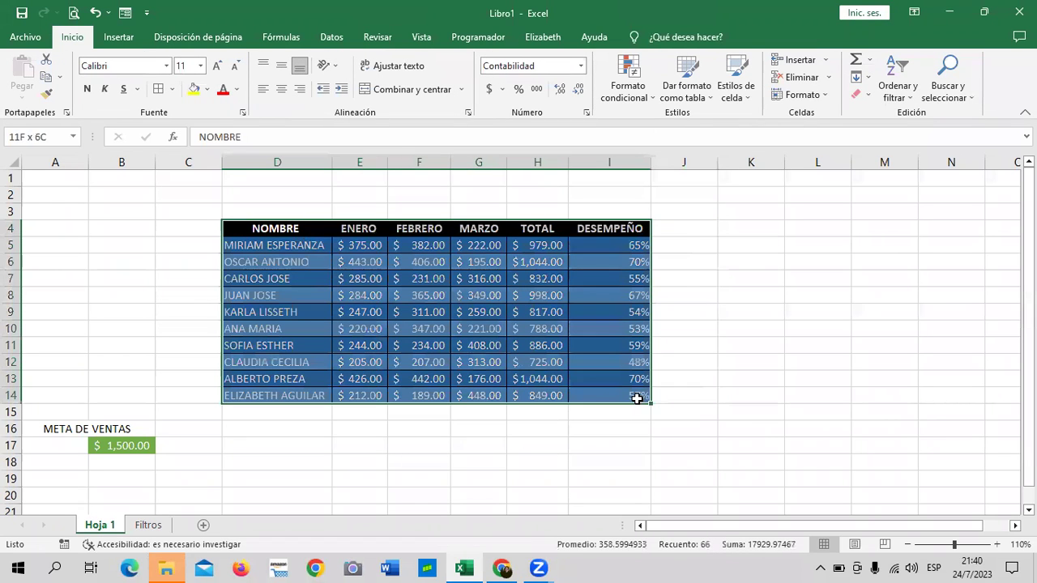
pyautogui.click(735, 89)
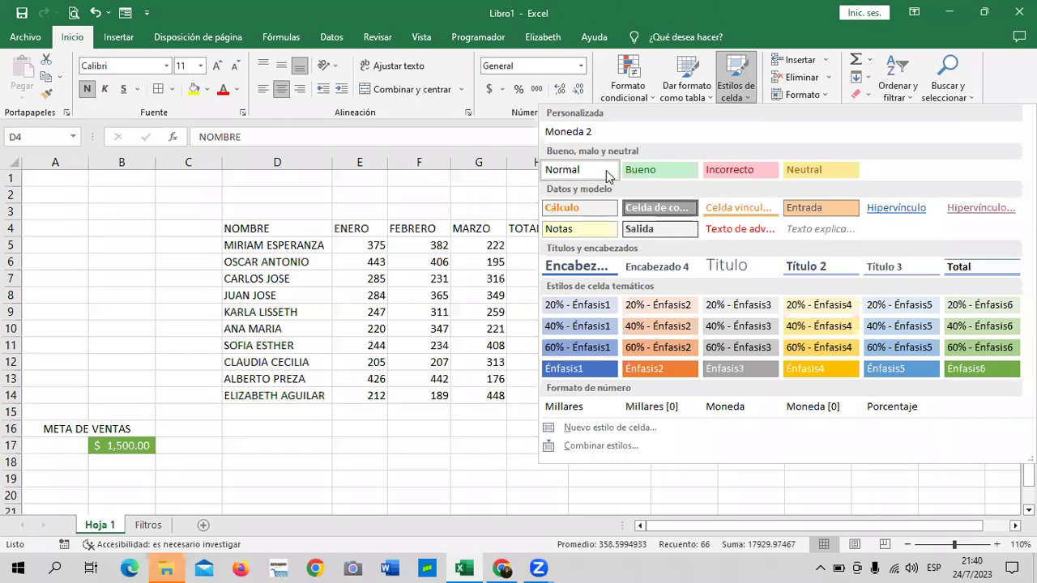
# Reset D4:I14 to the Normal cell style and format DESEMPEÑO I5:I14 as whole percentages
pyautogui.click(606, 172)
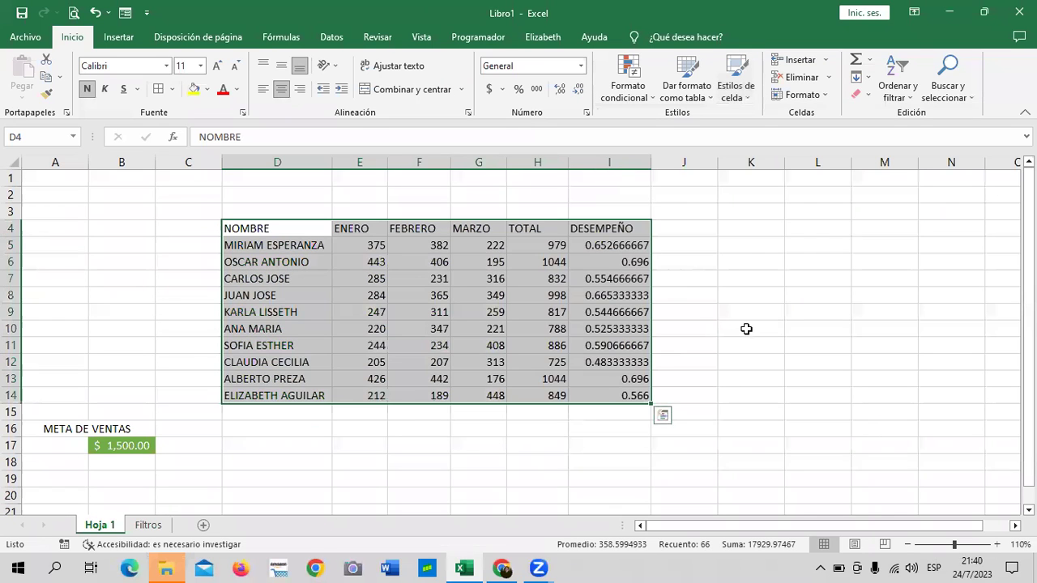
pyautogui.click(785, 329)
pyautogui.moveTo(627, 245); pyautogui.dragTo(639, 391)
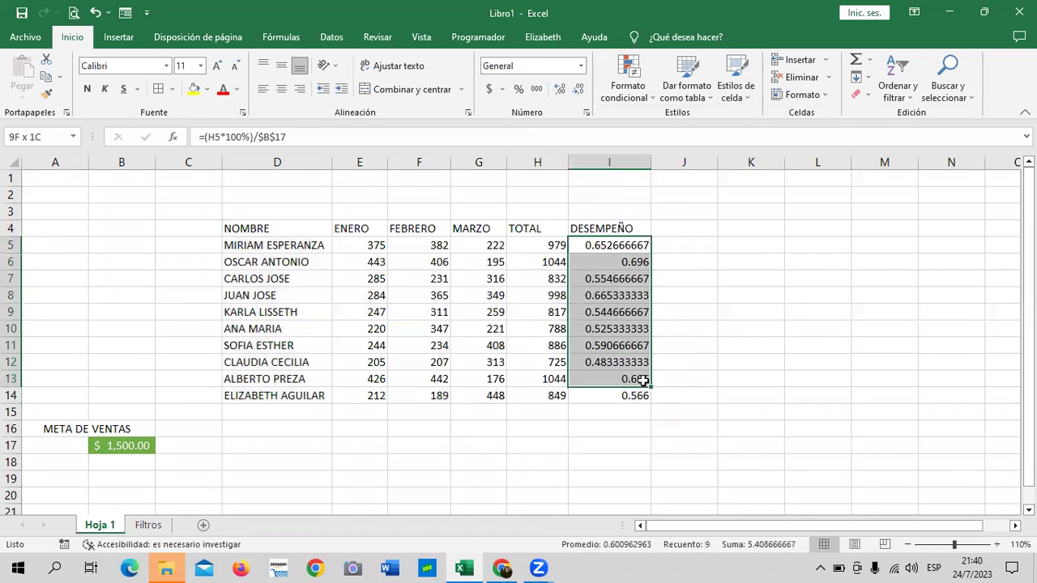
pyautogui.click(518, 90)
pyautogui.click(440, 295)
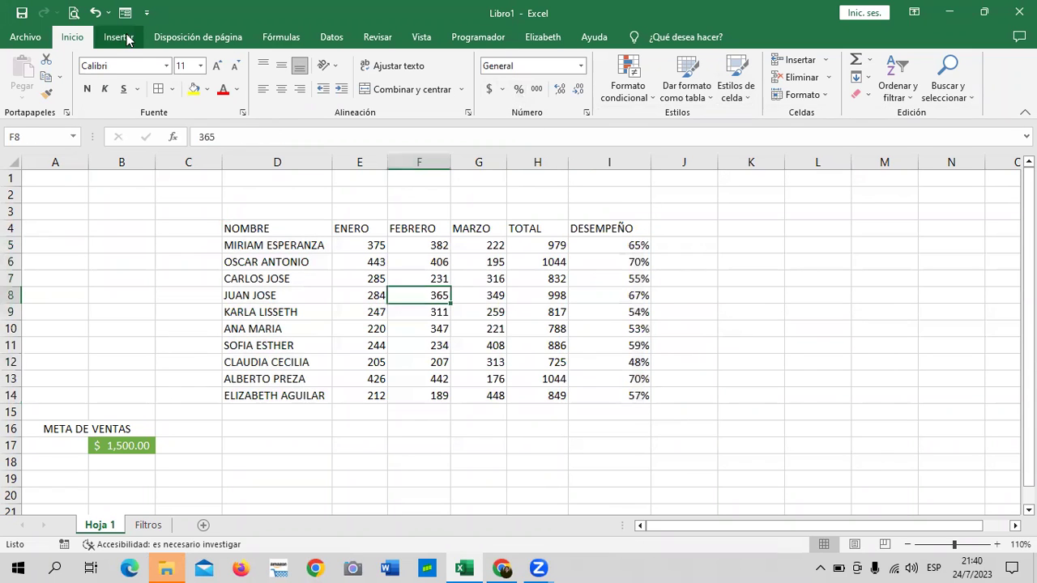
pyautogui.click(119, 36)
# Create Tabla7 from $D$4:$I$14 with headers and apply the orange-header, blue-banded Oscuro style
pyautogui.click(139, 75)
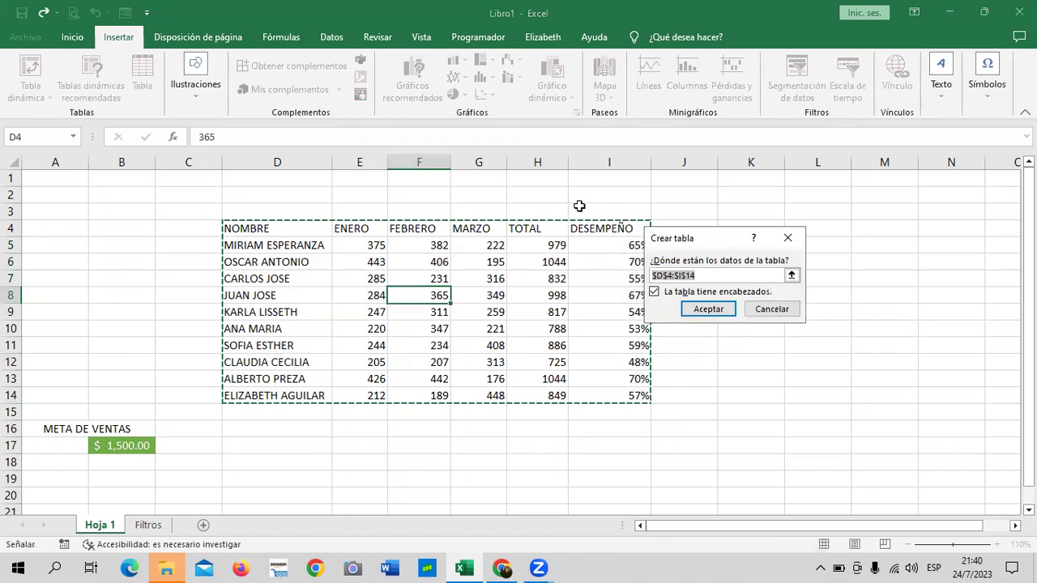
pyautogui.click(706, 309)
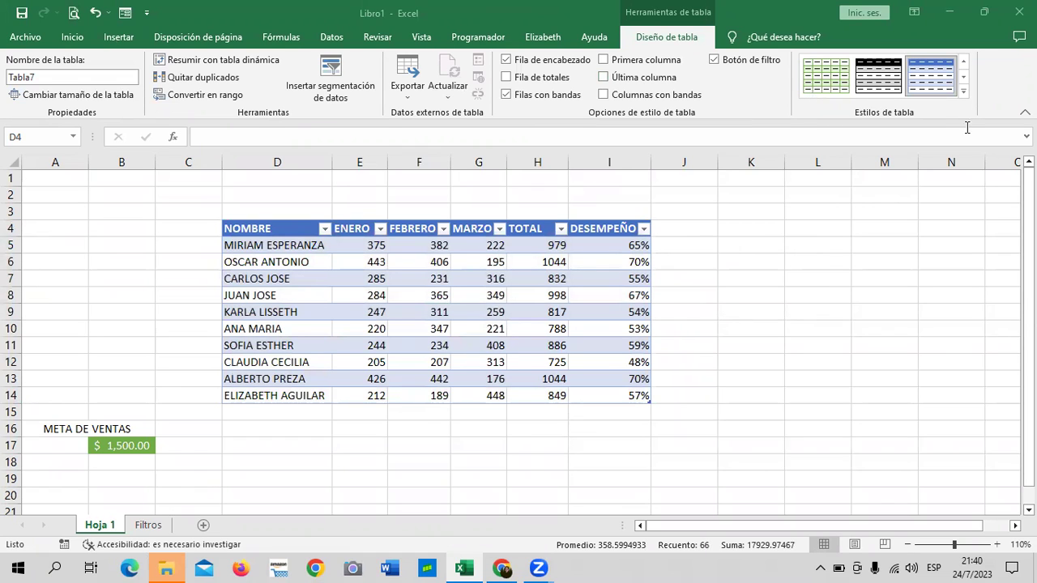
pyautogui.click(481, 296)
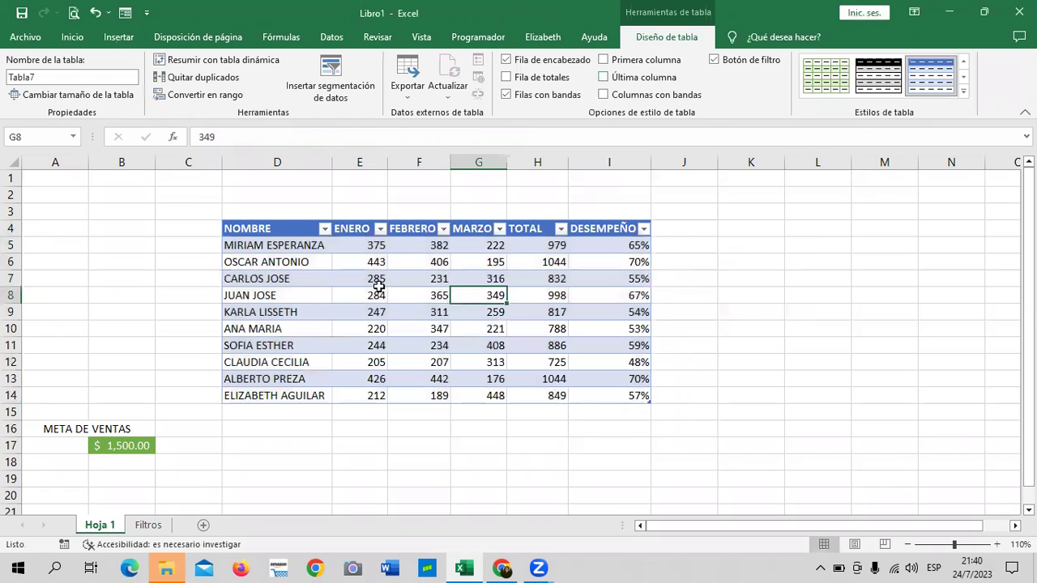
pyautogui.click(963, 92)
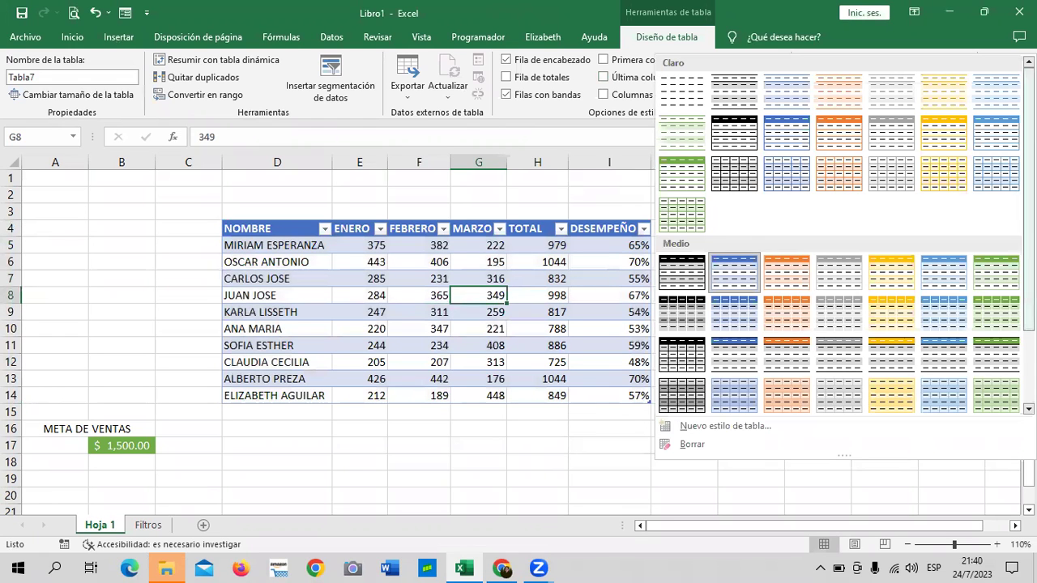
pyautogui.moveTo(1028, 316); pyautogui.dragTo(1028, 389)
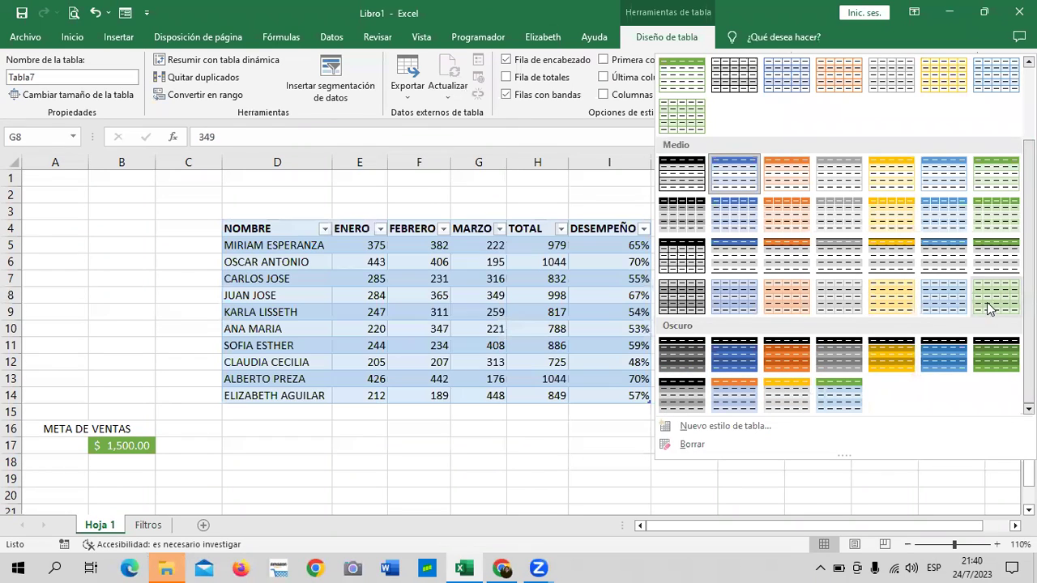
pyautogui.scroll(1, 986, 302)
pyautogui.scroll(2, 1007, 352)
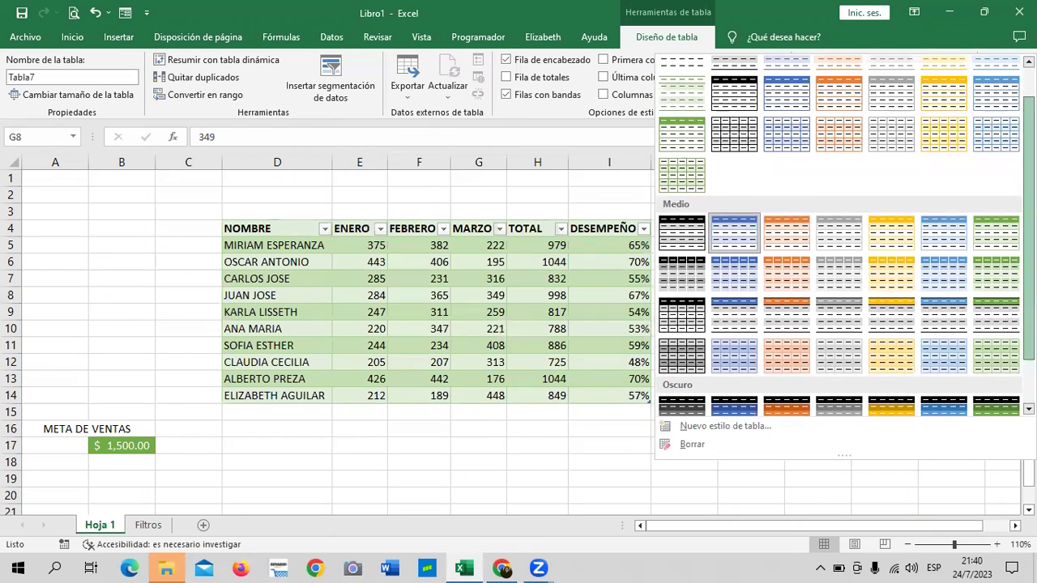
pyautogui.scroll(-3, 1007, 352)
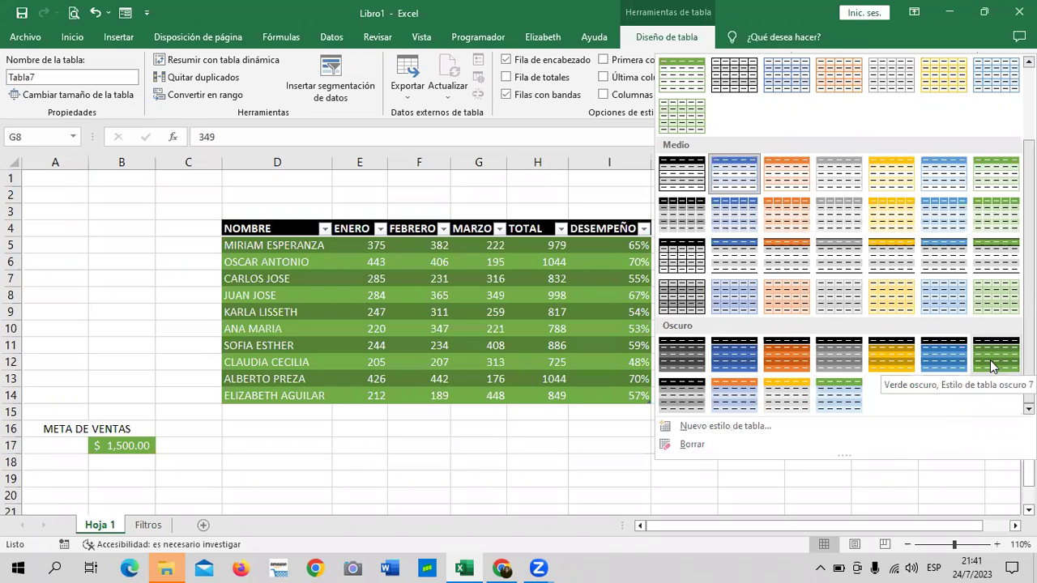
pyautogui.click(731, 397)
# Select the whole table and apply All Borders from Inicio
pyautogui.click(737, 301)
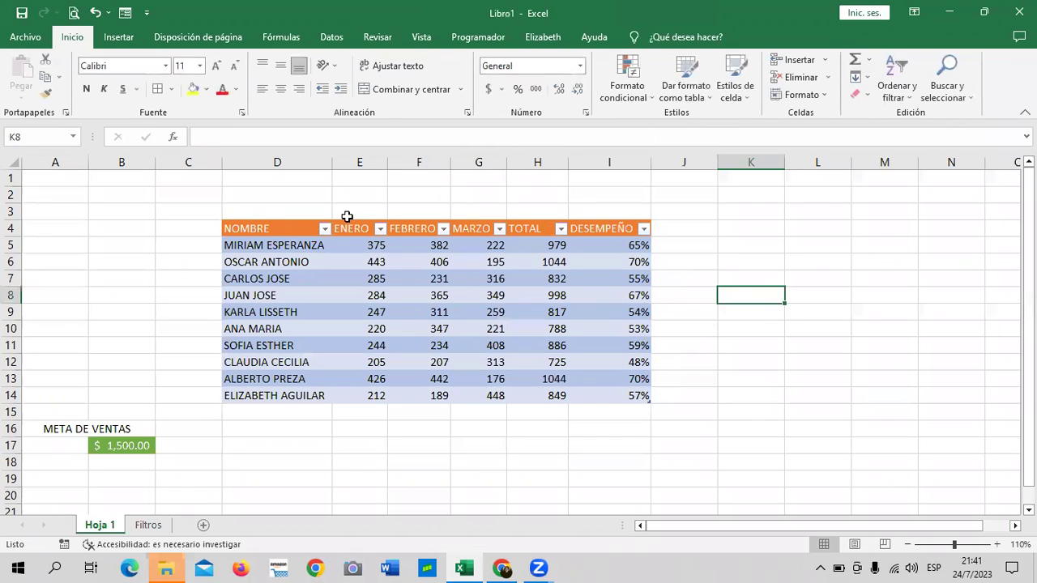
pyautogui.moveTo(235, 228)
pyautogui.mouseDown()
pyautogui.moveTo(606, 405)
pyautogui.moveTo(609, 393)
pyautogui.mouseUp()
pyautogui.click(72, 38)
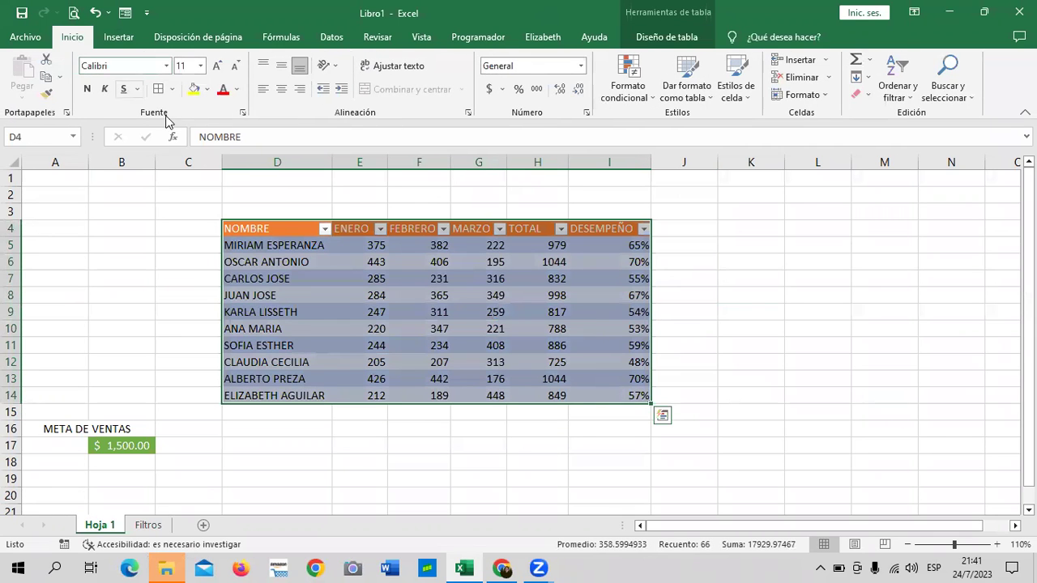
pyautogui.click(158, 89)
pyautogui.click(787, 306)
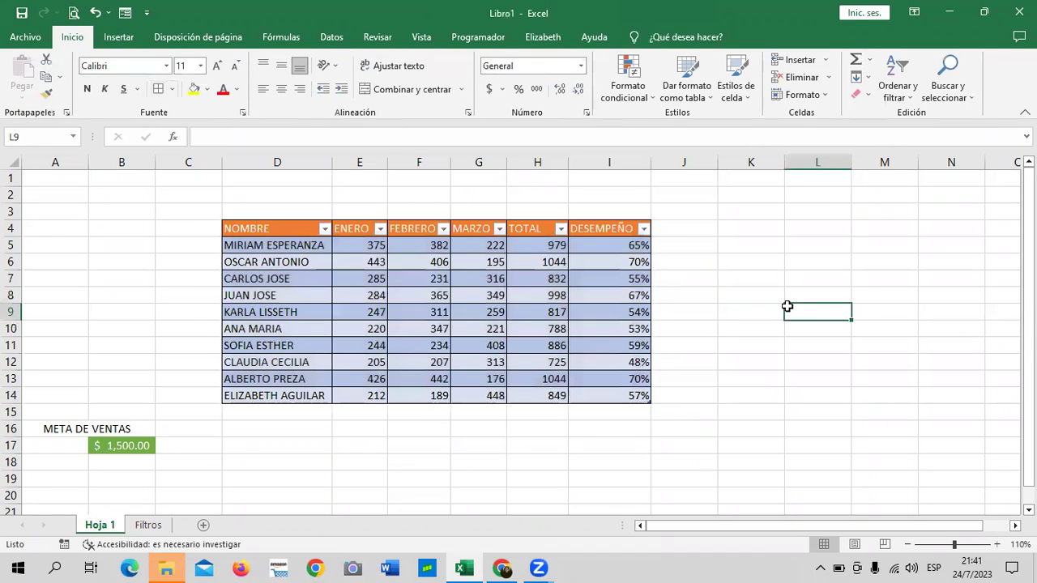
# Center the header titles NOMBRE through DESEMPEÑO in D4:I4
pyautogui.click(429, 331)
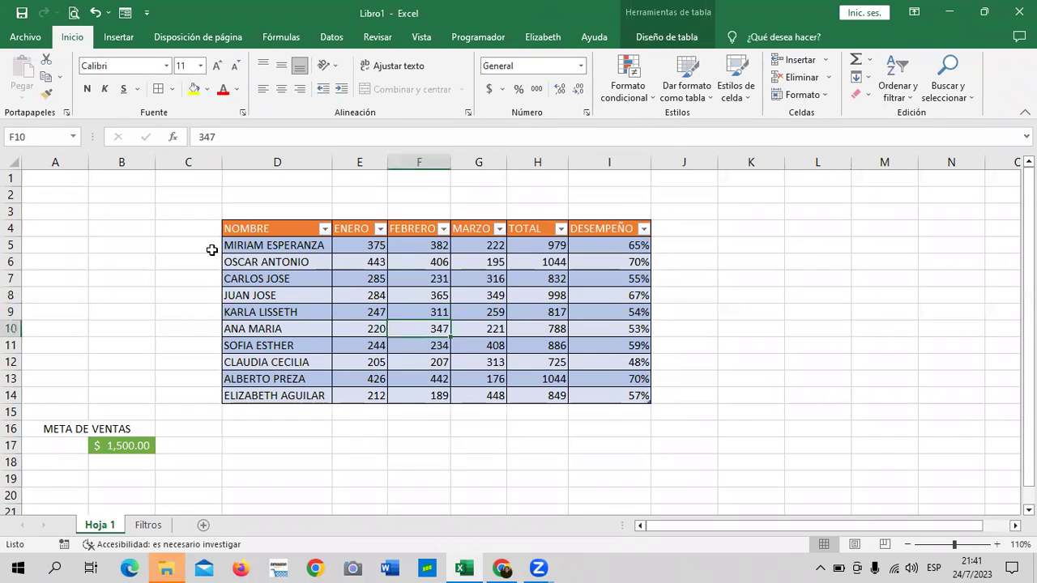
pyautogui.moveTo(268, 230); pyautogui.dragTo(587, 225)
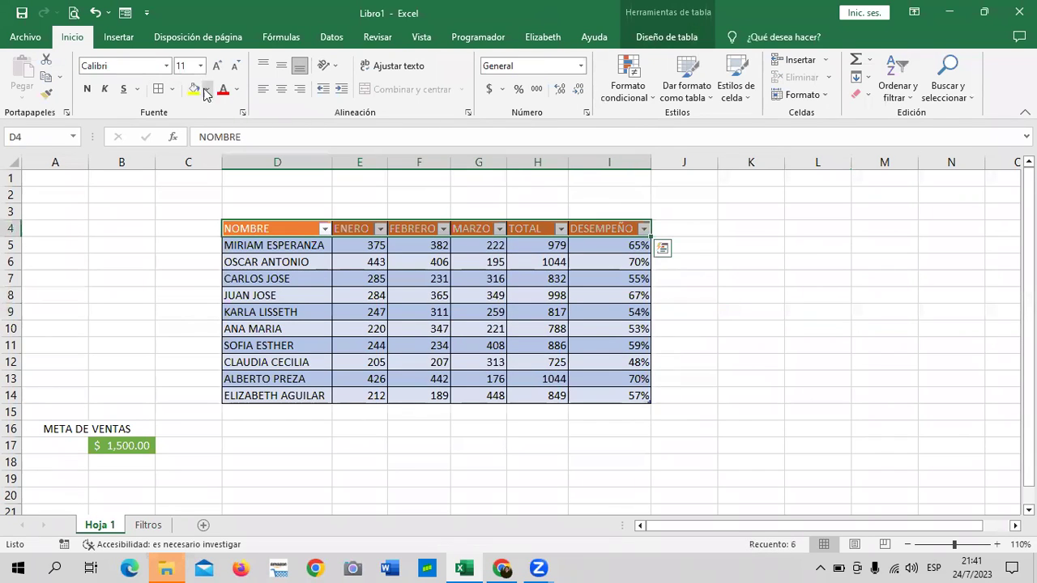
pyautogui.click(280, 91)
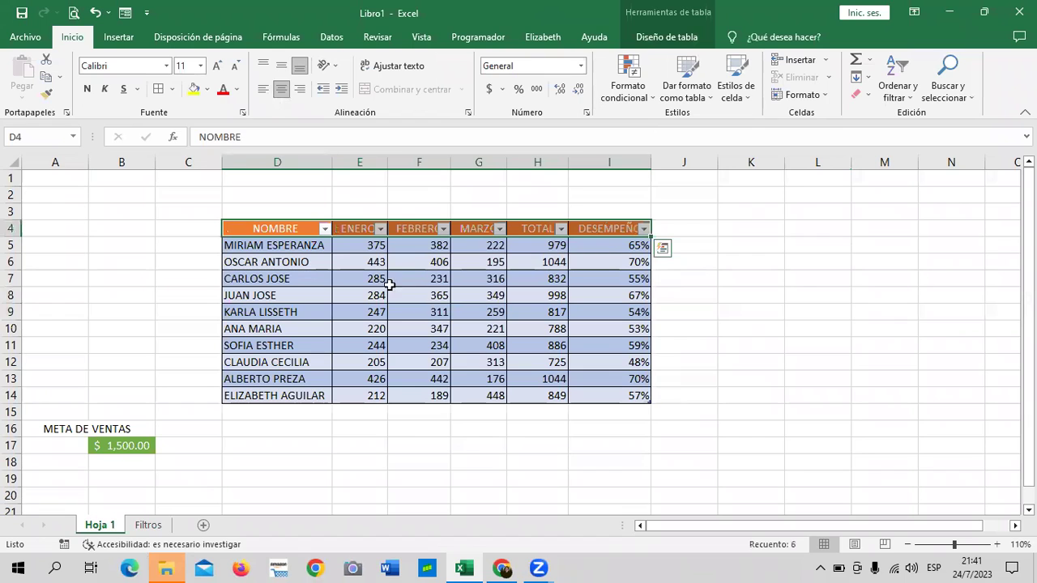
pyautogui.click(442, 331)
pyautogui.click(412, 288)
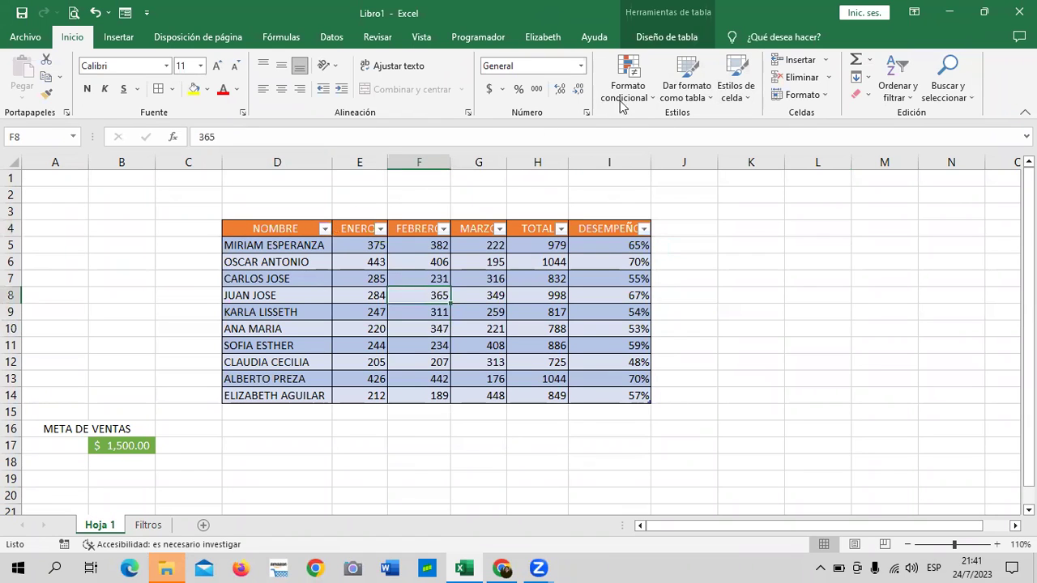
# Show the Diseño de tabla options and click in and around Tabla7 to review it
pyautogui.click(669, 37)
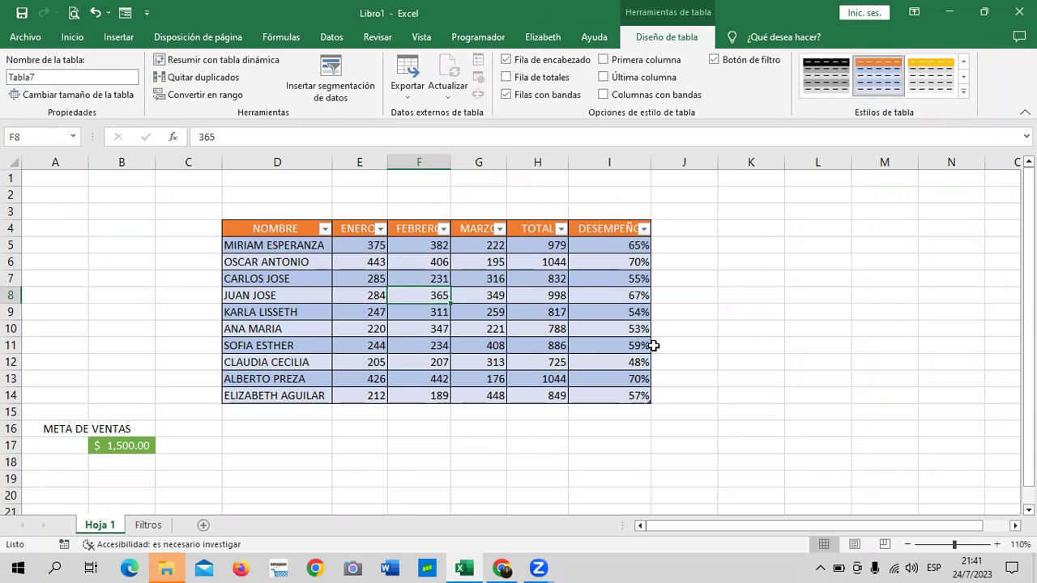
pyautogui.click(810, 331)
pyautogui.click(528, 295)
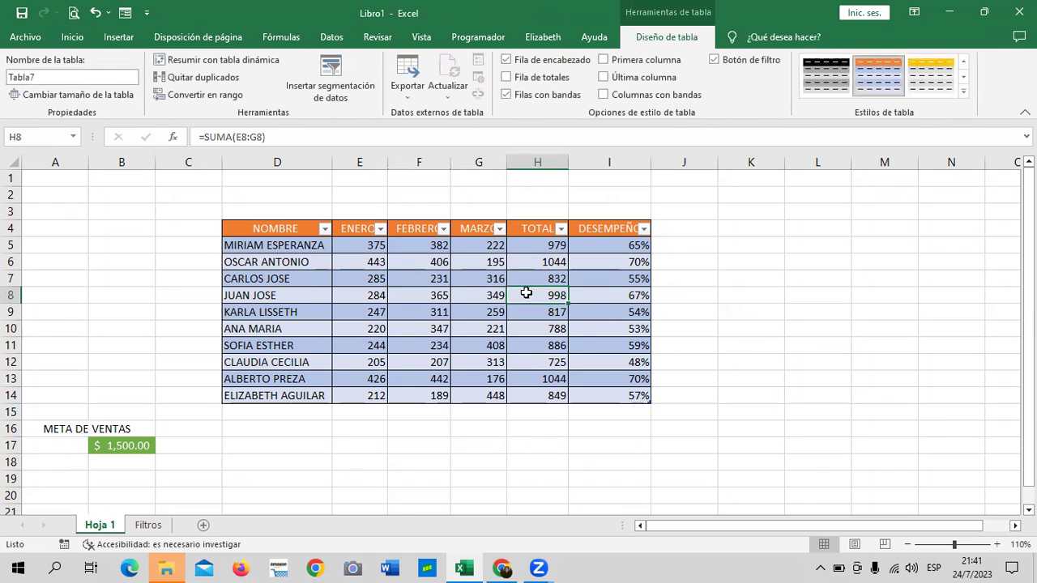
pyautogui.click(800, 295)
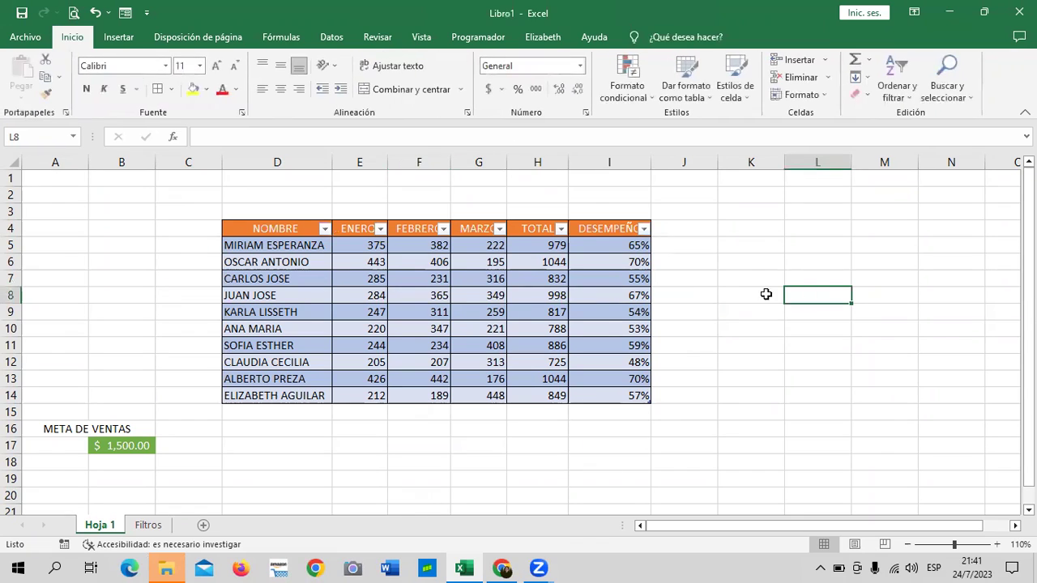
pyautogui.click(463, 309)
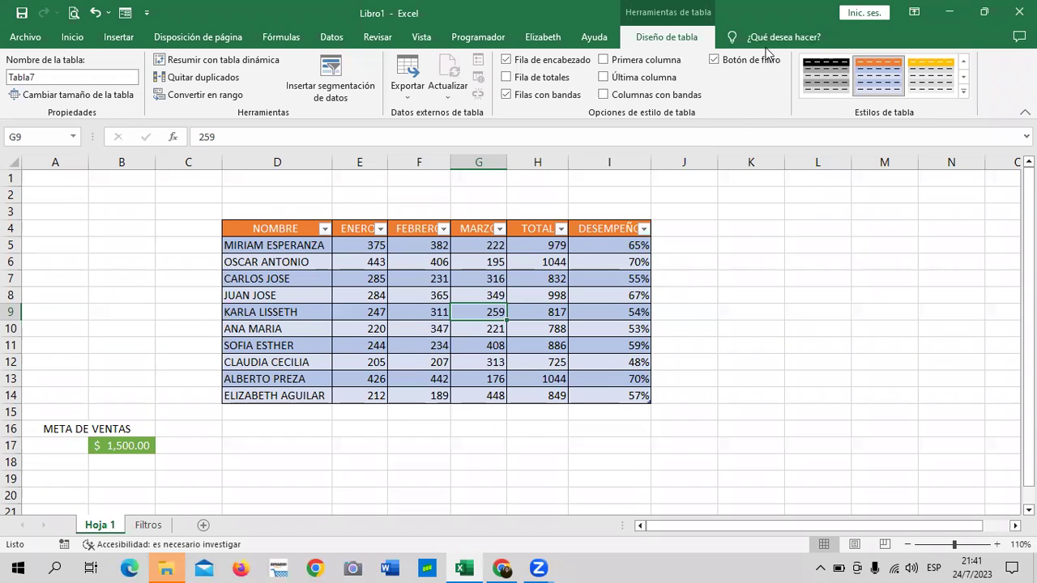
pyautogui.click(817, 328)
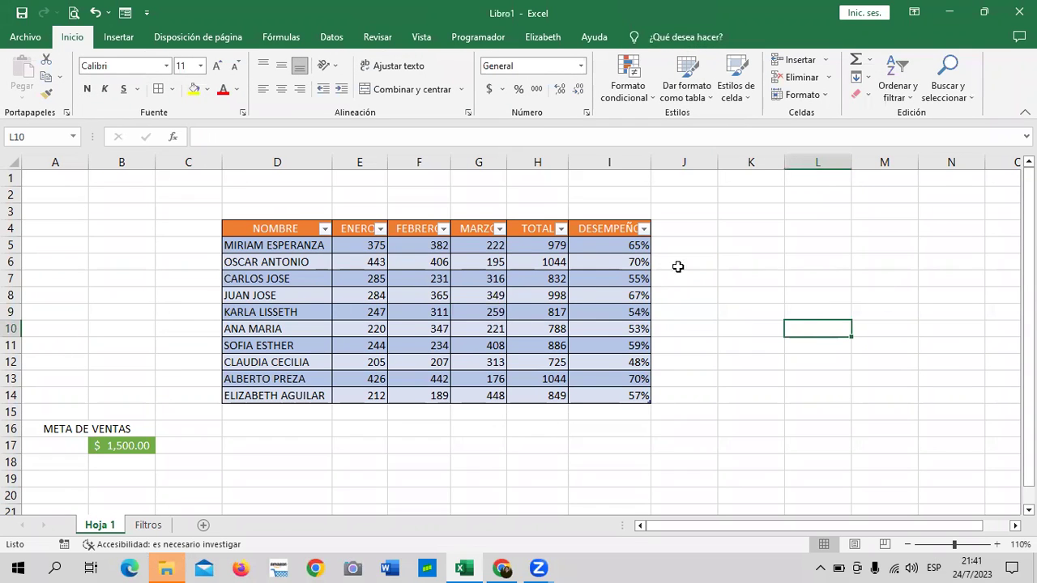
pyautogui.click(397, 308)
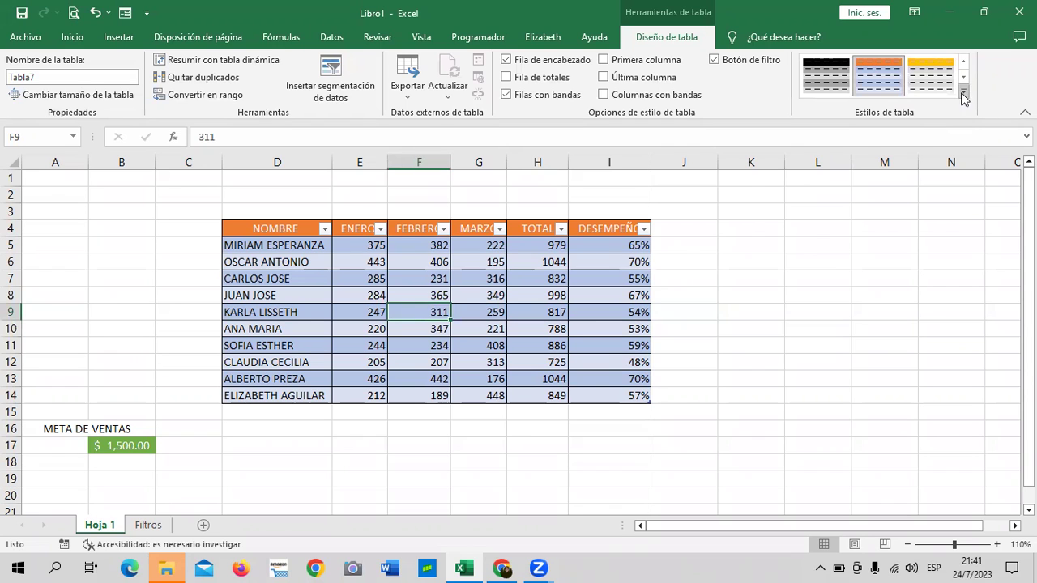
# Uncheck Botón de filtro on Diseño de tabla to hide Tabla7's header arrows
pyautogui.click(963, 95)
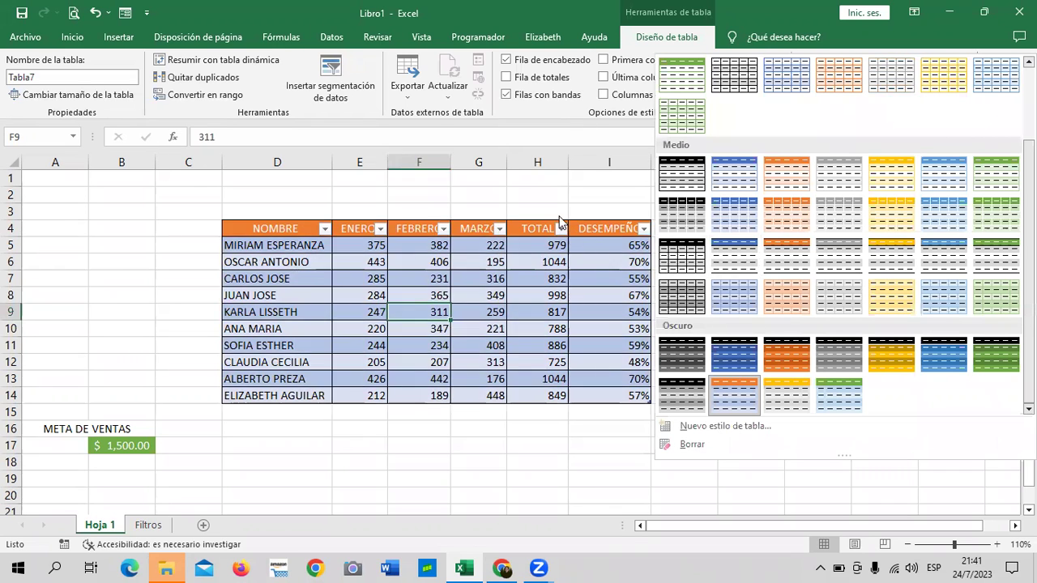
pyautogui.click(489, 307)
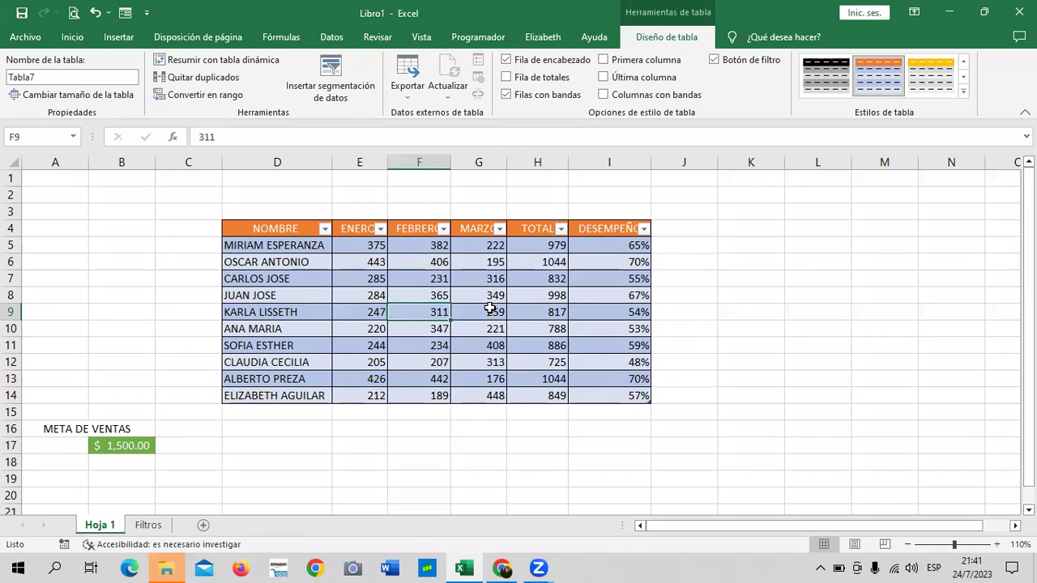
pyautogui.click(490, 312)
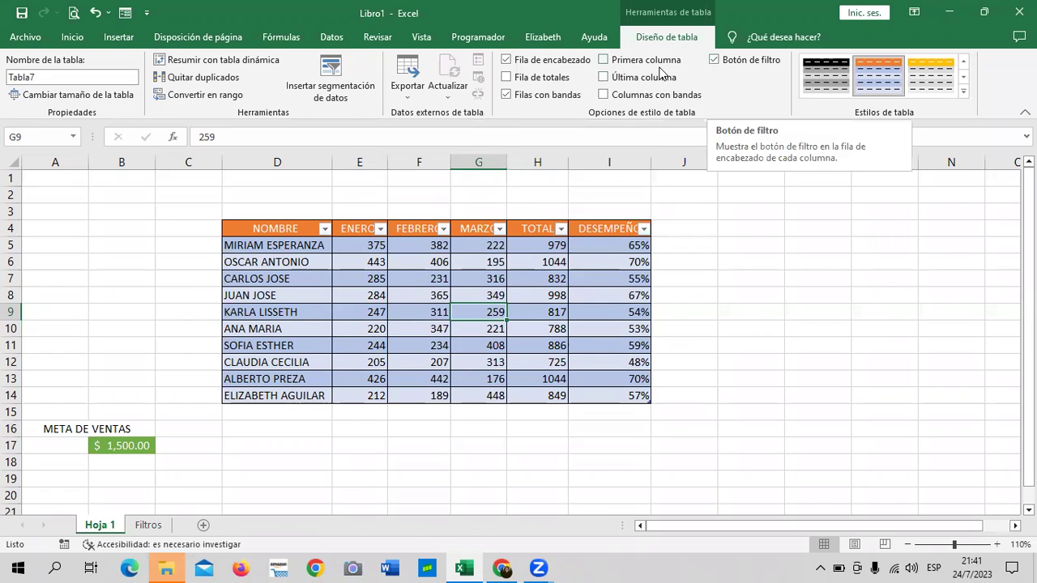
pyautogui.click(715, 60)
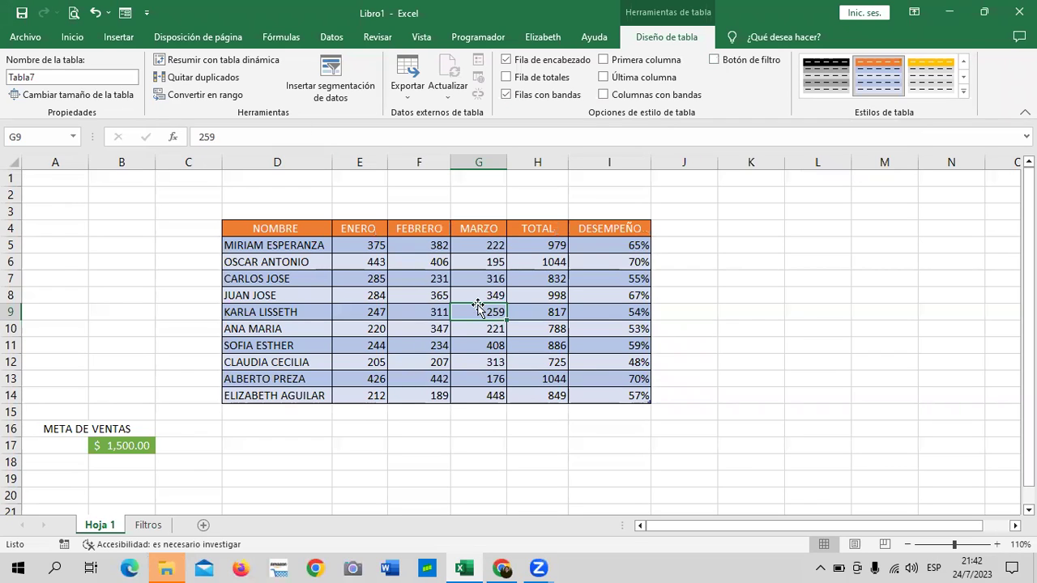
pyautogui.click(425, 256)
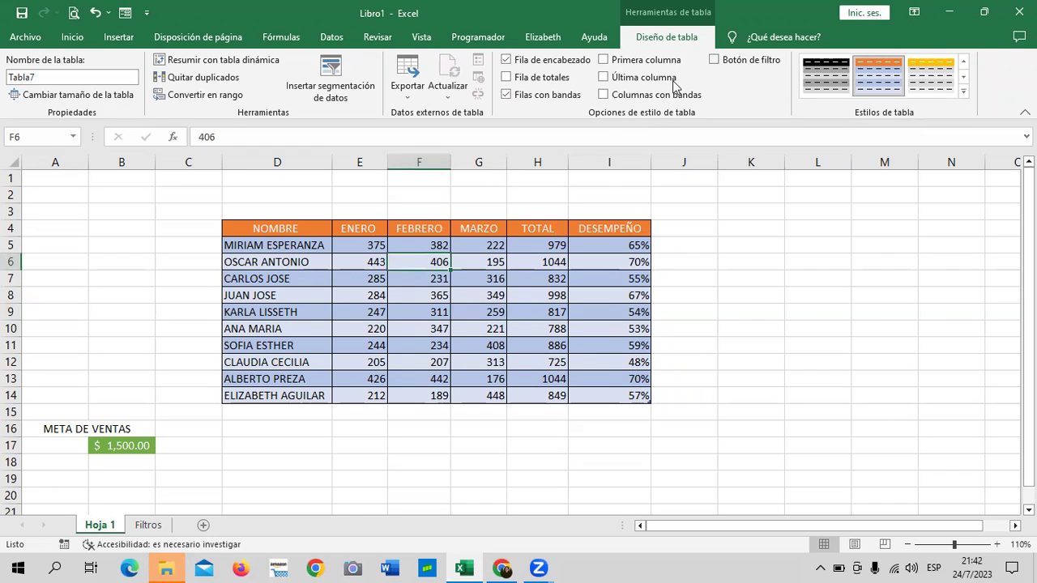
pyautogui.click(490, 317)
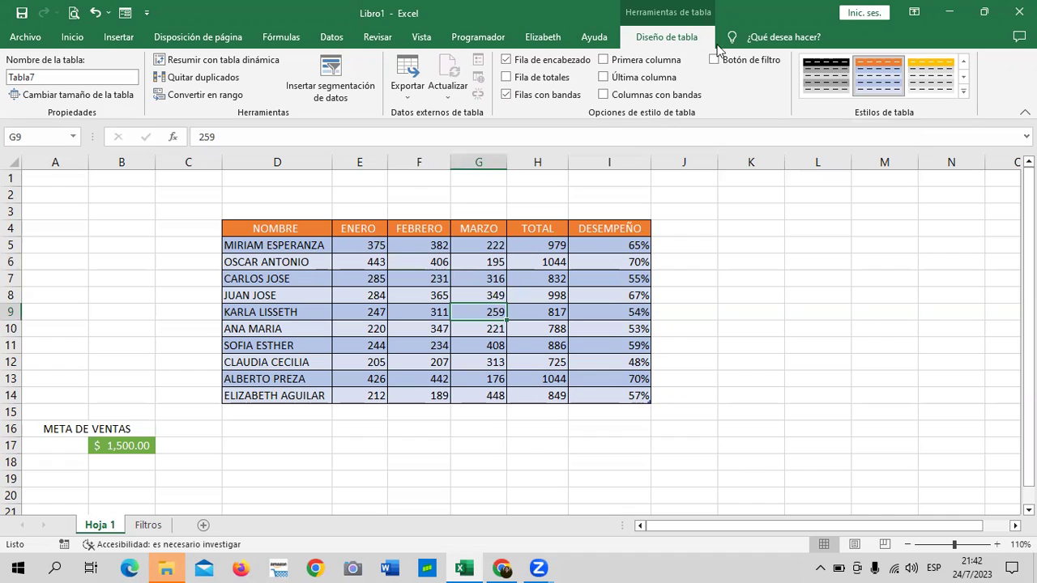
pyautogui.click(538, 312)
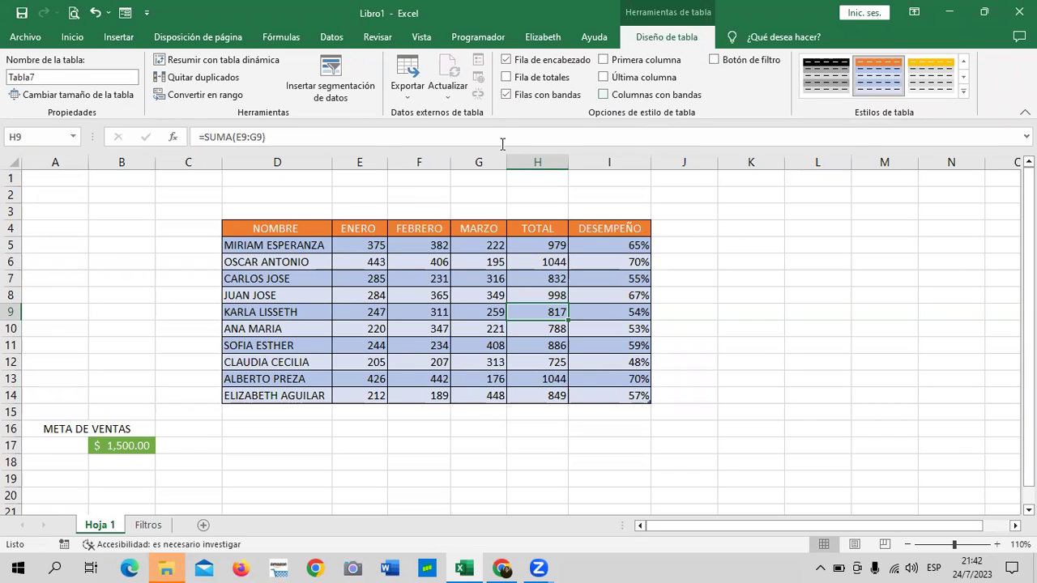
# Turn on Primera columna and Última columna so NOMBRE and DESEMPEÑO appear bold
pyautogui.click(601, 63)
pyautogui.click(597, 63)
pyautogui.click(603, 59)
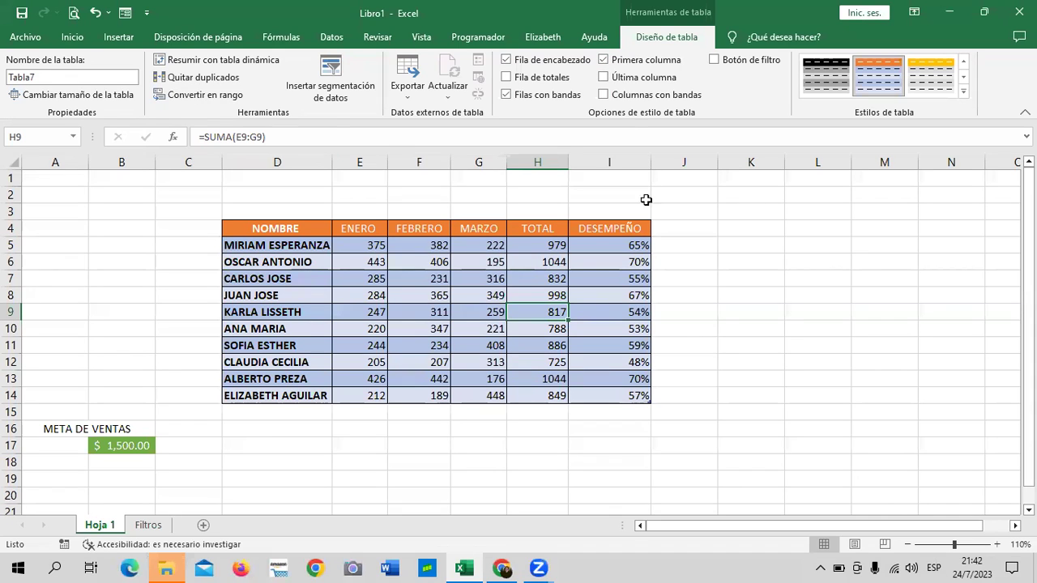
pyautogui.click(603, 78)
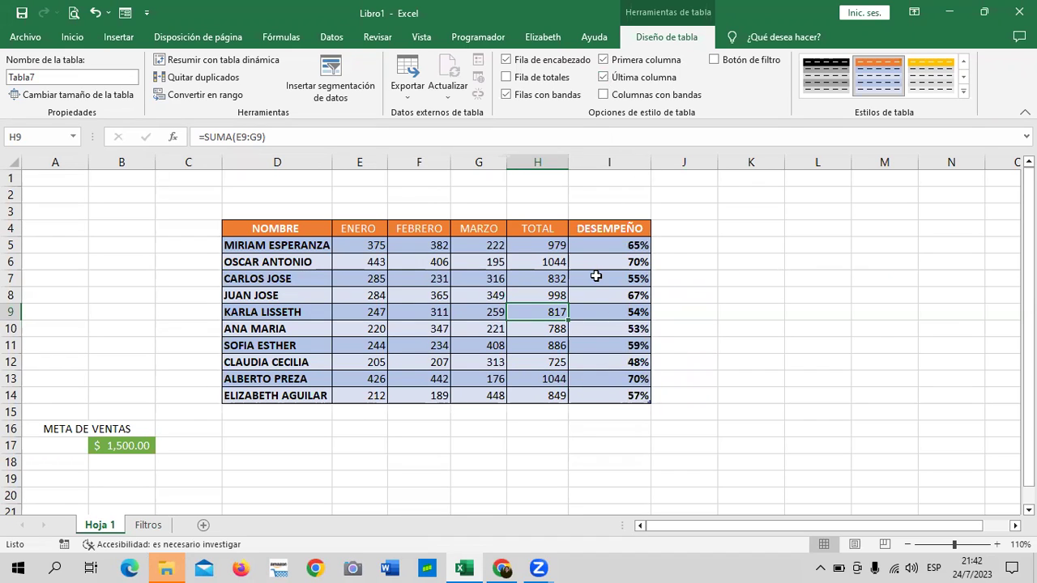
# Turn on Columnas con bandas for alternating column shading
pyautogui.click(602, 95)
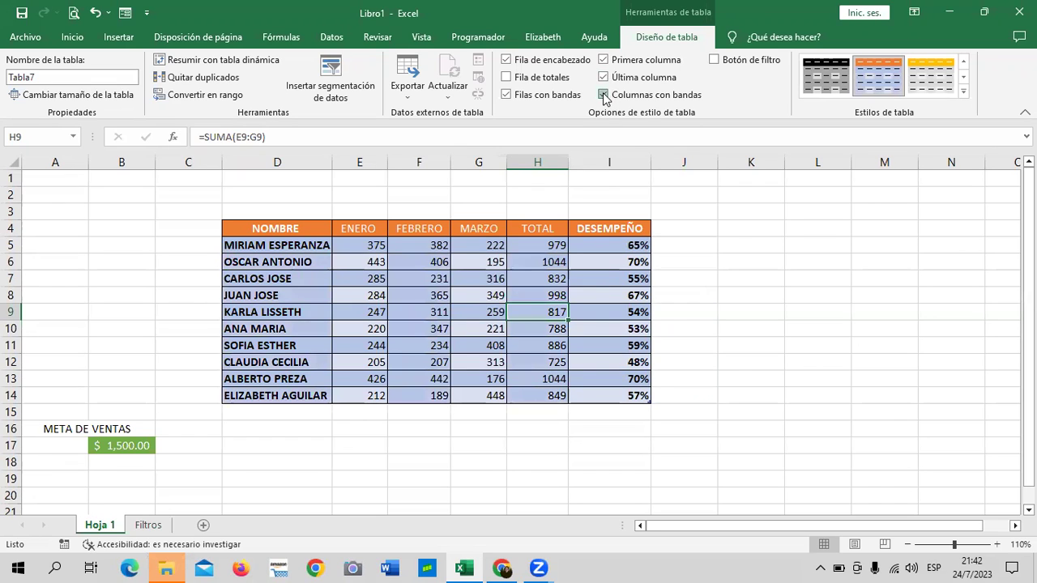
pyautogui.click(603, 95)
pyautogui.click(602, 94)
pyautogui.click(603, 94)
pyautogui.click(603, 95)
# Toggle Filas con bandas off and on, leaving row banding enabled
pyautogui.click(506, 95)
pyautogui.click(505, 95)
pyautogui.click(505, 95)
pyautogui.click(506, 95)
pyautogui.click(505, 95)
pyautogui.click(505, 95)
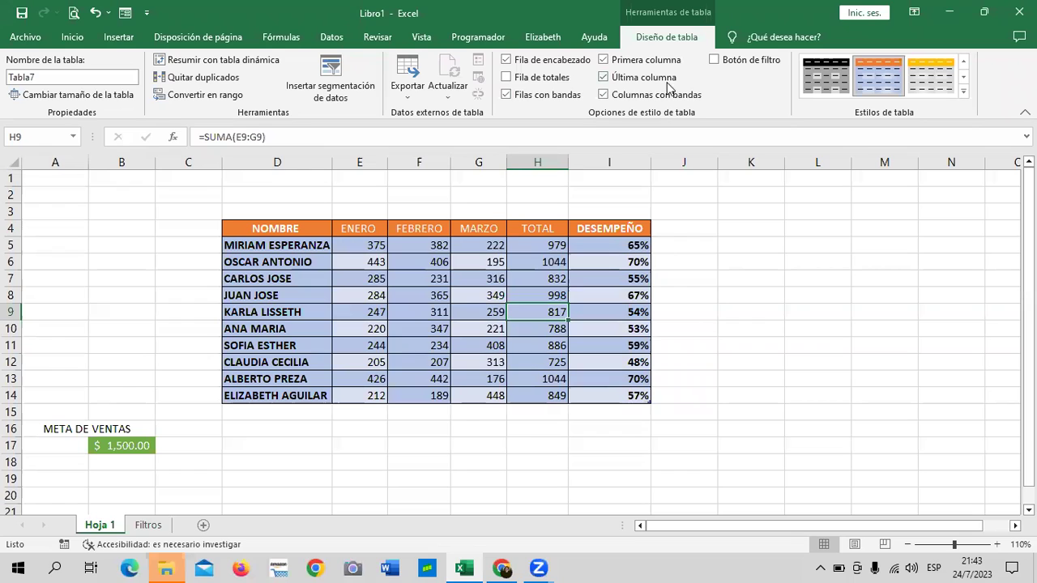
pyautogui.click(505, 95)
pyautogui.click(507, 96)
# Keep the header row shown and turn off the Botón de filtro arrows
pyautogui.click(507, 62)
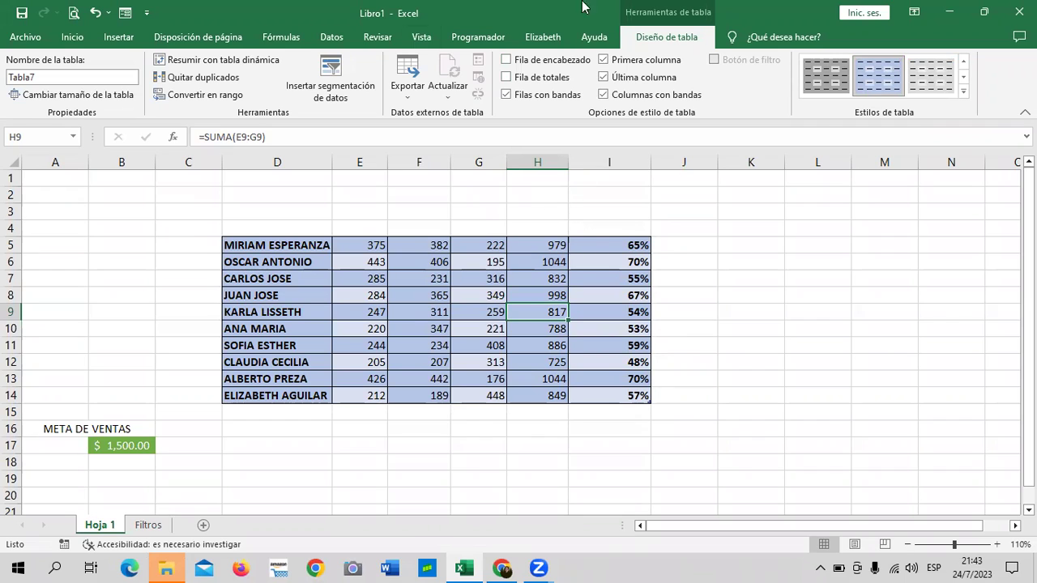
pyautogui.click(571, 60)
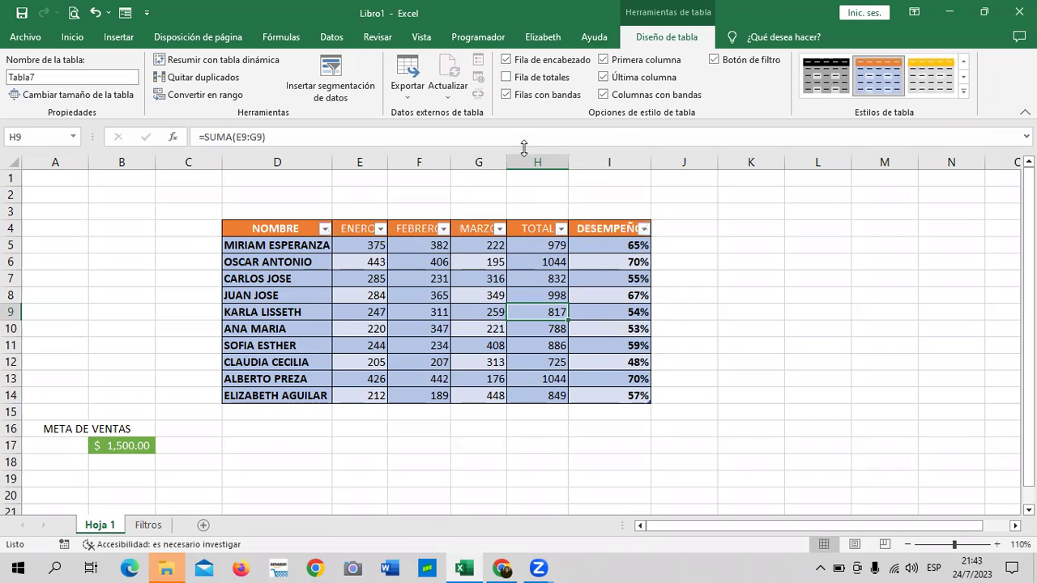
pyautogui.click(725, 62)
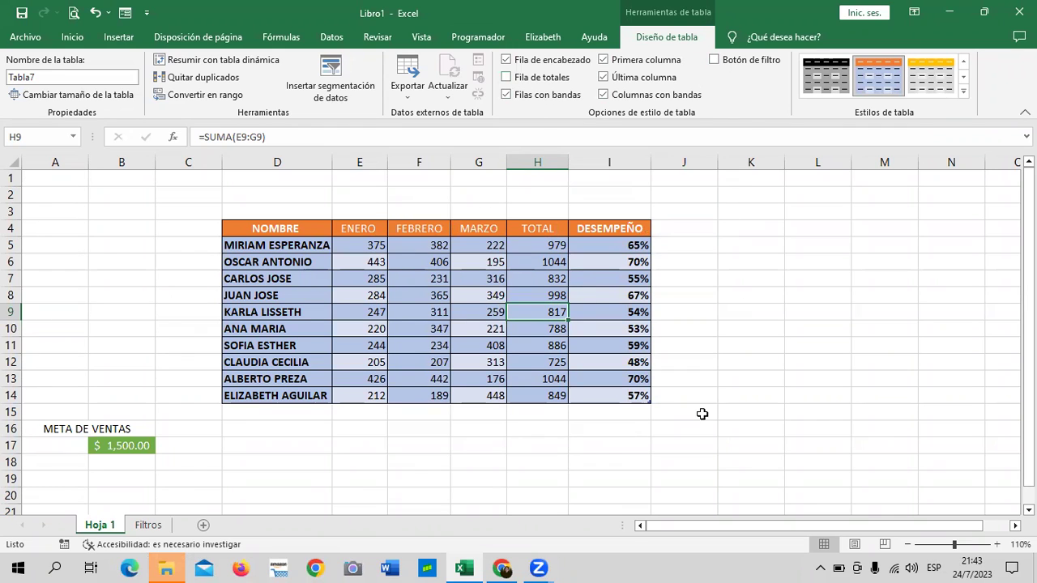
# Add a totals row below the table and inspect its total cells
pyautogui.click(507, 78)
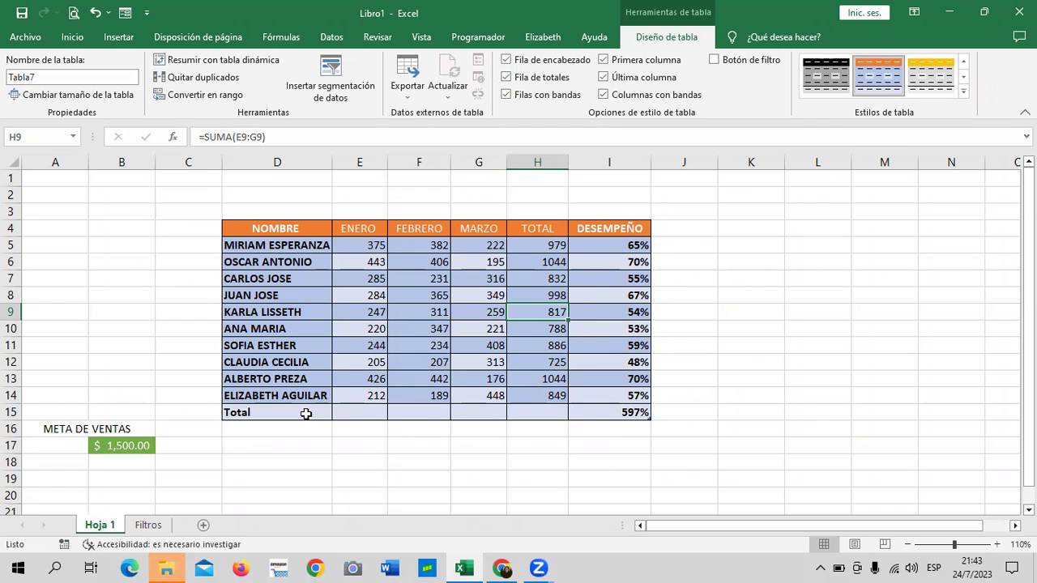
pyautogui.click(635, 412)
pyautogui.click(555, 413)
pyautogui.click(485, 413)
pyautogui.click(419, 415)
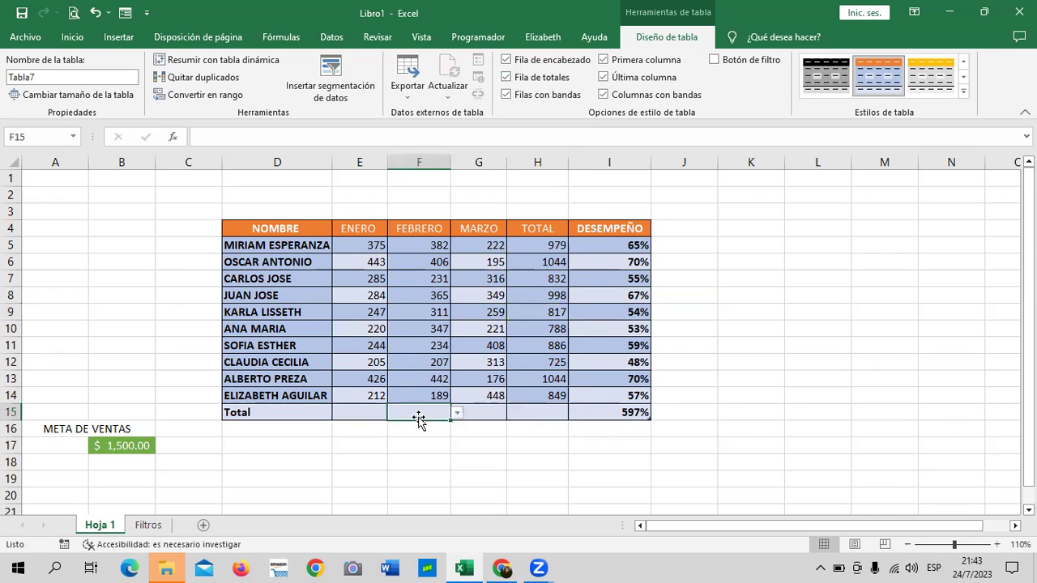
pyautogui.click(364, 415)
pyautogui.click(279, 413)
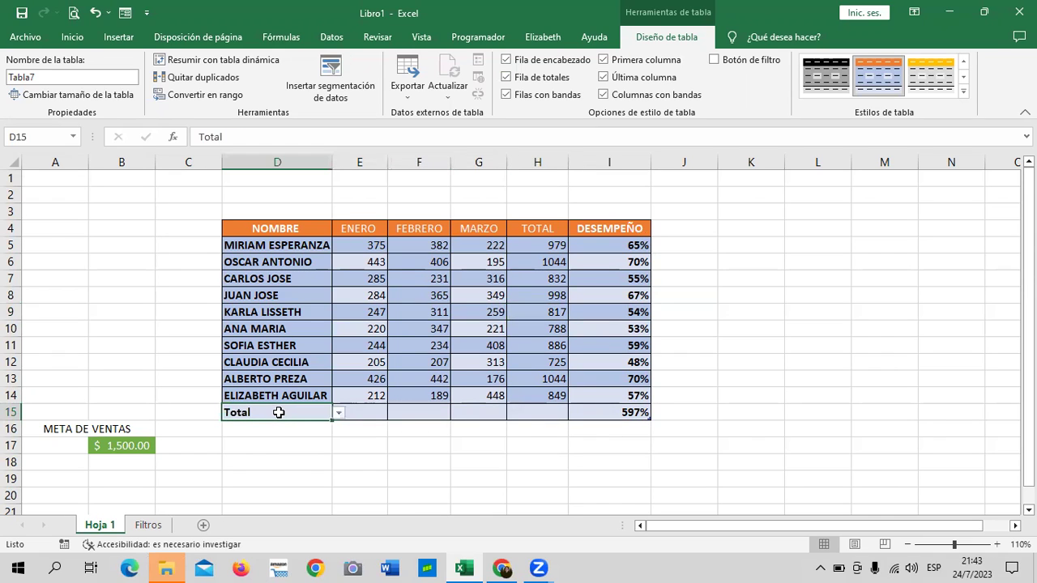
# Set the DESEMPEÑO total to Ninguno, then select the sales figures from E5
pyautogui.click(490, 414)
pyautogui.click(551, 415)
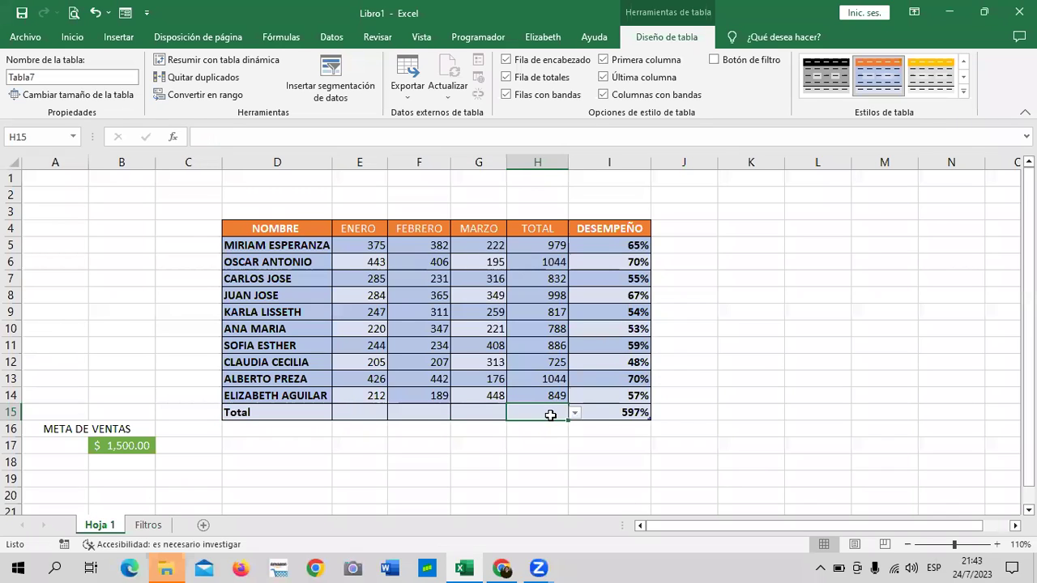
pyautogui.click(599, 411)
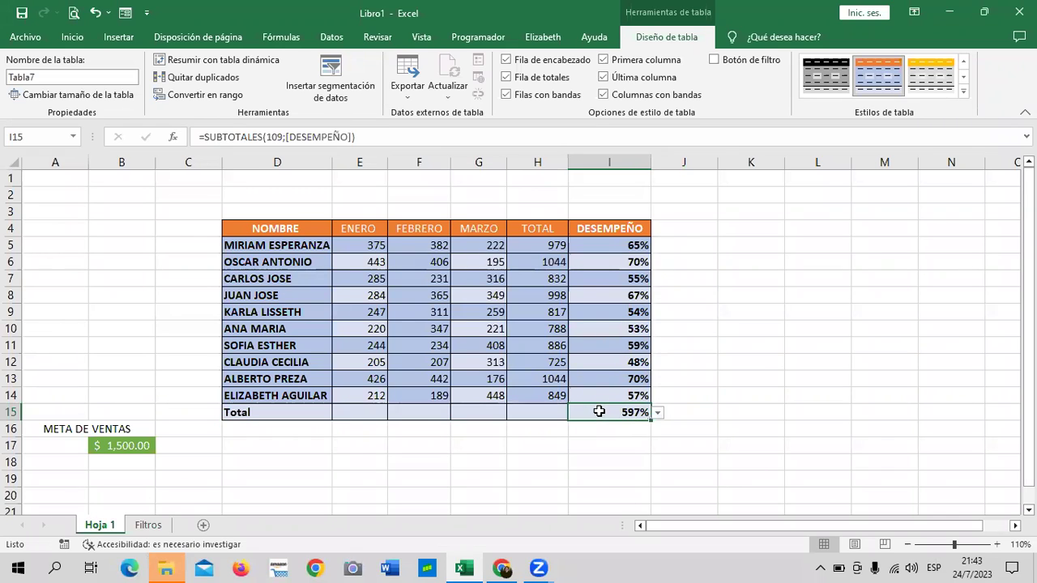
pyautogui.click(657, 413)
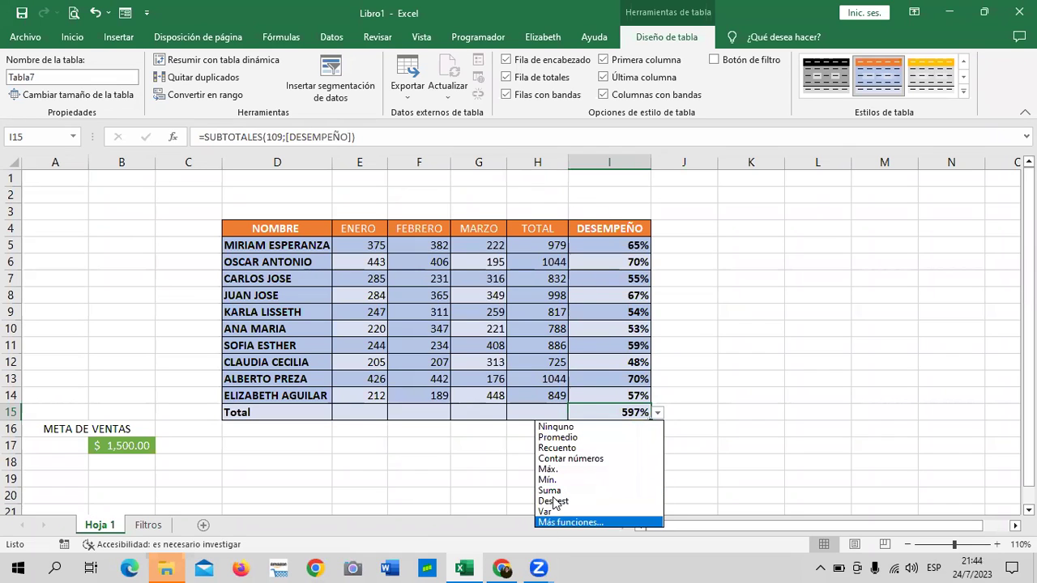
pyautogui.click(583, 425)
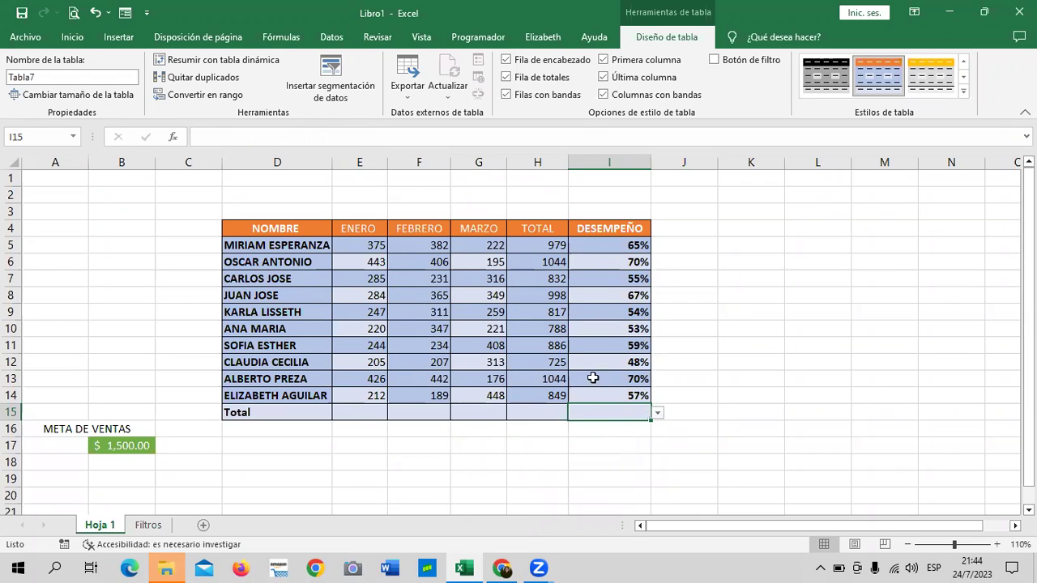
pyautogui.click(529, 244)
pyautogui.moveTo(365, 246); pyautogui.dragTo(523, 394)
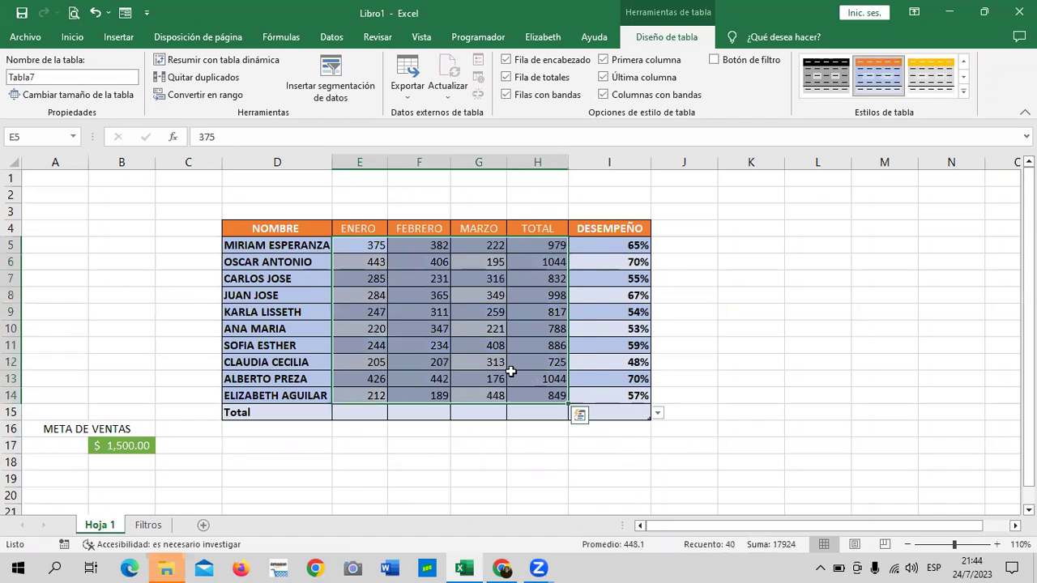
# Apply the Contabilidad dollar format to the ENERO–TOTAL figures in E5:H15
pyautogui.click(490, 356)
pyautogui.moveTo(374, 245); pyautogui.dragTo(539, 412)
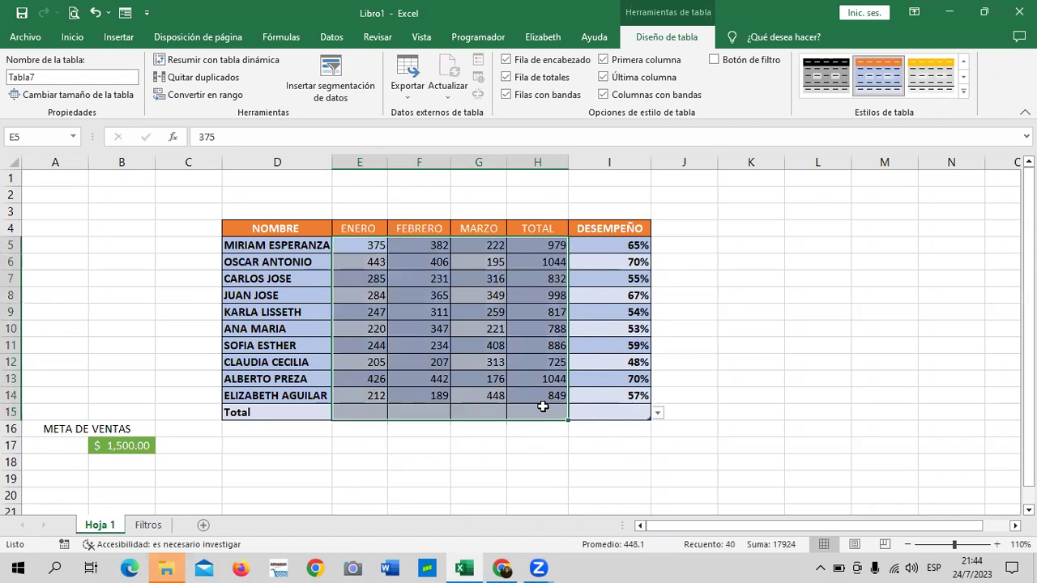
pyautogui.click(74, 37)
pyautogui.click(492, 96)
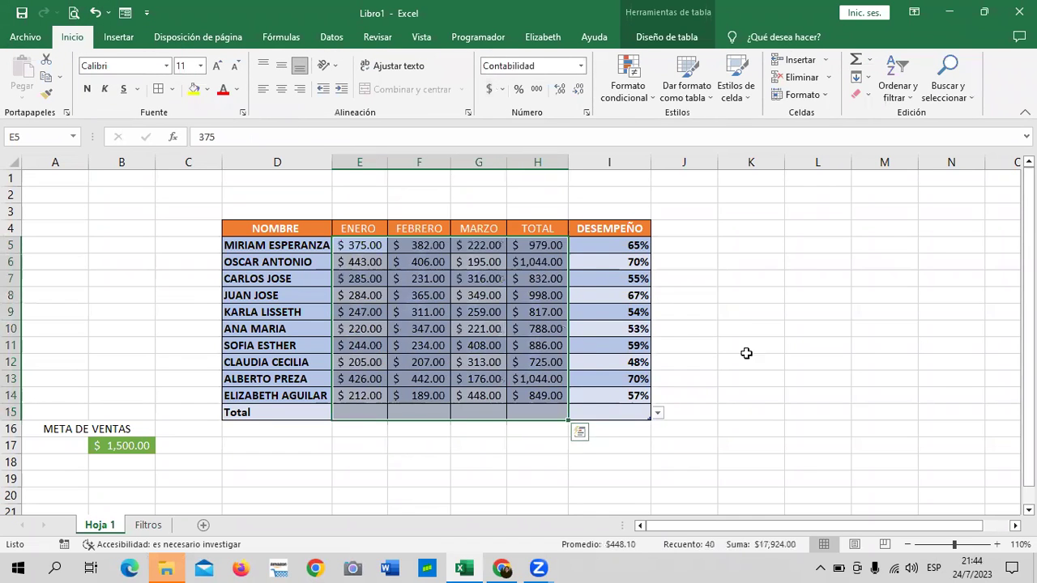
pyautogui.click(745, 349)
pyautogui.click(541, 409)
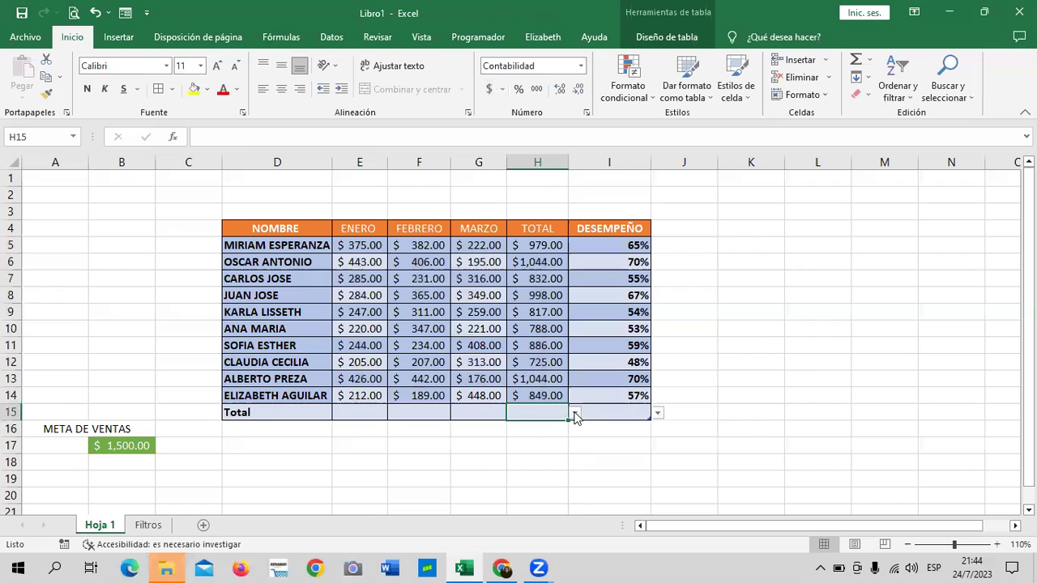
# Set totals to Suma for TOTAL ($8,962.00), Promedio for MARZO ($290.70), Máx for FEBRERO ($442.00)
pyautogui.click(575, 413)
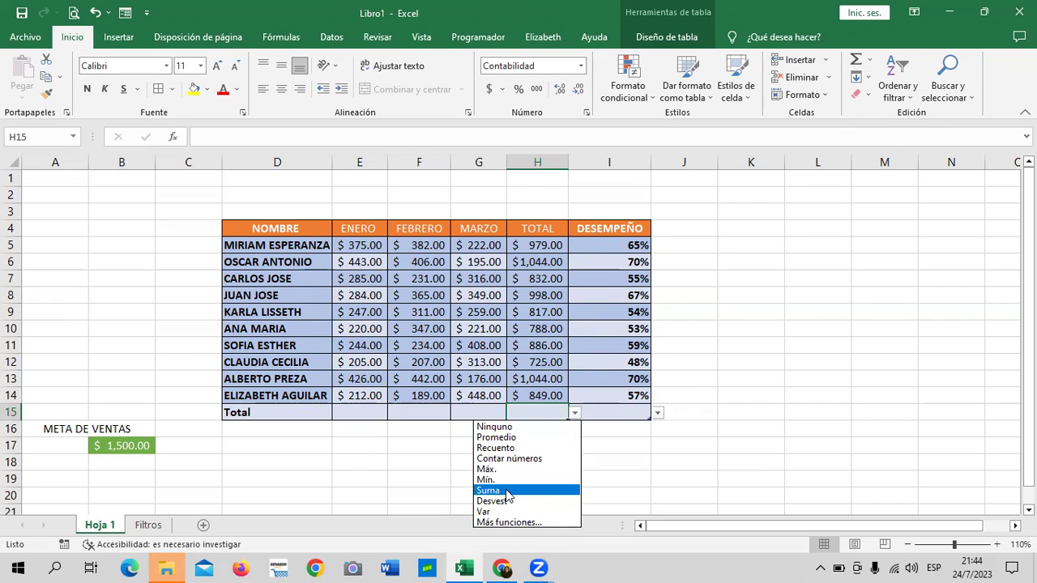
pyautogui.click(509, 490)
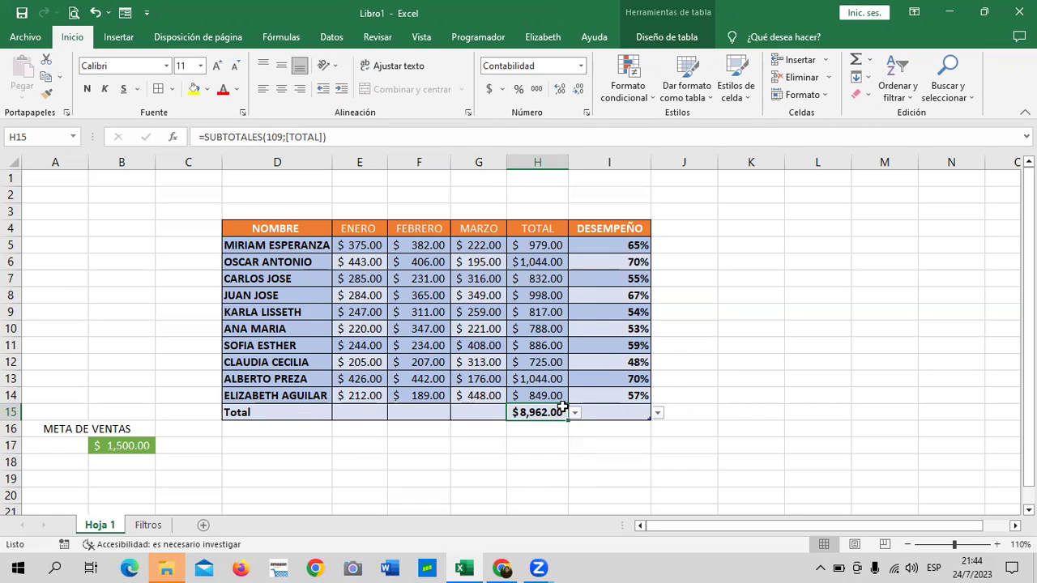
pyautogui.click(470, 413)
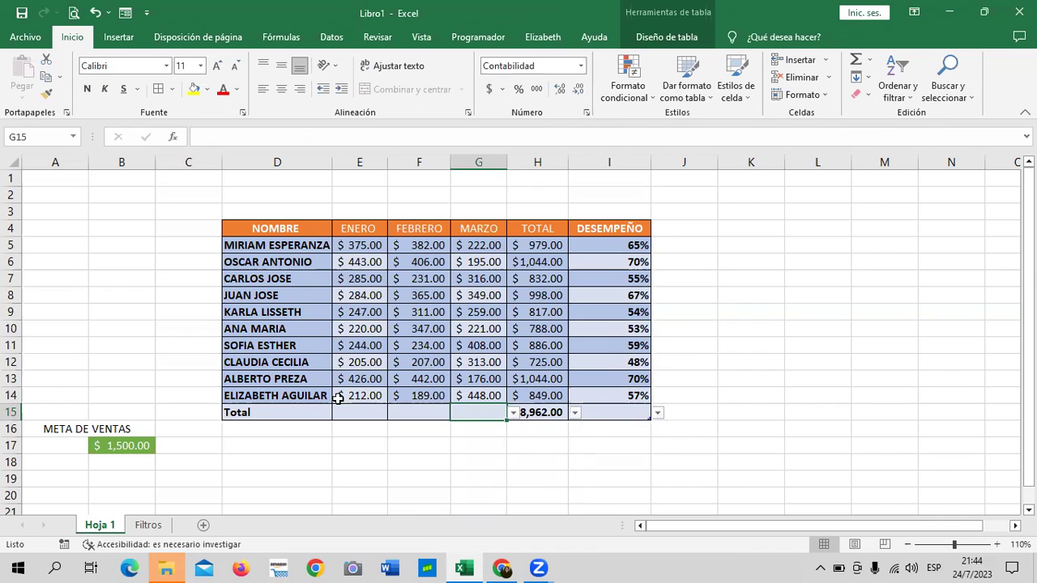
pyautogui.click(514, 413)
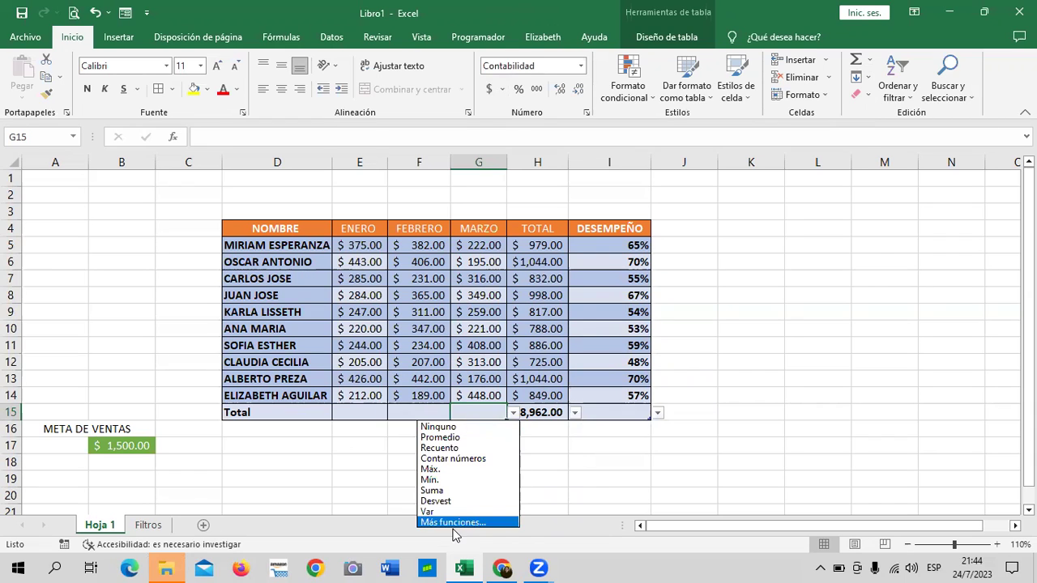
pyautogui.click(471, 436)
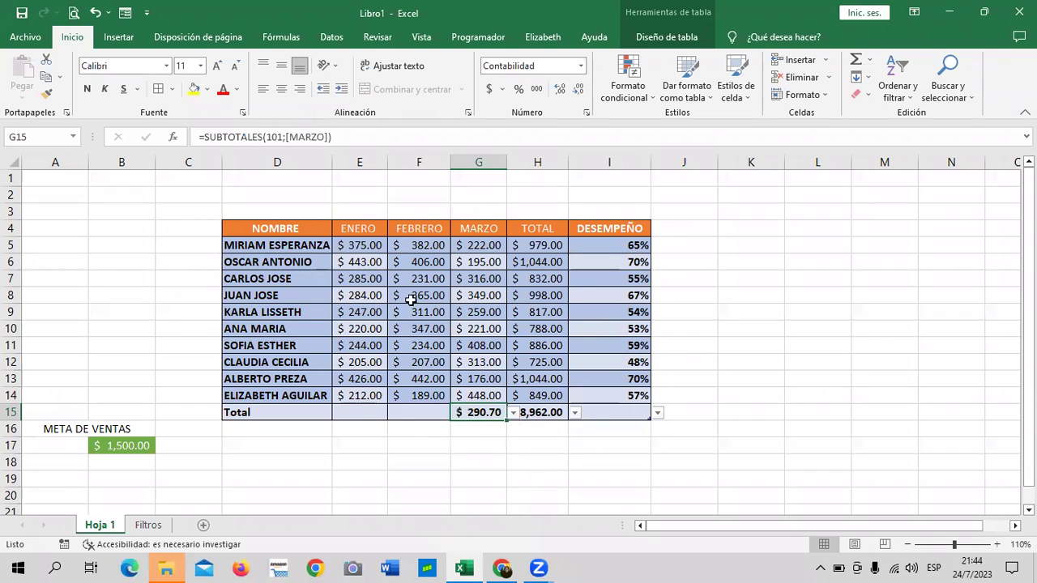
pyautogui.click(410, 408)
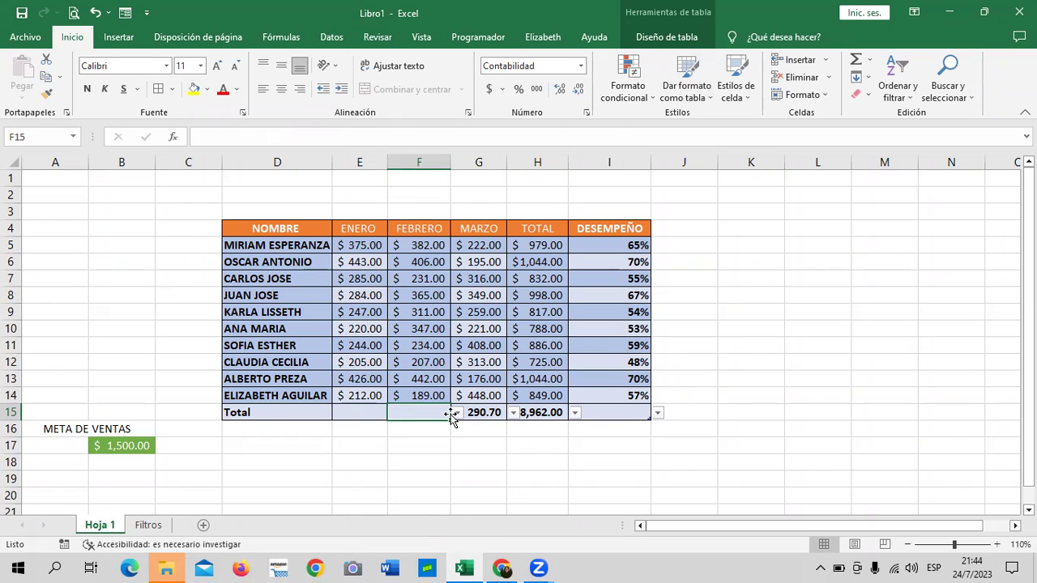
pyautogui.click(457, 414)
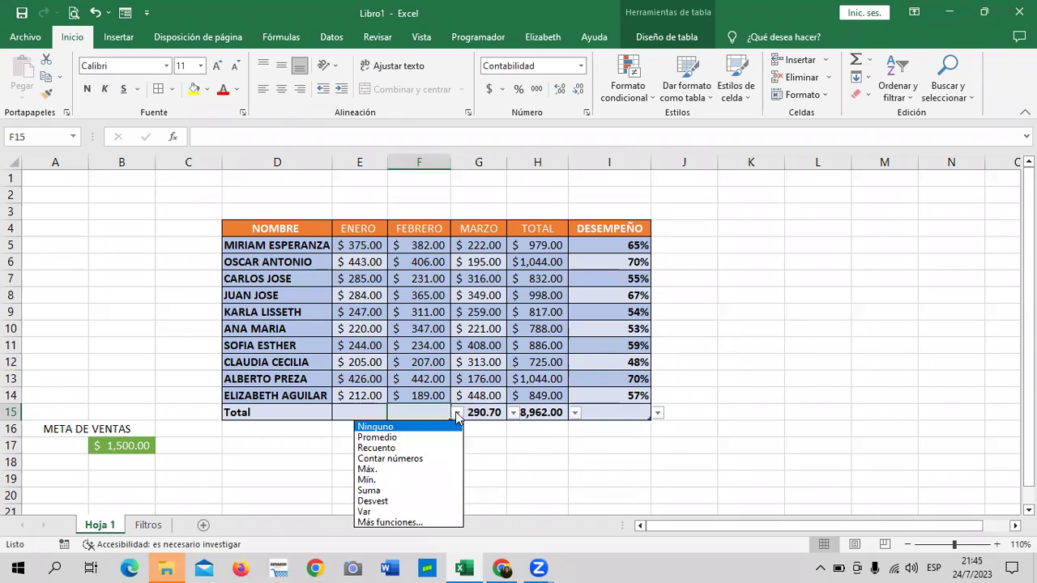
pyautogui.click(397, 469)
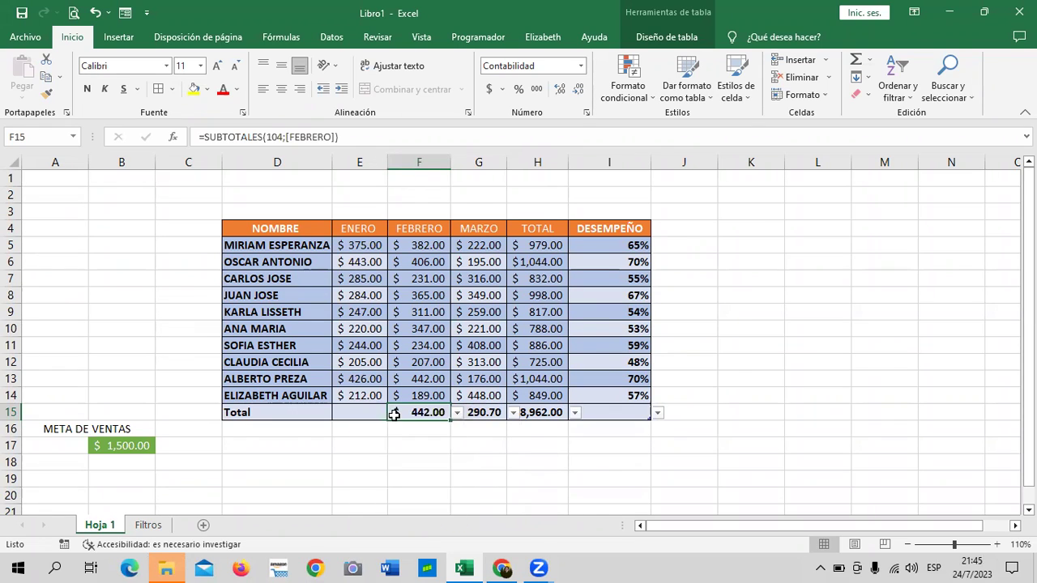
# Set the ENERO total to Mín, showing 205.00
pyautogui.click(363, 413)
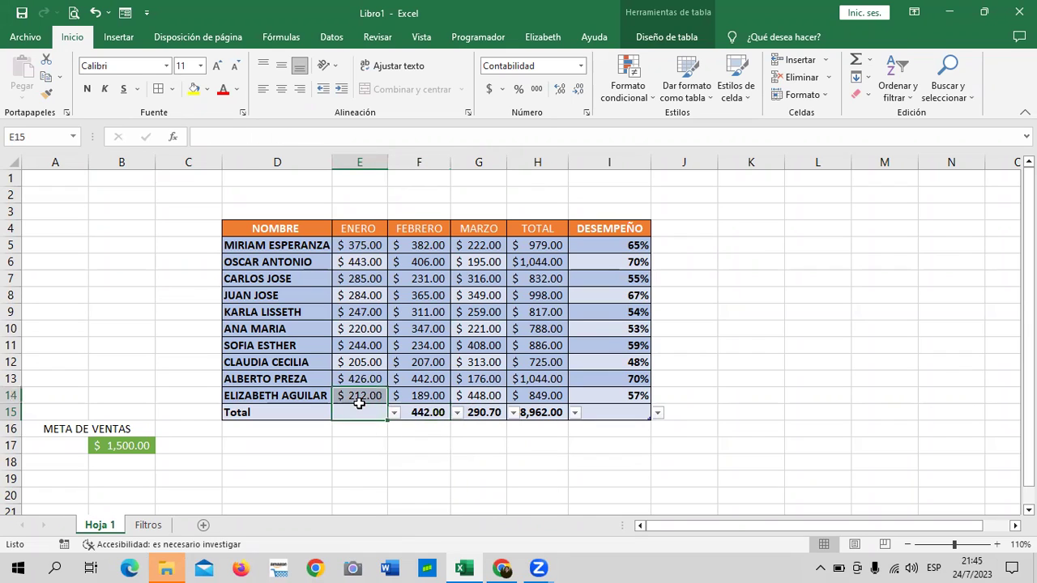
pyautogui.click(395, 413)
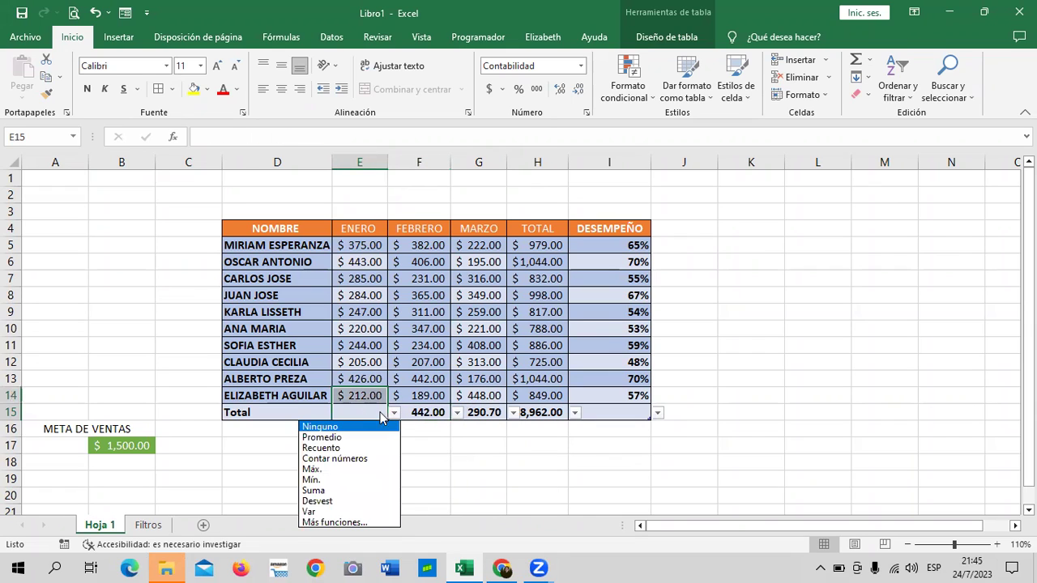
pyautogui.click(318, 488)
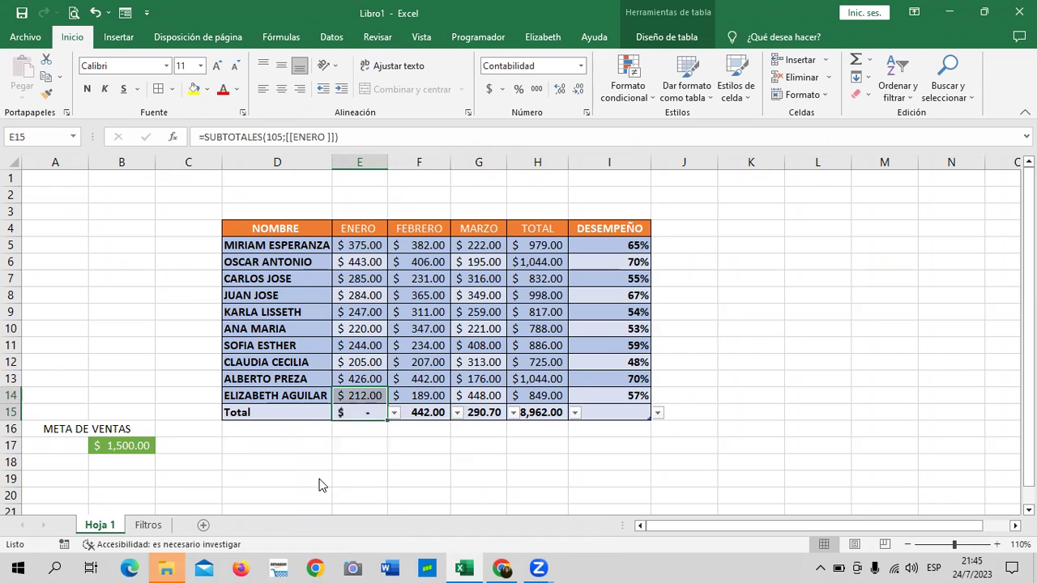
pyautogui.click(412, 481)
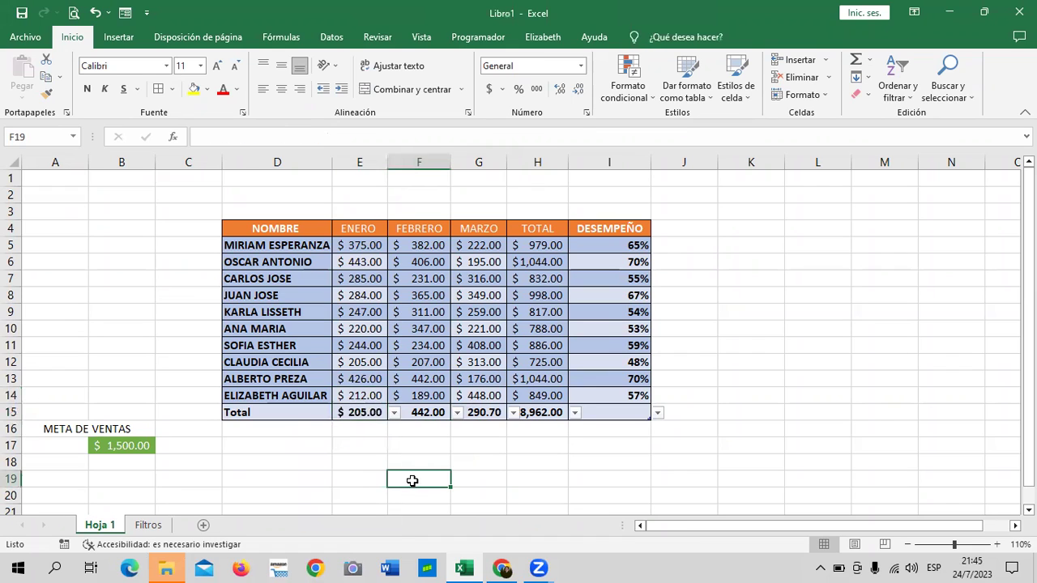
# Open Más funciones for the D15 total, then cancel Insertar función, keeping the Total label
pyautogui.click(294, 414)
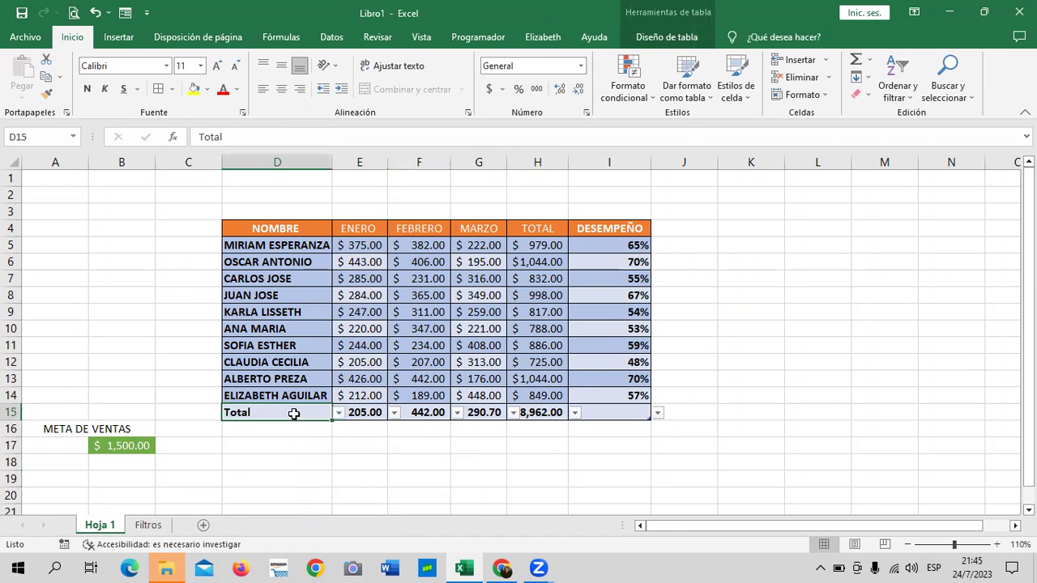
pyautogui.click(340, 414)
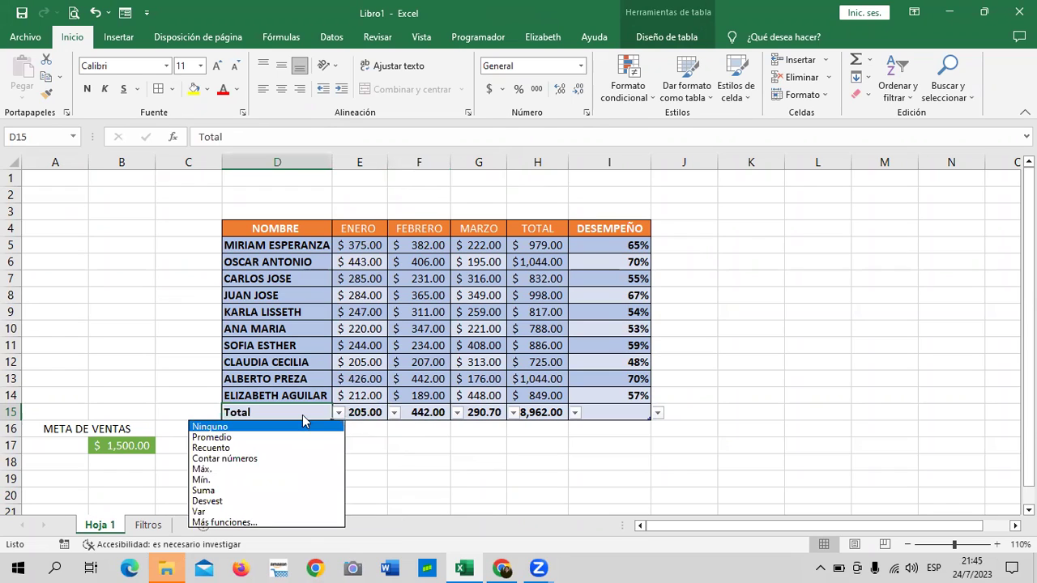
pyautogui.click(302, 416)
pyautogui.click(338, 414)
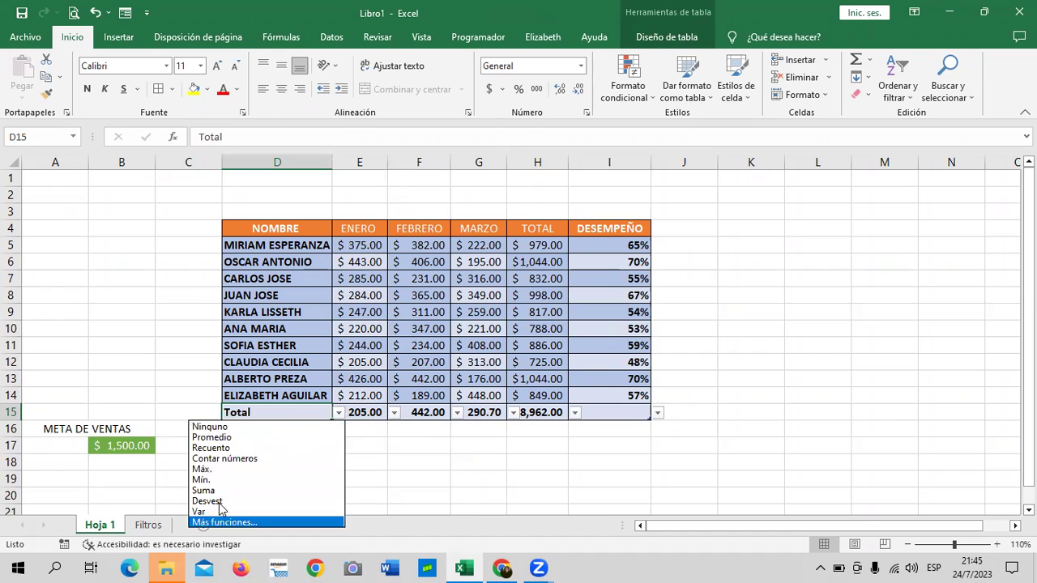
pyautogui.click(235, 522)
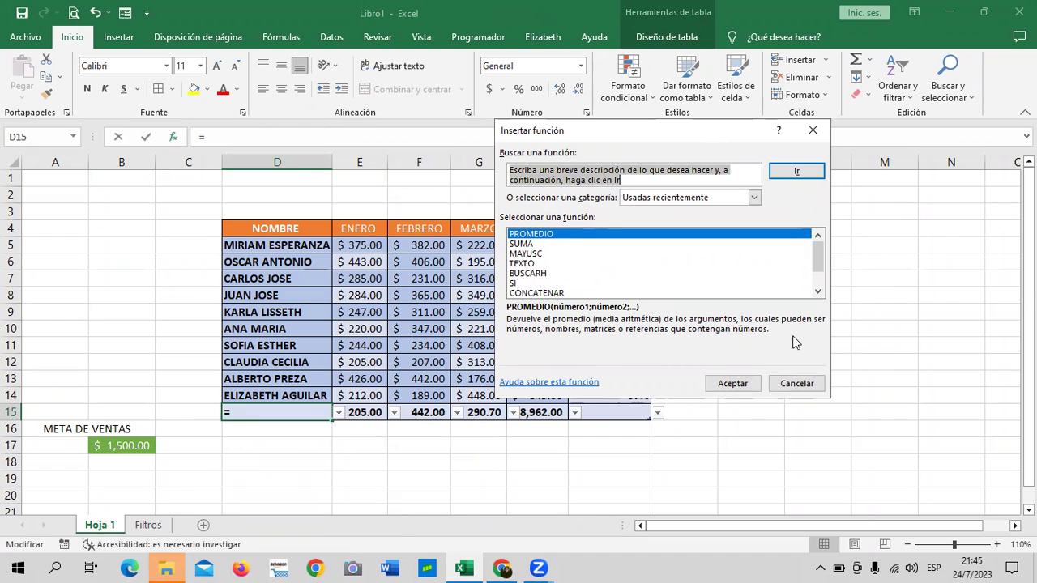
pyautogui.click(797, 384)
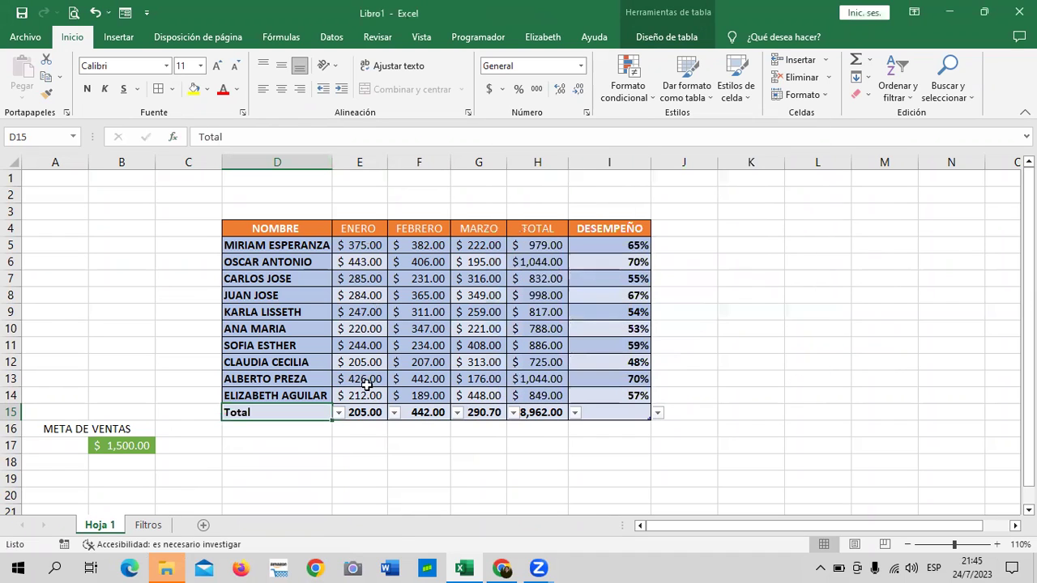
# Set the NOMBRE total to Recuento so it counts 10 names
pyautogui.click(338, 414)
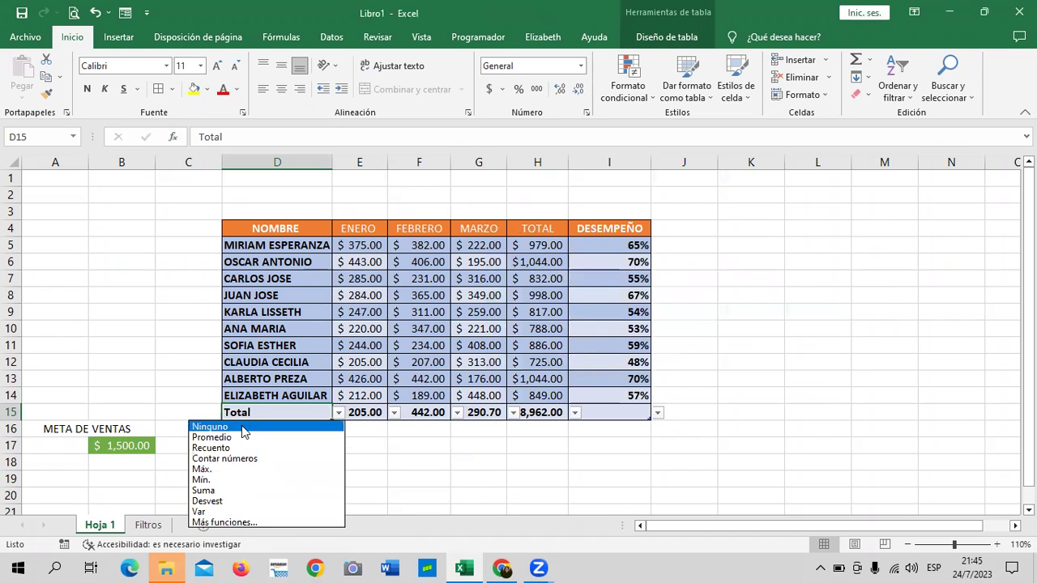
pyautogui.click(268, 459)
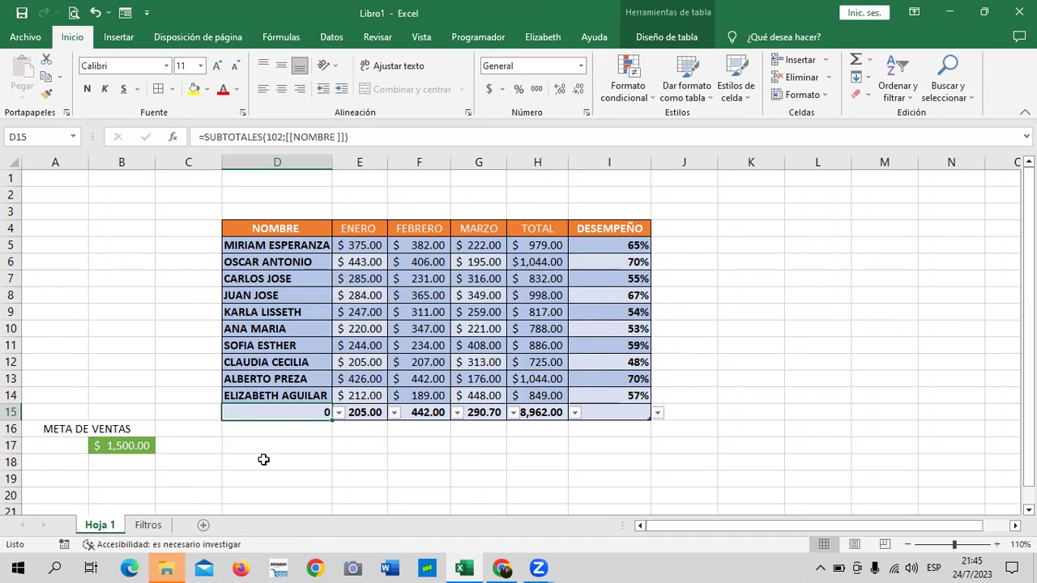
pyautogui.click(338, 414)
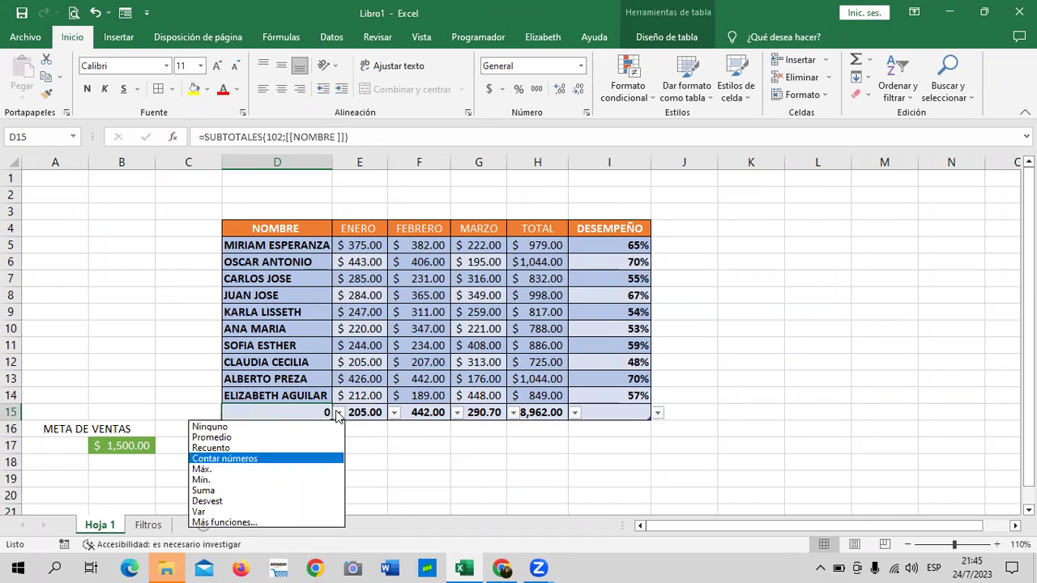
pyautogui.click(245, 446)
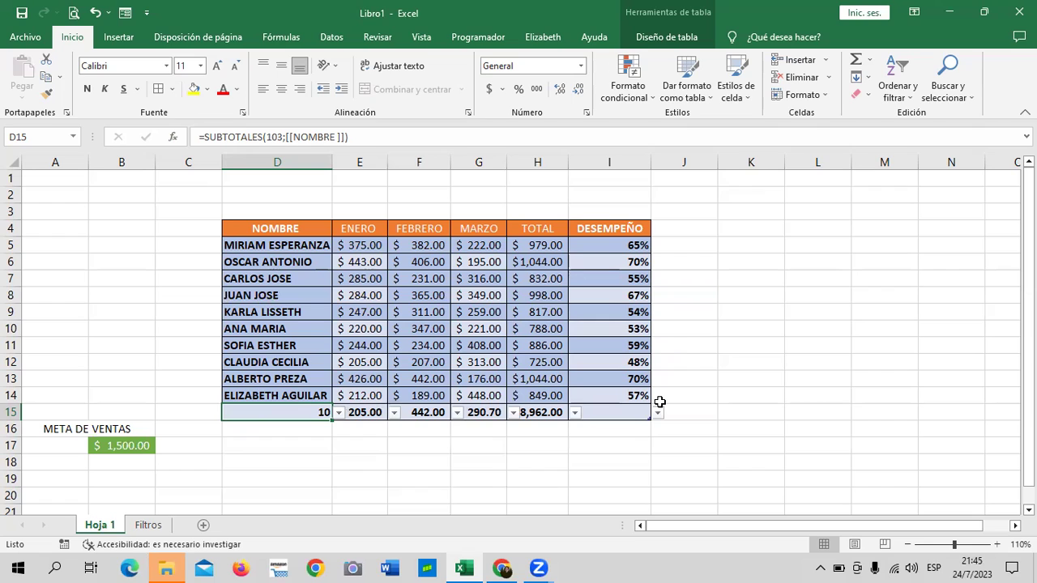
# Set the DESEMPEÑO total to Promedio, showing 60%
pyautogui.click(633, 412)
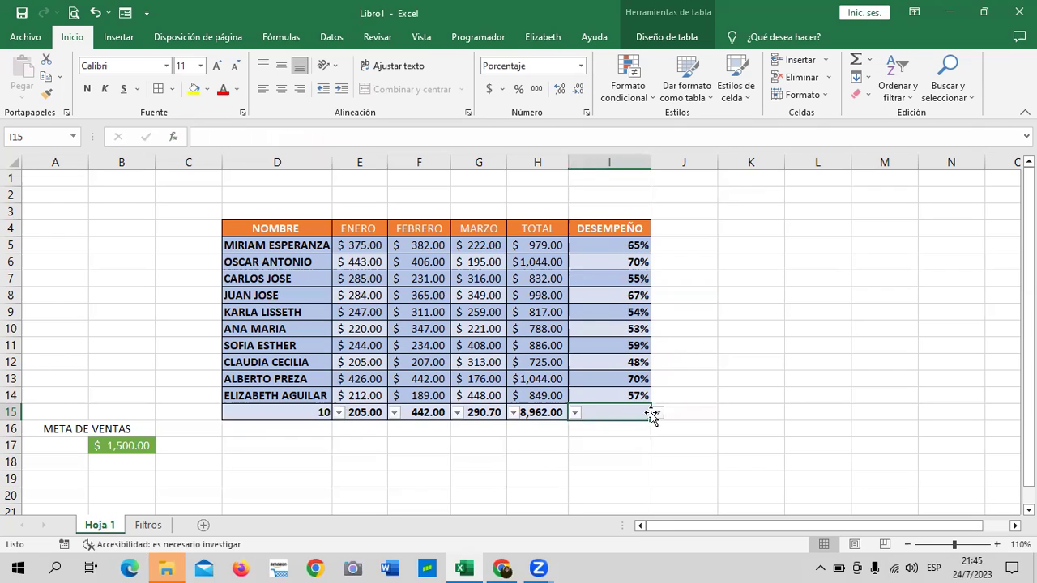
pyautogui.click(656, 413)
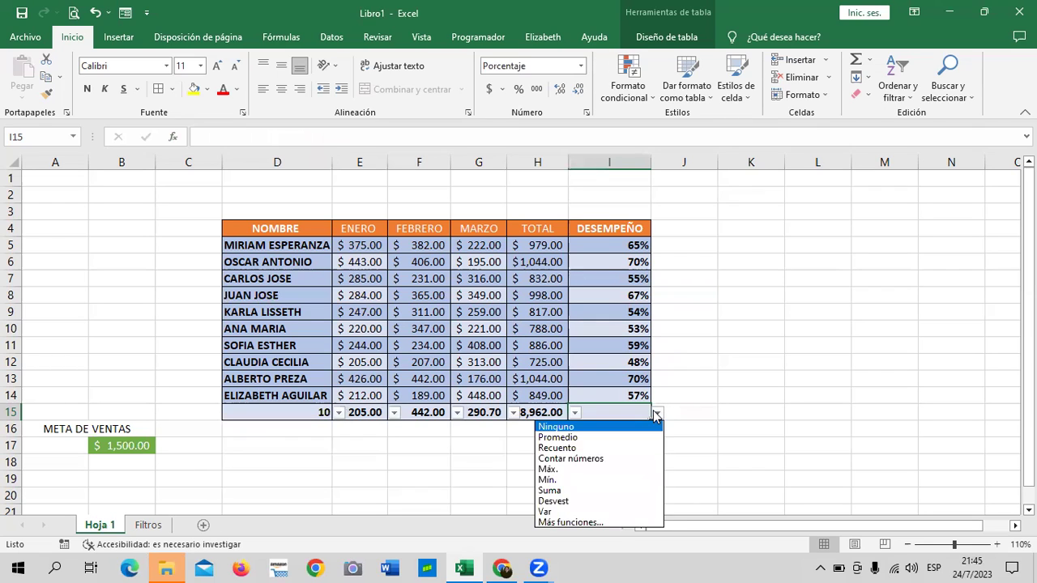
pyautogui.click(613, 438)
pyautogui.click(744, 392)
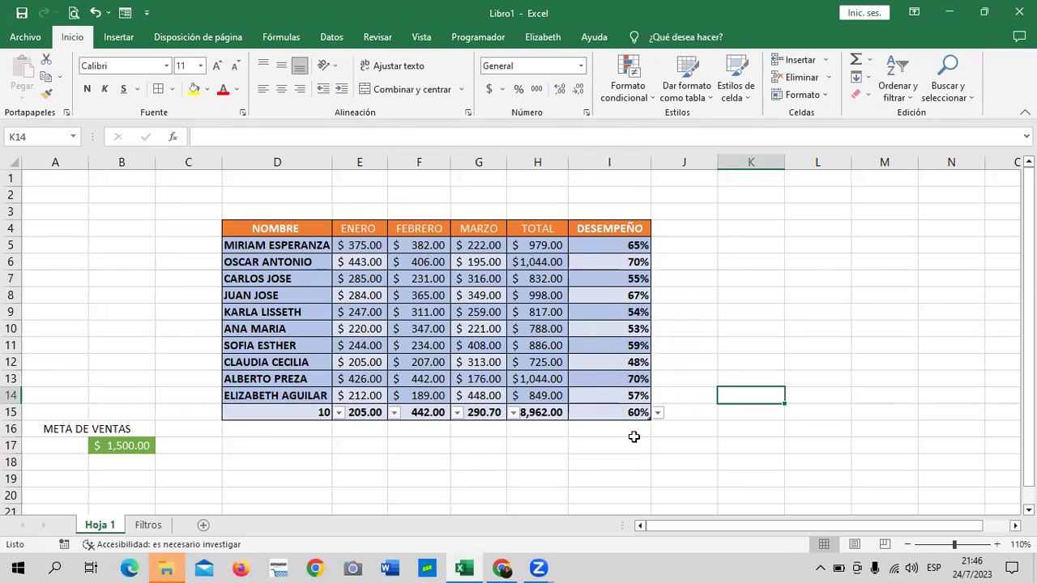
pyautogui.click(612, 414)
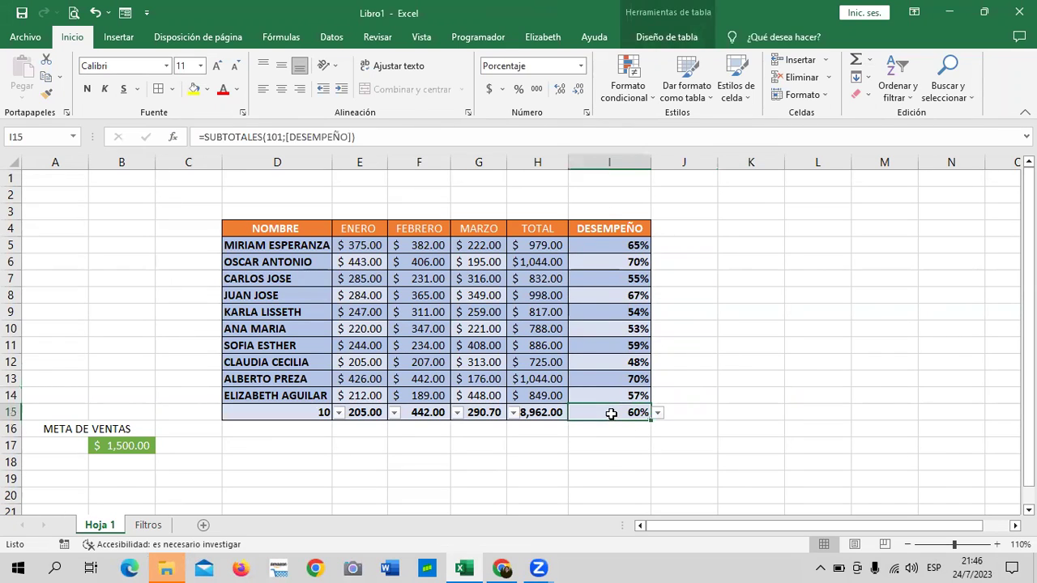
pyautogui.click(543, 414)
pyautogui.click(484, 414)
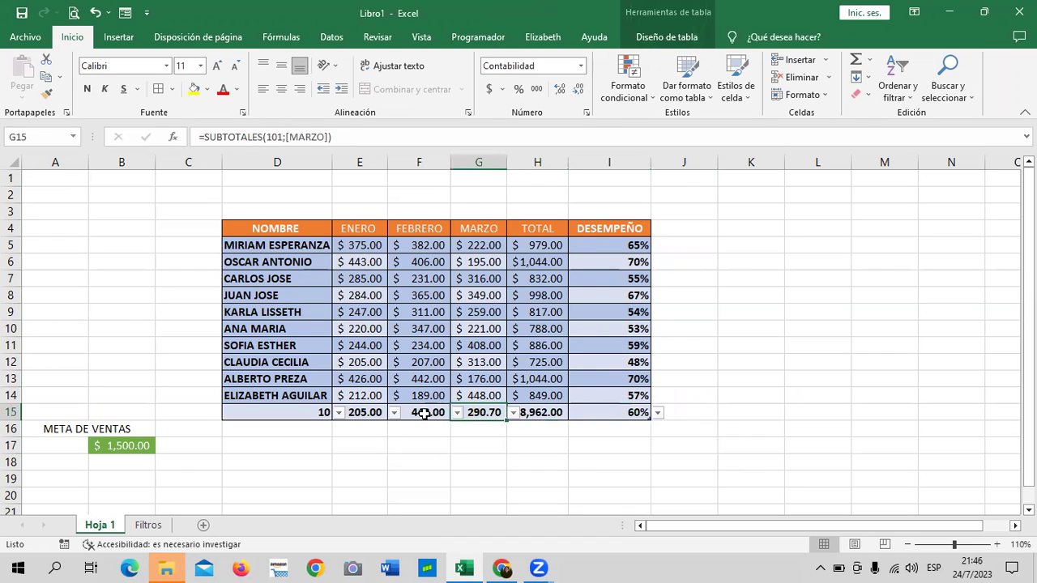
pyautogui.click(418, 414)
pyautogui.click(368, 414)
pyautogui.click(316, 414)
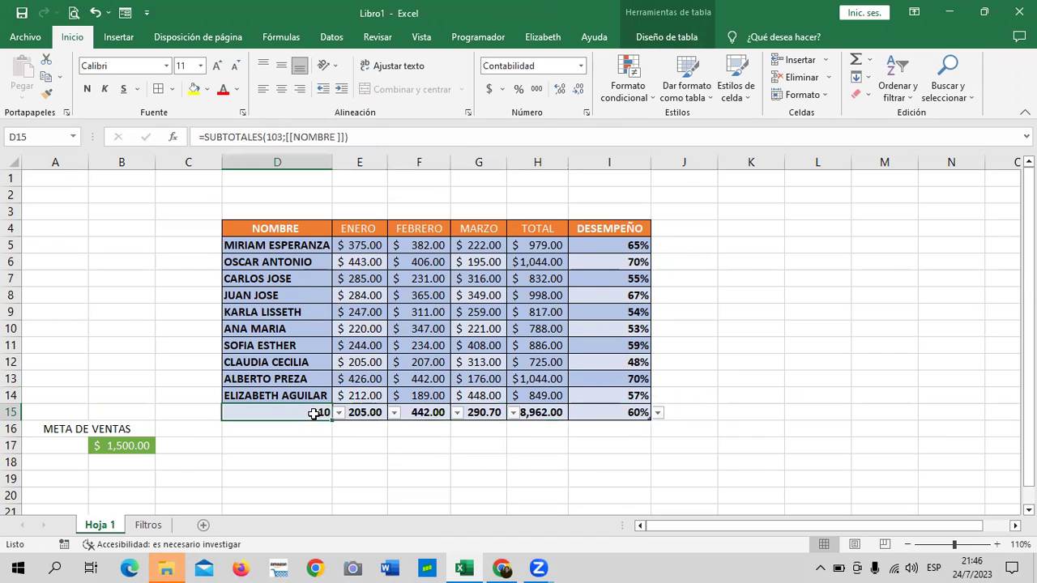
pyautogui.click(367, 414)
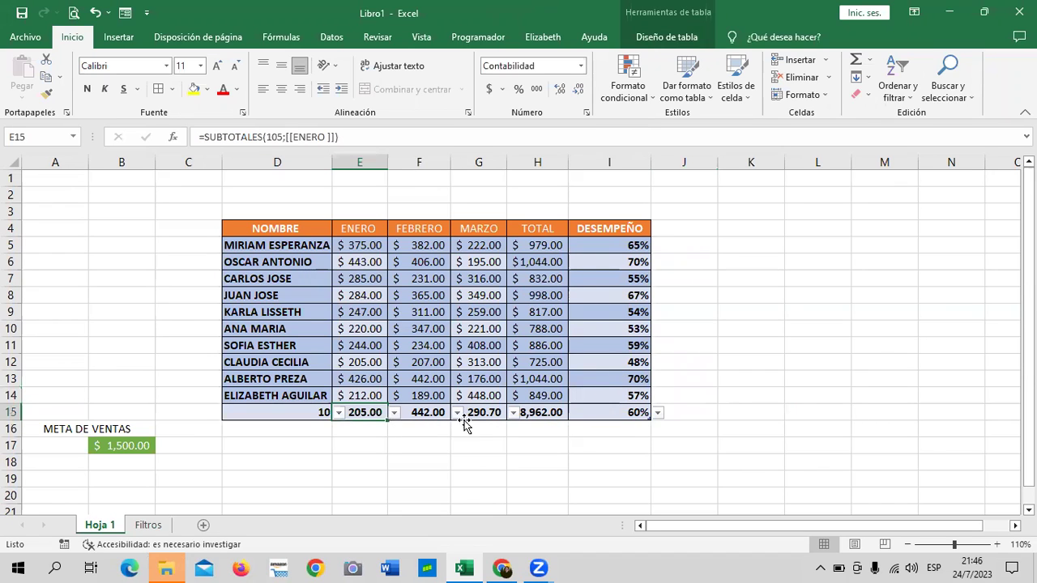
pyautogui.click(474, 415)
pyautogui.click(539, 413)
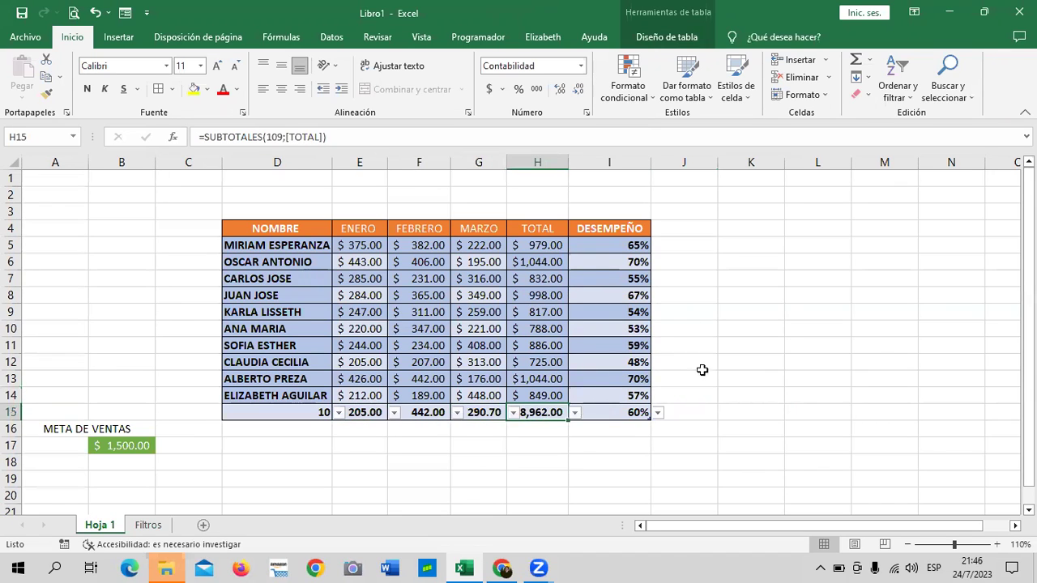
pyautogui.click(631, 413)
pyautogui.click(465, 413)
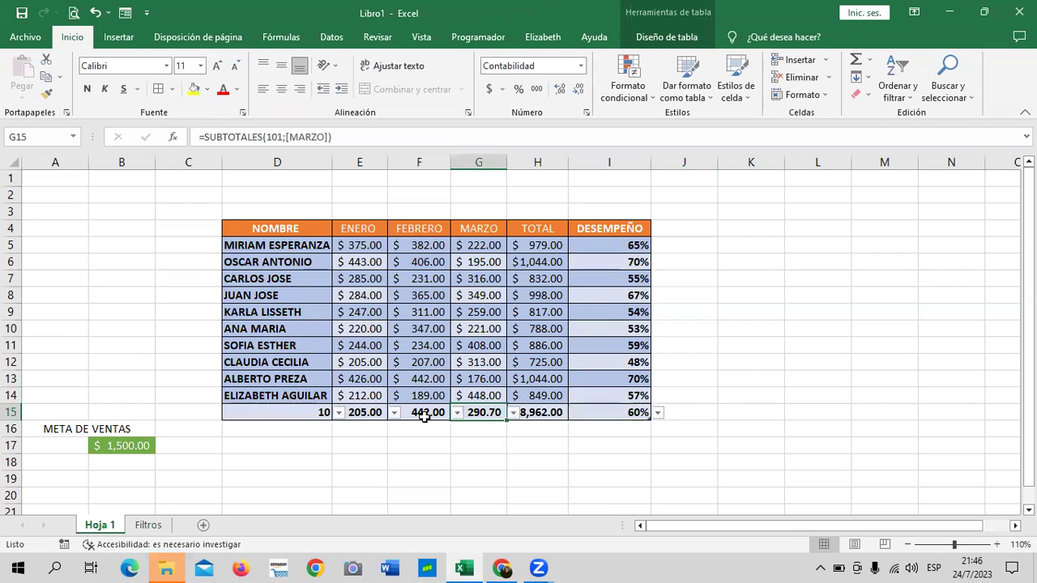
pyautogui.click(368, 413)
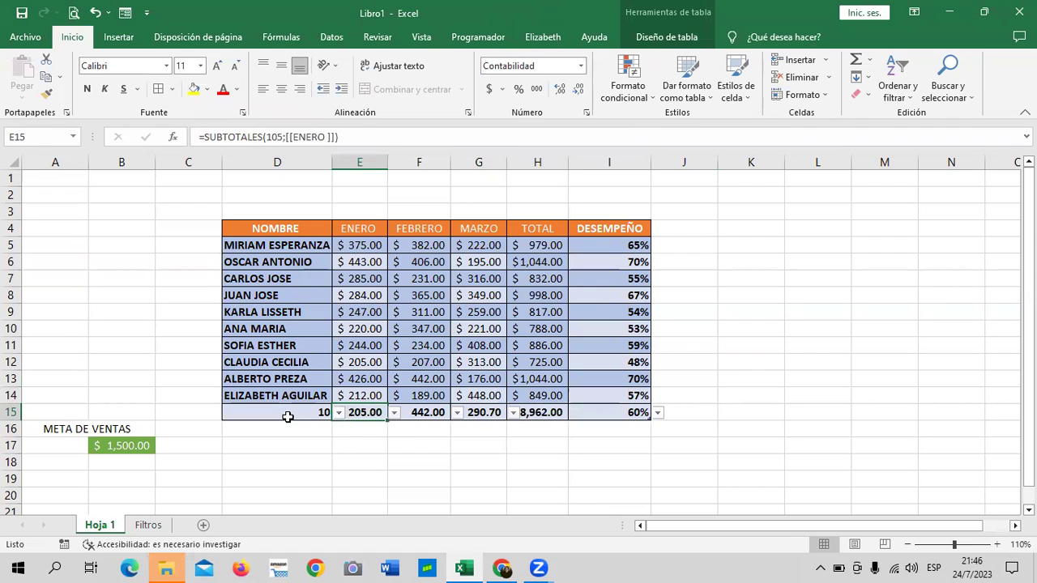
pyautogui.hotkey('ctrl', 'a')
pyautogui.click(283, 417)
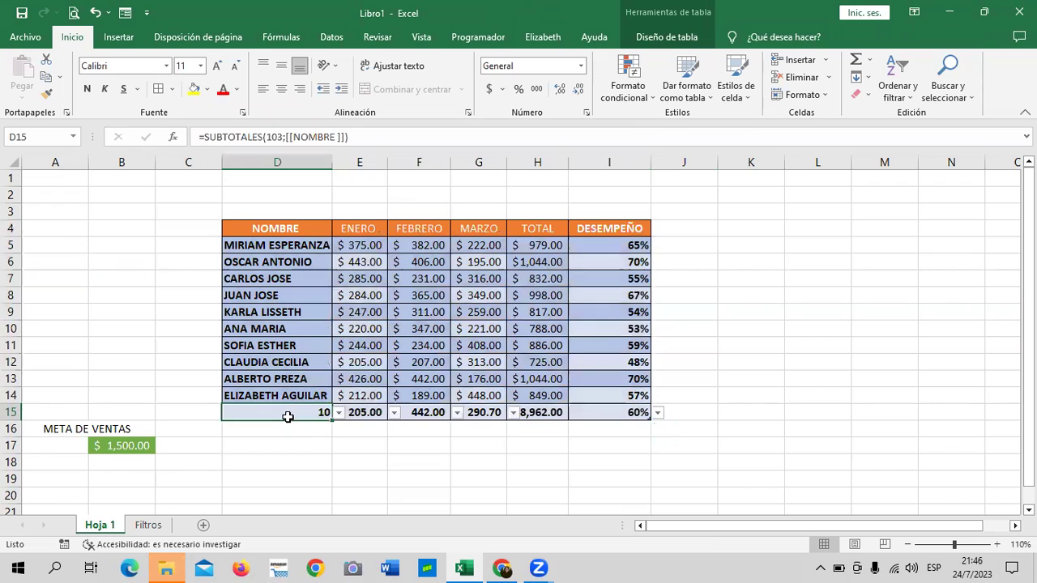
pyautogui.click(339, 414)
pyautogui.click(287, 438)
pyautogui.click(338, 413)
pyautogui.click(268, 427)
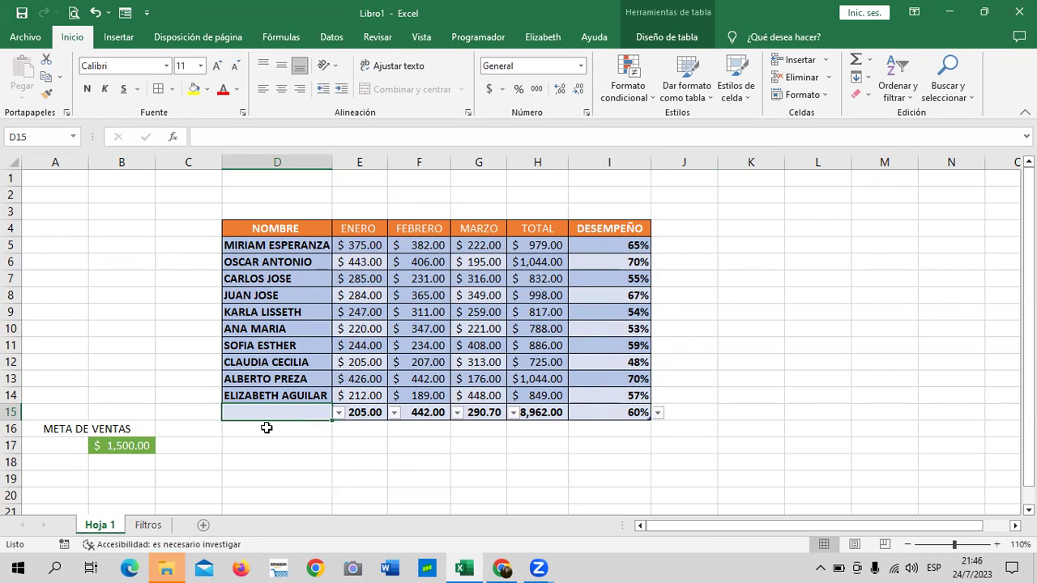
pyautogui.click(340, 446)
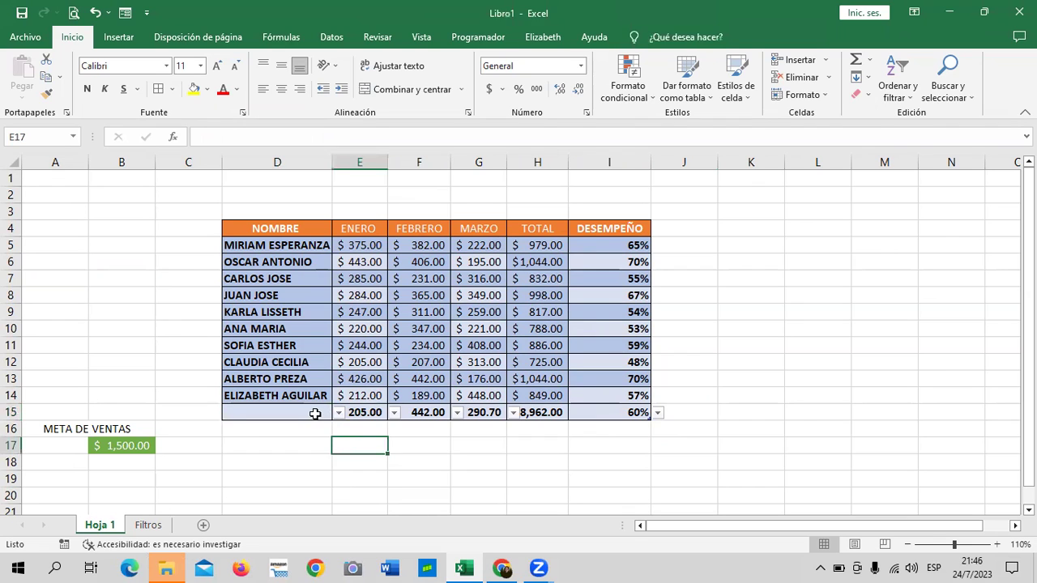
pyautogui.click(317, 414)
pyautogui.click(338, 413)
pyautogui.click(276, 437)
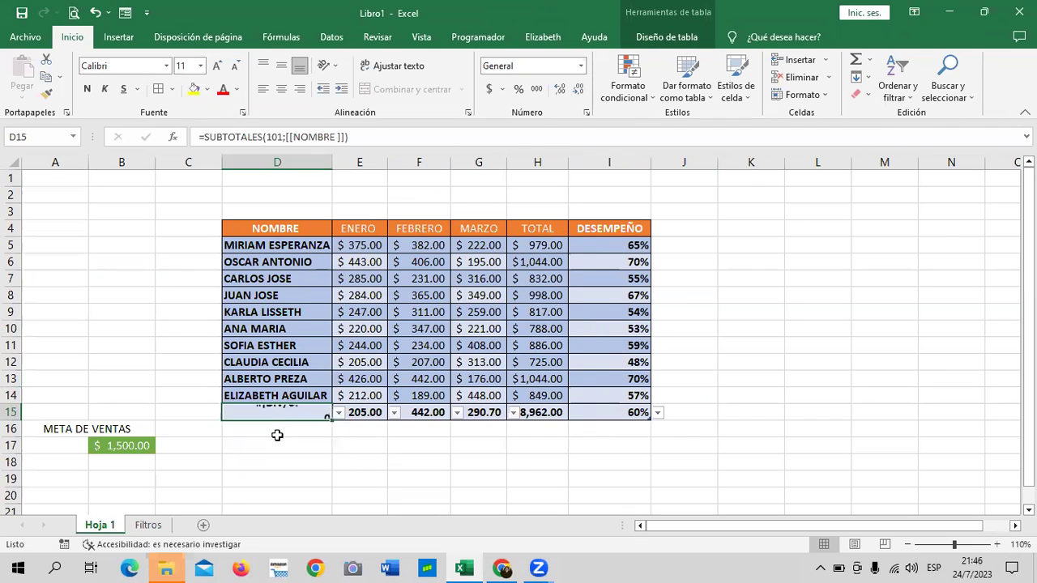
pyautogui.click(339, 413)
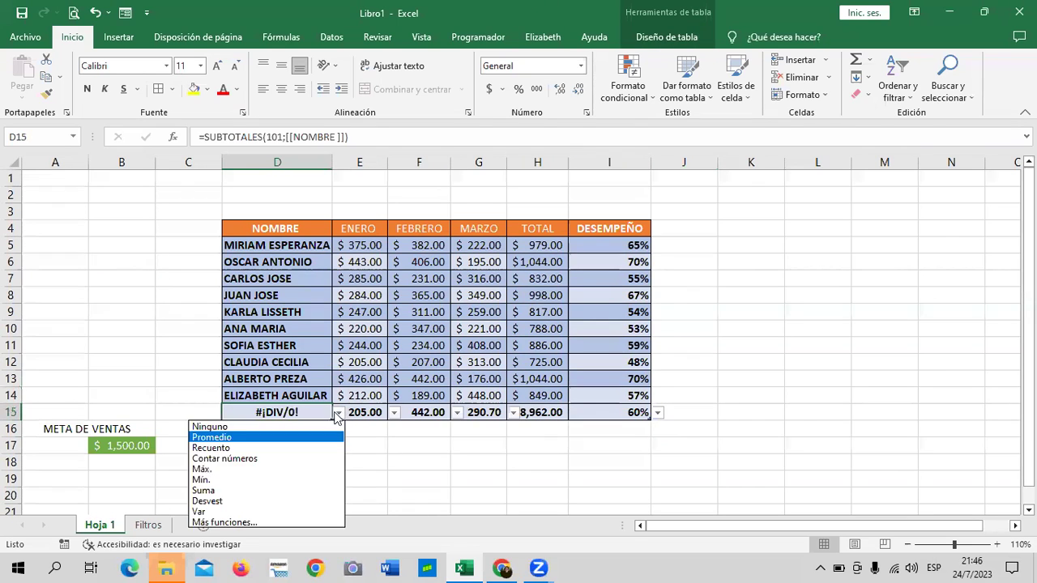
pyautogui.click(277, 448)
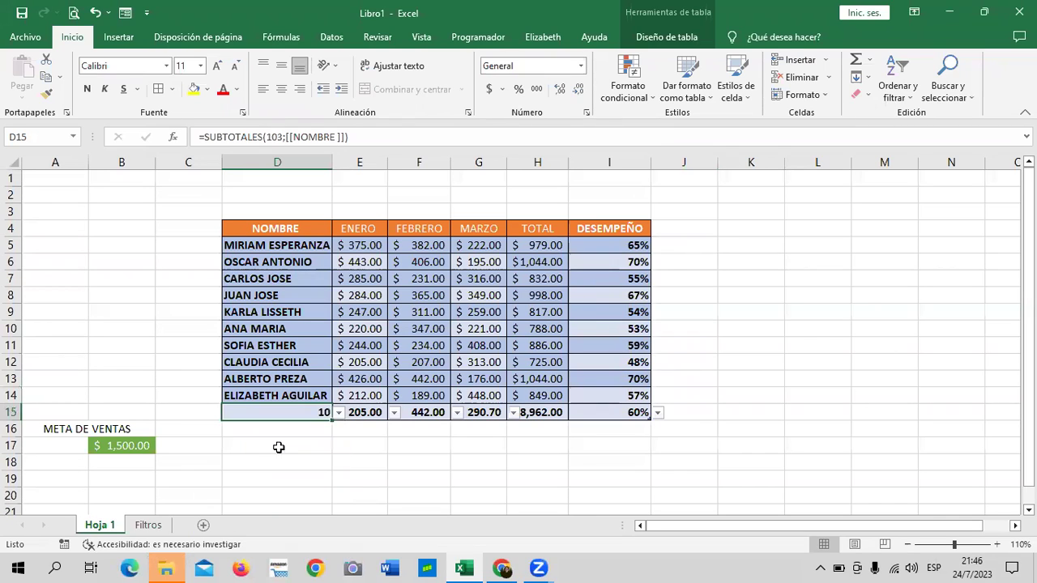
pyautogui.click(389, 443)
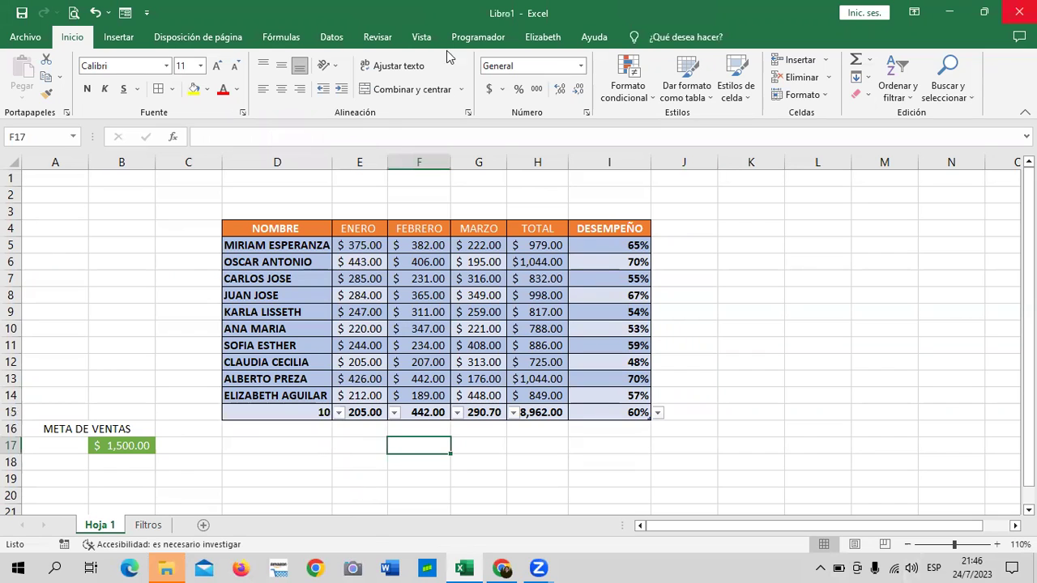
# Uncheck Fila de totales in Diseño de tabla, then check it again to restore the Total row
pyautogui.click(296, 411)
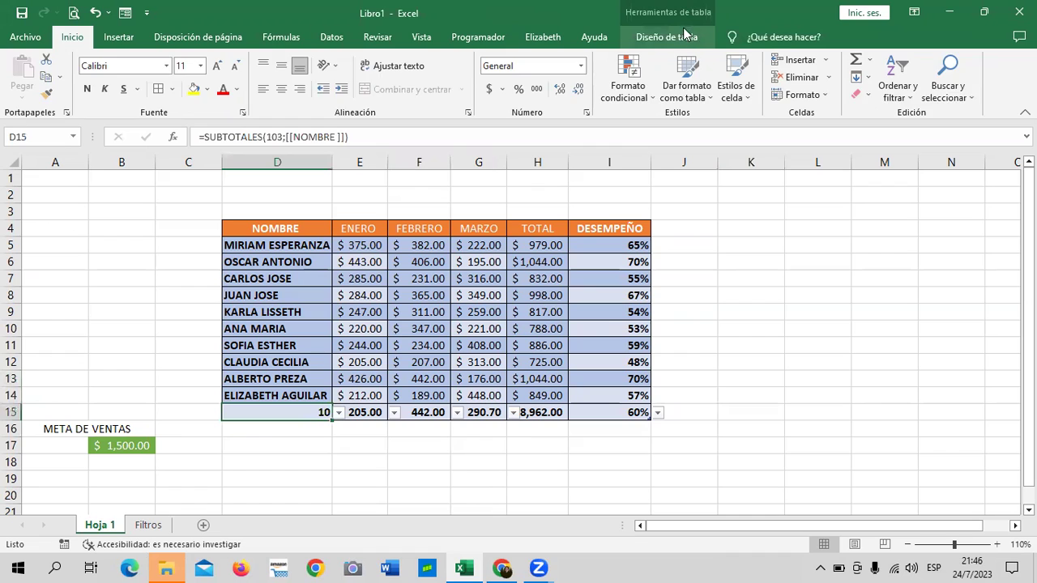
pyautogui.click(684, 36)
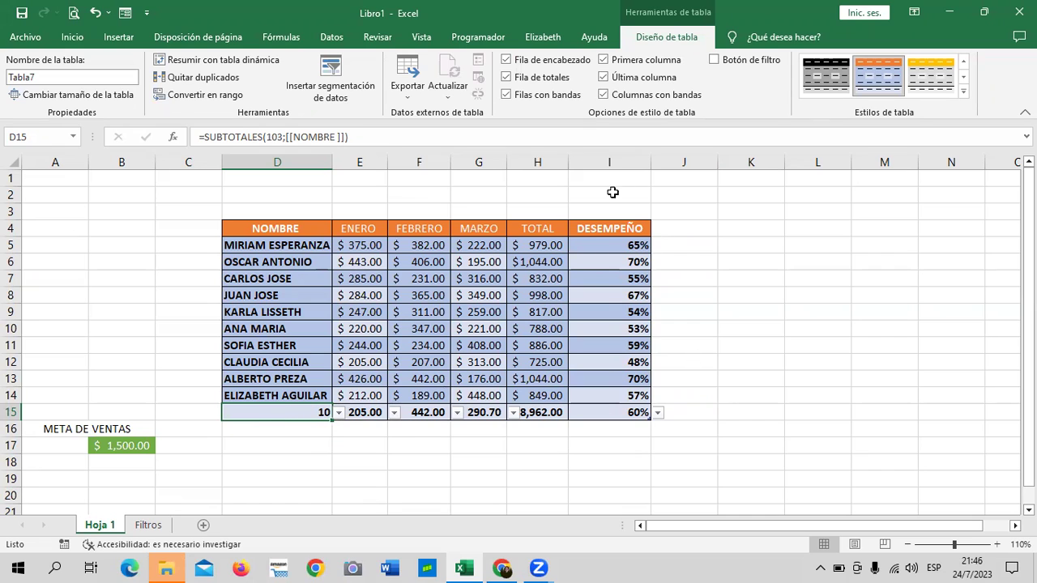
pyautogui.click(507, 78)
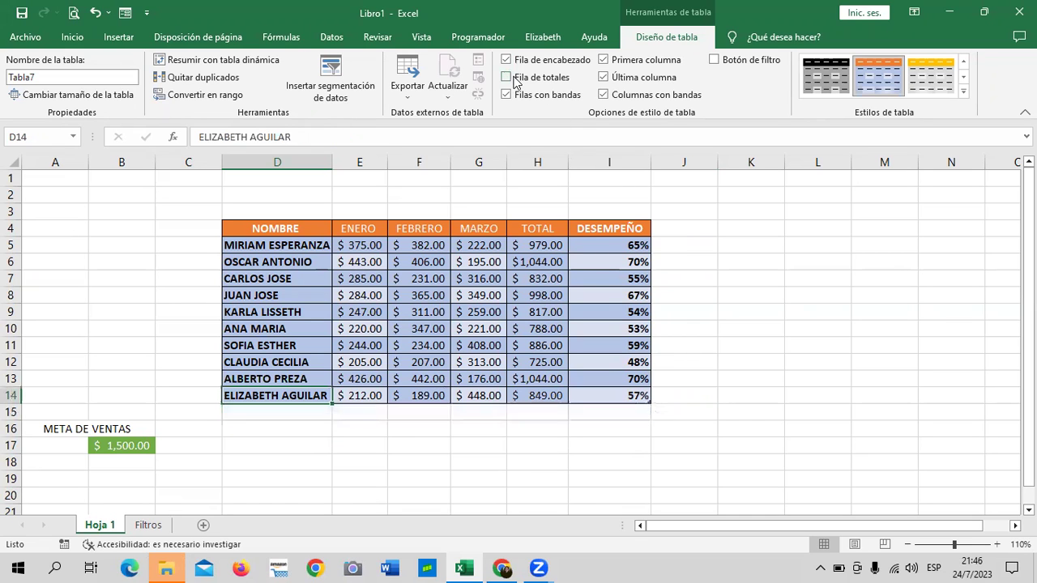
pyautogui.click(776, 379)
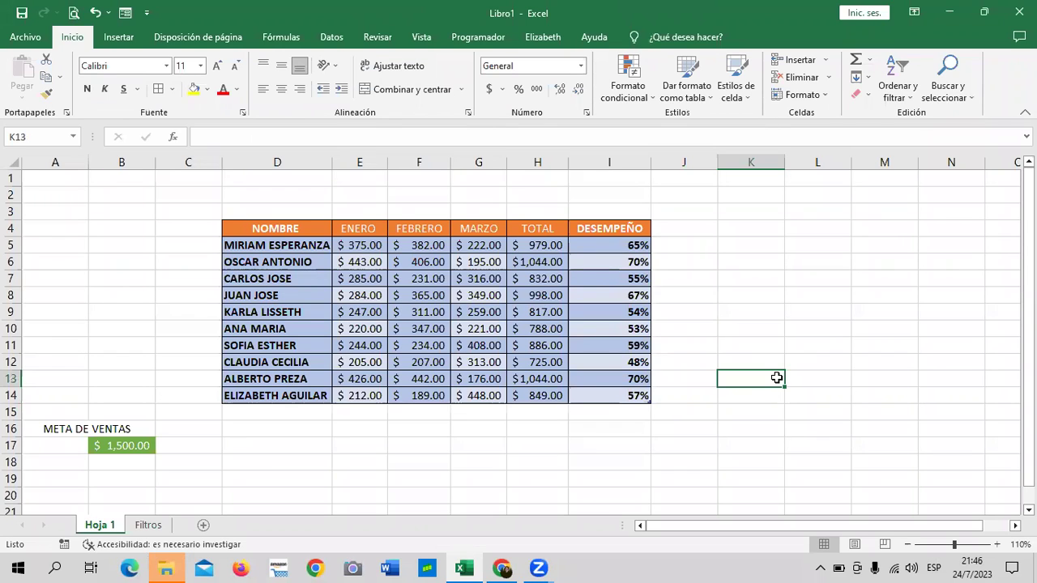
pyautogui.click(534, 312)
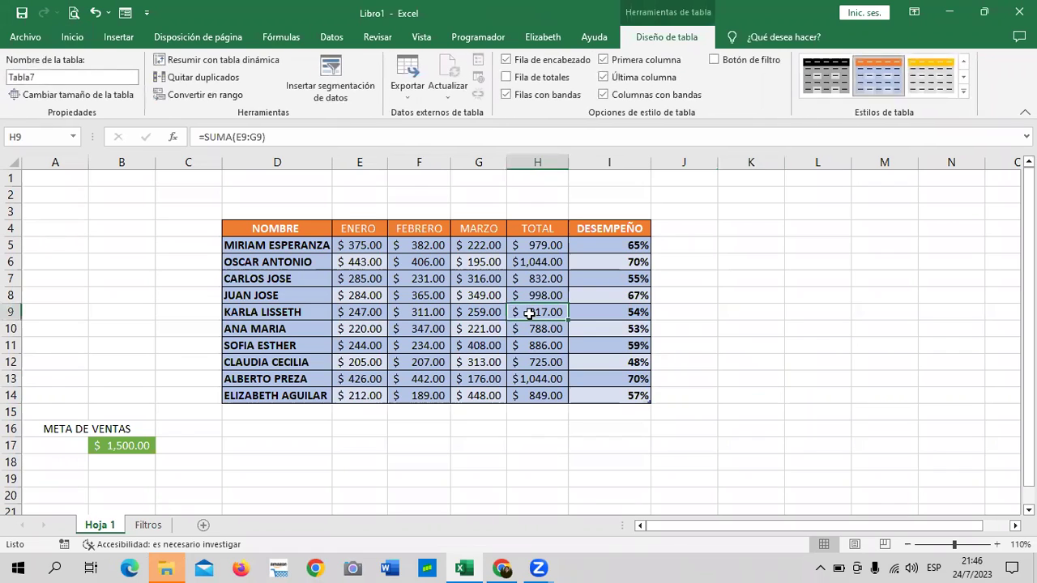
pyautogui.click(507, 78)
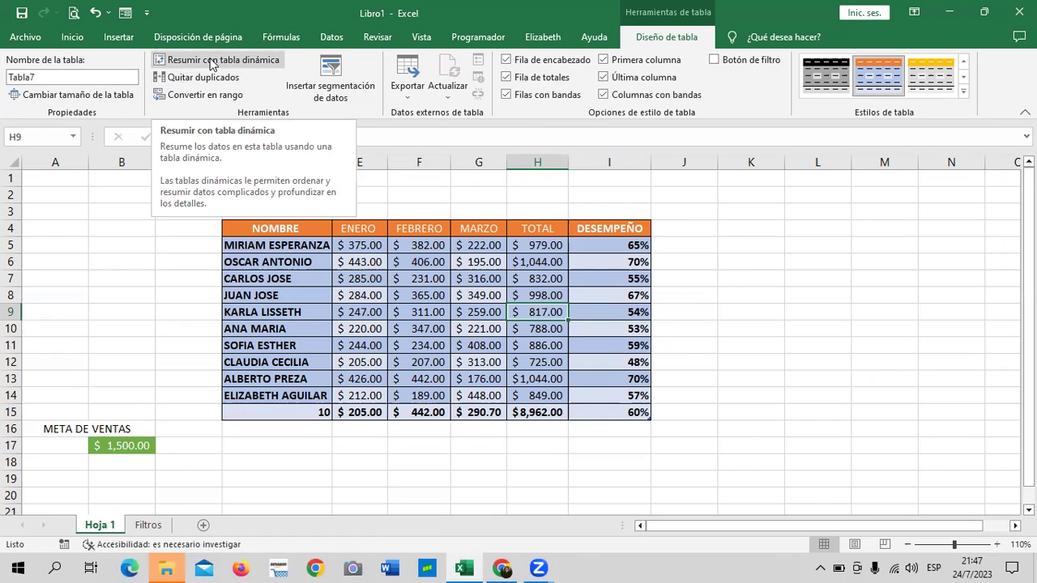
pyautogui.click(167, 78)
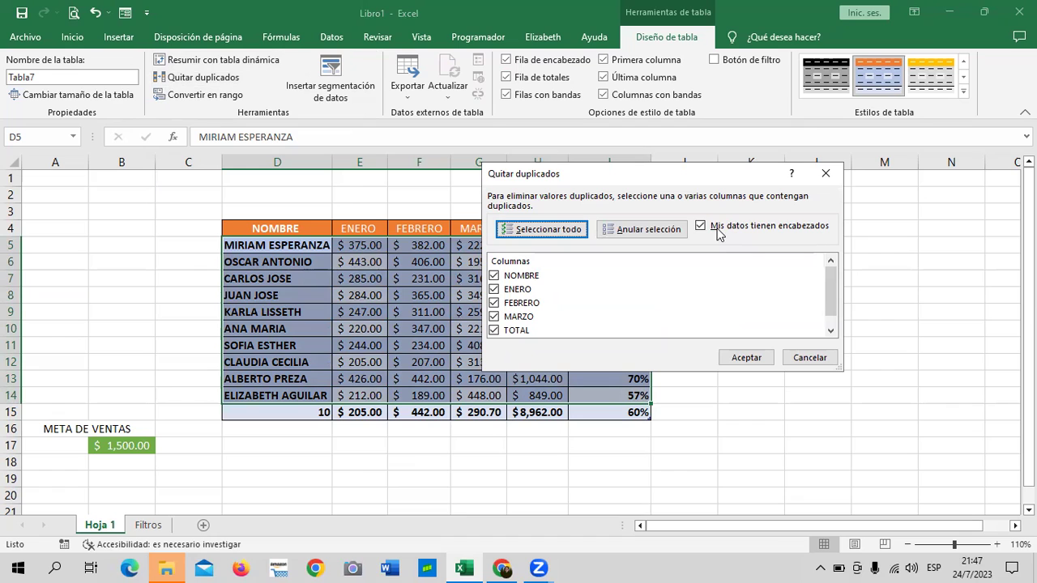
pyautogui.click(651, 231)
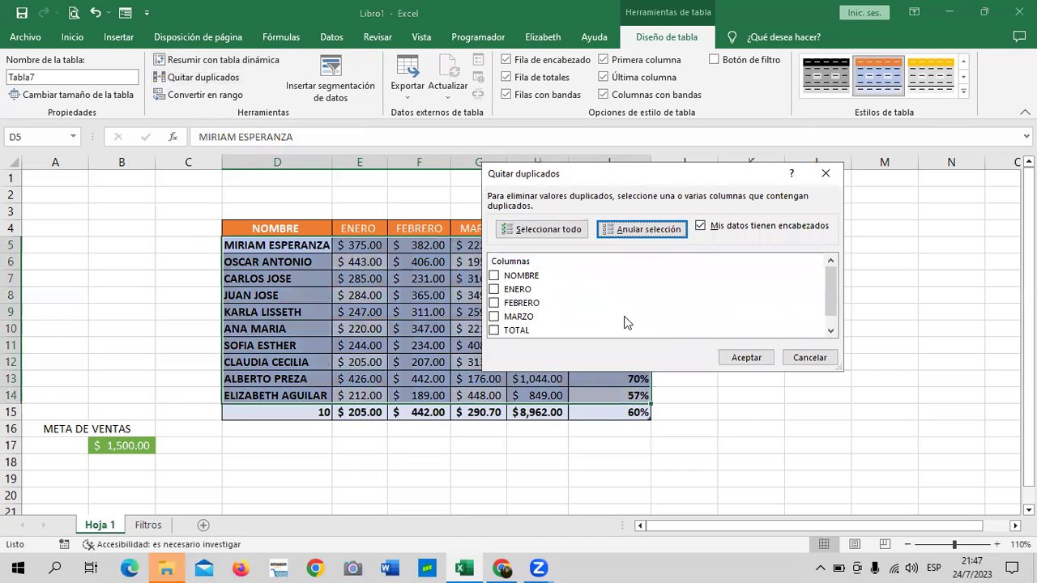
pyautogui.click(806, 358)
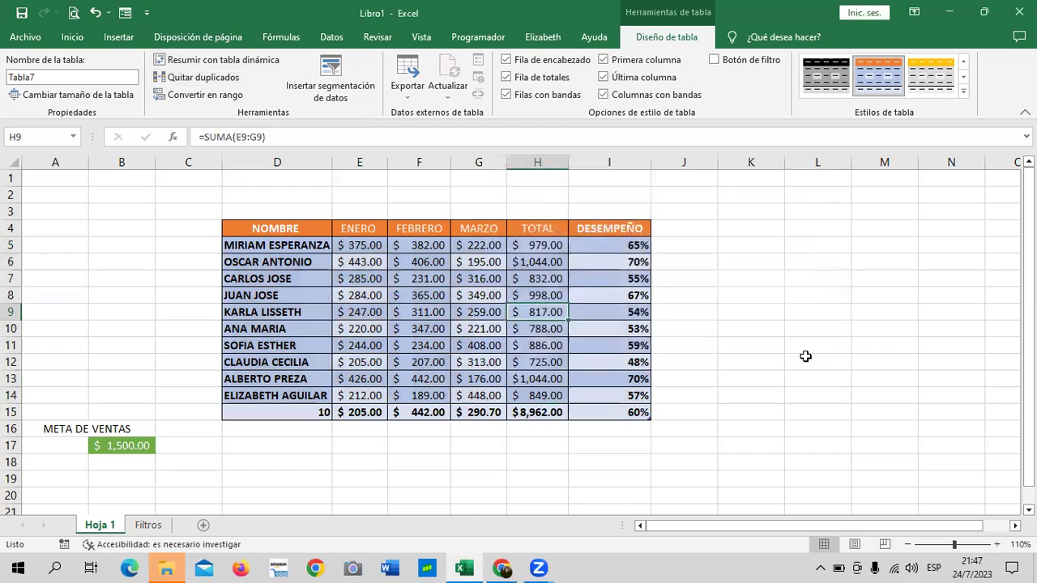
pyautogui.click(806, 361)
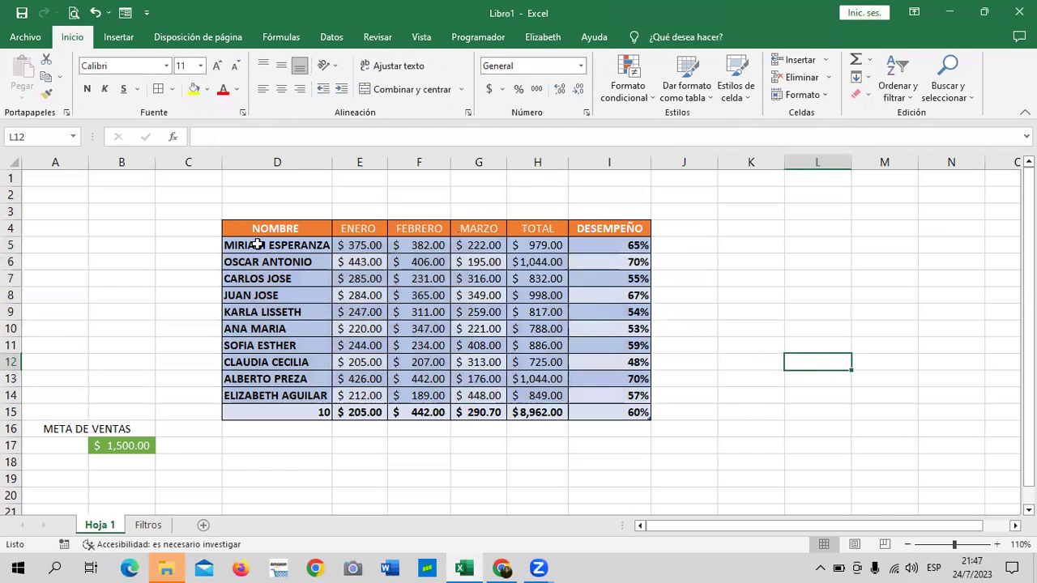
# Copy the name from D13 and paste it over the first name in D5
pyautogui.click(246, 378)
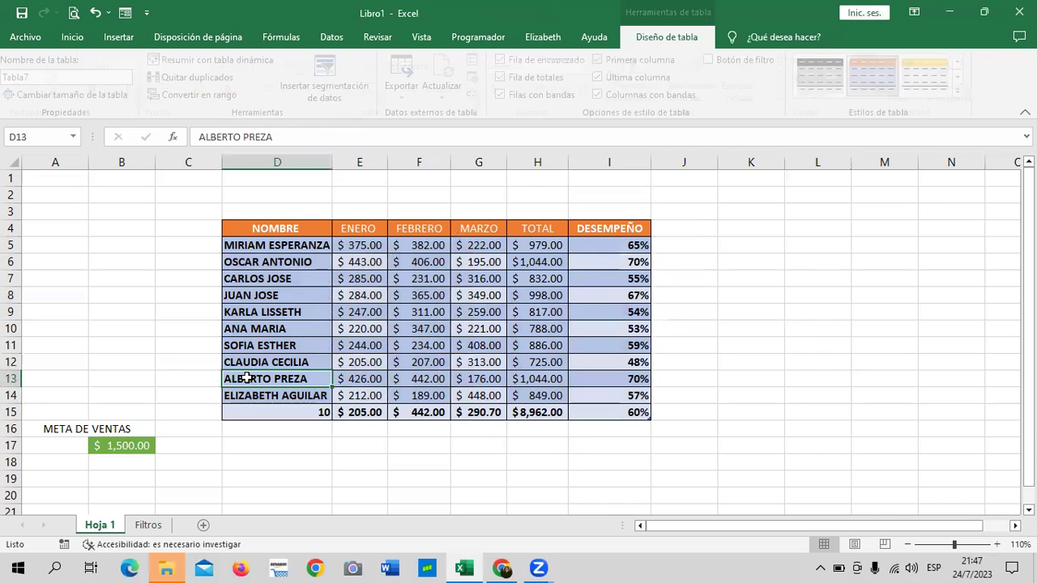
pyautogui.rightClick(247, 378)
pyautogui.click(279, 202)
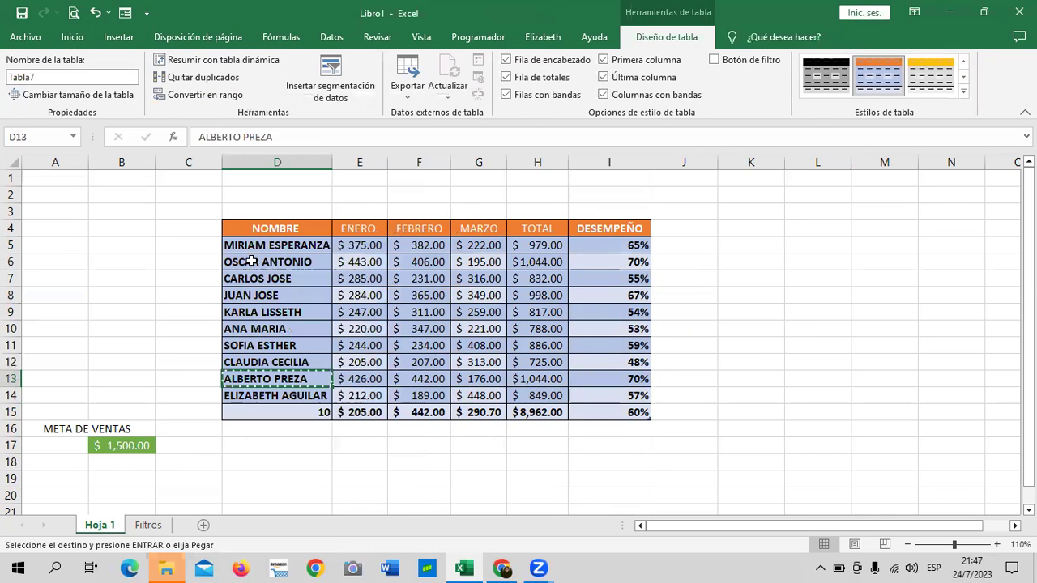
pyautogui.click(247, 244)
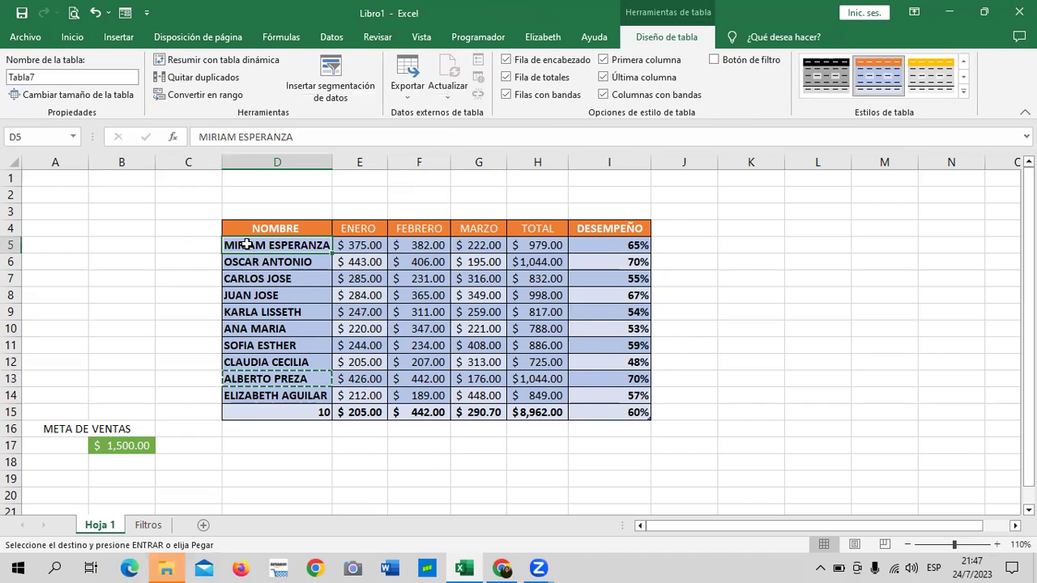
pyautogui.hotkey('ctrl', 'v')
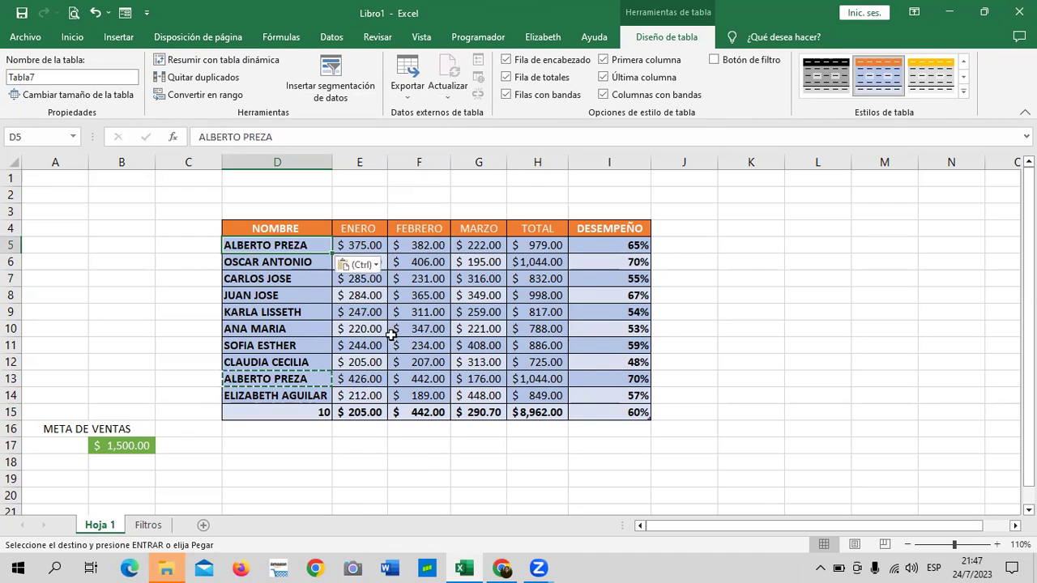
pyautogui.click(869, 287)
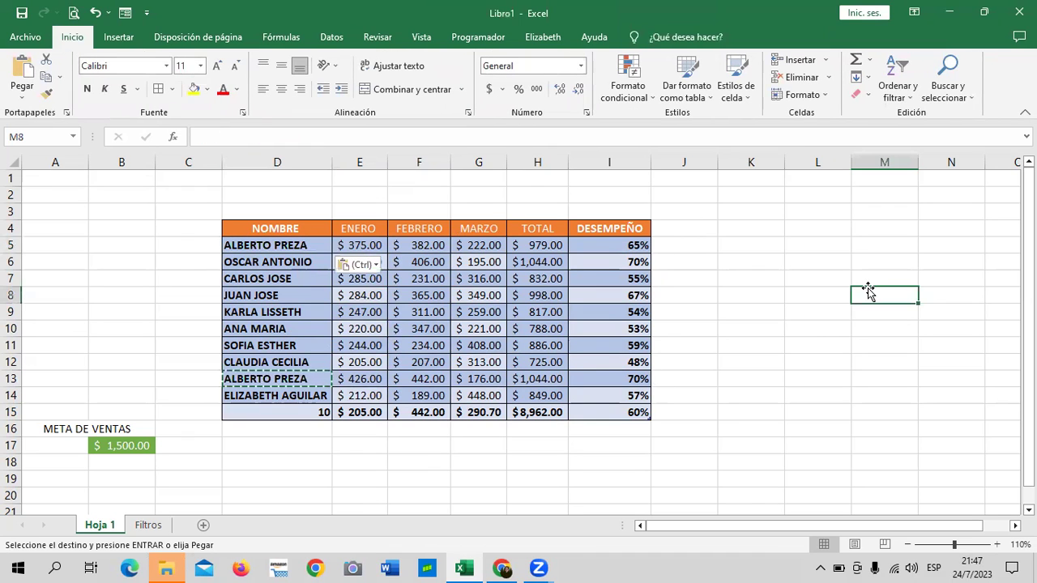
pyautogui.click(278, 243)
pyautogui.press('Escape')
pyautogui.click(322, 366)
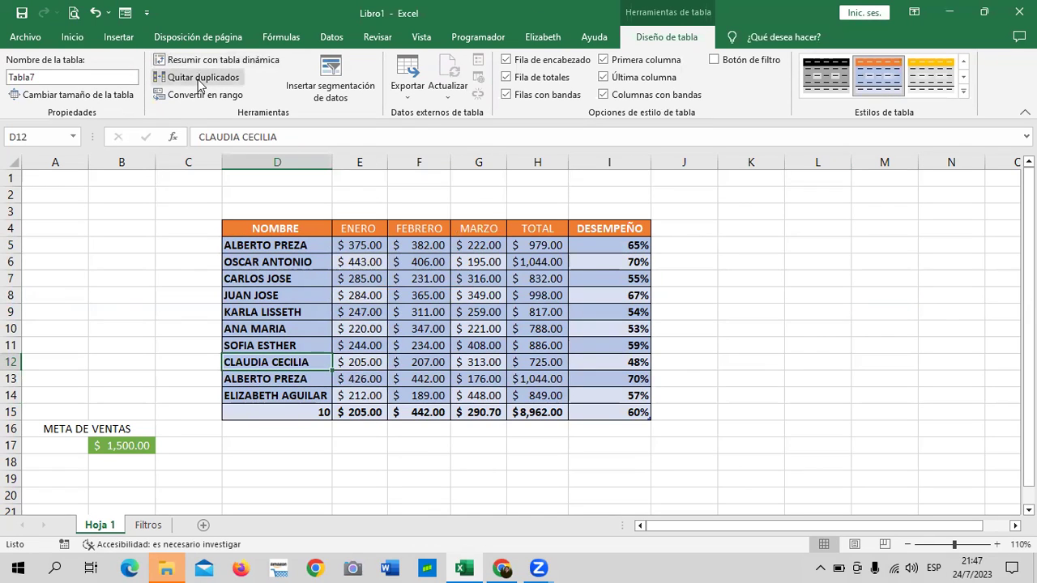
pyautogui.click(203, 78)
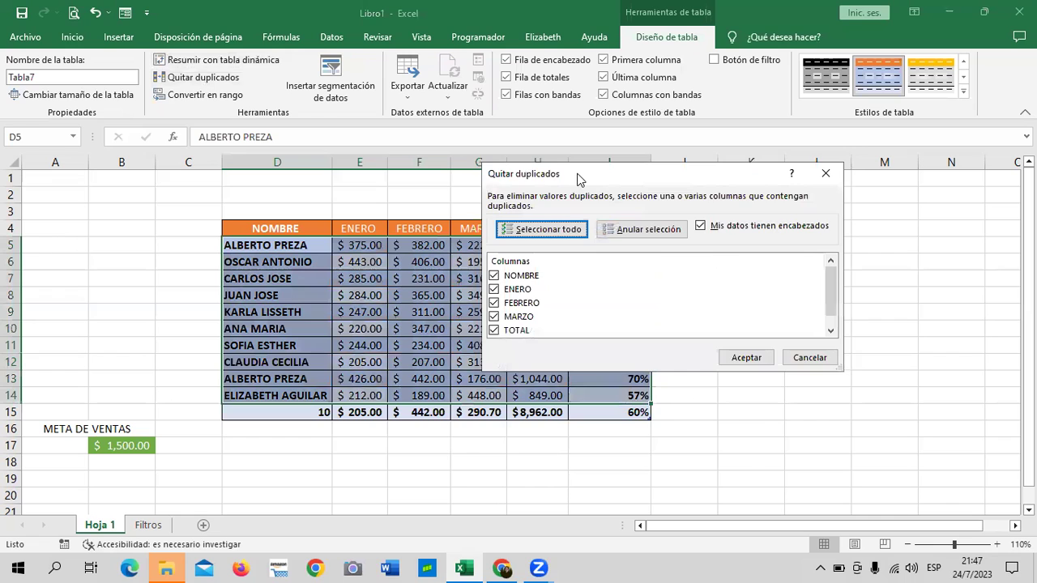
pyautogui.moveTo(579, 179); pyautogui.dragTo(564, 153)
pyautogui.click(627, 204)
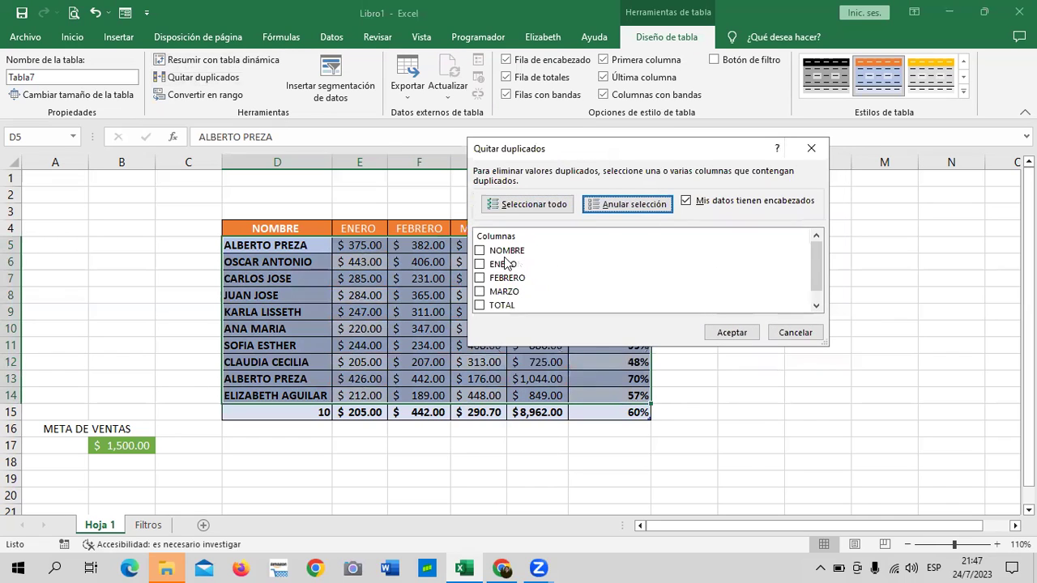
pyautogui.click(479, 250)
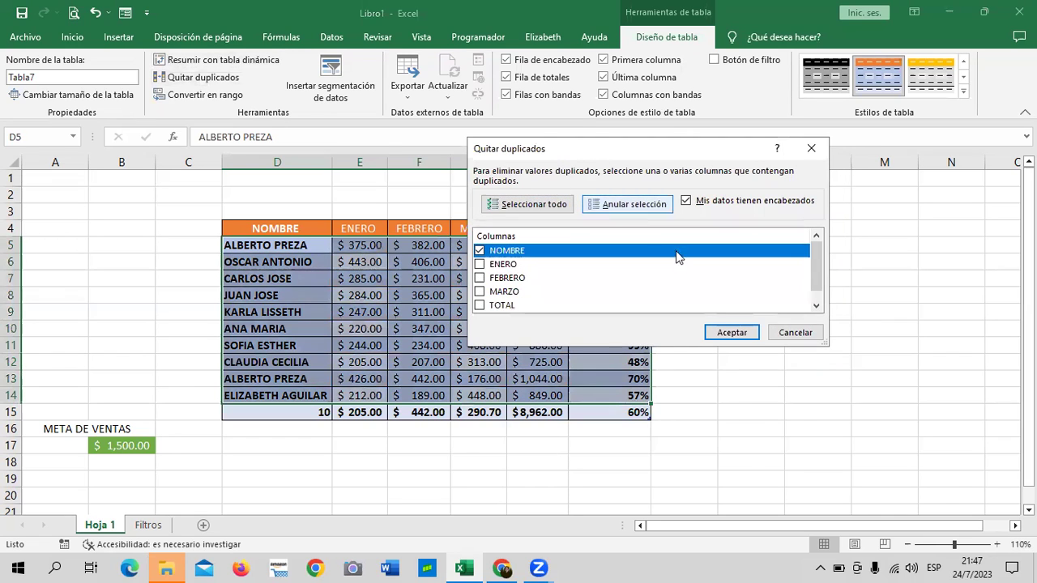
pyautogui.click(731, 333)
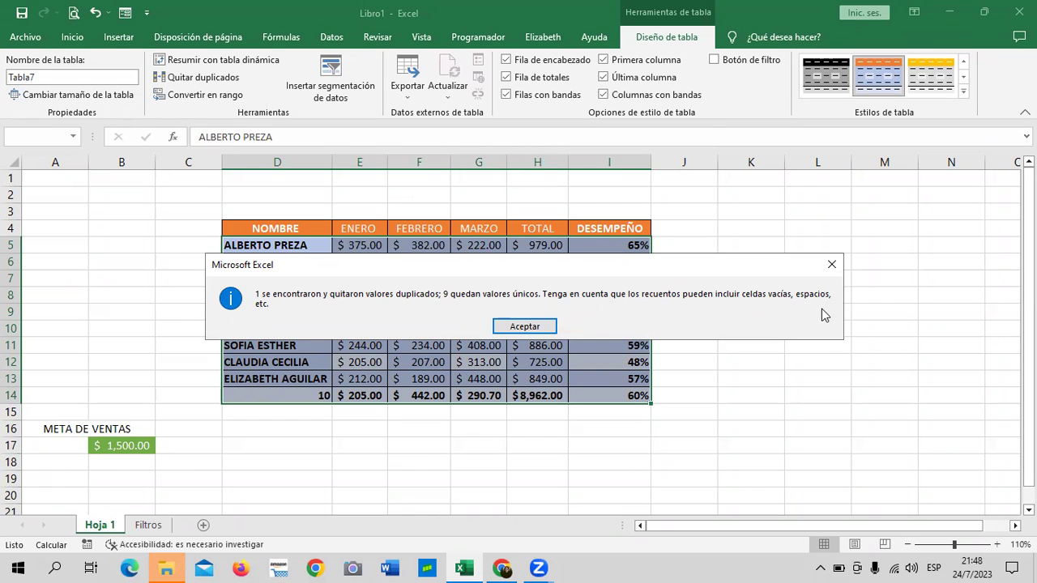
pyautogui.click(548, 325)
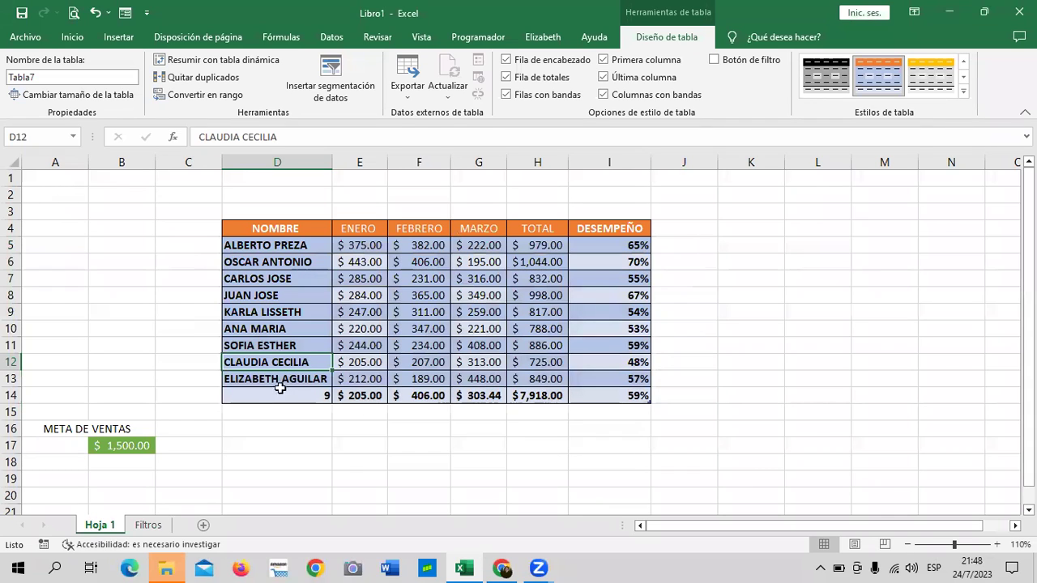
pyautogui.click(621, 395)
pyautogui.click(536, 397)
pyautogui.click(479, 395)
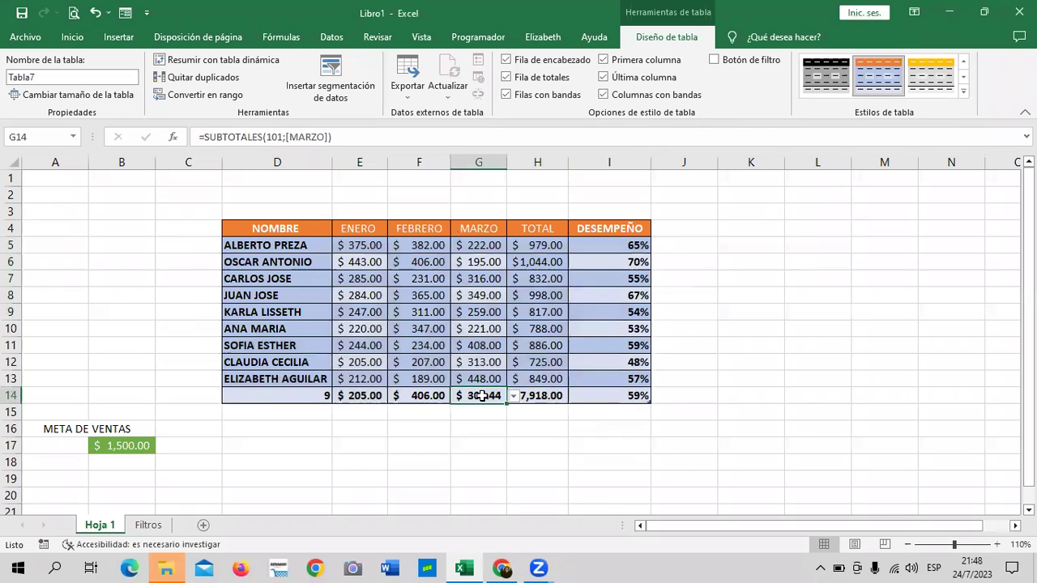
pyautogui.click(415, 395)
pyautogui.click(348, 397)
pyautogui.click(285, 393)
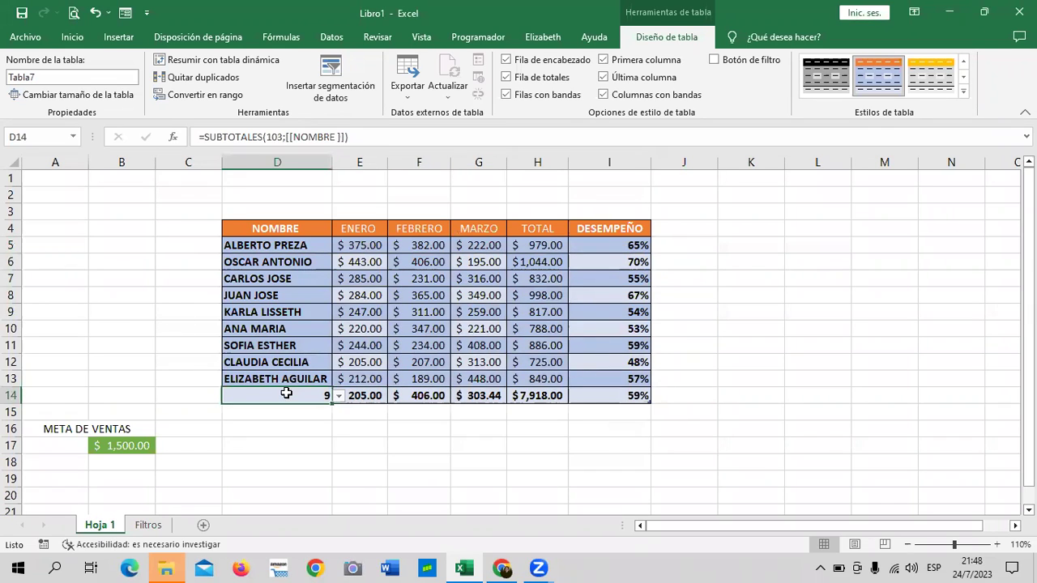
pyautogui.click(94, 13)
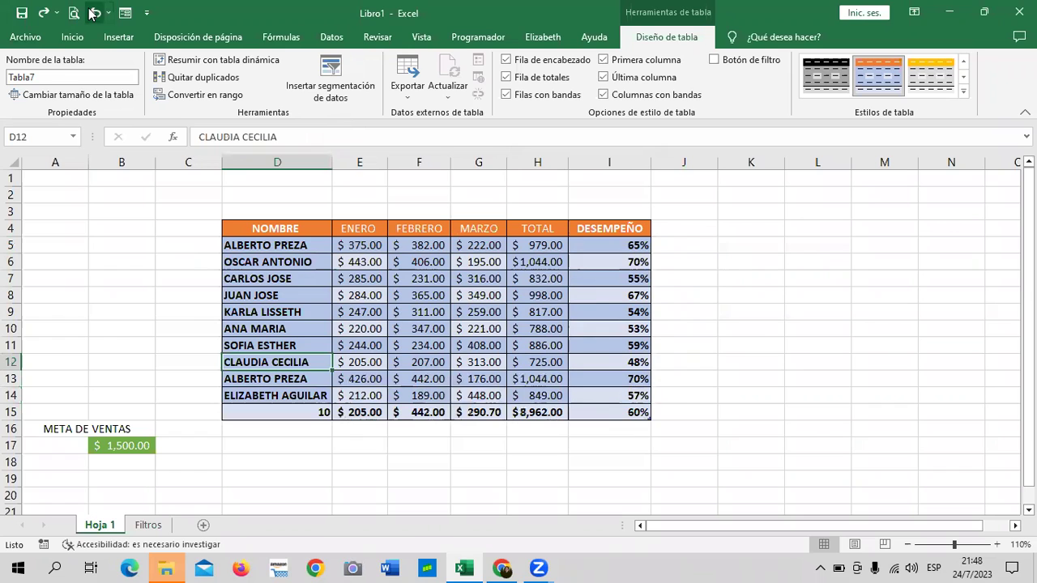
# Undo back to the original D5 name and no totals row, reverting a stray paste into H9
pyautogui.click(94, 13)
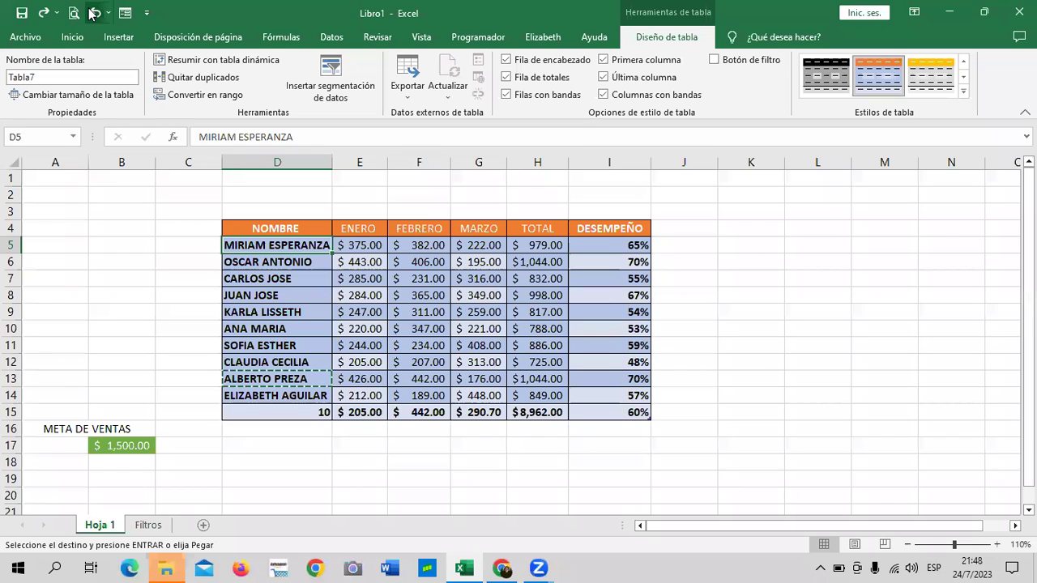
pyautogui.click(94, 13)
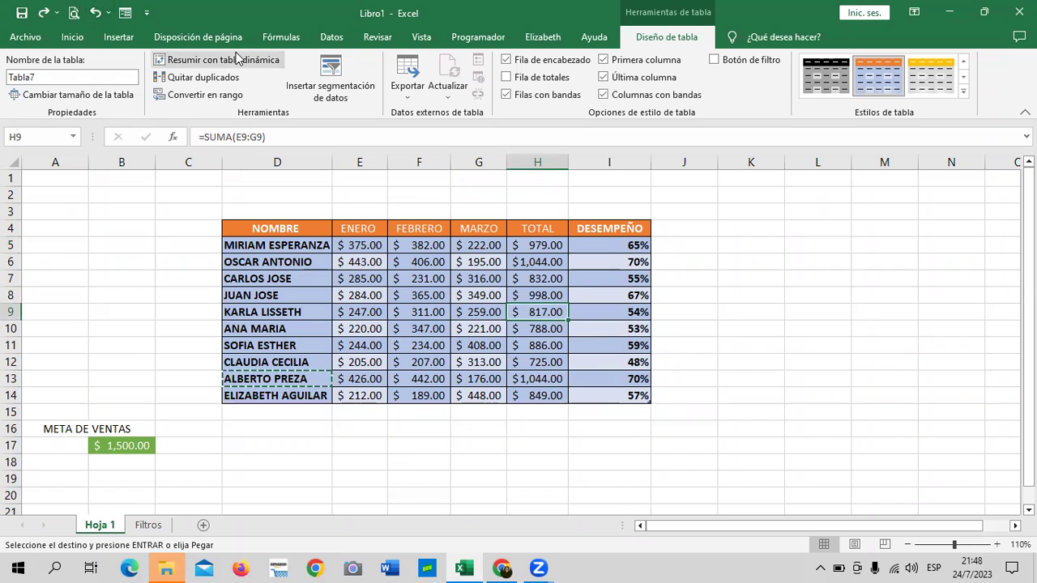
pyautogui.hotkey('ctrl', 'v')
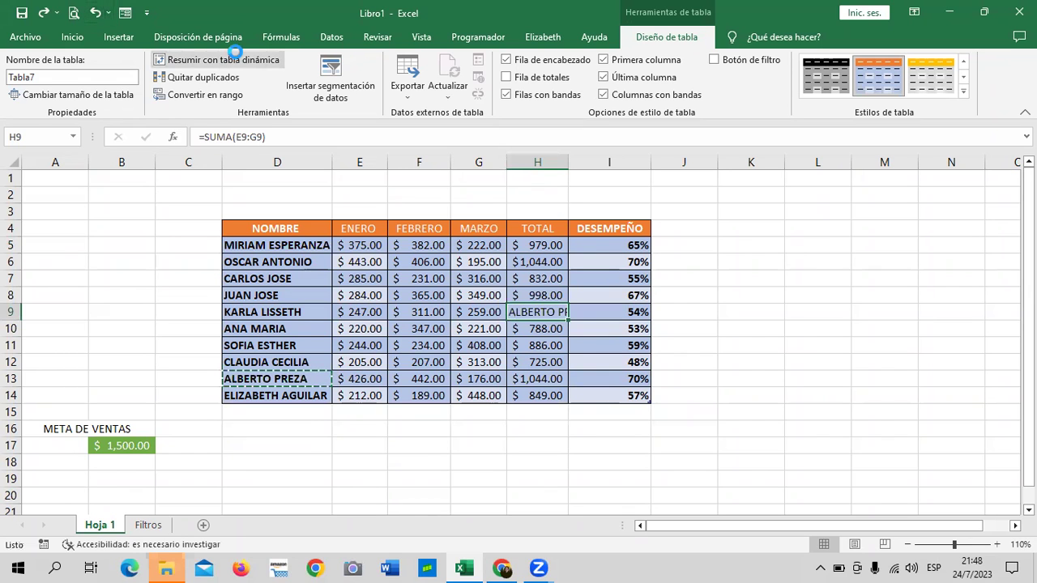
pyautogui.click(759, 364)
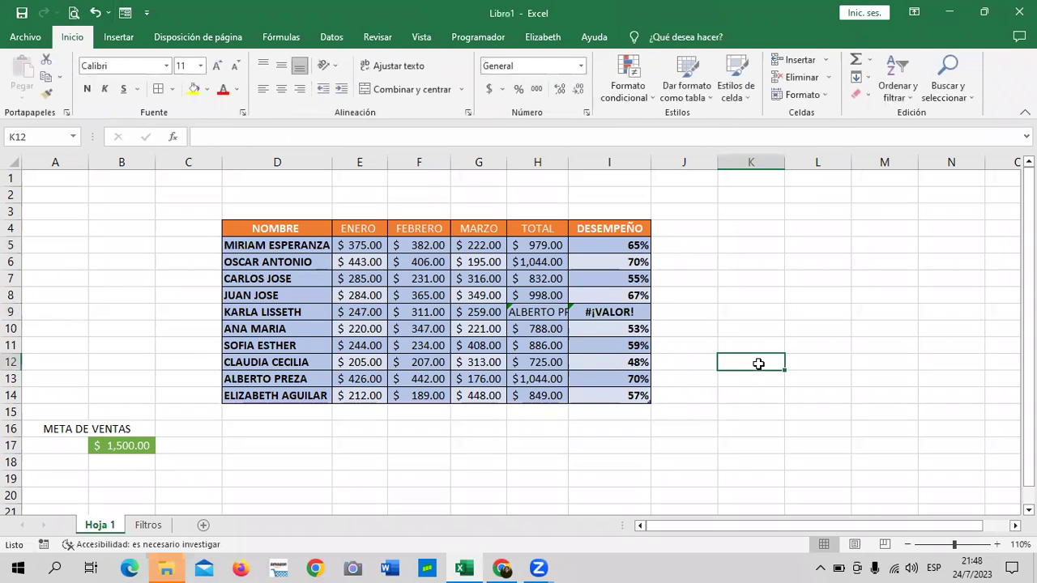
pyautogui.hotkey('ctrl', 'z')
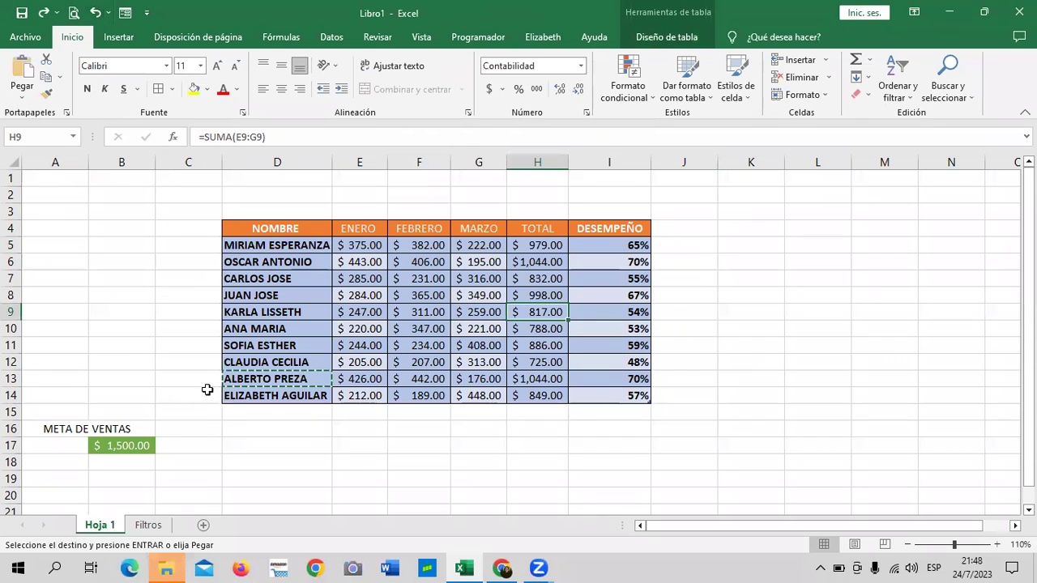
pyautogui.press('Escape')
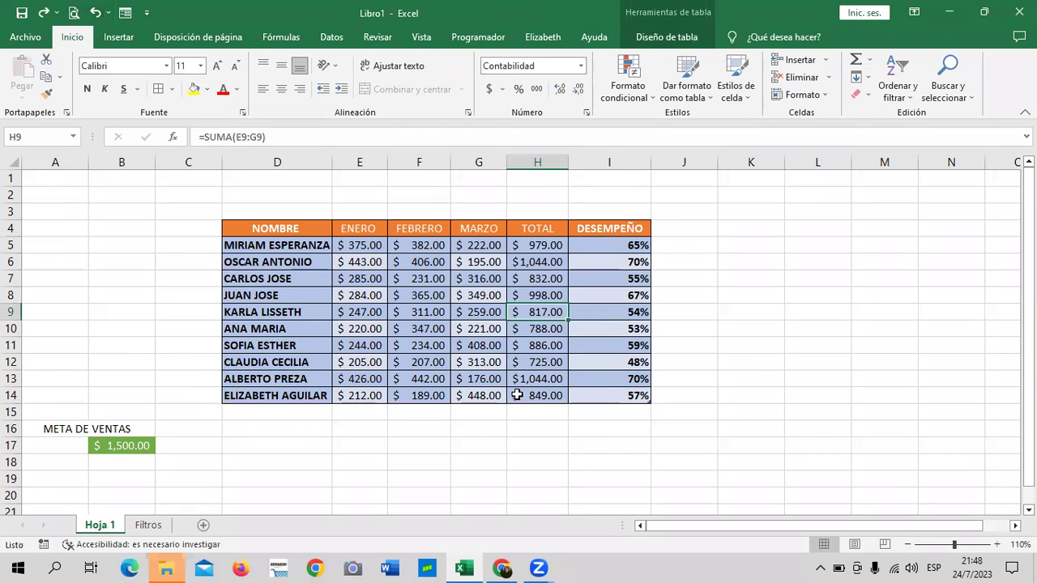
pyautogui.click(737, 409)
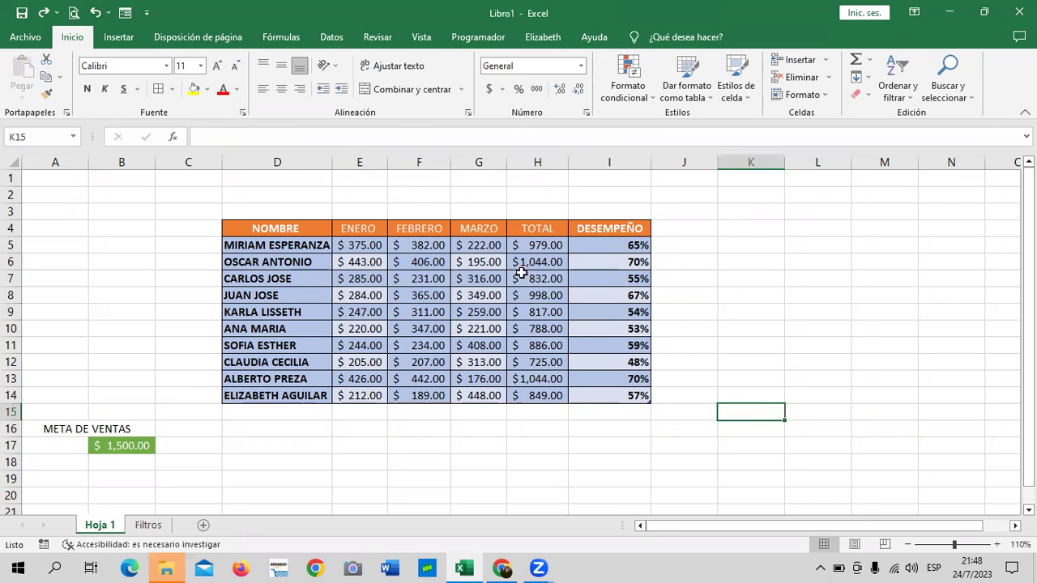
pyautogui.click(502, 315)
# Turn Fila de totales back on under the sales table
pyautogui.click(666, 36)
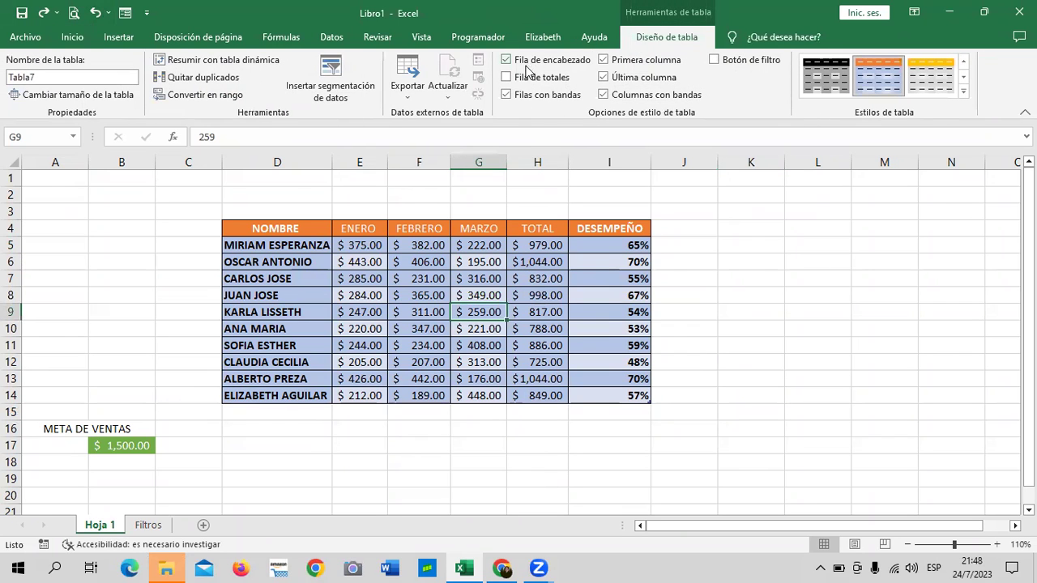
pyautogui.click(529, 77)
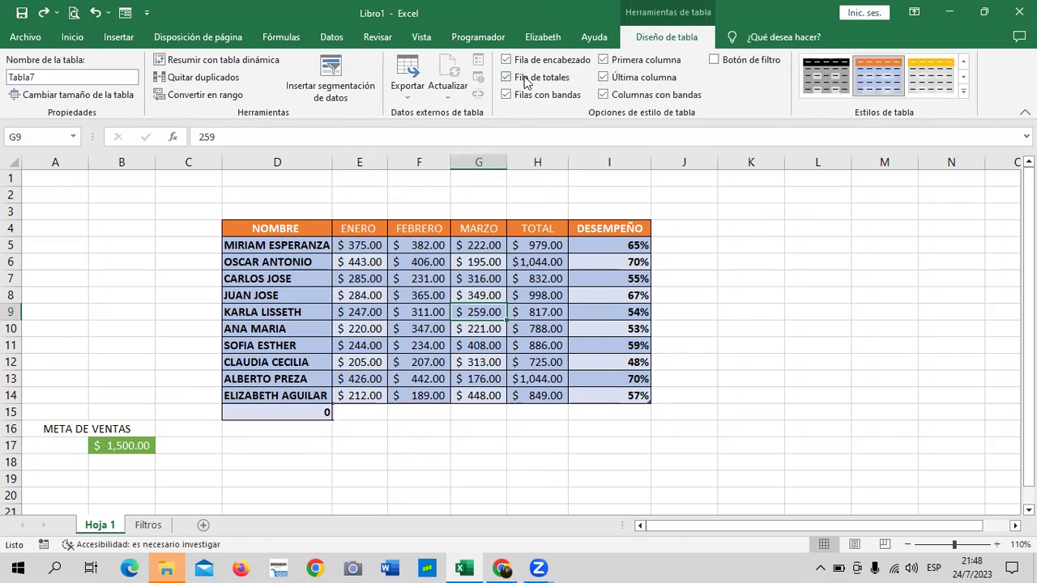
pyautogui.click(720, 408)
pyautogui.click(287, 411)
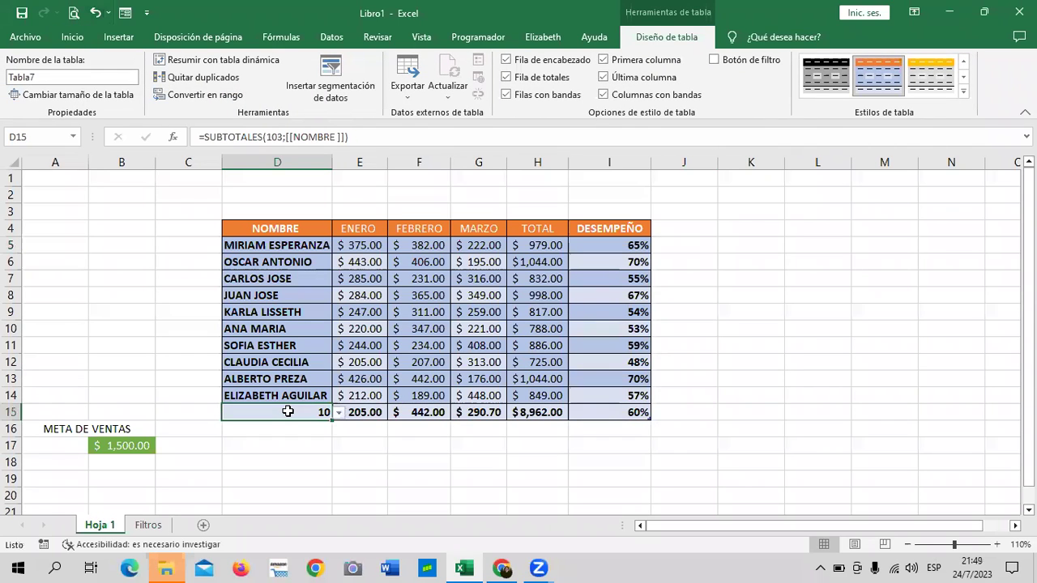
pyautogui.click(378, 447)
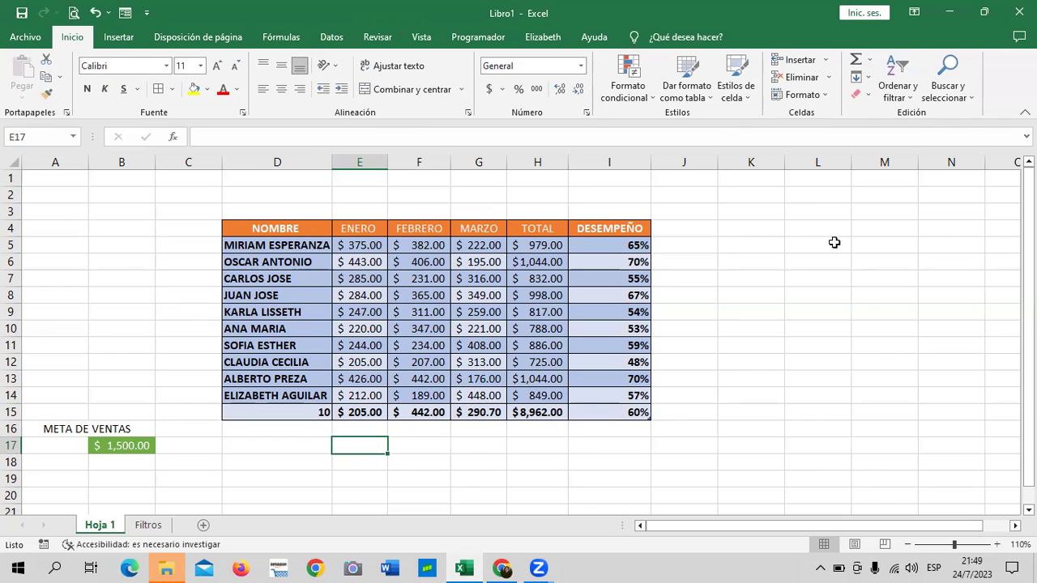
# Keep Recuento as the NOMBRE total so it counts 10 names
pyautogui.click(280, 394)
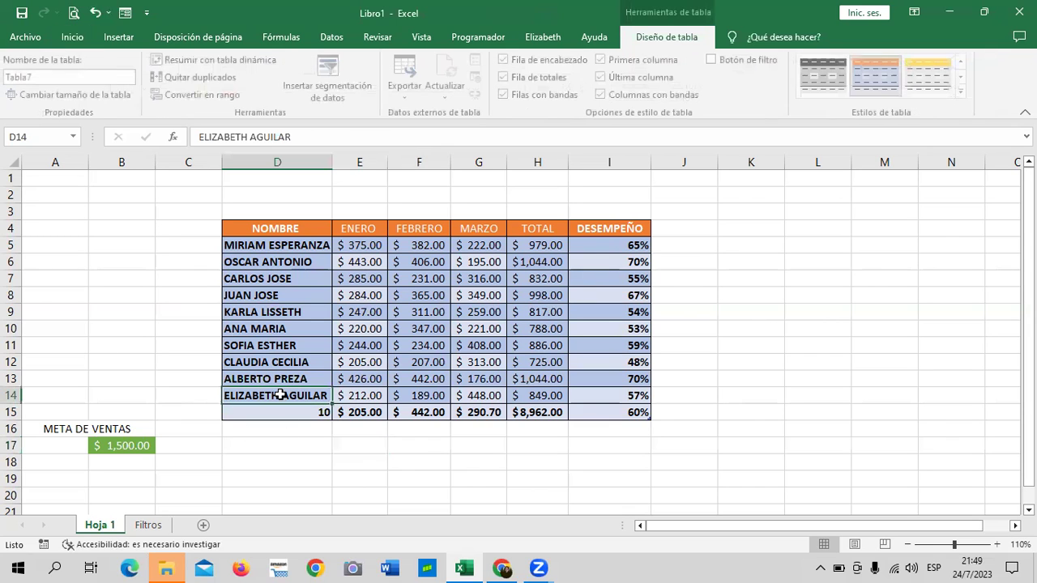
pyautogui.click(260, 414)
pyautogui.click(339, 413)
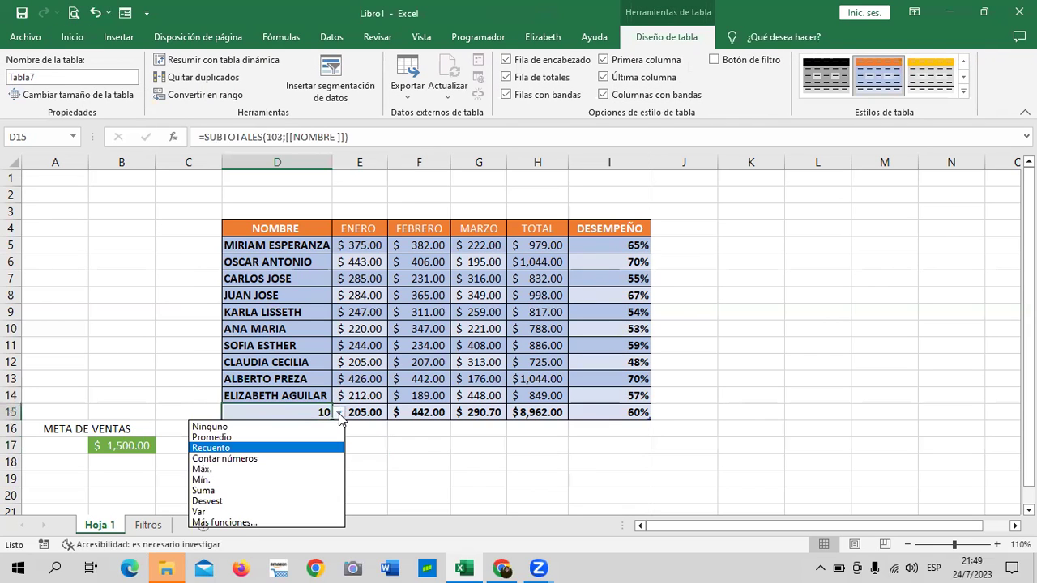
pyautogui.click(264, 451)
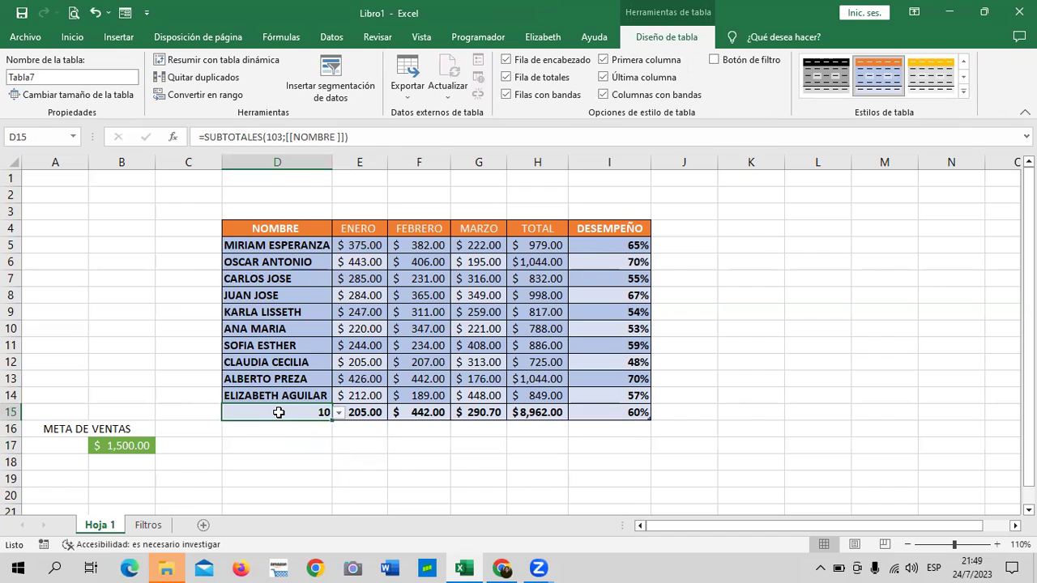
pyautogui.click(267, 246)
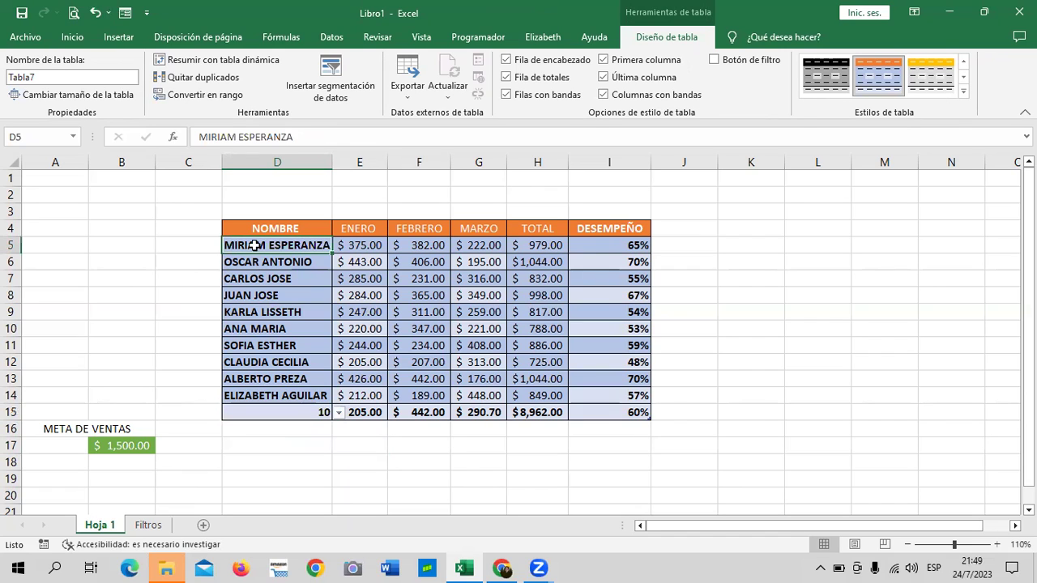
pyautogui.click(222, 374)
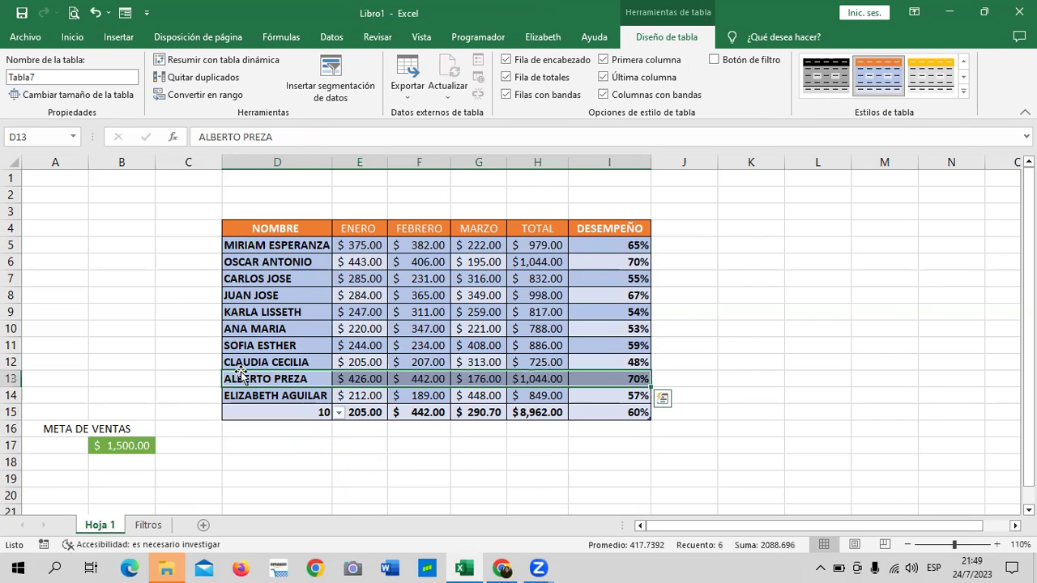
# Rename the sales table from Tabla7 to TABLAVENTAS, after an invalid-name warning is dismissed
pyautogui.click(313, 245)
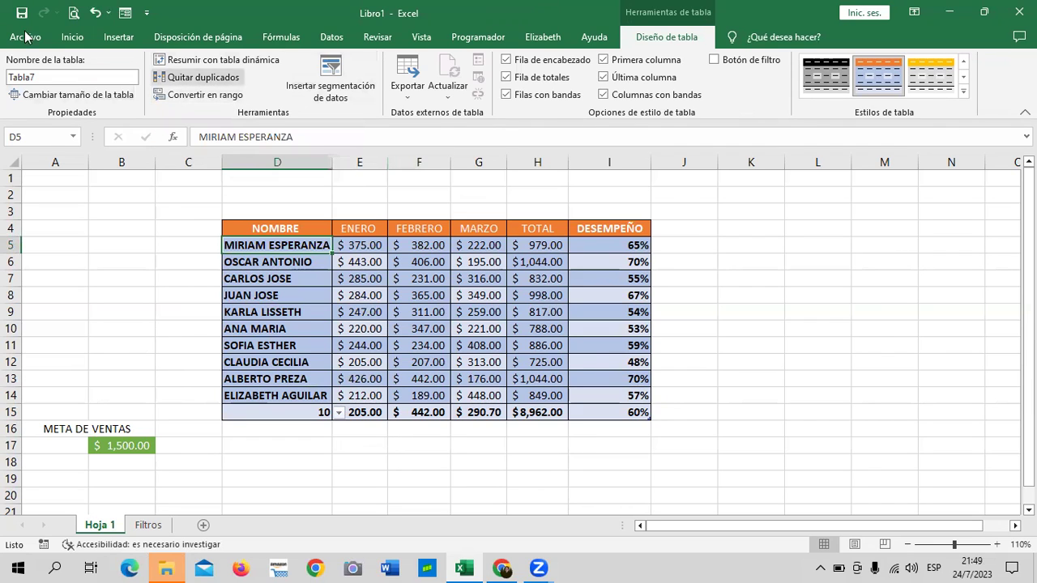
pyautogui.click(46, 78)
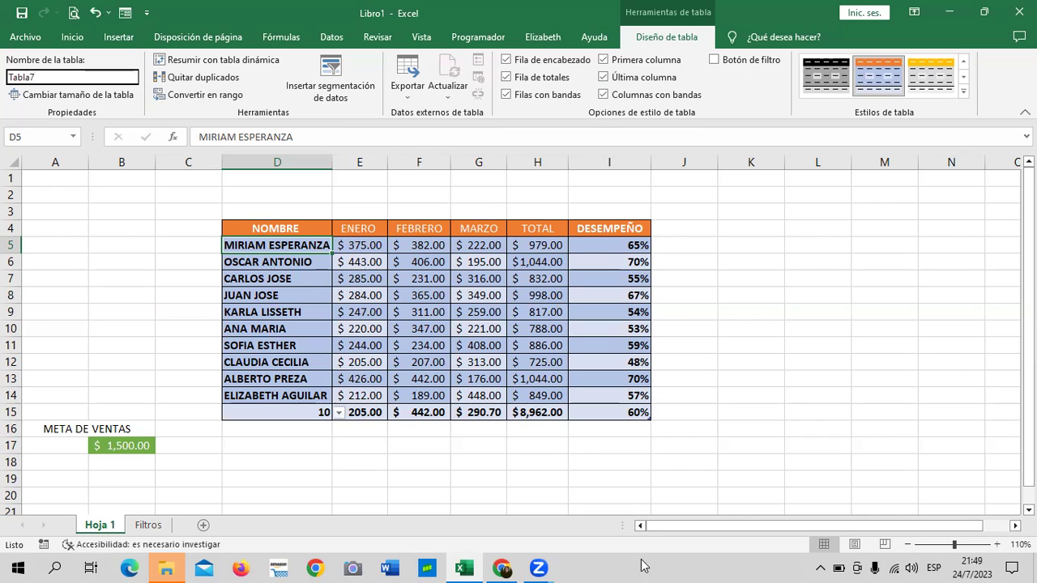
pyautogui.click(118, 75)
pyautogui.press('BackSpace')
pyautogui.press('BackSpace')
pyautogui.press('BackSpace')
pyautogui.press('BackSpace')
pyautogui.press('BackSpace')
pyautogui.press('BackSpace')
pyautogui.write('AB')
pyautogui.write('VEN')
pyautogui.click(187, 249)
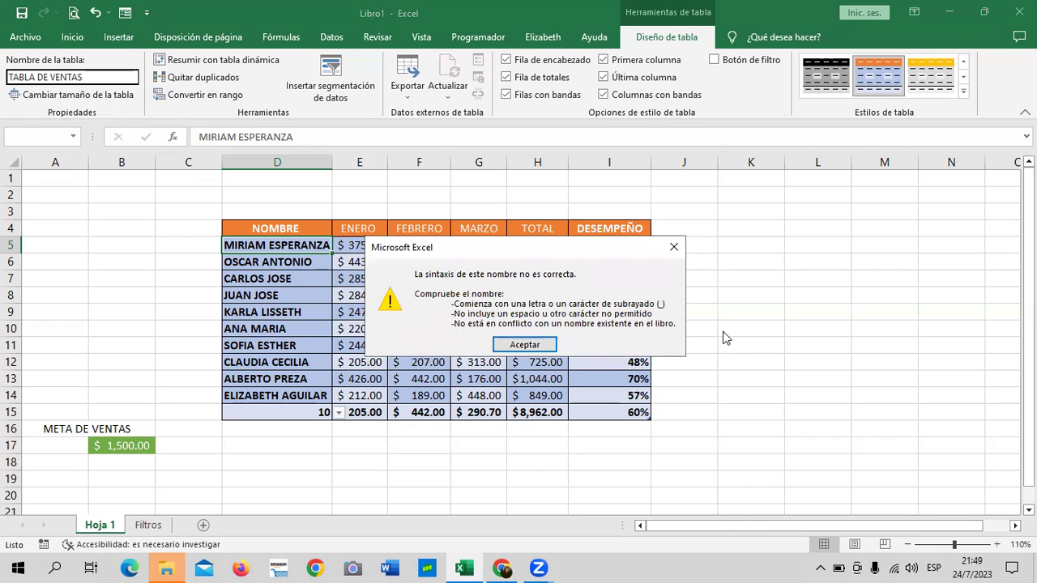
pyautogui.click(534, 345)
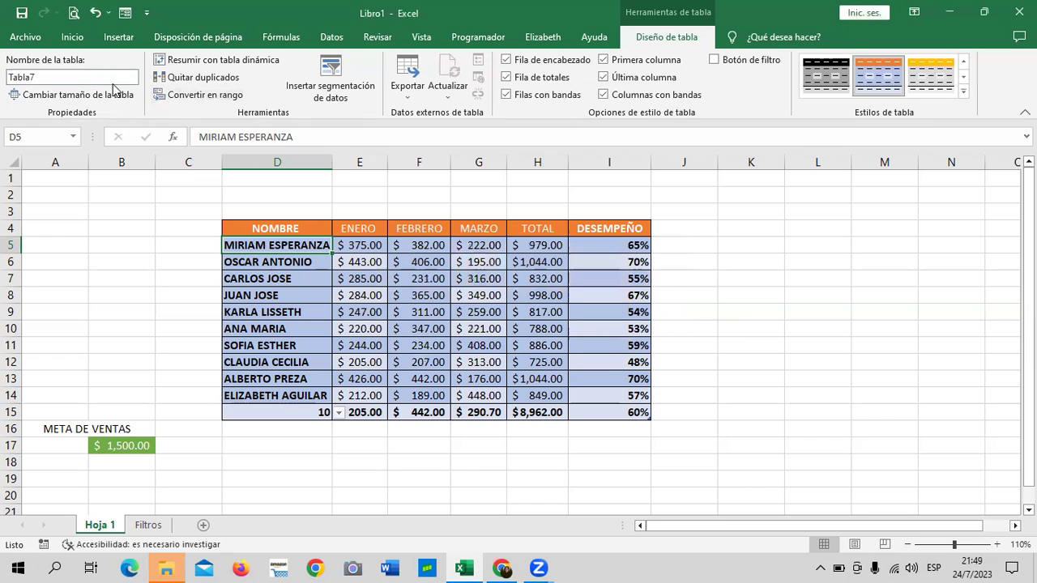
pyautogui.write('TA')
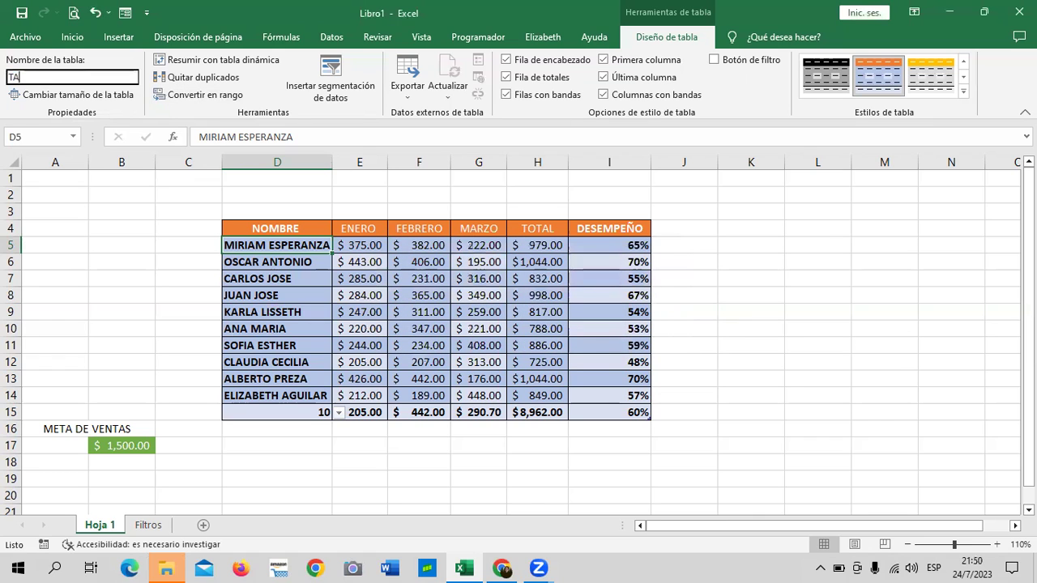
pyautogui.write('BLAVENTAS')
pyautogui.click(139, 244)
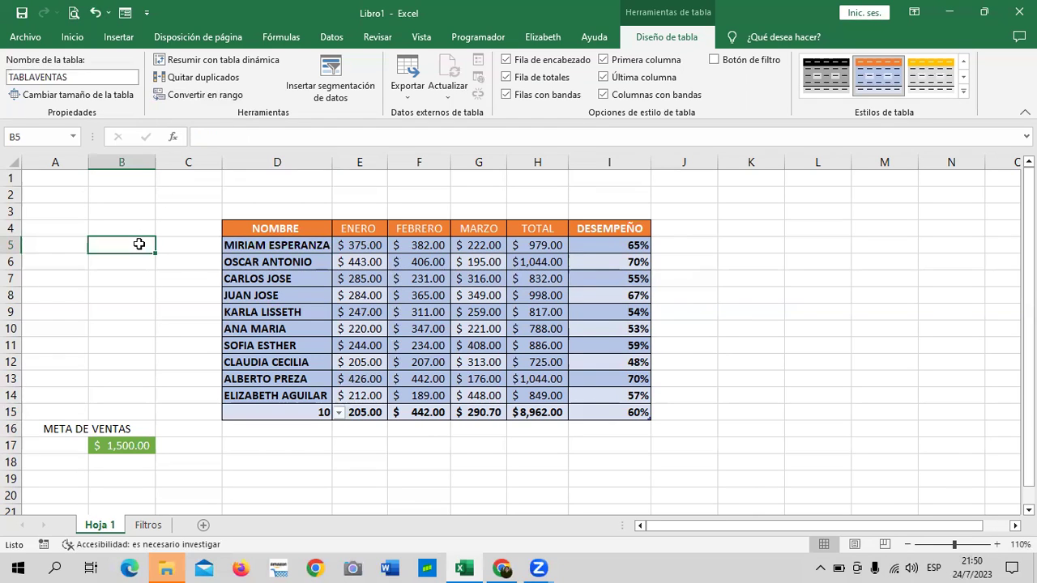
pyautogui.click(355, 292)
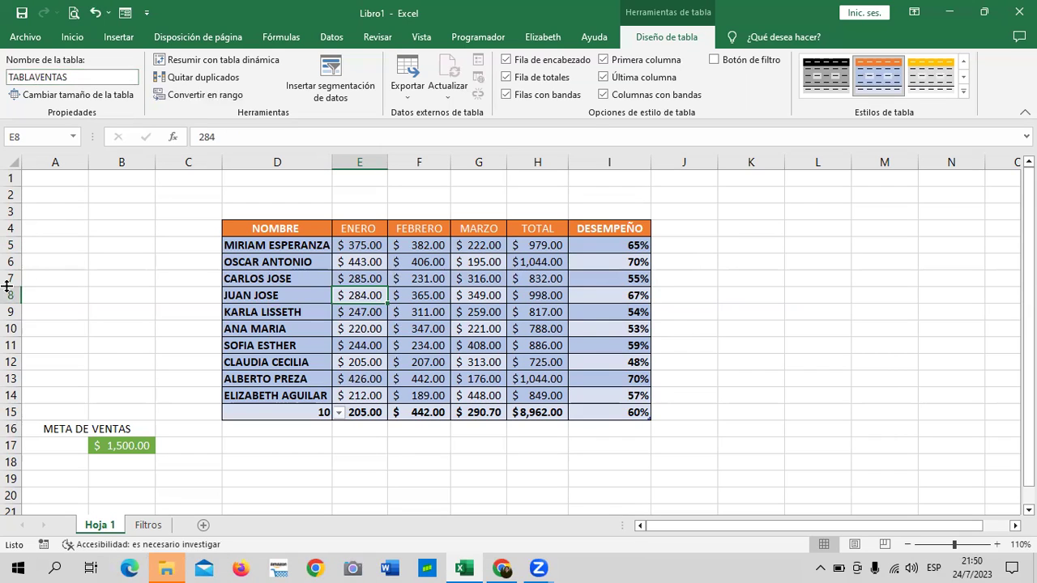
# Insert three blank rows above rows 1–3 so the table header moves to row 7
pyautogui.moveTo(12, 179); pyautogui.dragTo(7, 203)
pyautogui.rightClick(6, 201)
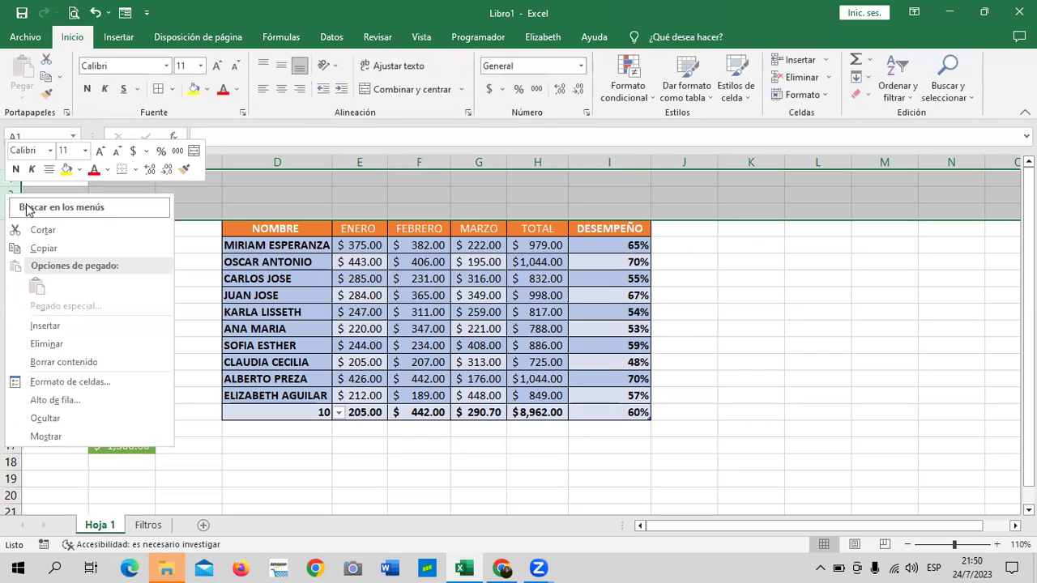
pyautogui.click(87, 324)
pyautogui.click(869, 373)
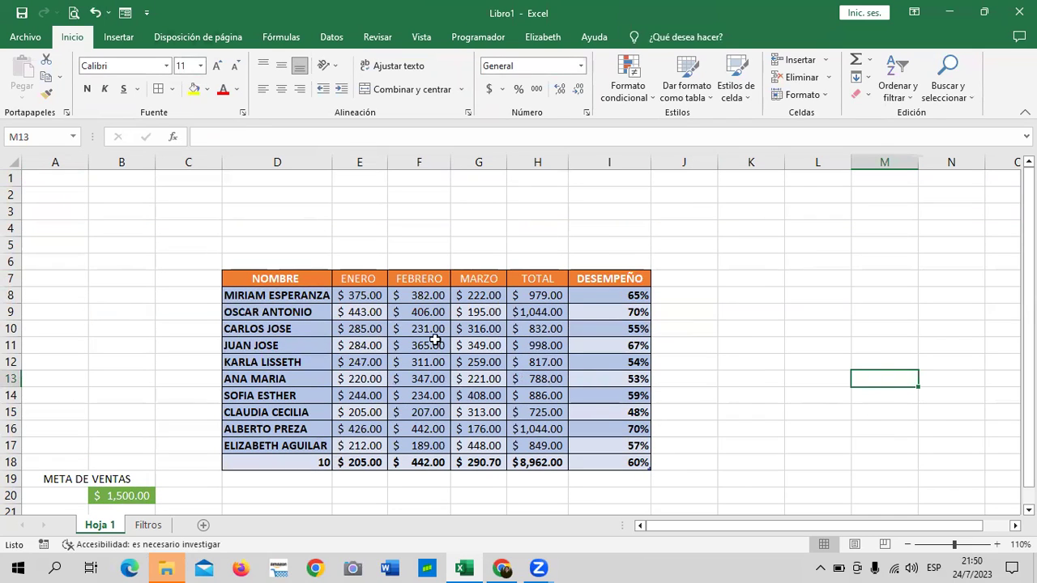
pyautogui.click(489, 366)
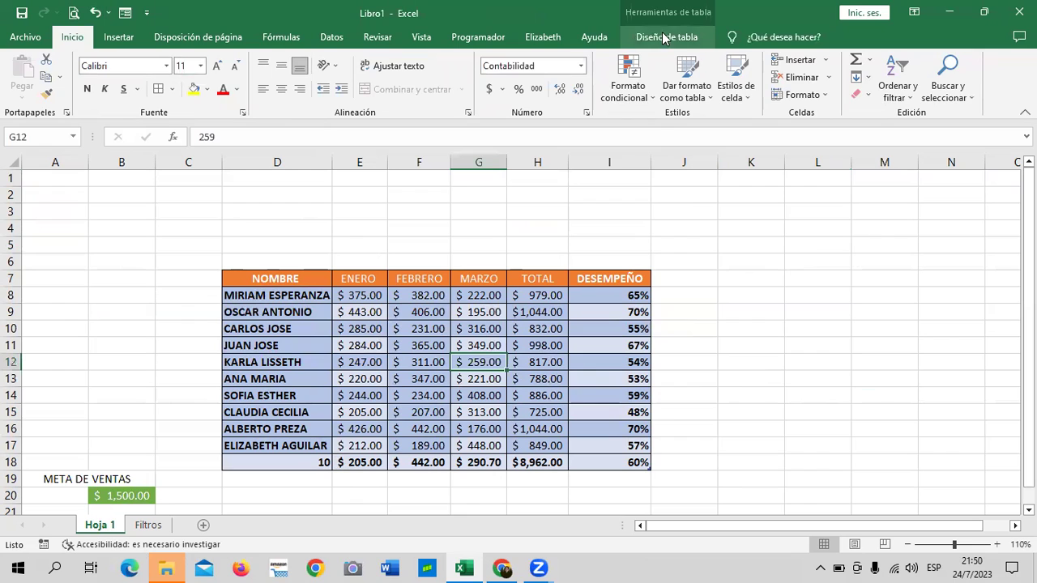
# Insert slicers for the NOMBRE and TOTAL columns of the sales table
pyautogui.click(667, 38)
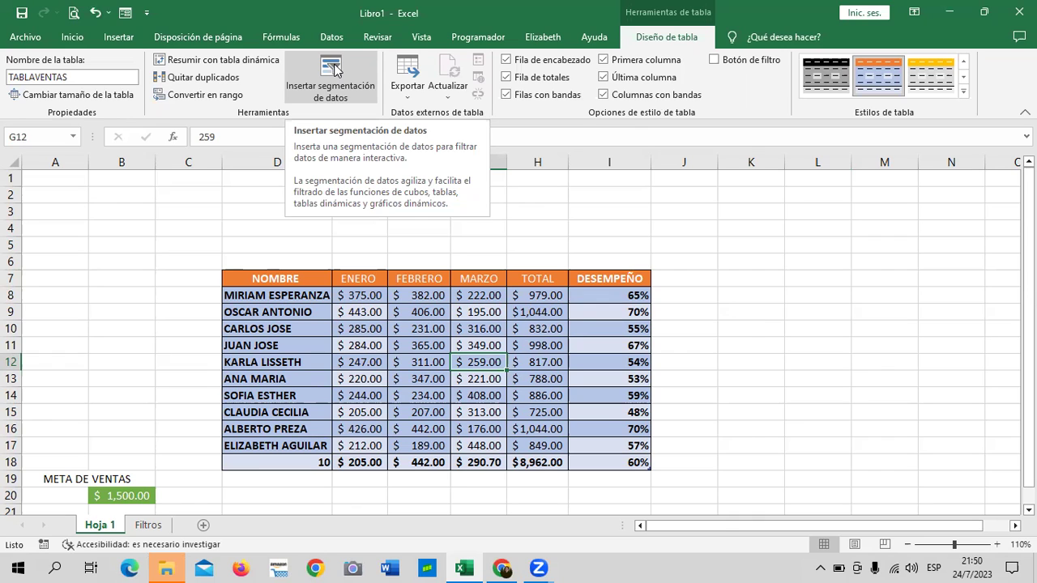
pyautogui.click(336, 69)
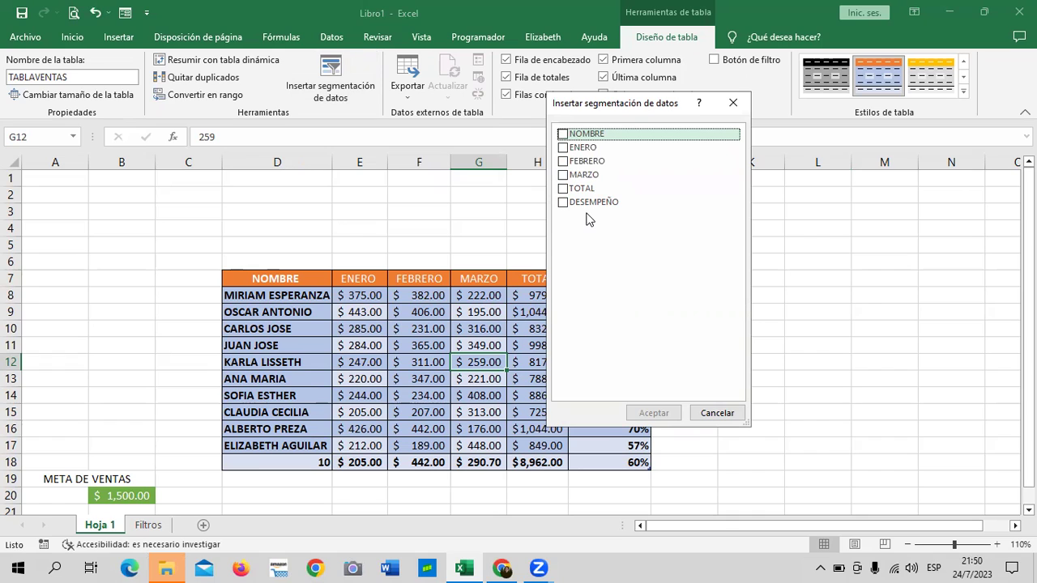
pyautogui.click(563, 134)
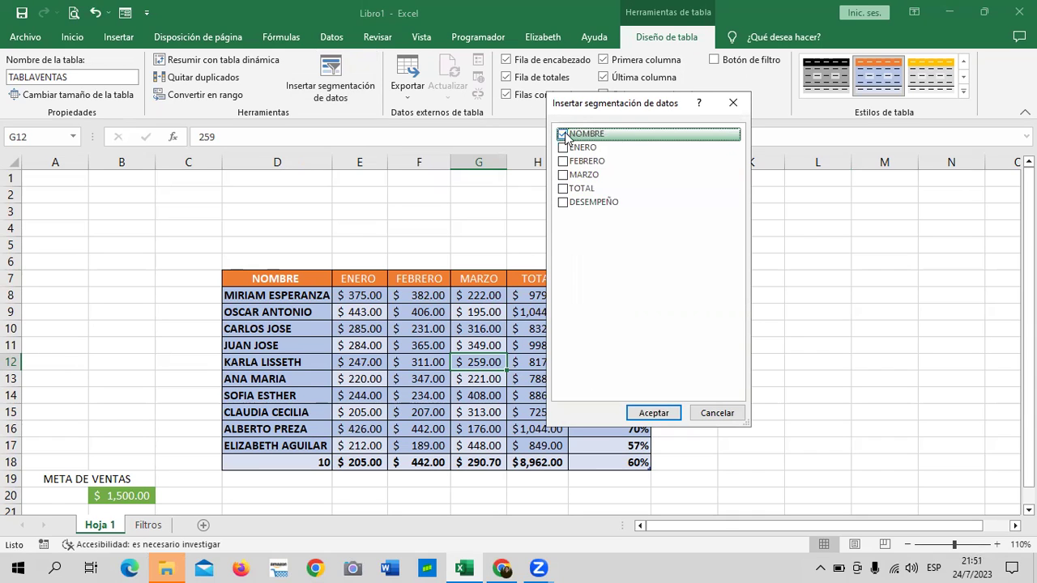
pyautogui.click(569, 189)
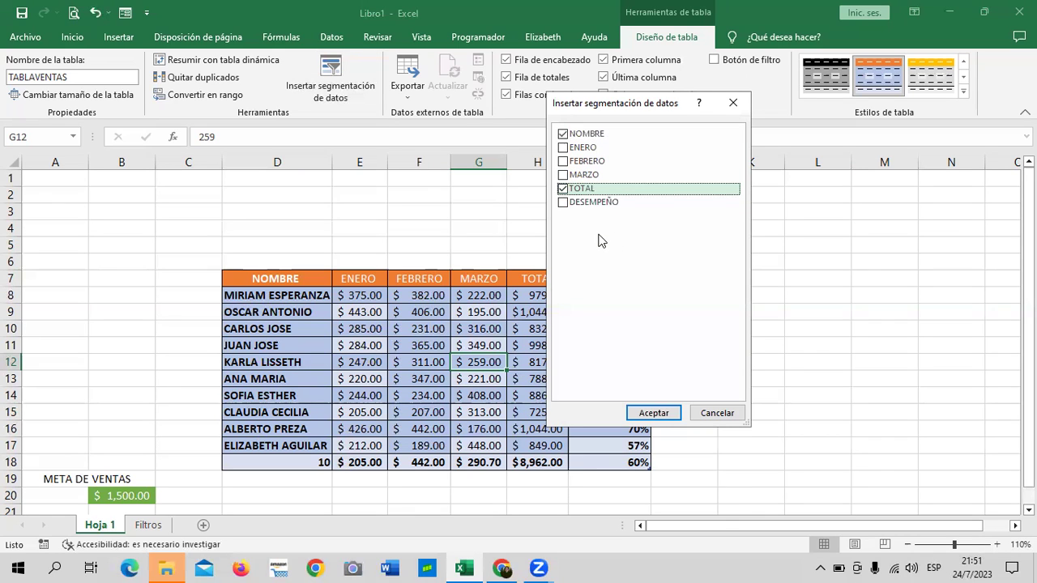
pyautogui.click(570, 202)
pyautogui.click(663, 412)
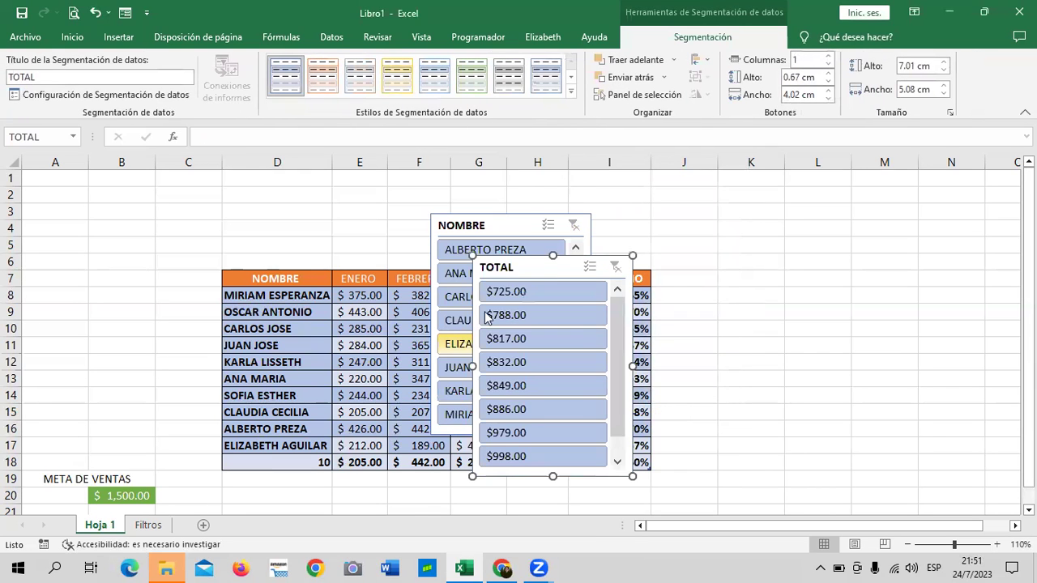
# Position the NOMBRE slicer over the table with the TOTAL slicer beside it
pyautogui.moveTo(539, 270); pyautogui.dragTo(780, 243)
pyautogui.moveTo(507, 224)
pyautogui.mouseDown()
pyautogui.moveTo(620, 240)
pyautogui.moveTo(492, 231)
pyautogui.mouseUp()
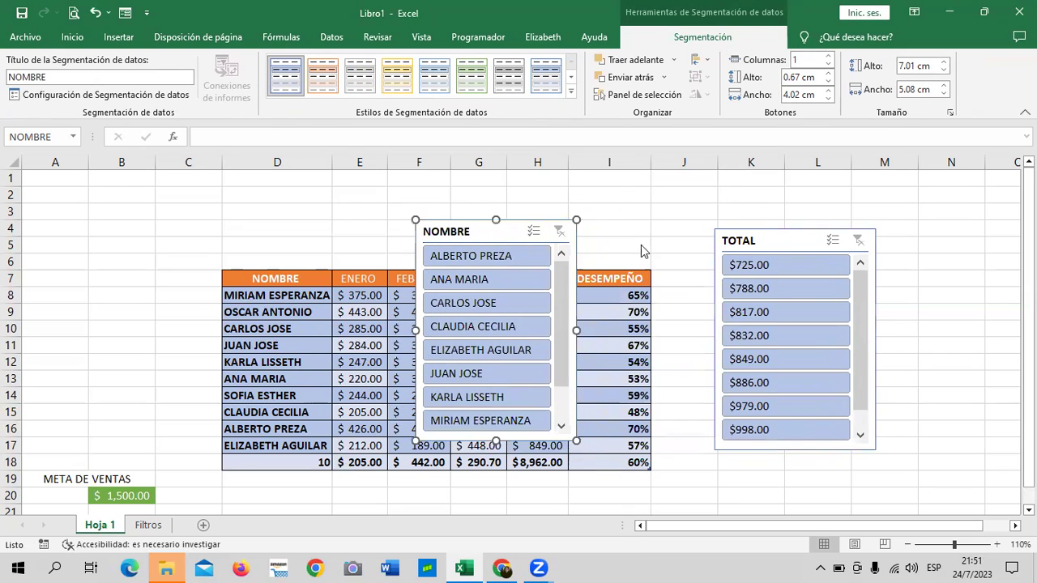
pyautogui.moveTo(752, 240); pyautogui.dragTo(666, 237)
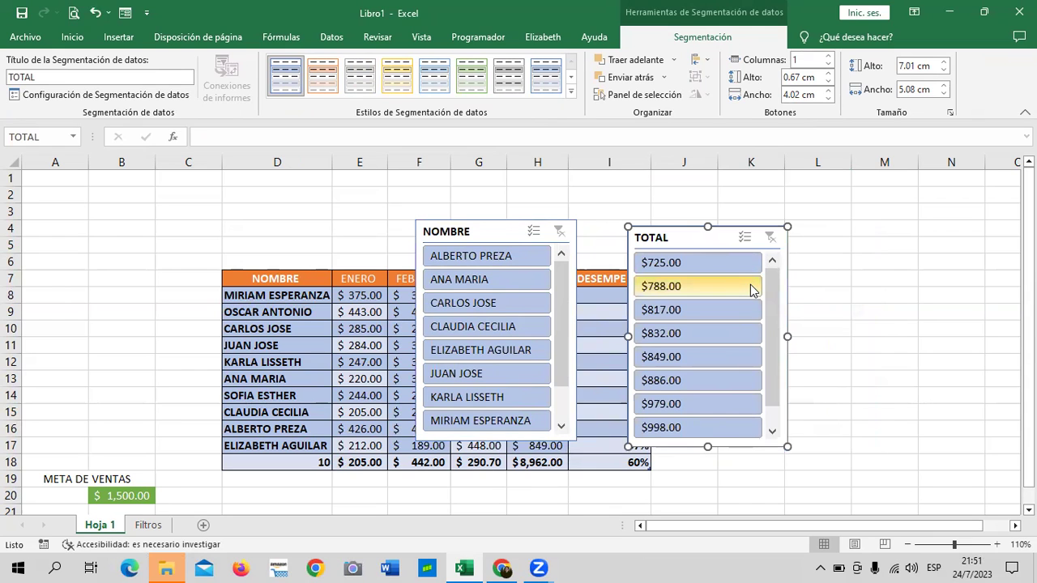
# Delete the existing TOTAL and NOMBRE slicers
pyautogui.click(122, 94)
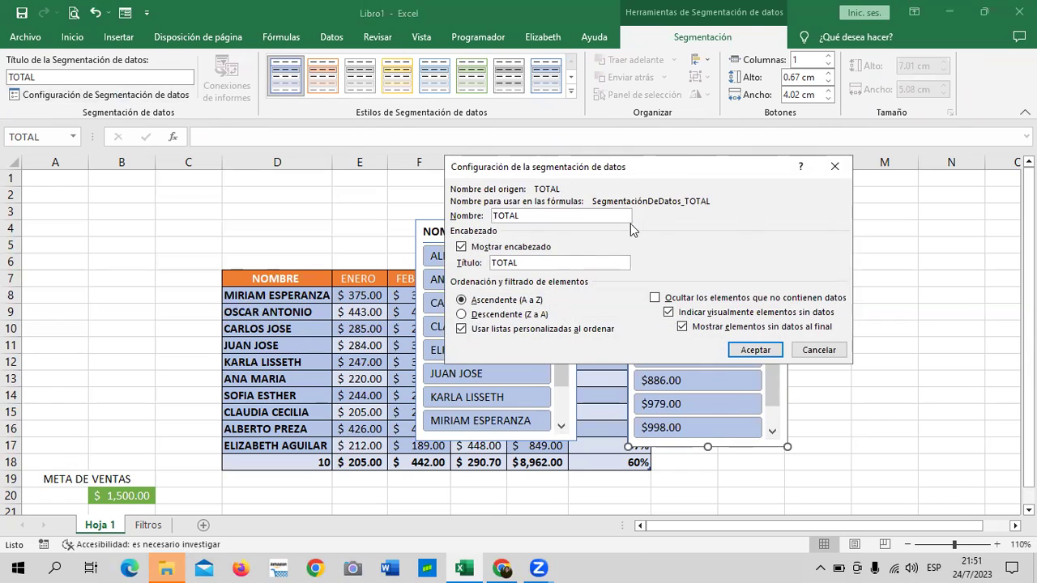
pyautogui.click(831, 353)
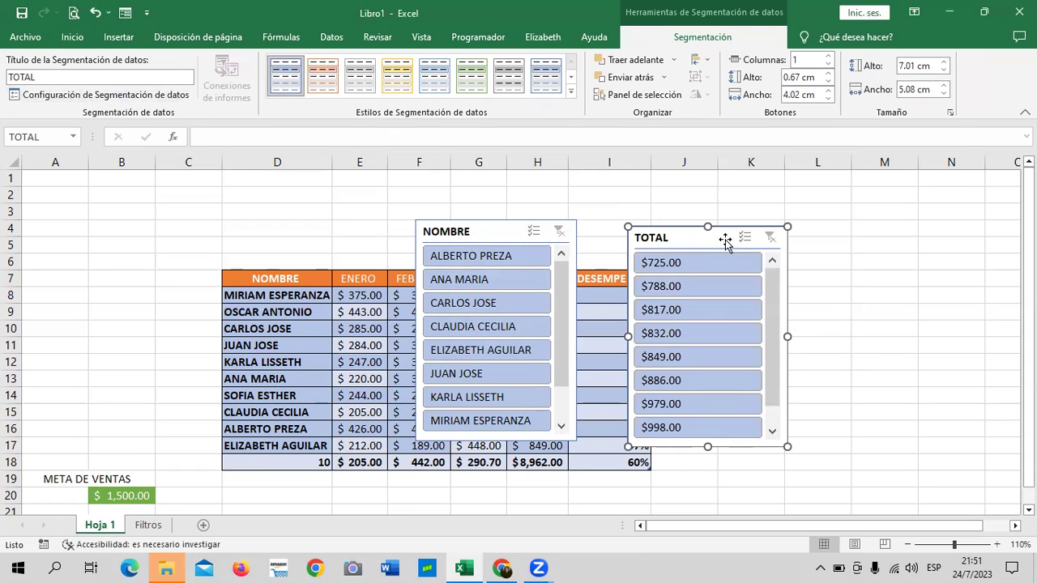
pyautogui.press('Delete')
pyautogui.click(502, 227)
pyautogui.press('Delete')
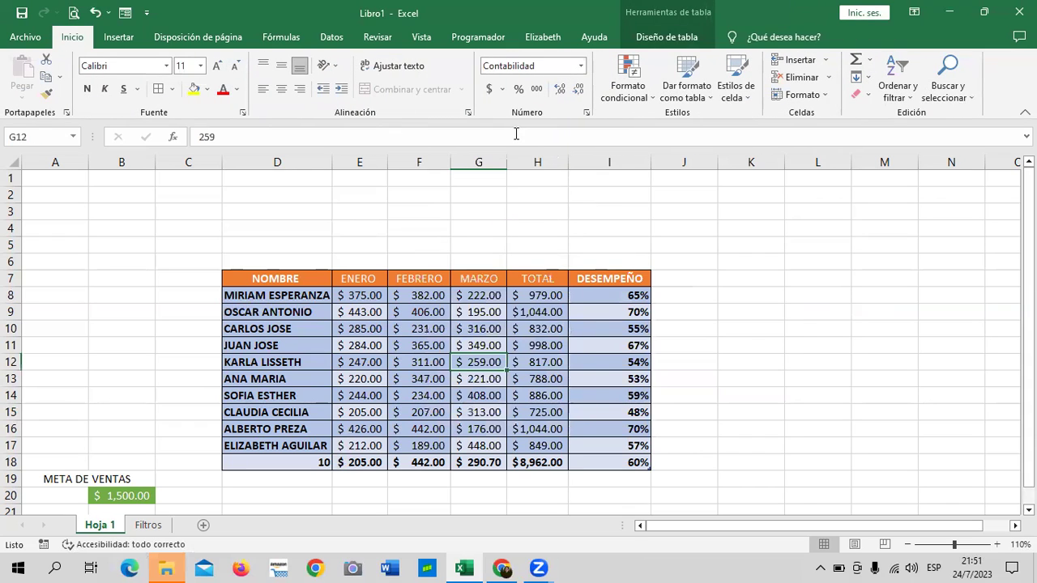
# Insert new slicers for the NOMBRE, TOTAL and DESEMPEÑO columns
pyautogui.click(681, 36)
pyautogui.click(330, 77)
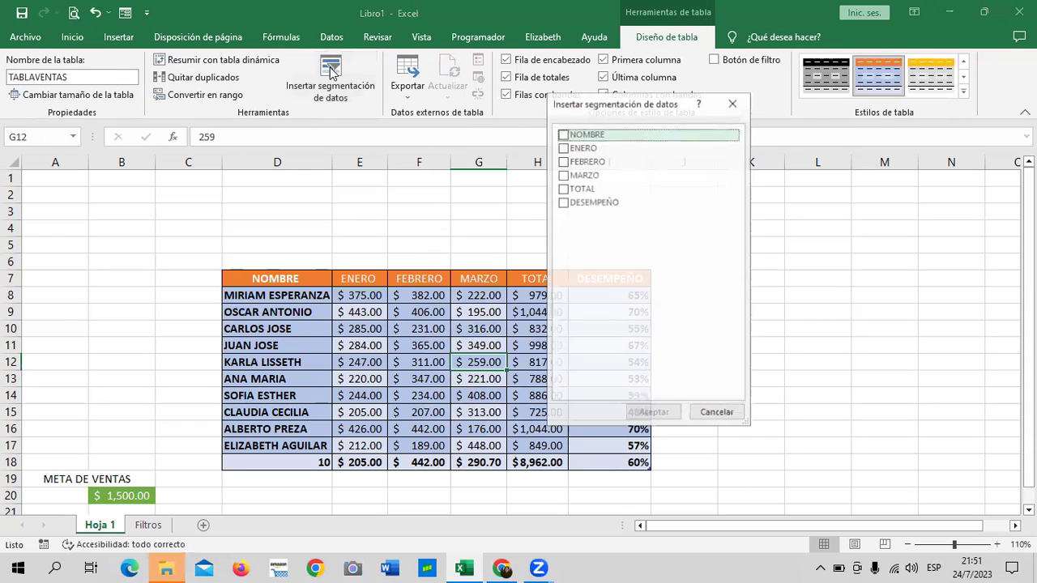
pyautogui.click(562, 133)
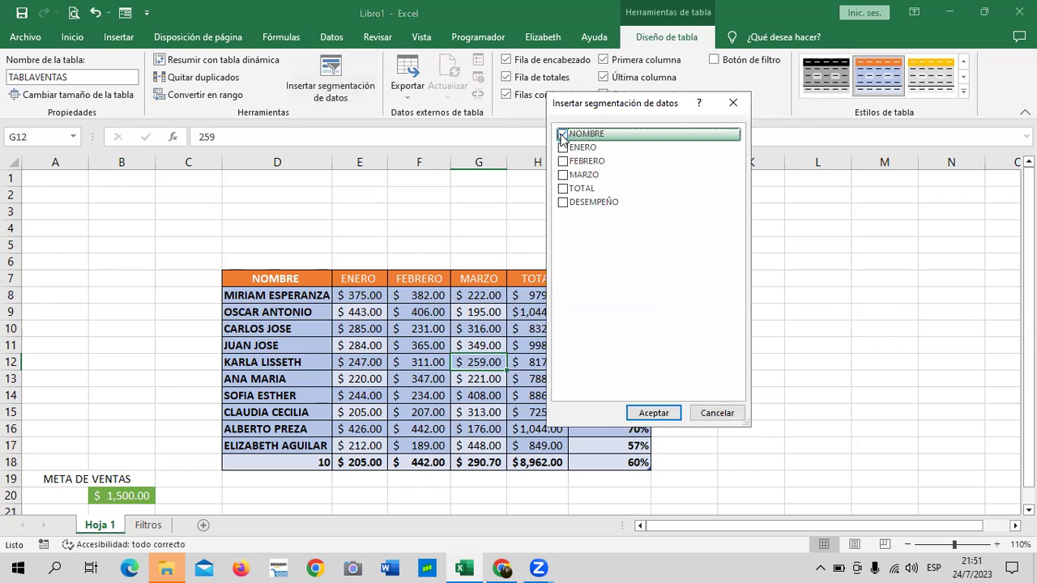
pyautogui.click(563, 189)
pyautogui.click(567, 204)
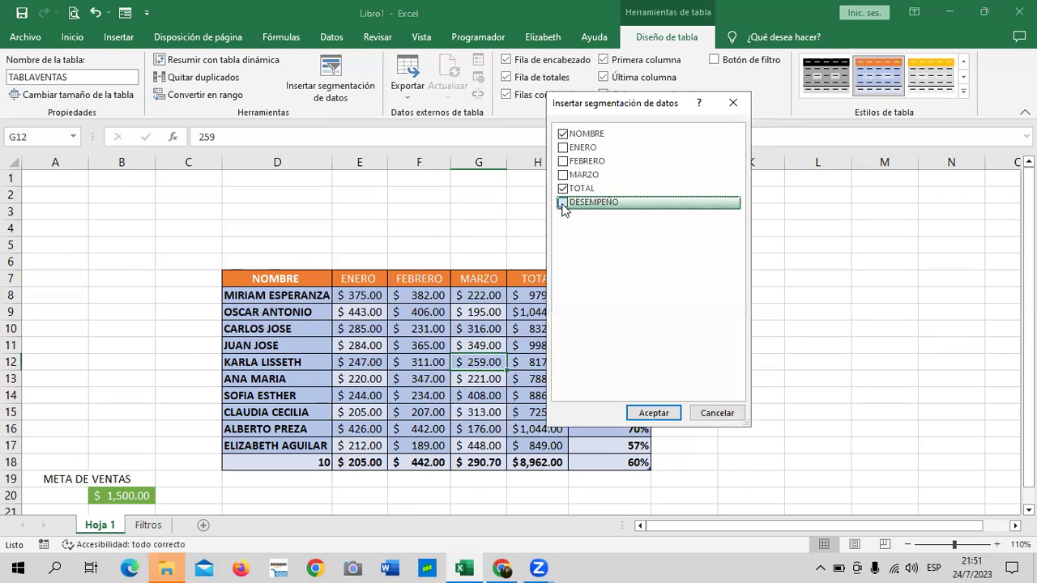
pyautogui.click(653, 413)
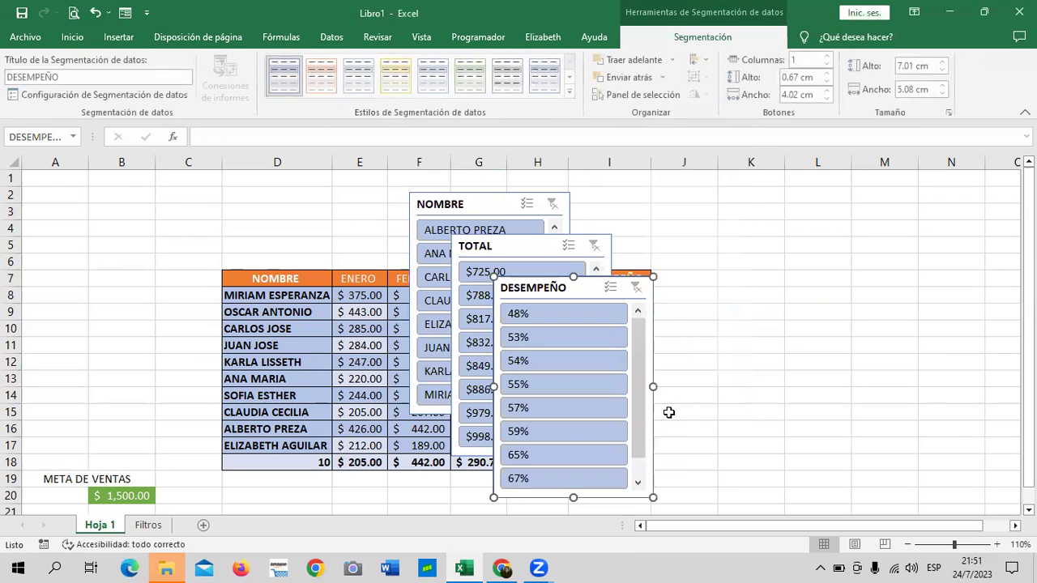
# Line up the NOMBRE, TOTAL and DESEMPEÑO slicers left to right above the table
pyautogui.moveTo(552, 280); pyautogui.dragTo(781, 183)
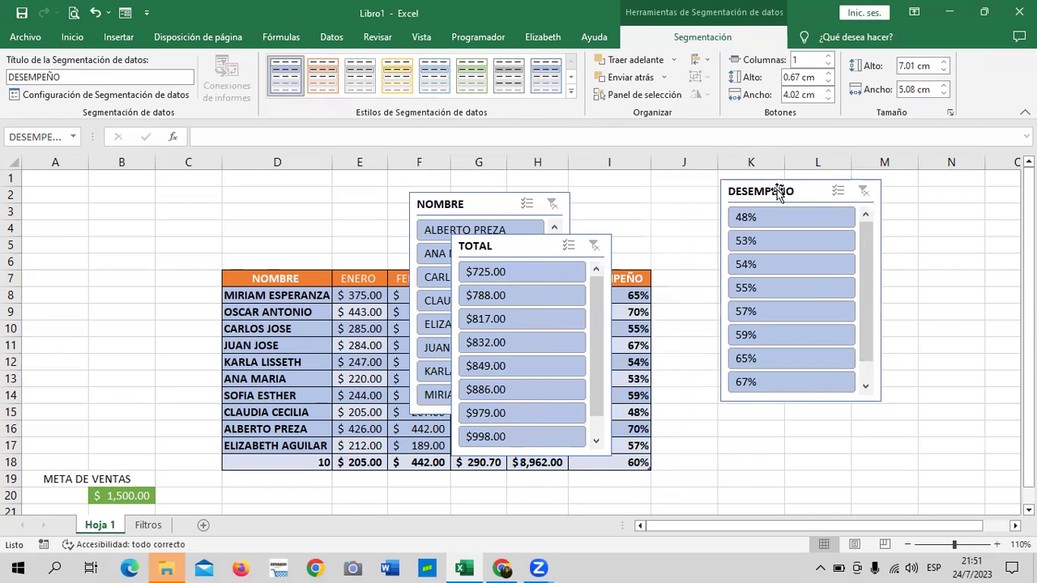
pyautogui.moveTo(601, 237)
pyautogui.mouseDown()
pyautogui.moveTo(667, 194)
pyautogui.moveTo(653, 194)
pyautogui.mouseUp()
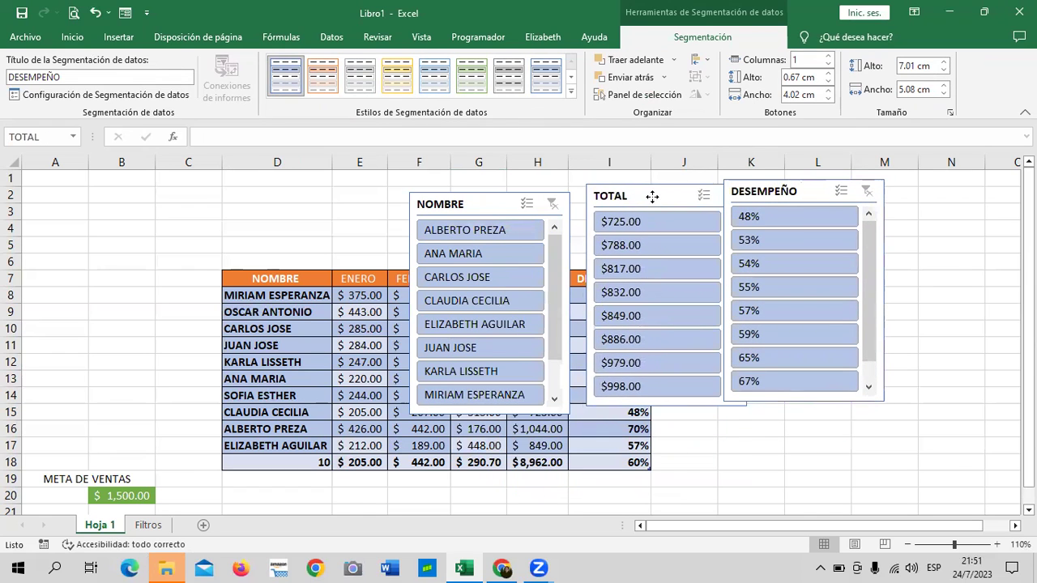
pyautogui.moveTo(498, 208); pyautogui.dragTo(404, 194)
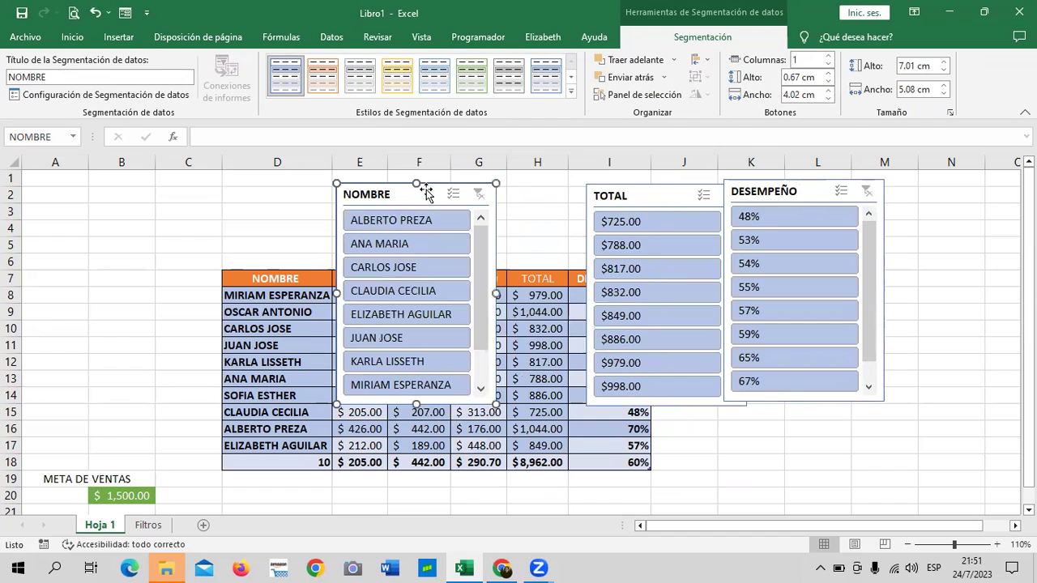
pyautogui.moveTo(666, 191); pyautogui.dragTo(596, 193)
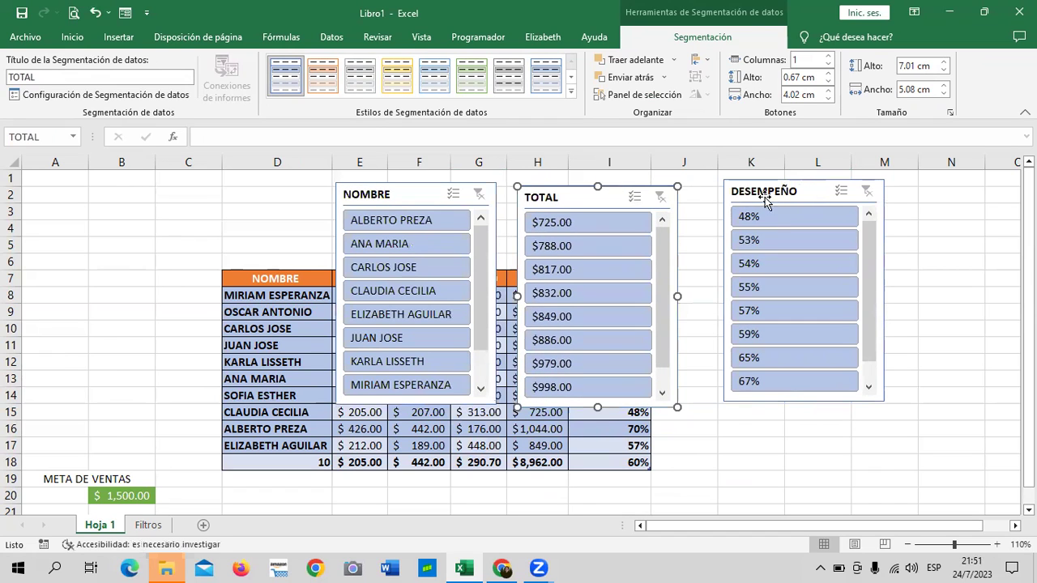
pyautogui.moveTo(810, 191); pyautogui.dragTo(785, 192)
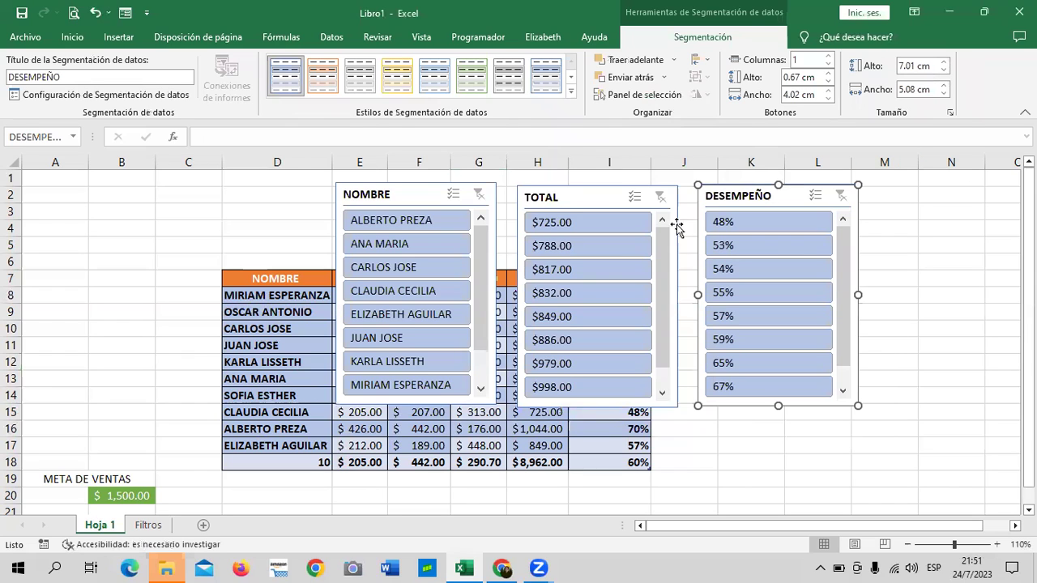
# Widen the DESEMPEÑO slicer to 6.92 cm
pyautogui.moveTo(740, 196); pyautogui.dragTo(747, 197)
pyautogui.click(748, 195)
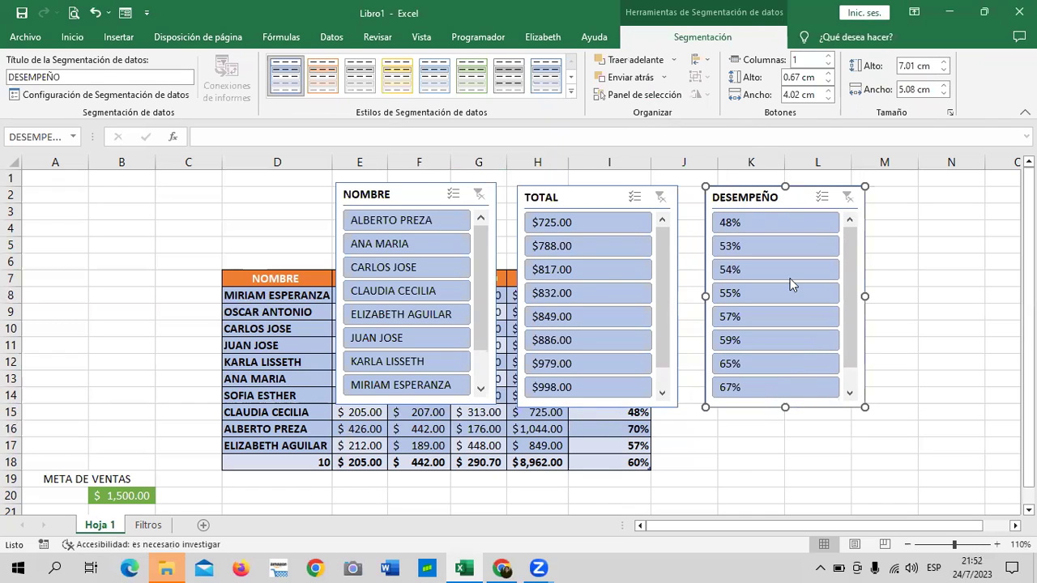
pyautogui.moveTo(864, 296); pyautogui.dragTo(923, 283)
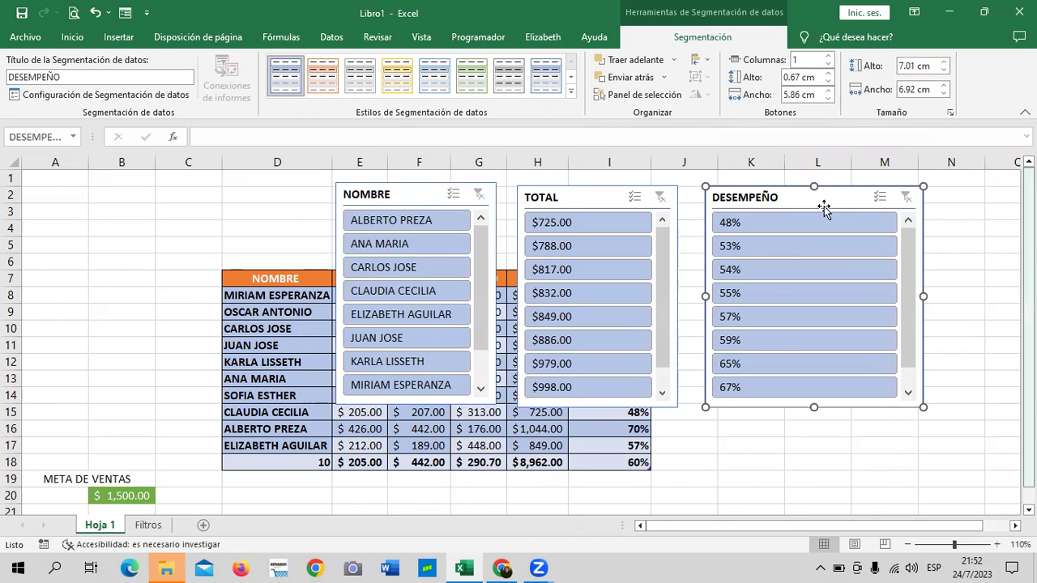
# Apply the 'Verde claro, Estilo de segmentación de datos oscuro 6' style to DESEMPEÑO, TOTAL and NOMBRE
pyautogui.click(571, 92)
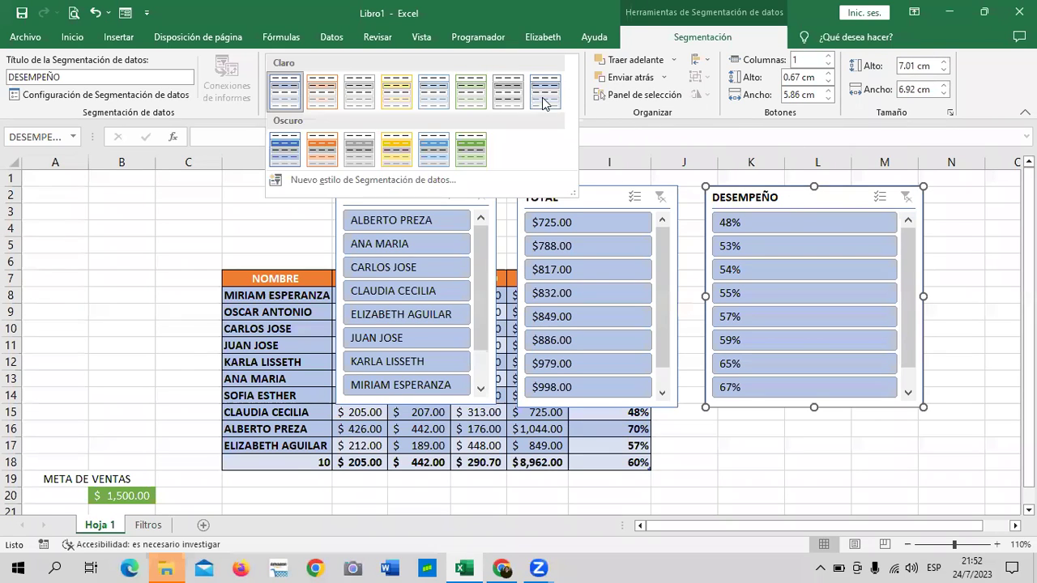
pyautogui.click(464, 151)
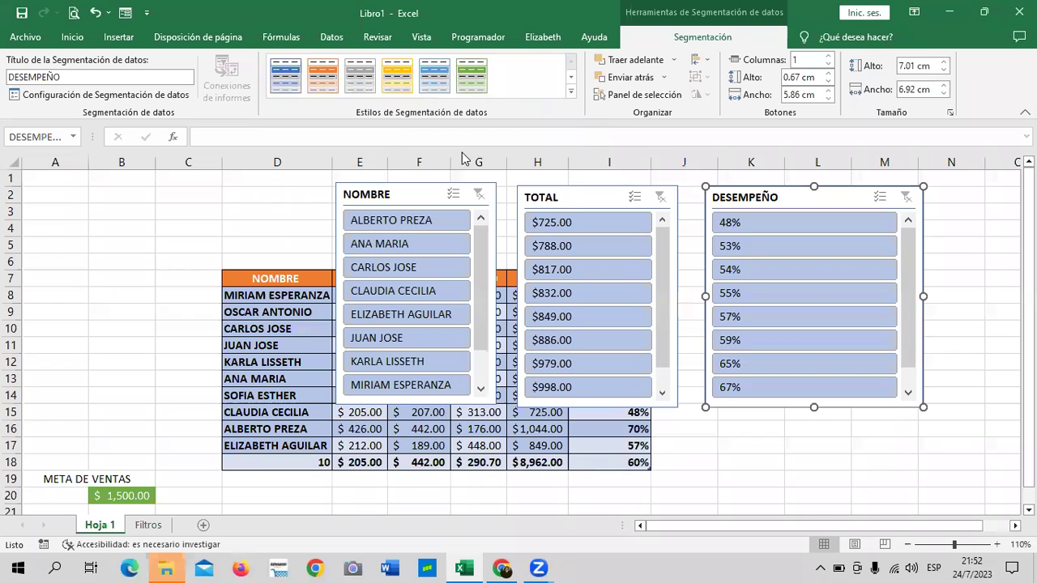
pyautogui.click(573, 198)
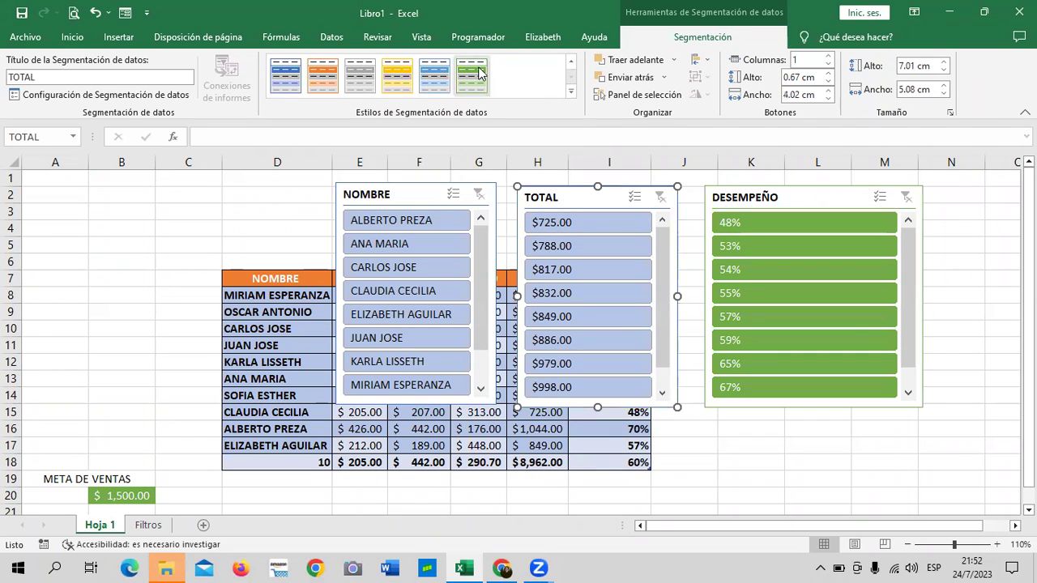
pyautogui.click(473, 76)
pyautogui.click(414, 186)
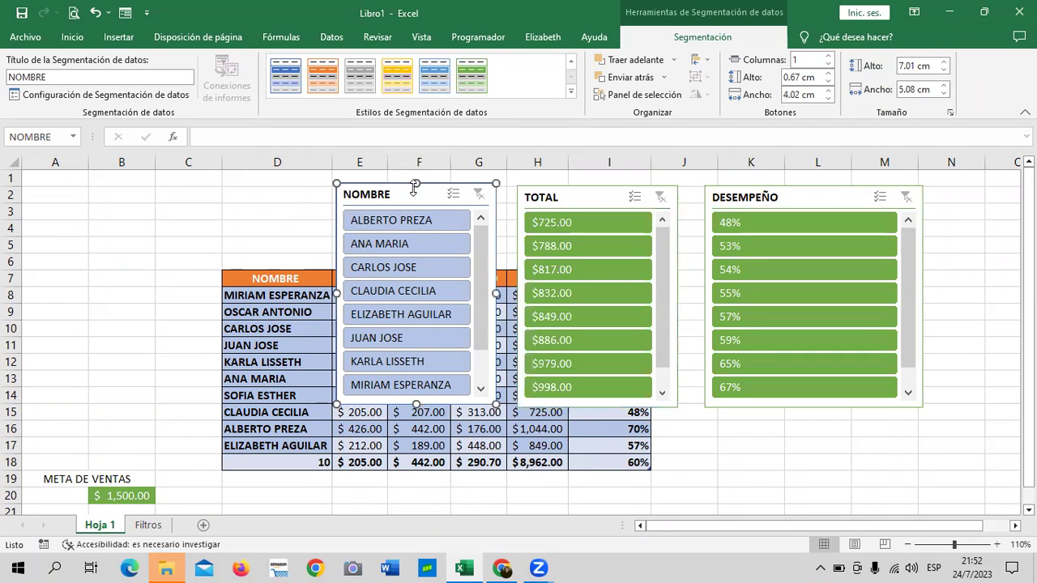
pyautogui.click(468, 74)
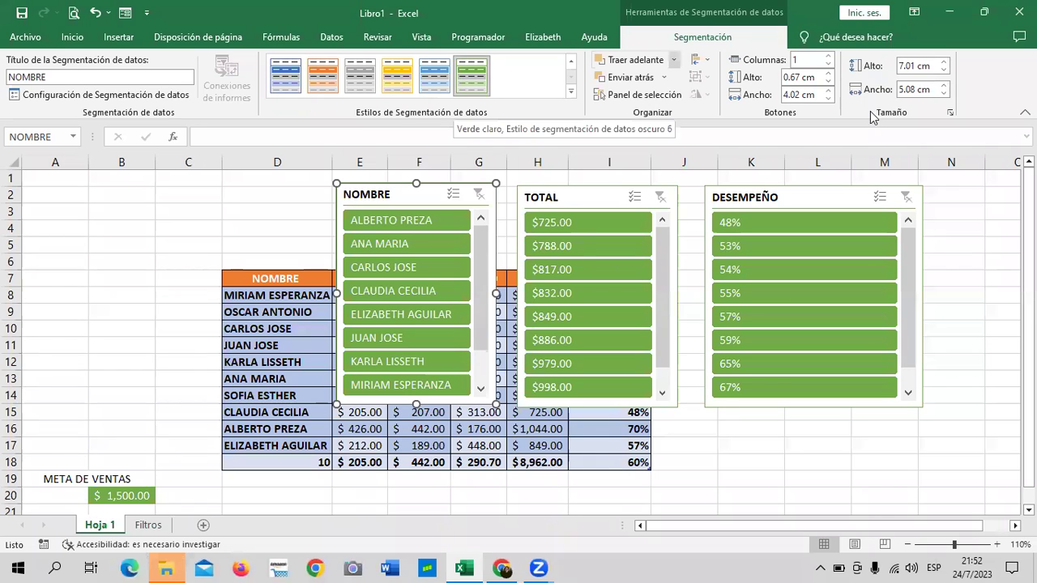
# Give the NOMBRE slicer 3 columns, shorten and widen it, and move it above the names
pyautogui.click(828, 56)
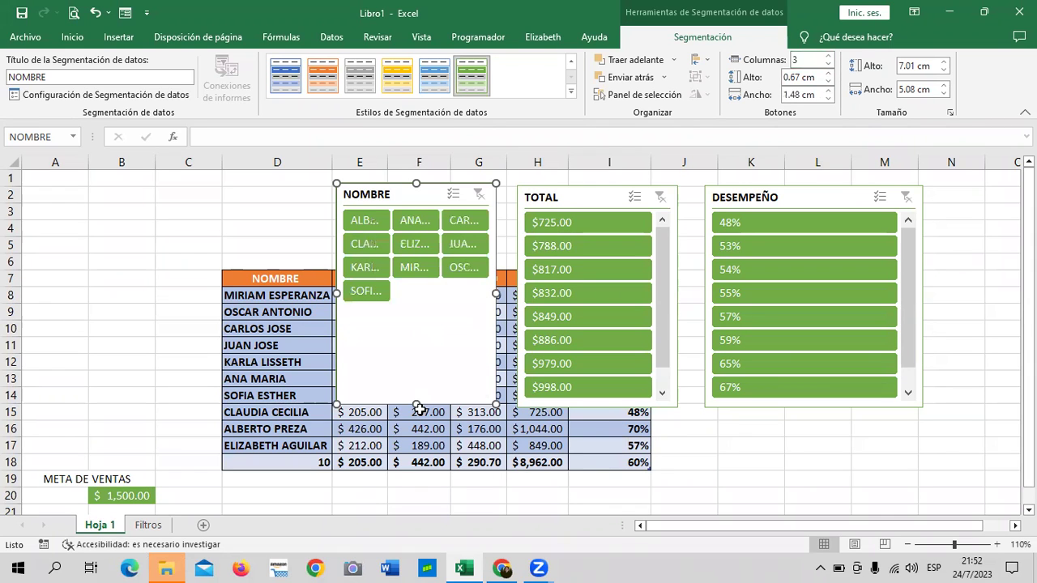
pyautogui.moveTo(419, 394); pyautogui.dragTo(416, 297)
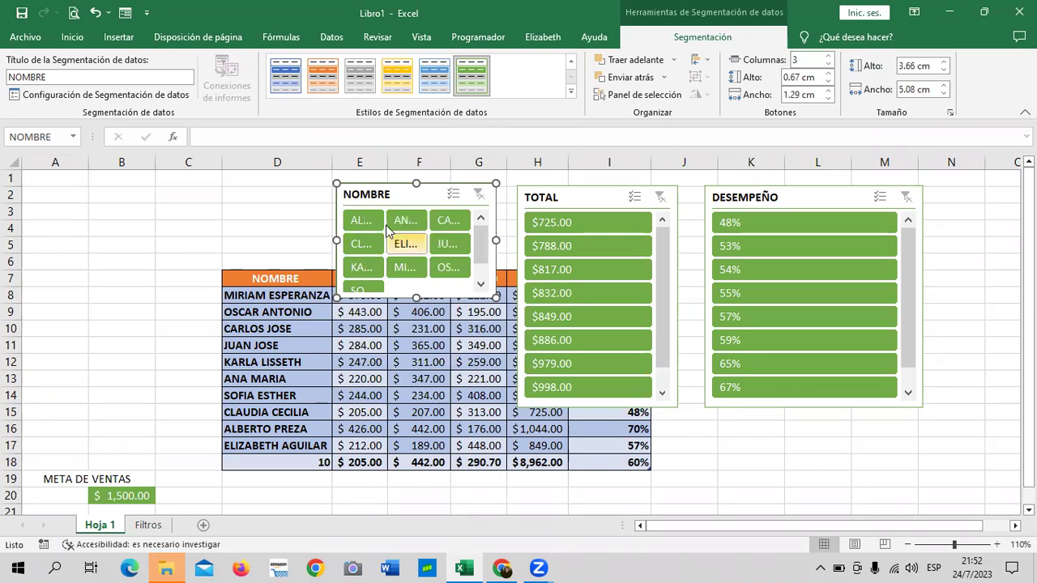
pyautogui.moveTo(388, 192); pyautogui.dragTo(388, 192)
pyautogui.moveTo(496, 241); pyautogui.dragTo(508, 241)
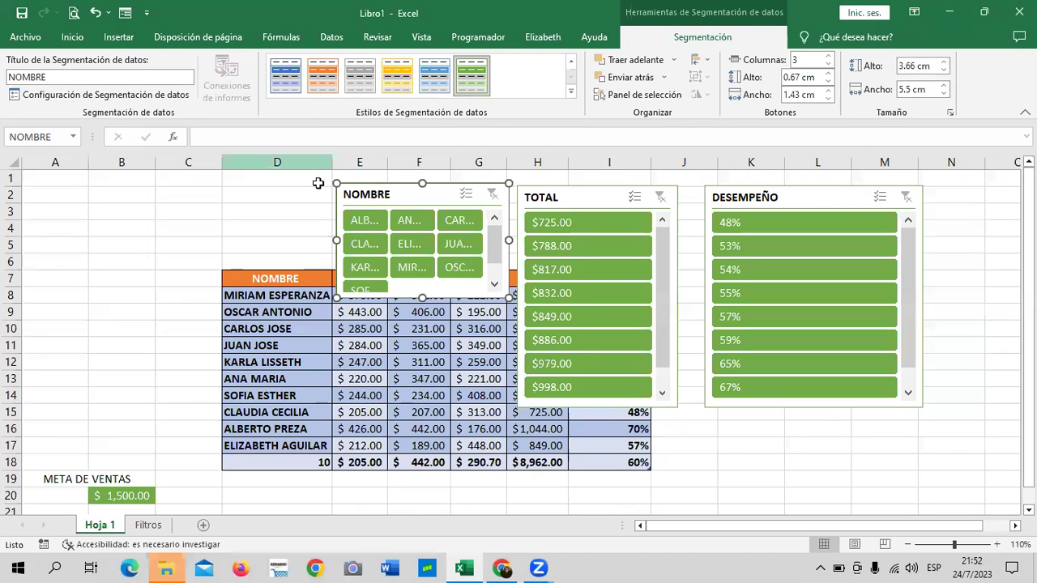
pyautogui.moveTo(392, 193); pyautogui.dragTo(277, 182)
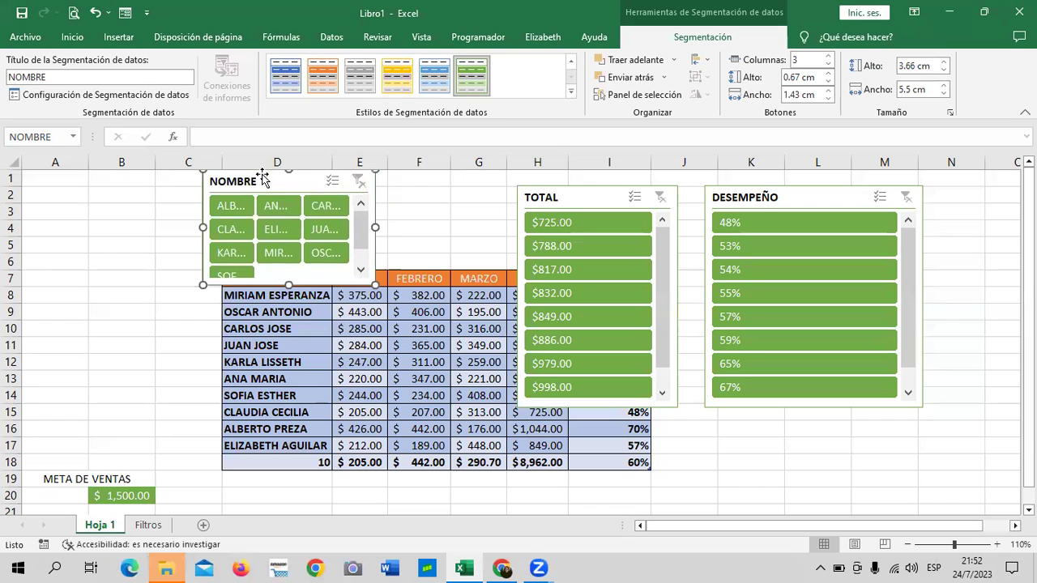
pyautogui.moveTo(277, 182); pyautogui.dragTo(285, 189)
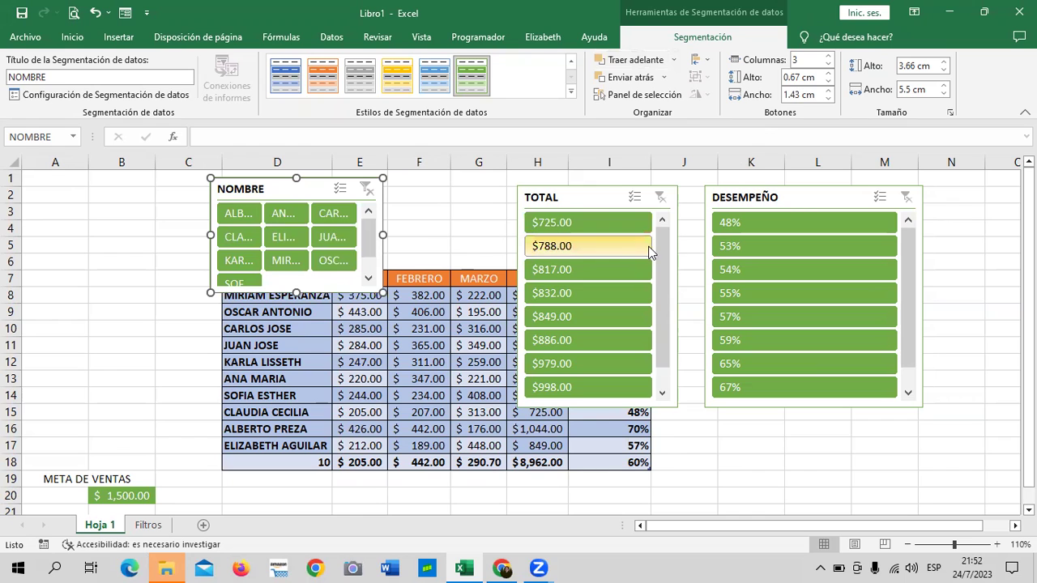
# Give the TOTAL slicer 3 columns, shorten and widen it, and place it beside NOMBRE
pyautogui.click(625, 199)
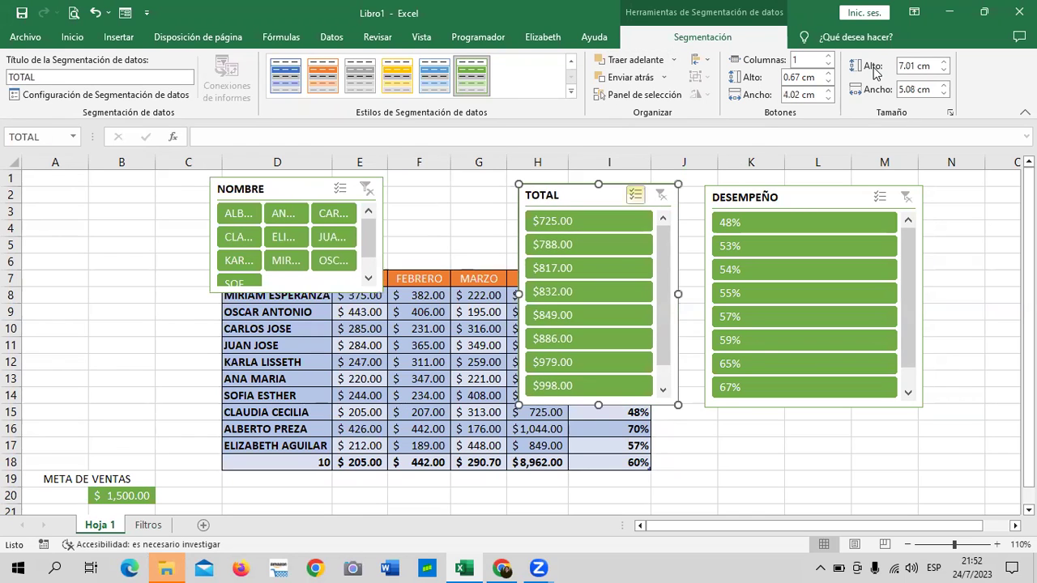
pyautogui.click(828, 56)
pyautogui.click(828, 56)
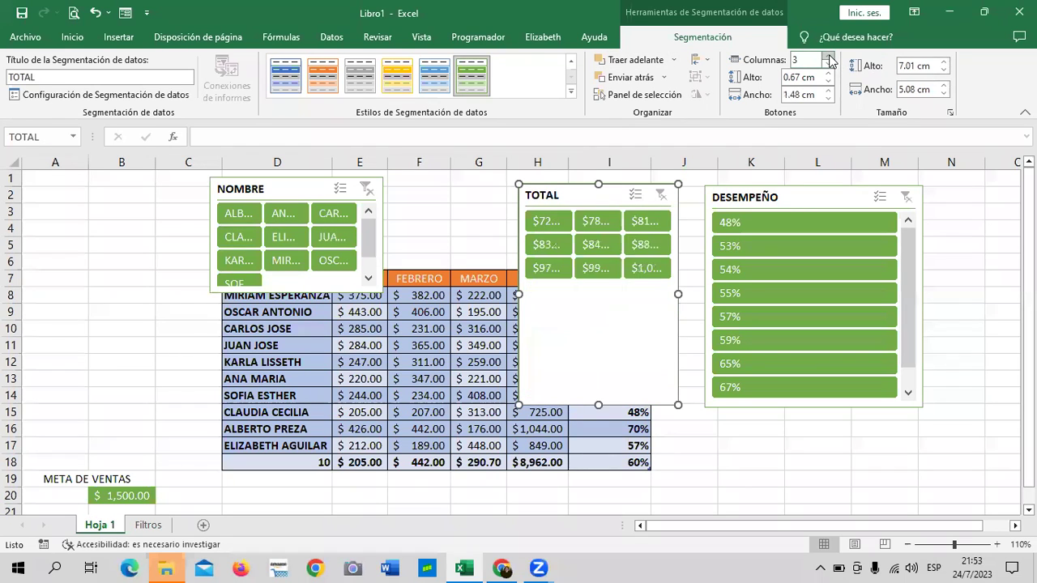
pyautogui.moveTo(594, 403); pyautogui.dragTo(598, 292)
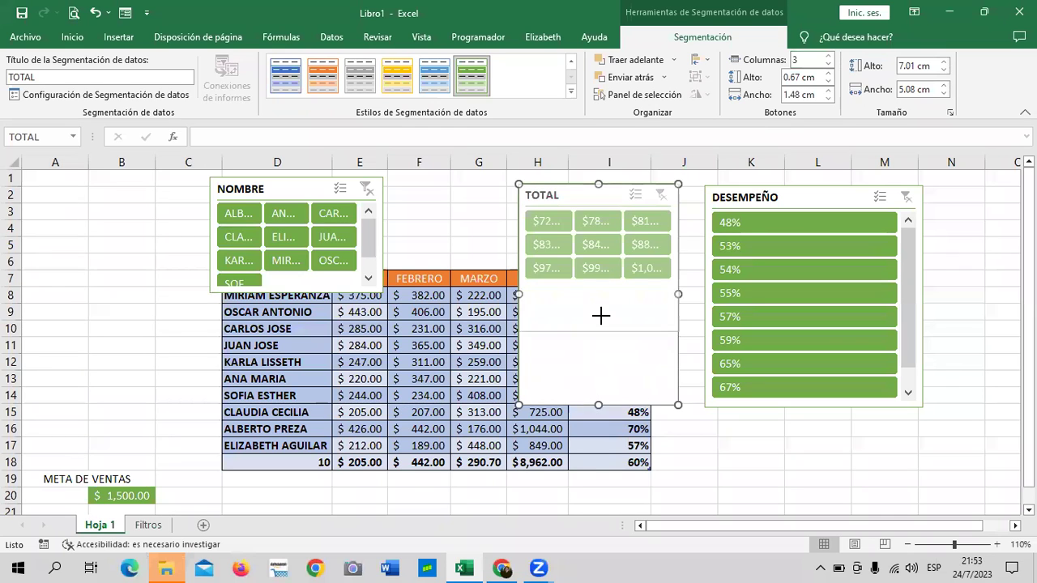
pyautogui.moveTo(679, 237); pyautogui.dragTo(709, 237)
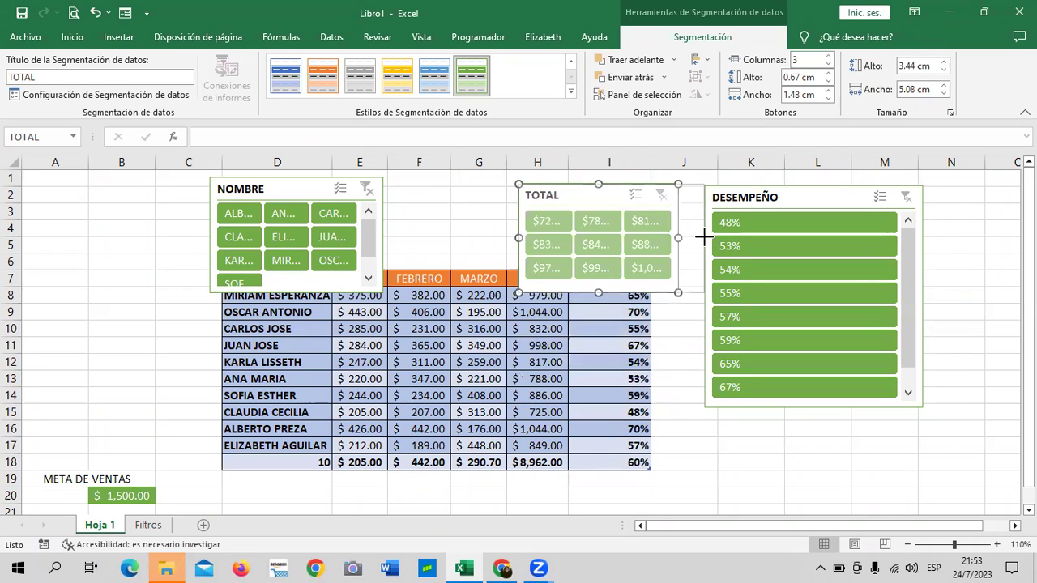
pyautogui.moveTo(592, 181)
pyautogui.mouseDown()
pyautogui.moveTo(493, 159)
pyautogui.moveTo(502, 187)
pyautogui.mouseUp()
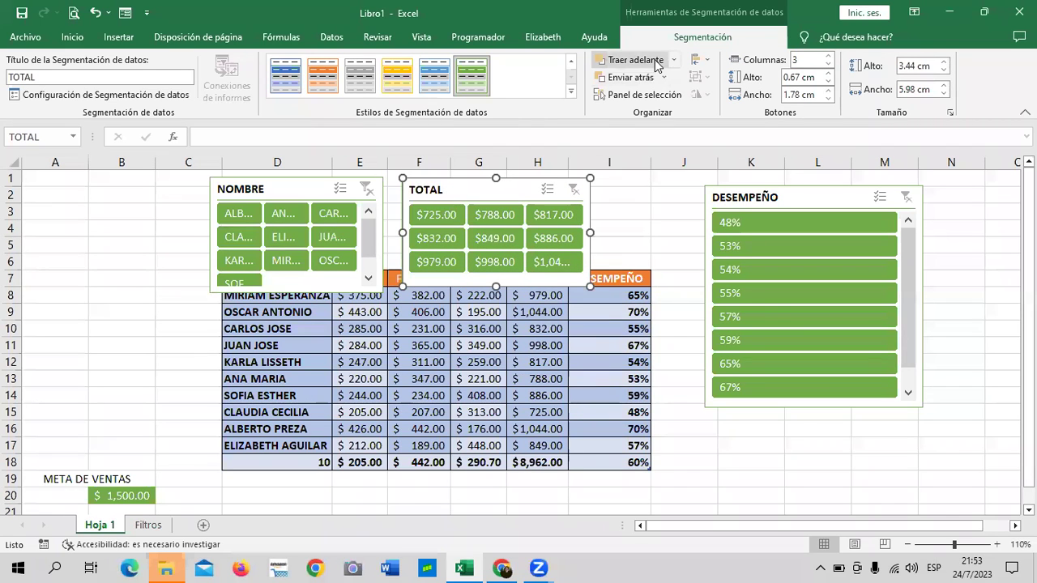
# Narrow the DESEMPEÑO slicer to 4.51 cm with 2 columns, shortened and aligned with TOTAL
pyautogui.moveTo(833, 209); pyautogui.dragTo(815, 201)
pyautogui.moveTo(905, 275); pyautogui.dragTo(829, 283)
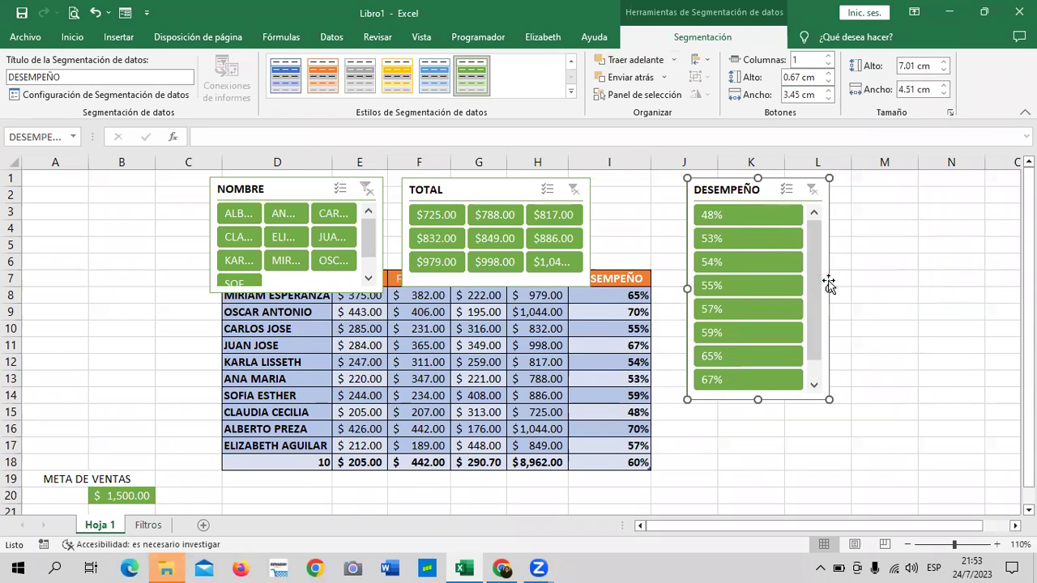
pyautogui.moveTo(756, 189); pyautogui.dragTo(763, 190)
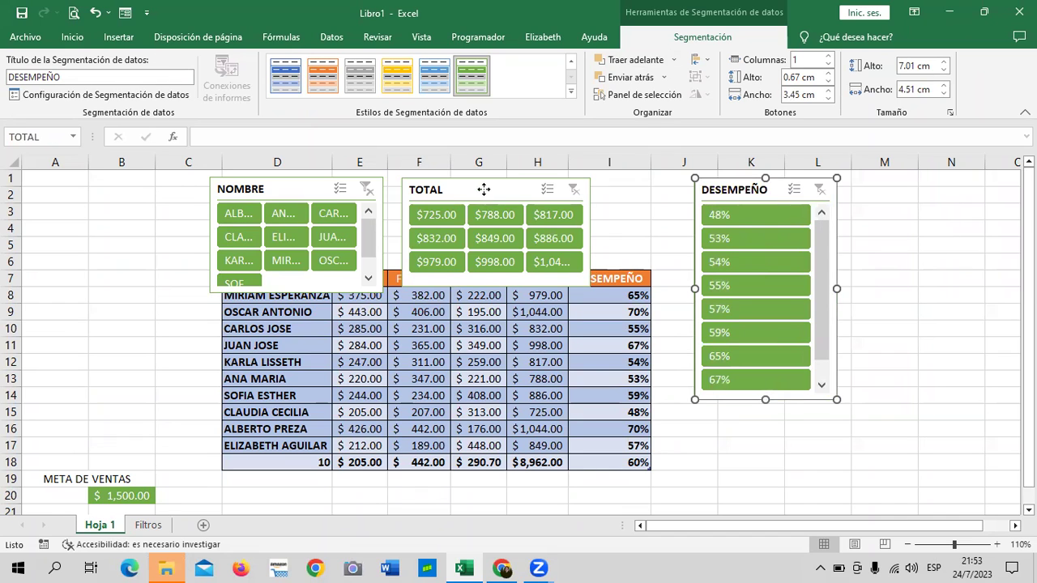
pyautogui.moveTo(484, 190); pyautogui.dragTo(516, 184)
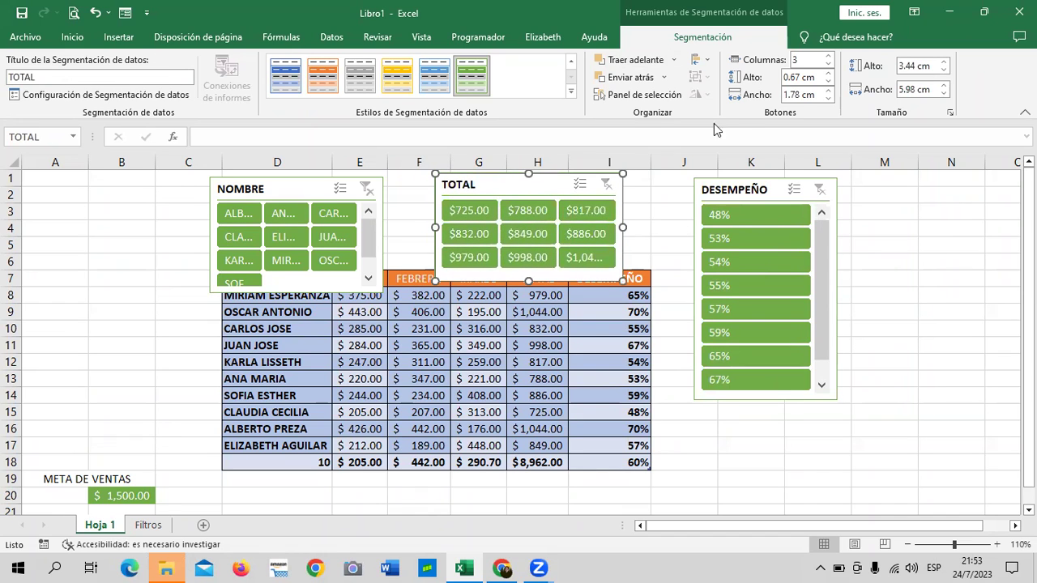
pyautogui.click(774, 189)
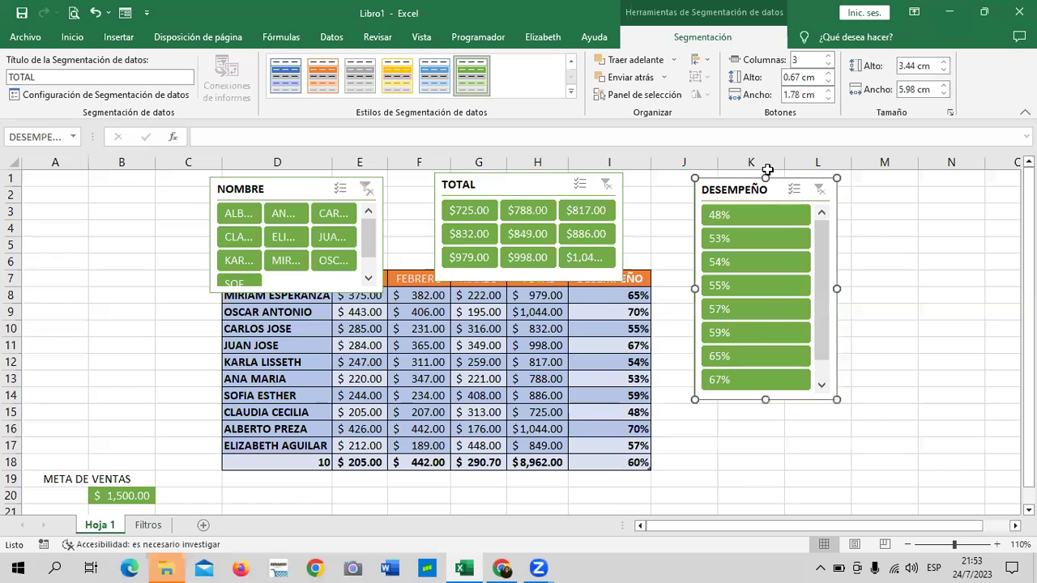
pyautogui.click(828, 56)
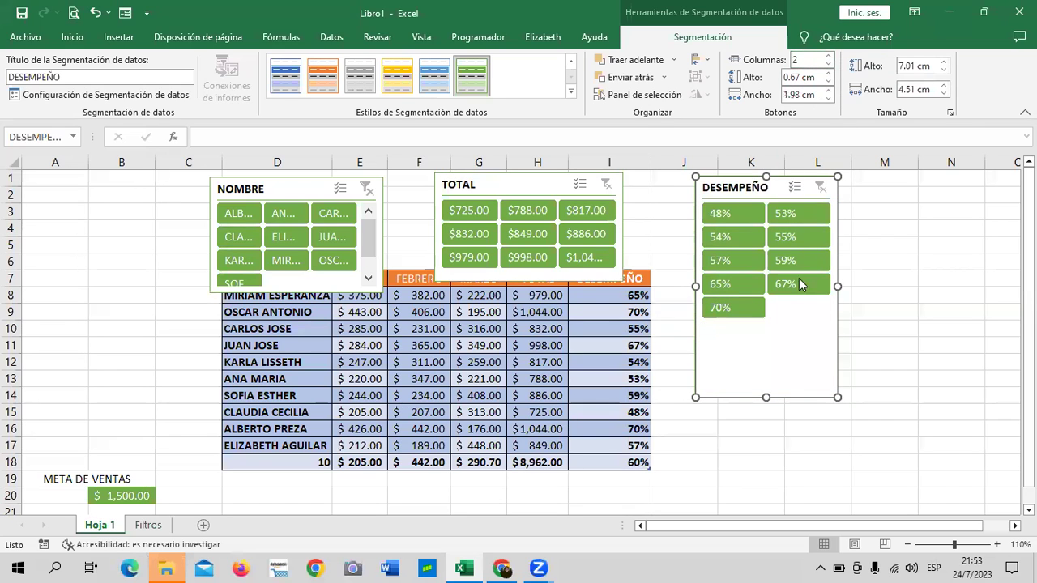
pyautogui.moveTo(766, 395); pyautogui.dragTo(766, 333)
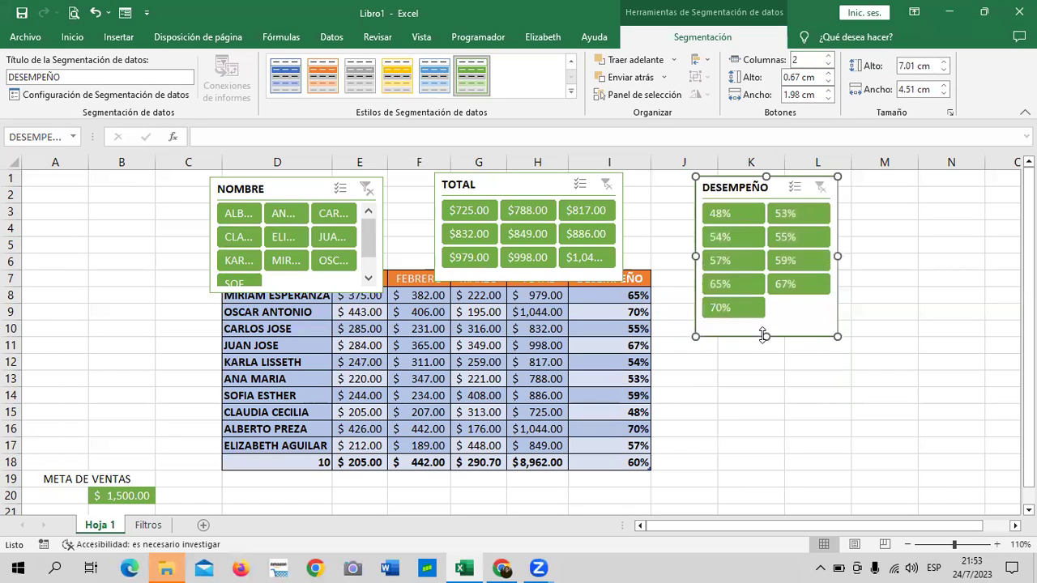
pyautogui.click(885, 344)
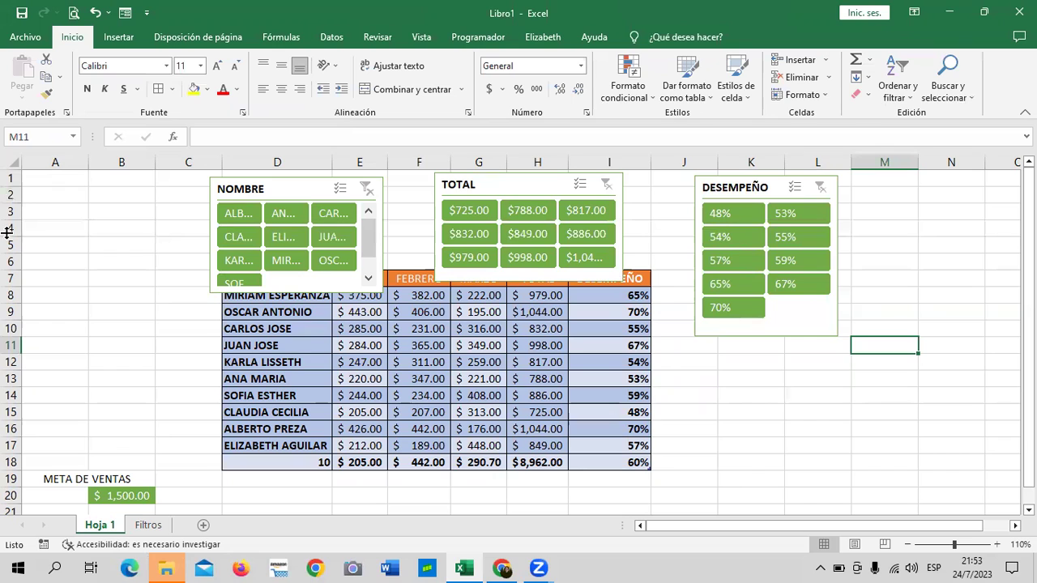
# Insert a blank row at row 4, moving the header to row 8, and nudge TOTAL and NOMBRE slicers
pyautogui.click(10, 228)
pyautogui.rightClick(10, 227)
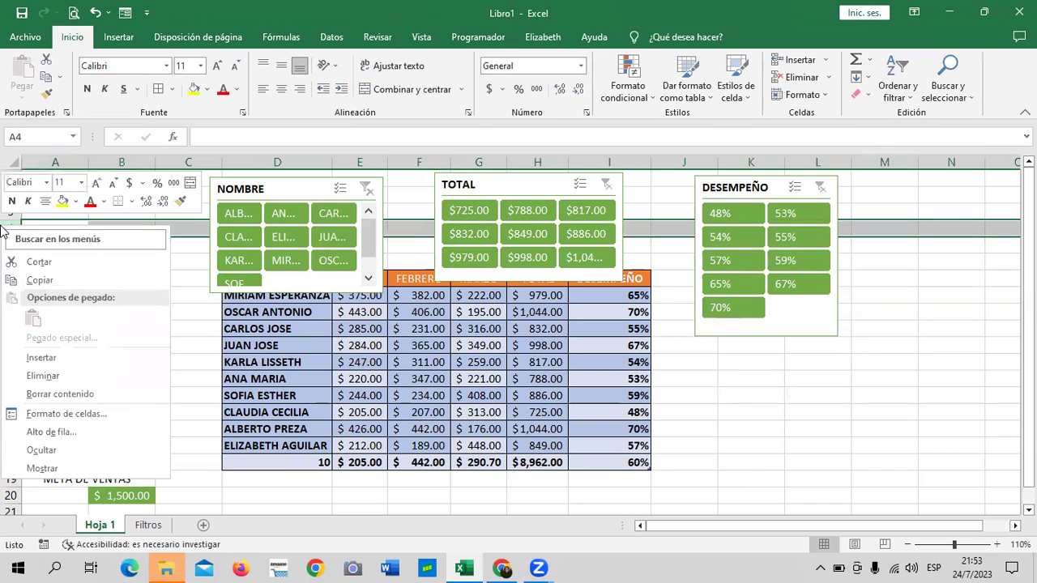
pyautogui.click(96, 356)
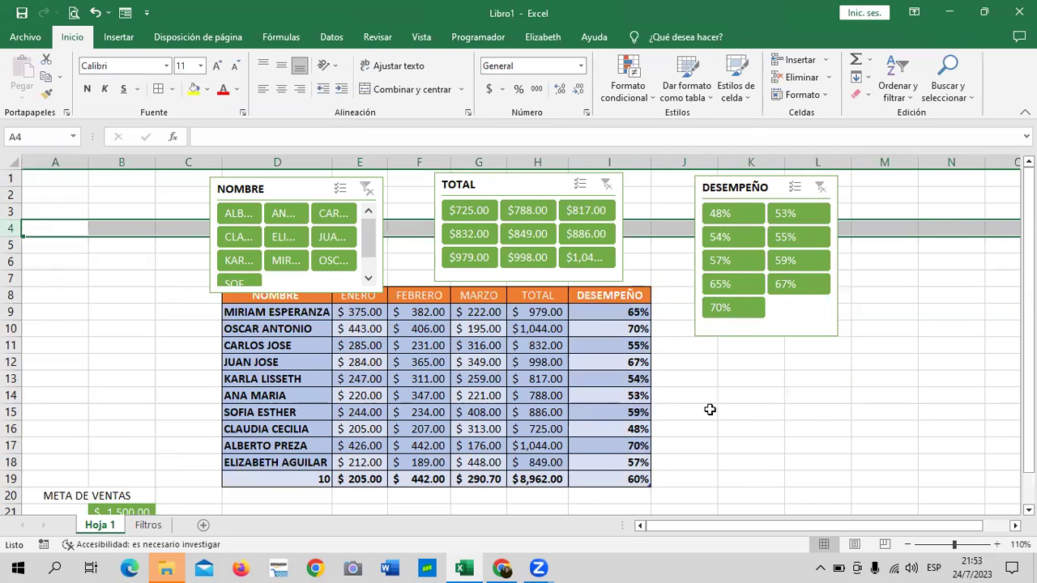
pyautogui.click(798, 397)
pyautogui.moveTo(528, 173); pyautogui.dragTo(545, 170)
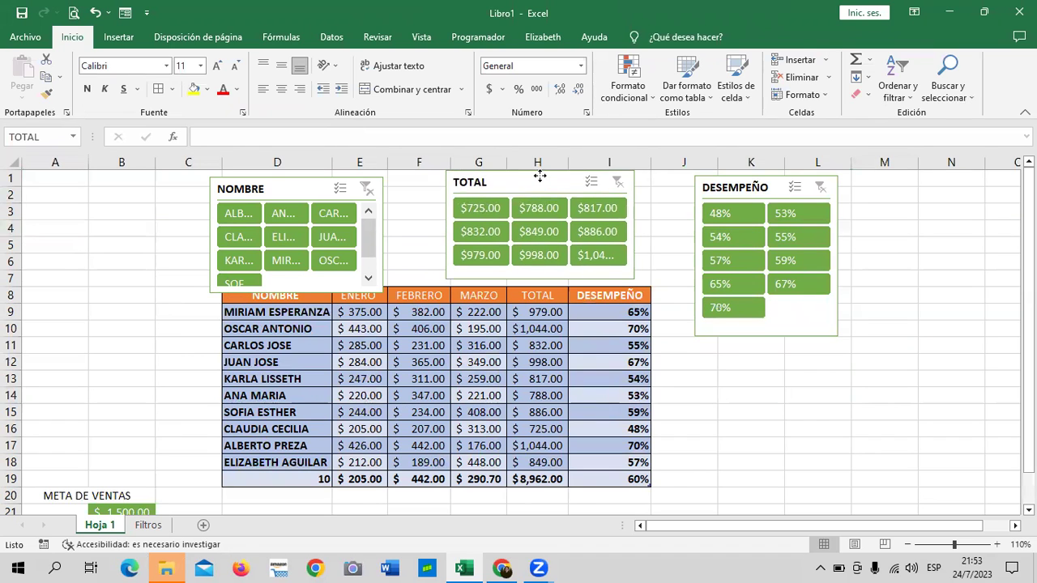
pyautogui.moveTo(320, 181)
pyautogui.mouseDown()
pyautogui.moveTo(336, 175)
pyautogui.moveTo(316, 182)
pyautogui.mouseUp()
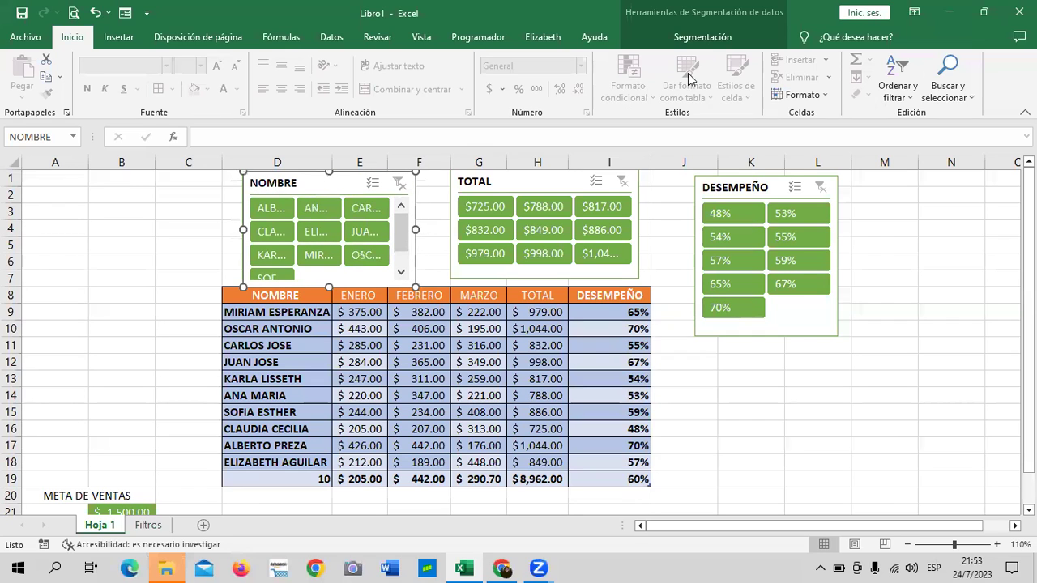
# Show the NOMBRE slicer in 4 columns, widening it leftward and making it shorter
pyautogui.click(702, 36)
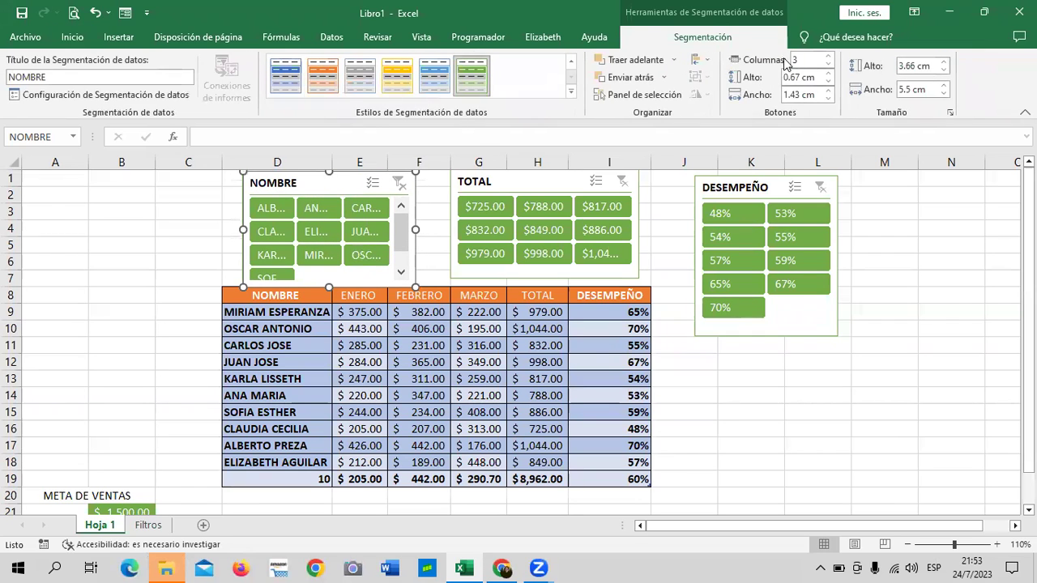
pyautogui.click(827, 56)
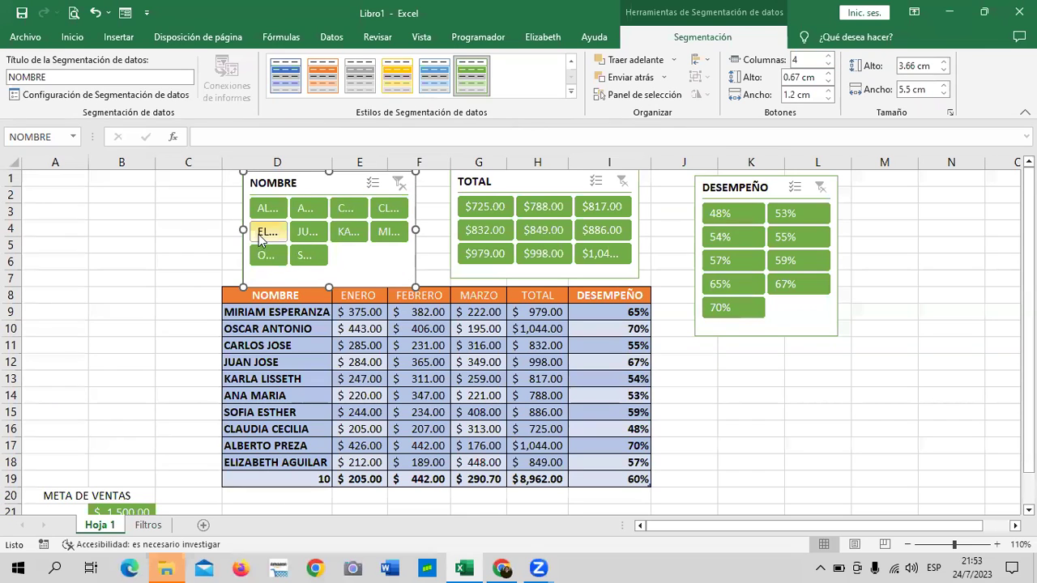
pyautogui.moveTo(243, 229); pyautogui.dragTo(198, 229)
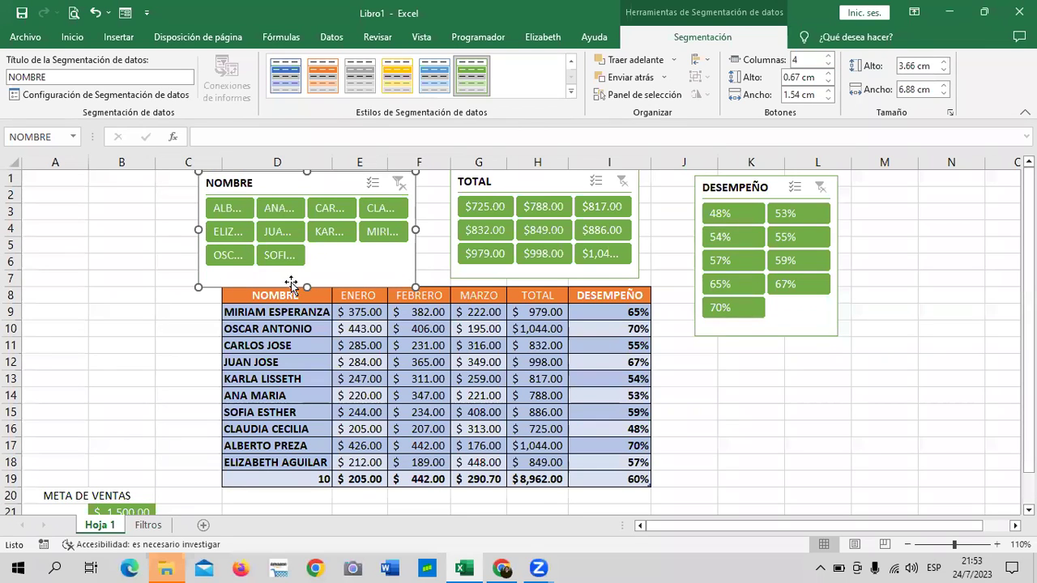
pyautogui.moveTo(308, 284); pyautogui.dragTo(311, 273)
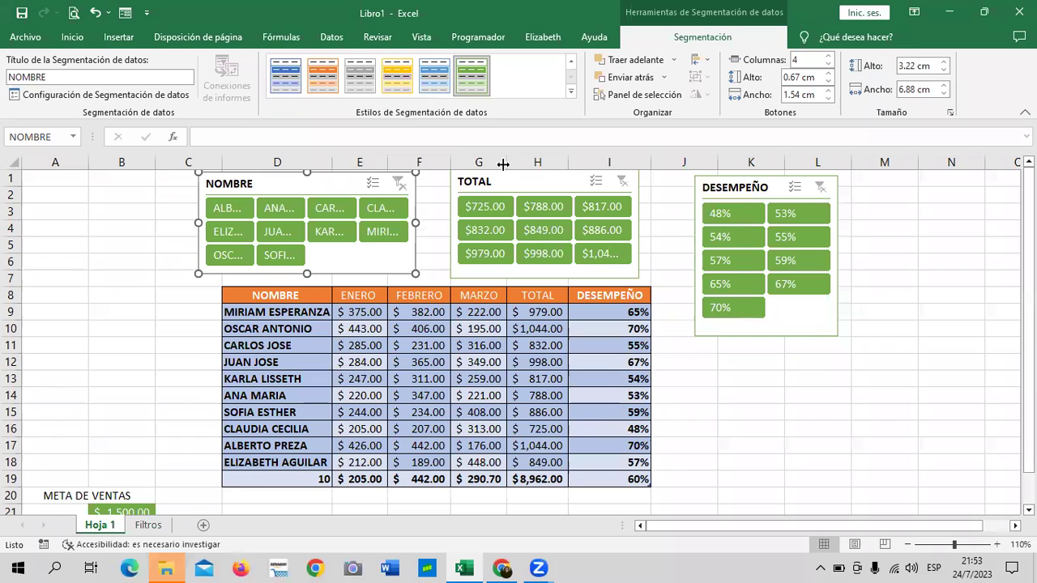
# Nudge the TOTAL and DESEMPEÑO slicers left and filter the table to one salesperson
pyautogui.moveTo(523, 179); pyautogui.dragTo(515, 180)
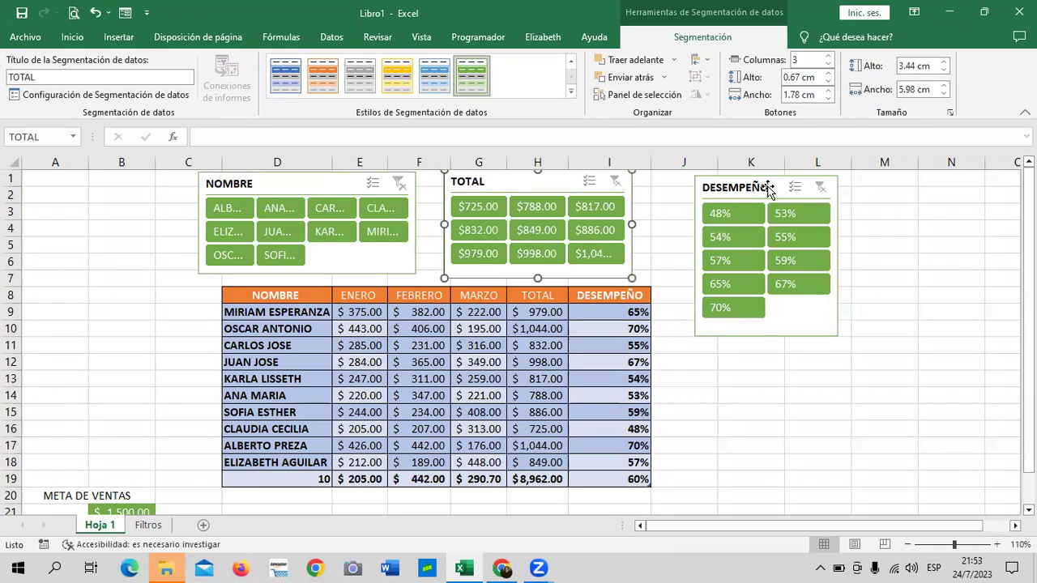
pyautogui.moveTo(776, 187); pyautogui.dragTo(770, 188)
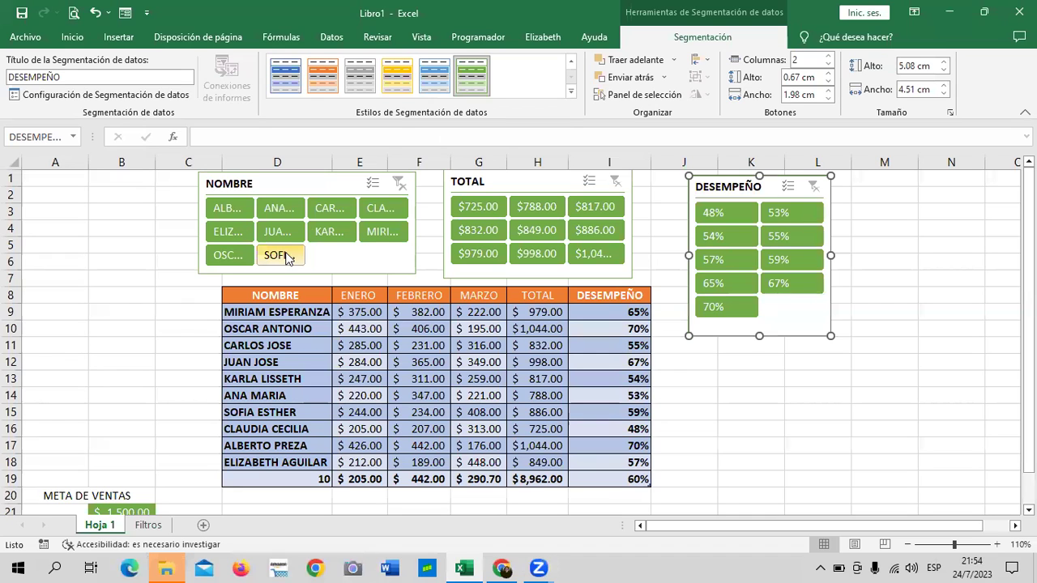
pyautogui.click(339, 235)
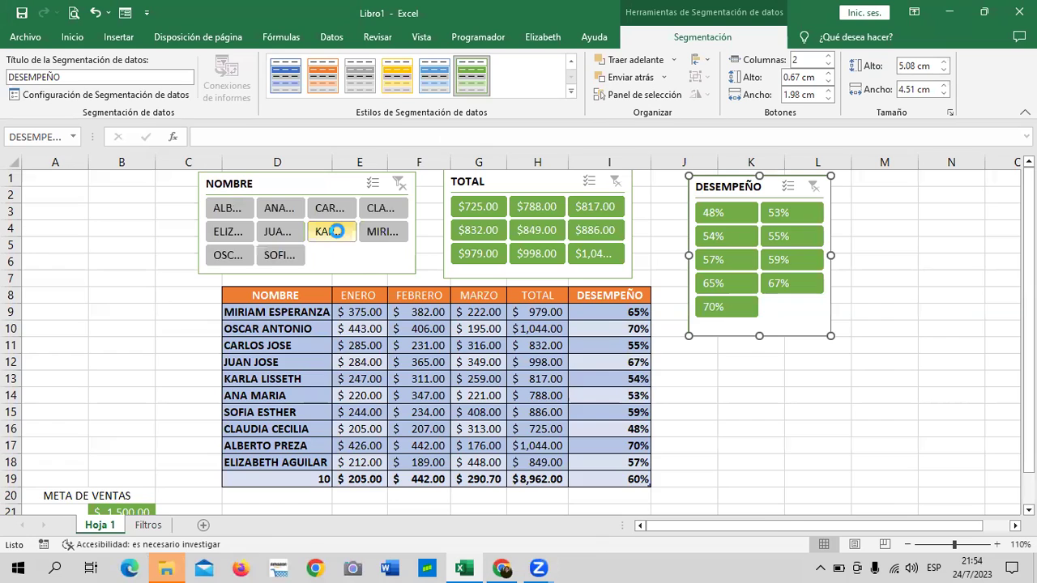
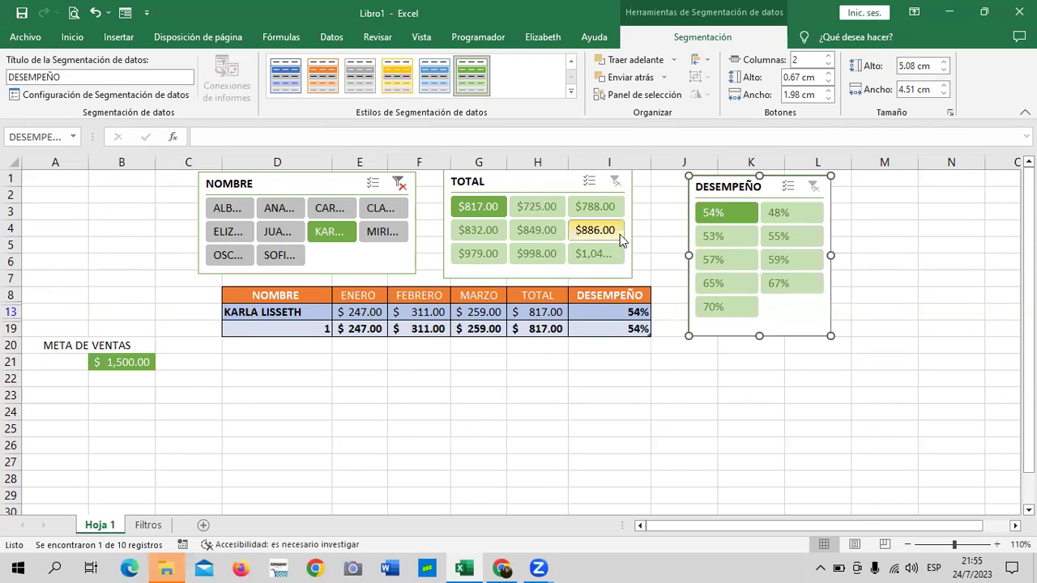
# Pick names in the NOMBRE slicer until only the row 10 seller remains: $1,044.00, 70%
pyautogui.click(334, 210)
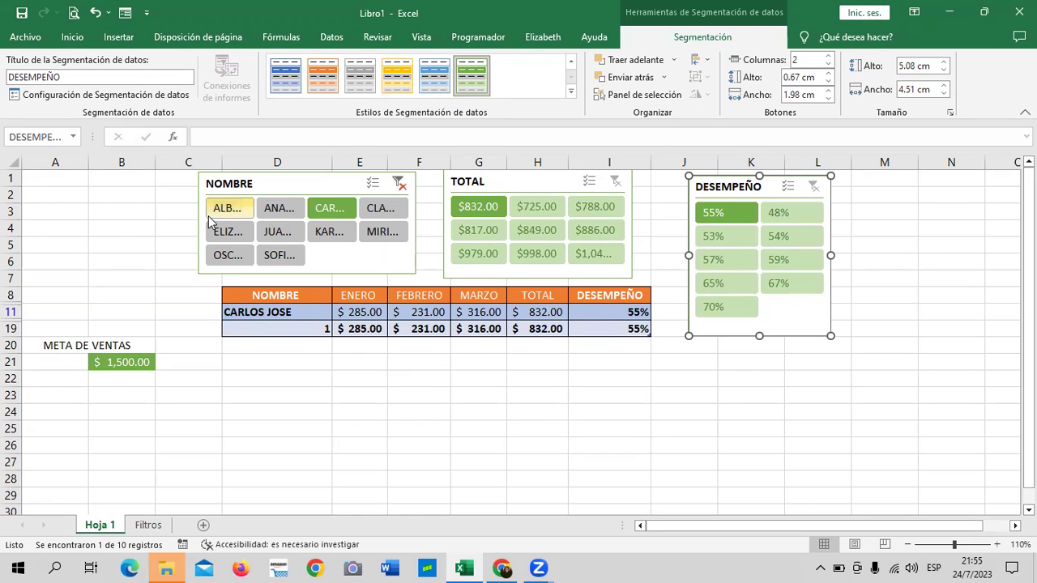
pyautogui.click(278, 210)
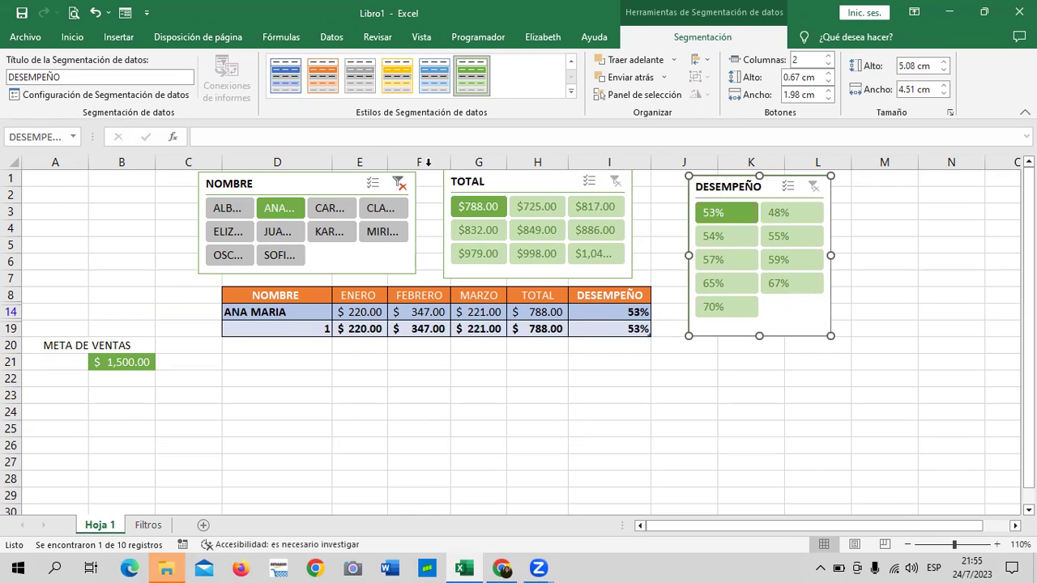
pyautogui.click(231, 255)
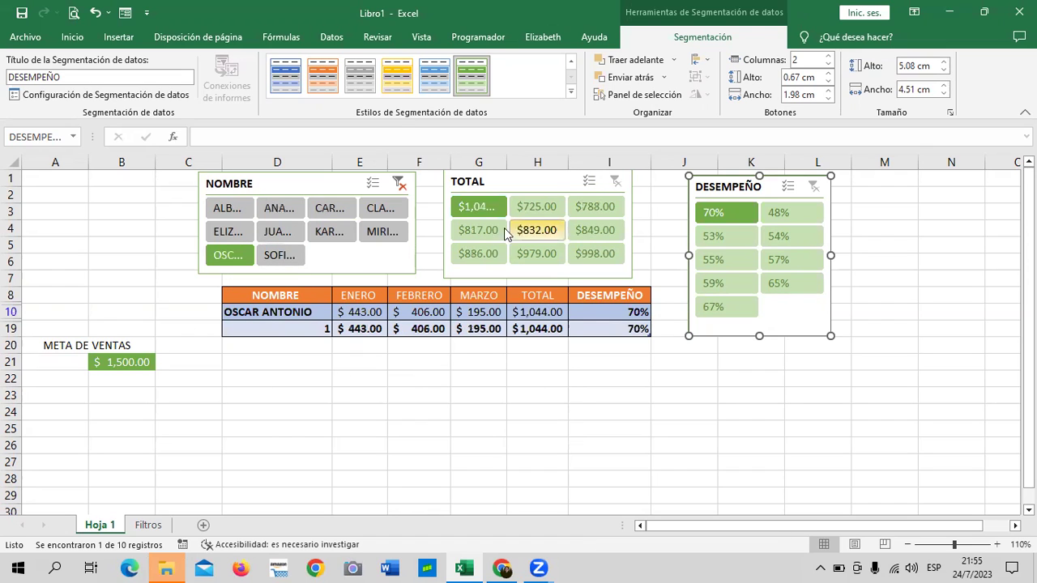
pyautogui.click(490, 211)
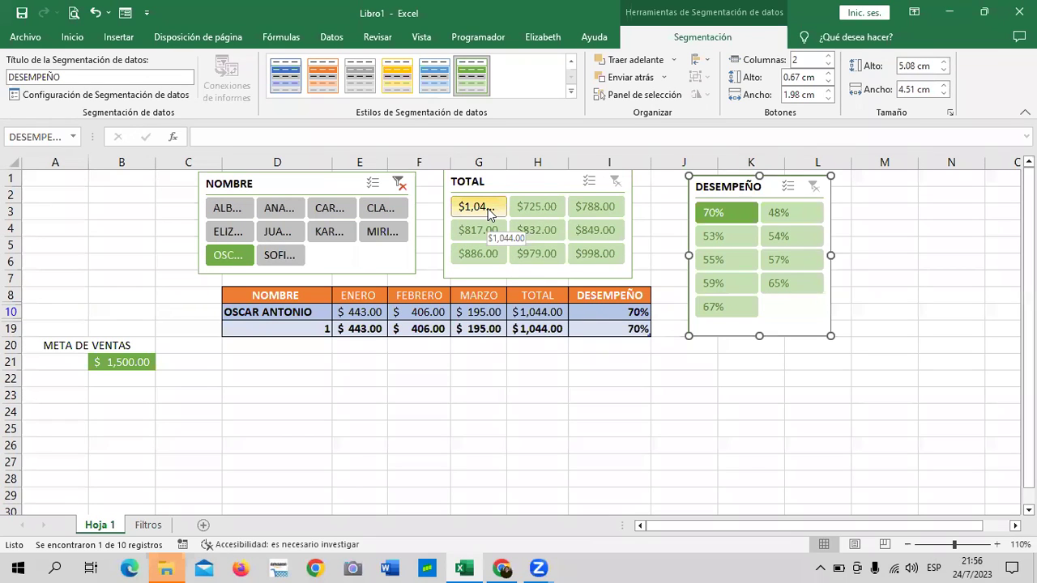
pyautogui.click(490, 211)
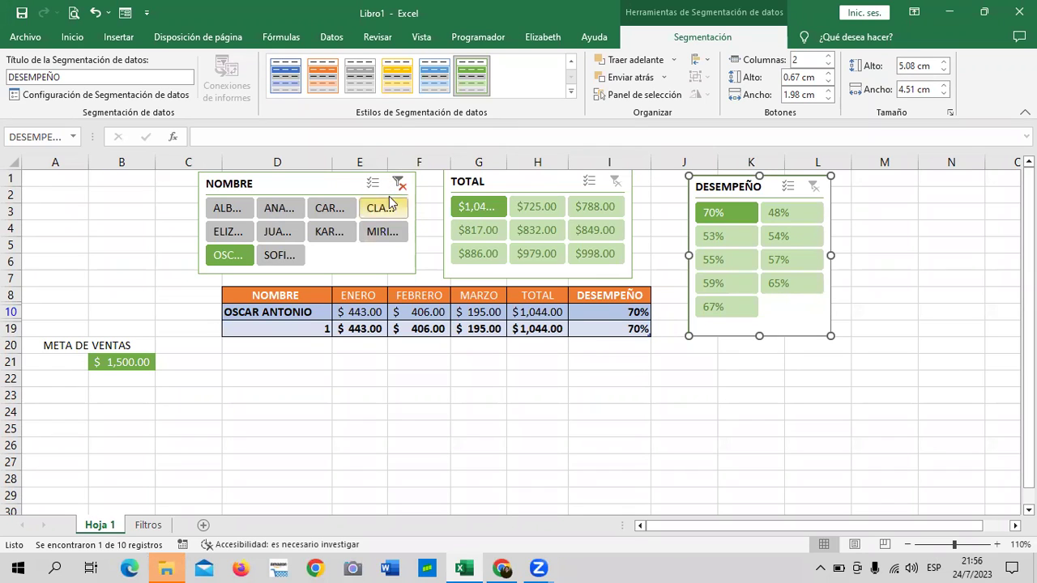
# Clear the NOMBRE filter and cycle through names, ending on ELIZ... ($849.00, 57%)
pyautogui.click(399, 185)
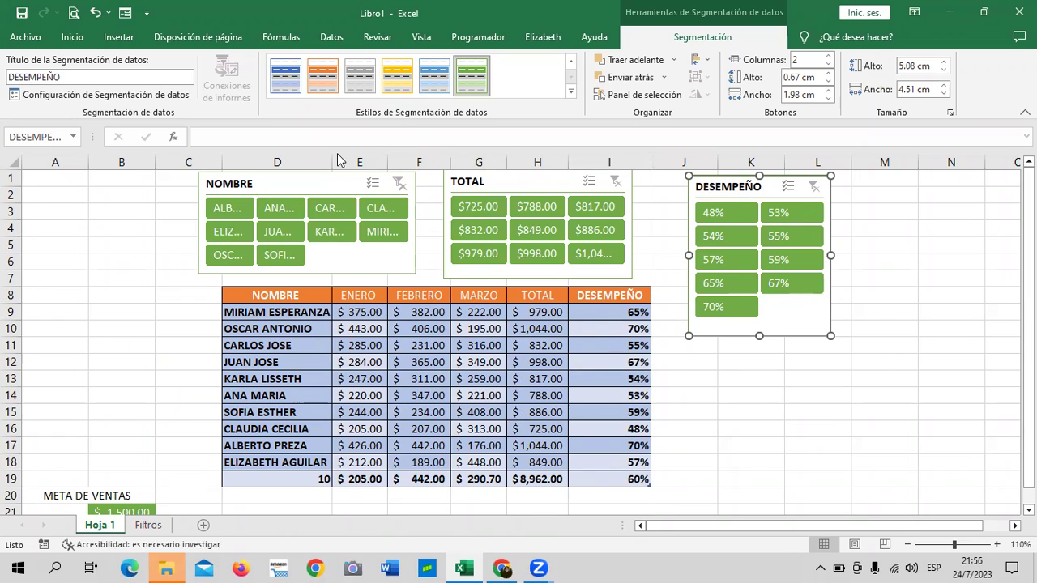
pyautogui.click(228, 235)
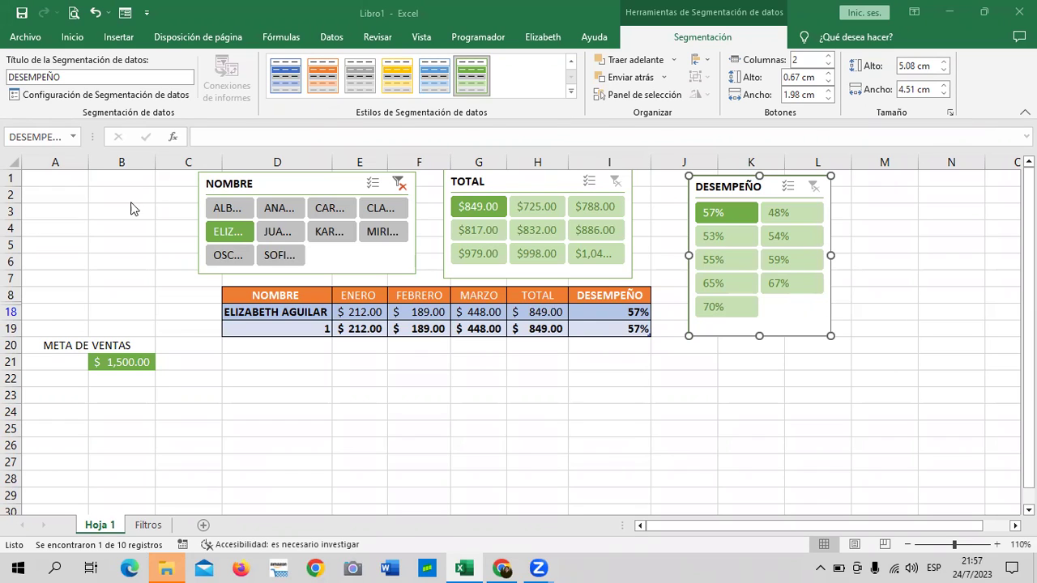
pyautogui.click(278, 255)
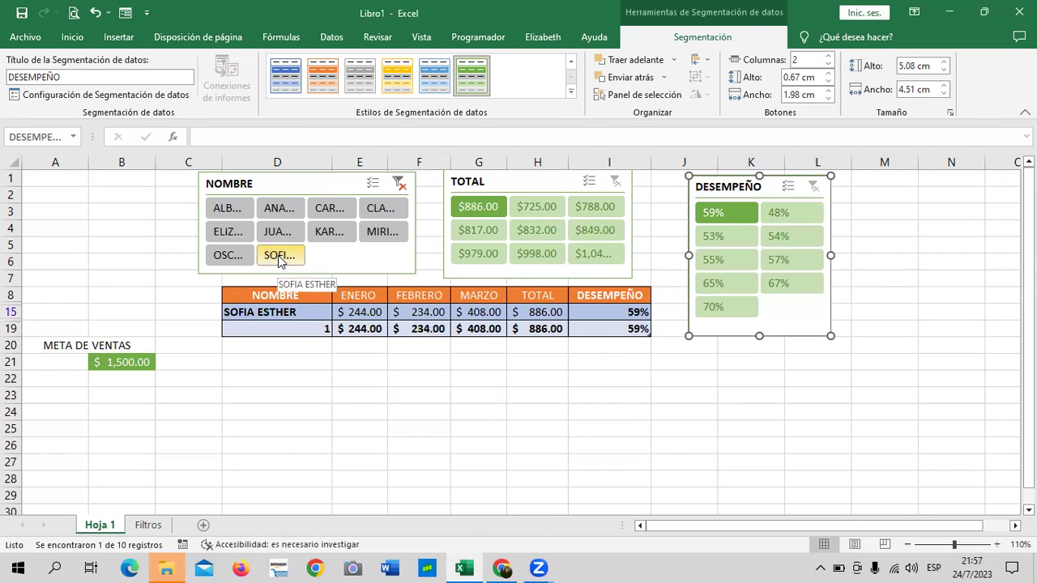
pyautogui.click(374, 234)
pyautogui.click(381, 208)
pyautogui.click(330, 233)
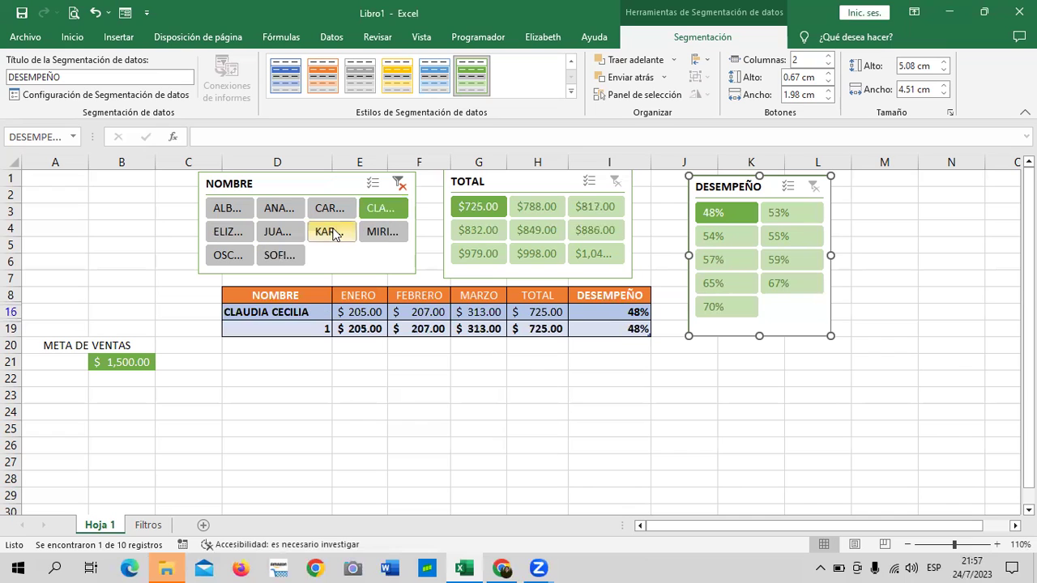
pyautogui.click(322, 209)
pyautogui.click(284, 209)
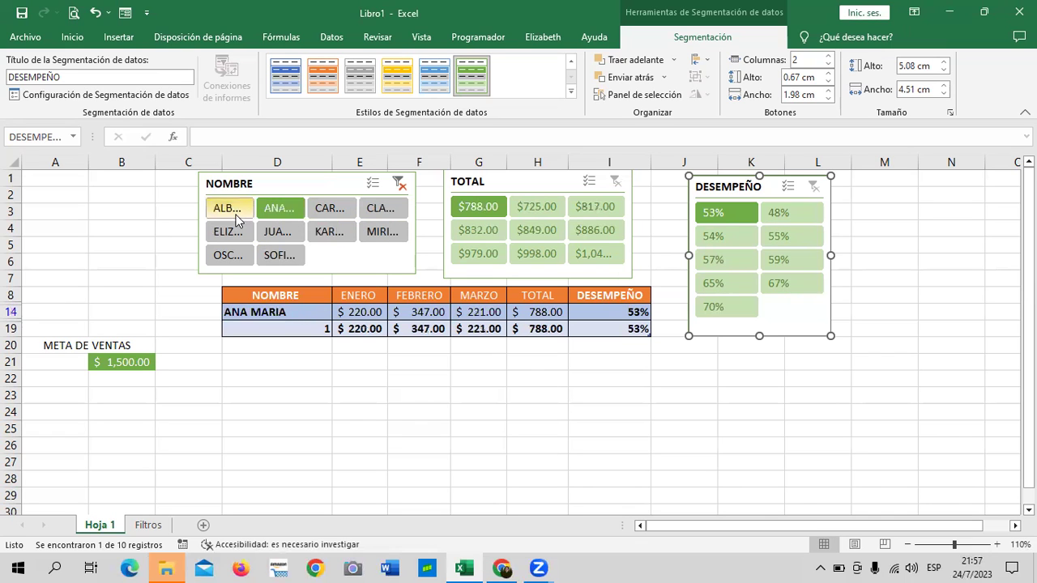
pyautogui.click(230, 208)
pyautogui.click(231, 232)
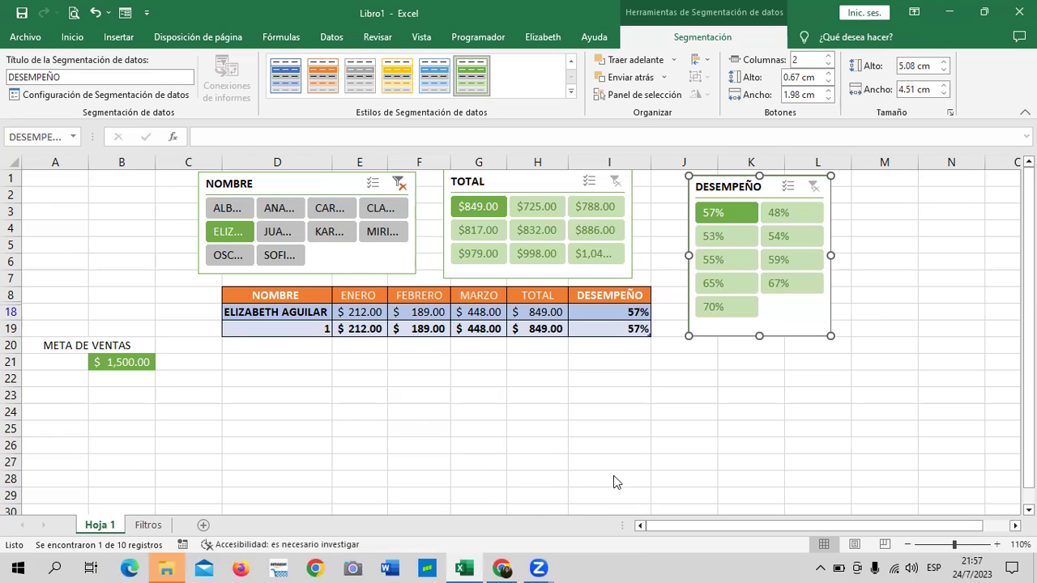
# Clear the NOMBRE slicer filter to restore all ten rows and the $8,962.00 total
pyautogui.click(399, 184)
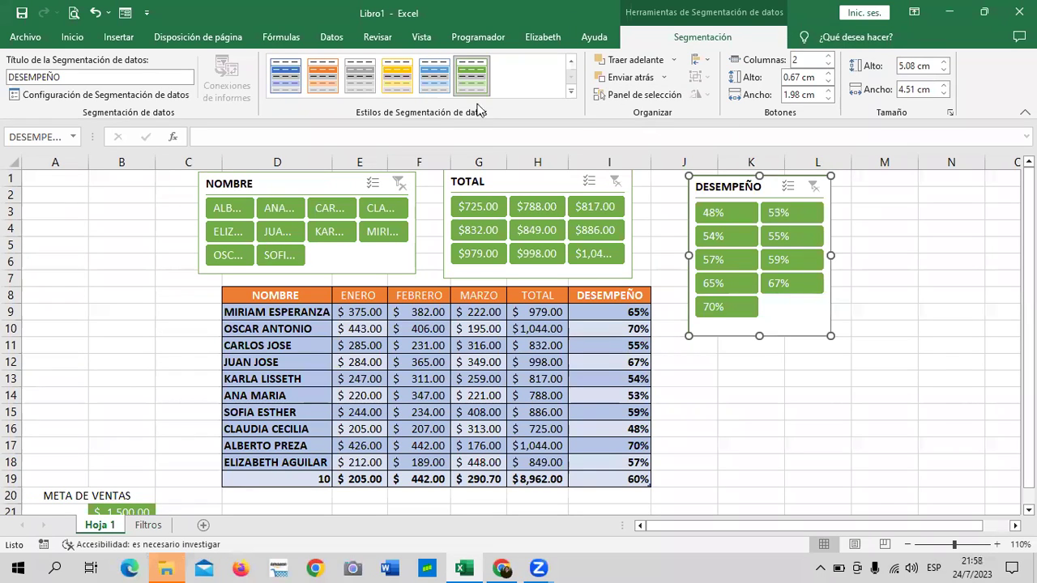
pyautogui.click(641, 97)
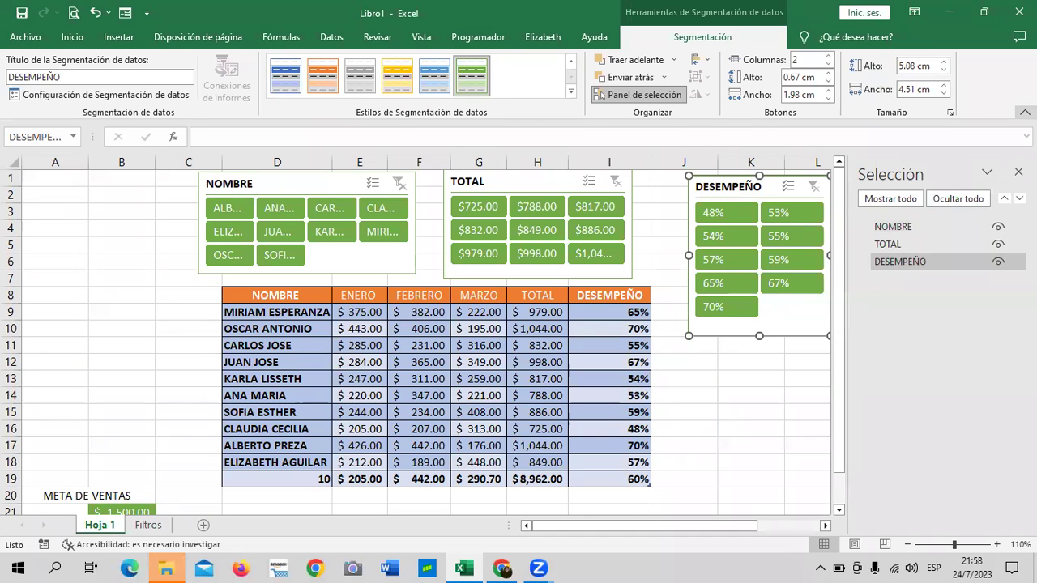
pyautogui.click(672, 94)
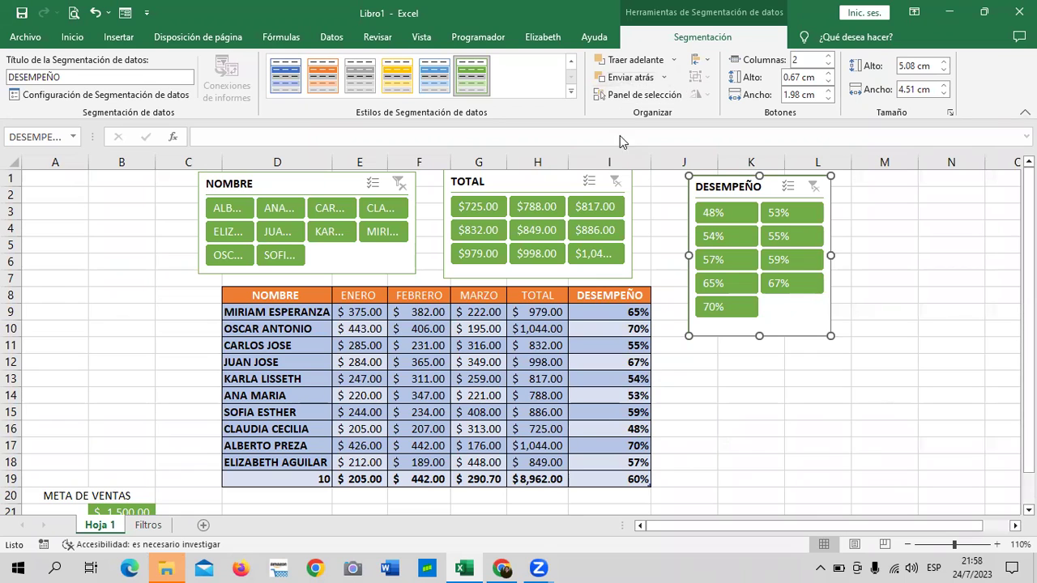
pyautogui.click(563, 183)
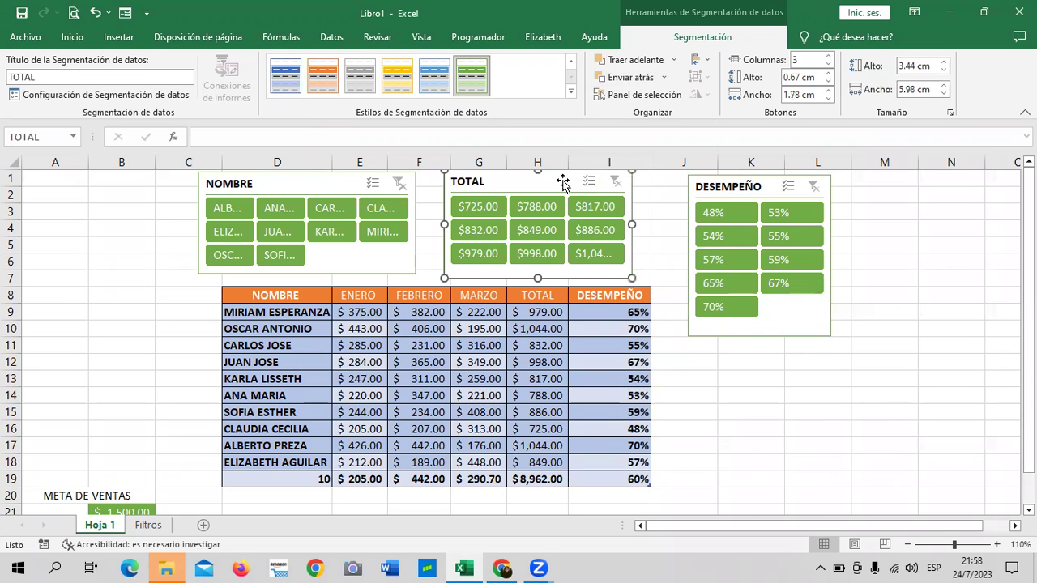
# Set the TOTAL slicer to hide items without data, then filter to ALB... in row 17
pyautogui.click(103, 94)
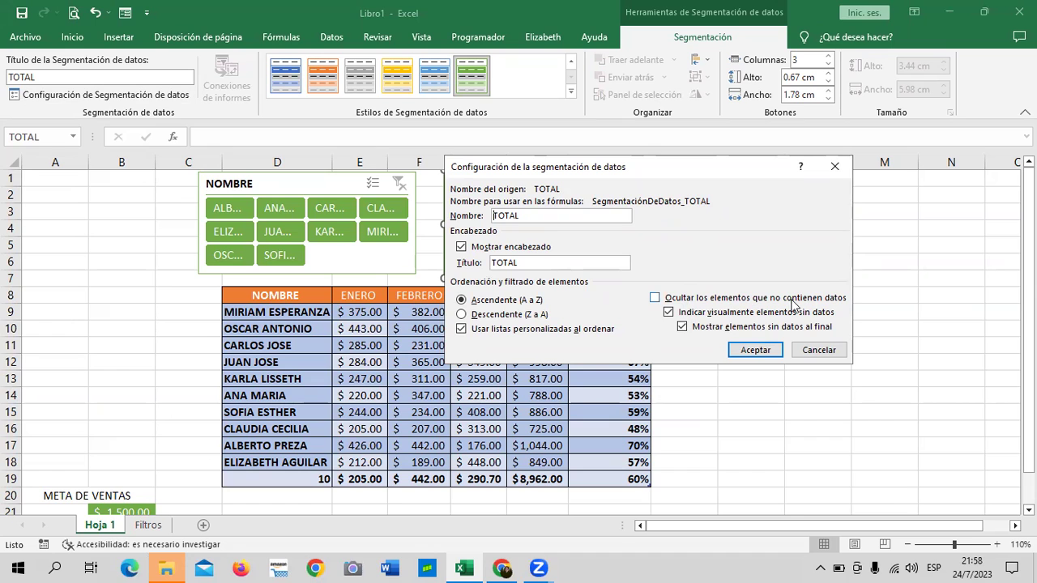
pyautogui.click(655, 297)
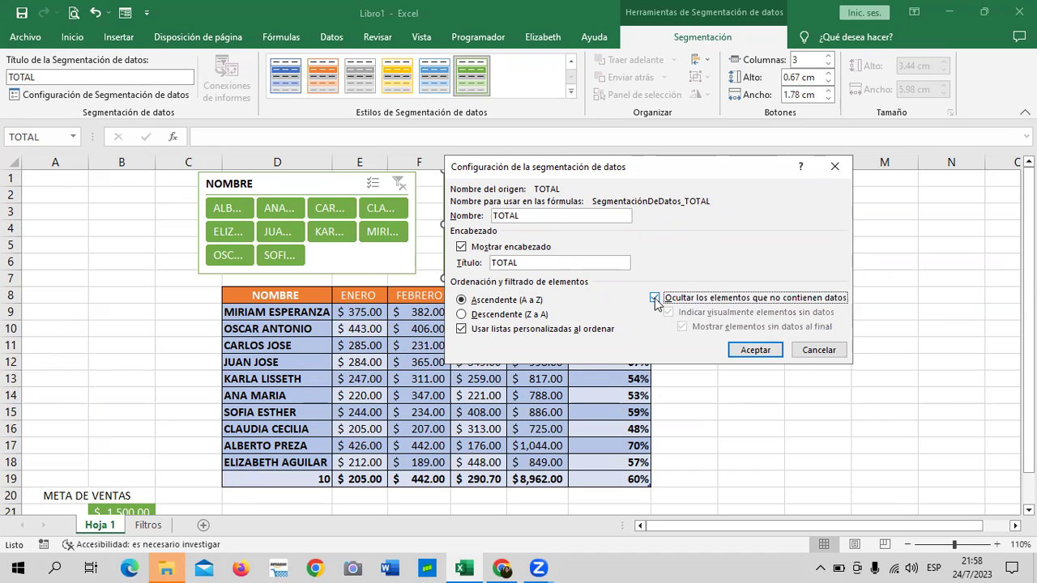
pyautogui.click(757, 351)
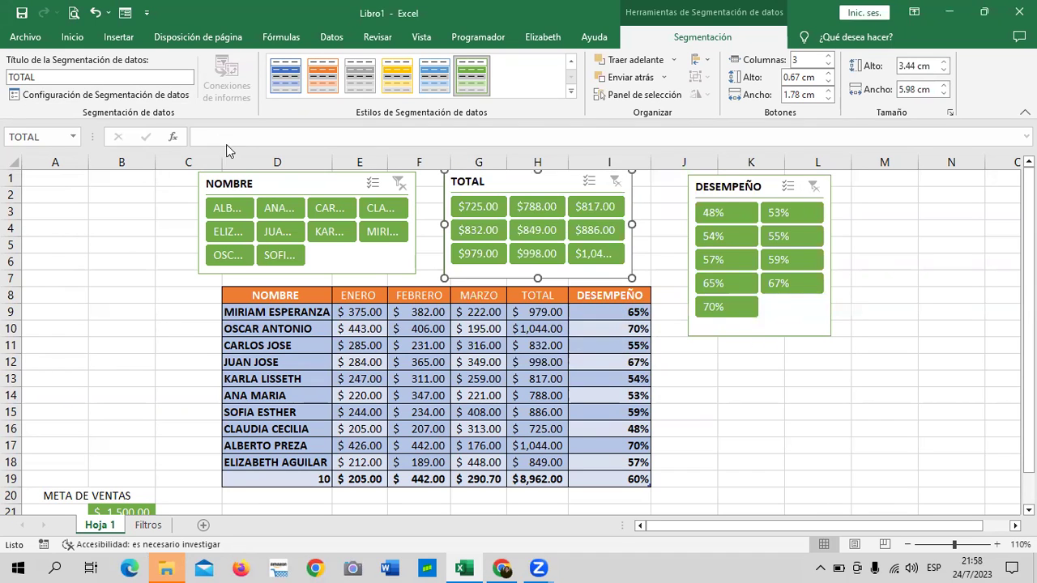
pyautogui.click(242, 208)
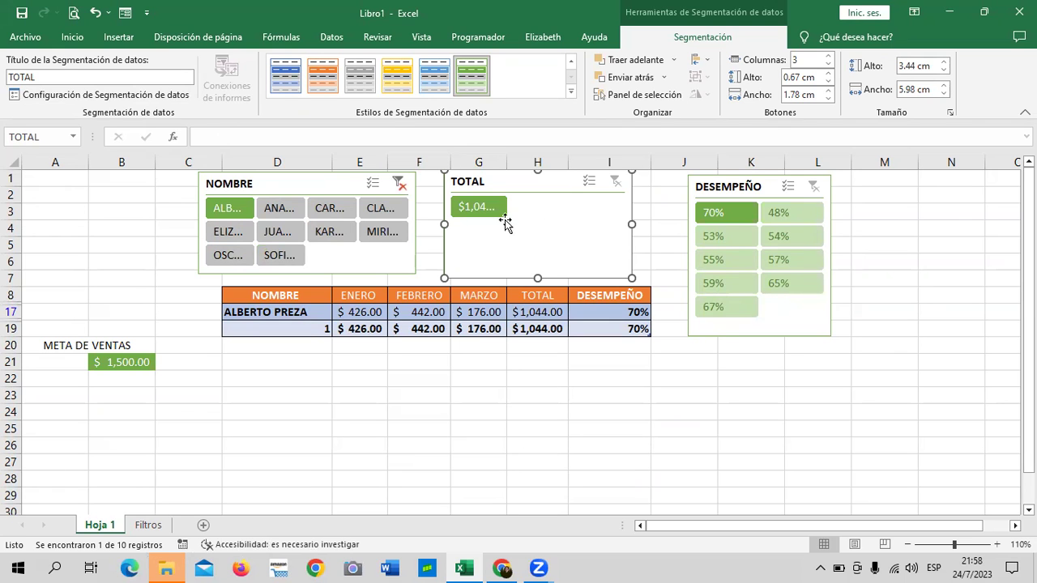
# Tick 'Ocultar los elementos que no contienen datos' in the NOMBRE slicer settings
pyautogui.click(322, 186)
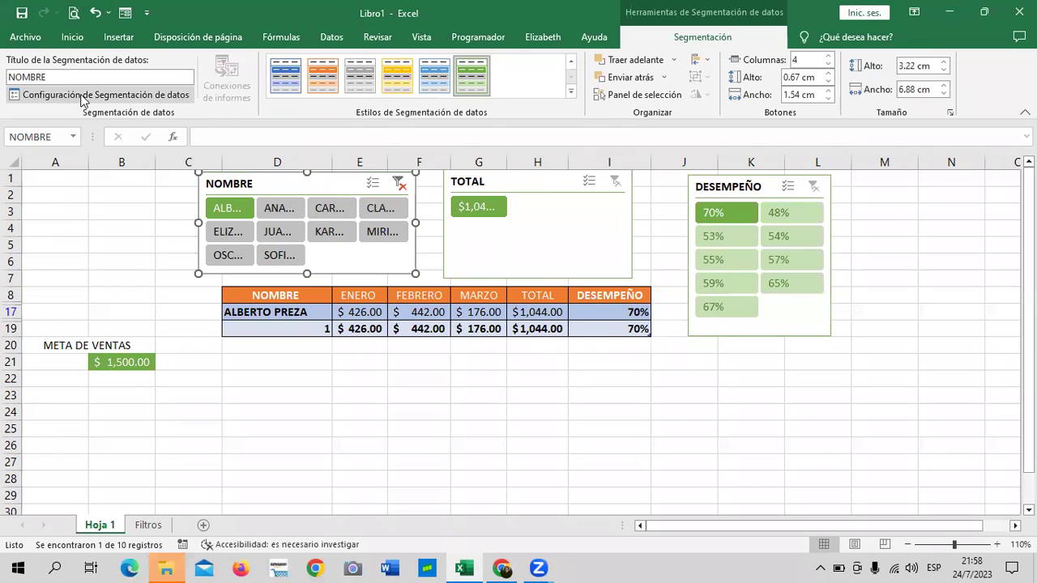
pyautogui.click(74, 94)
pyautogui.click(668, 299)
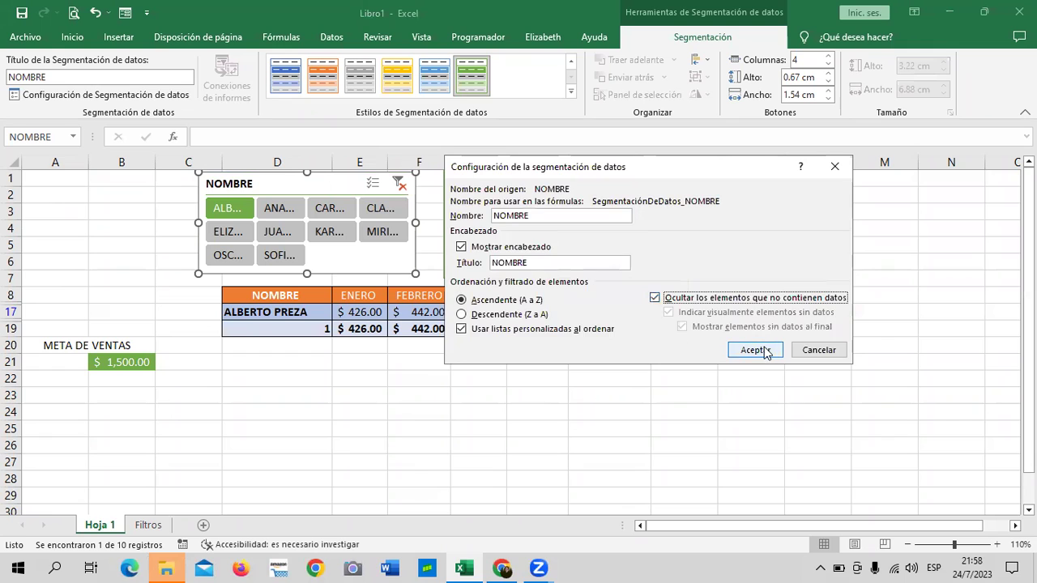
pyautogui.click(755, 350)
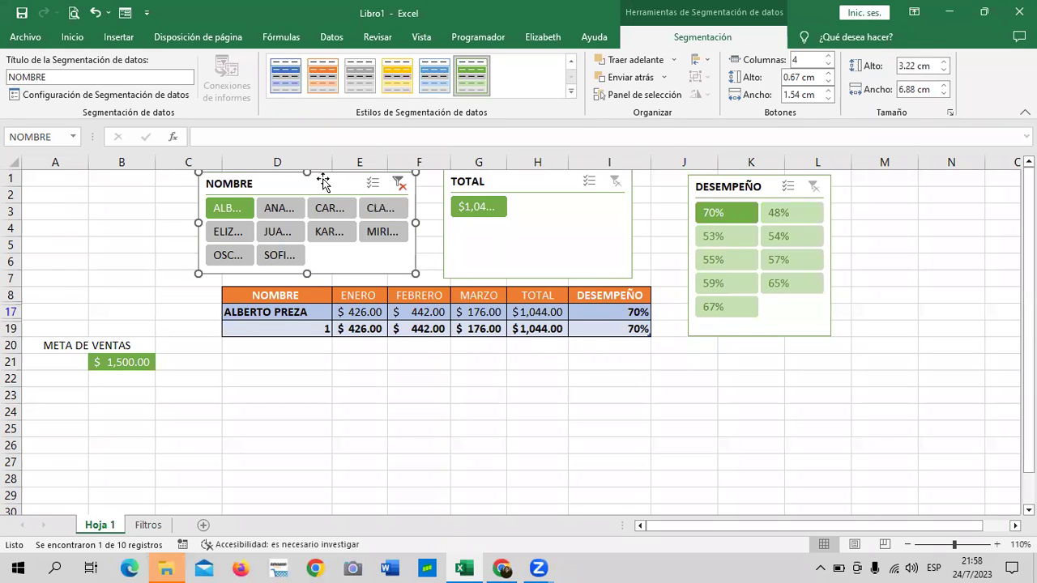
pyautogui.click(135, 99)
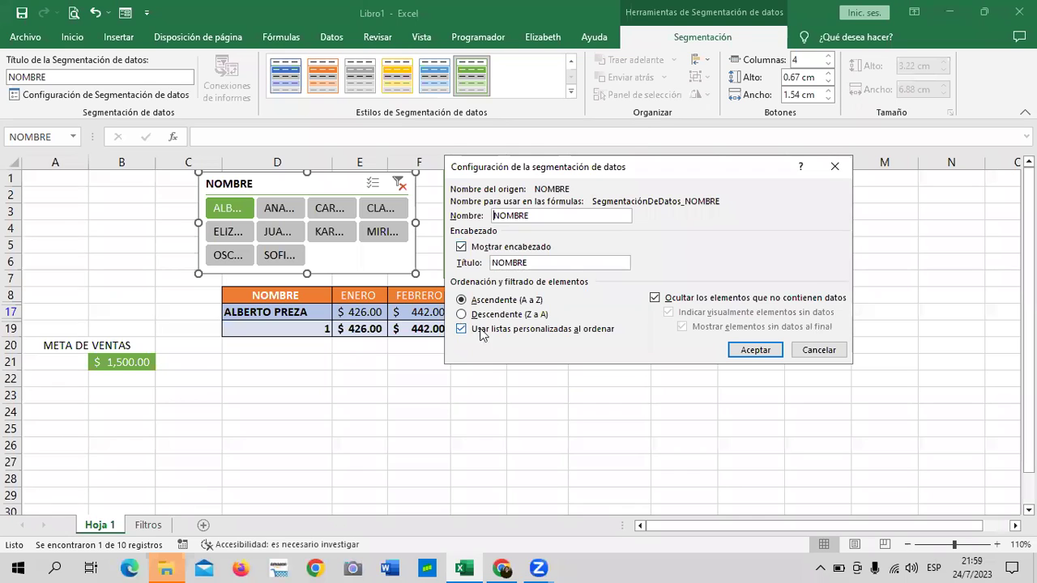
pyautogui.click(755, 350)
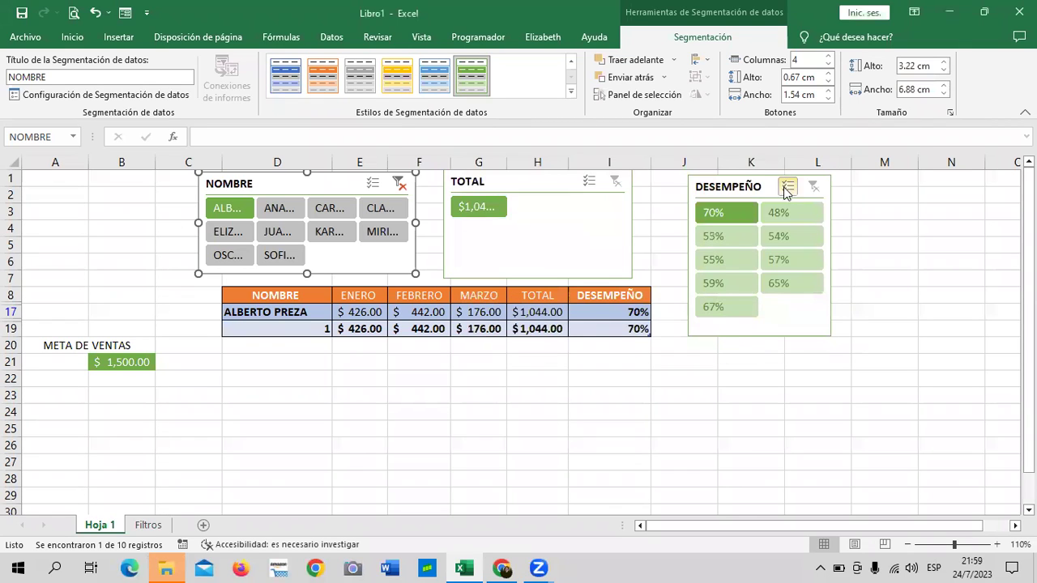
# Make the DESEMPEÑO slicer hide items without data, then filter to CLA... ($725.00, 48%)
pyautogui.click(766, 188)
pyautogui.click(79, 97)
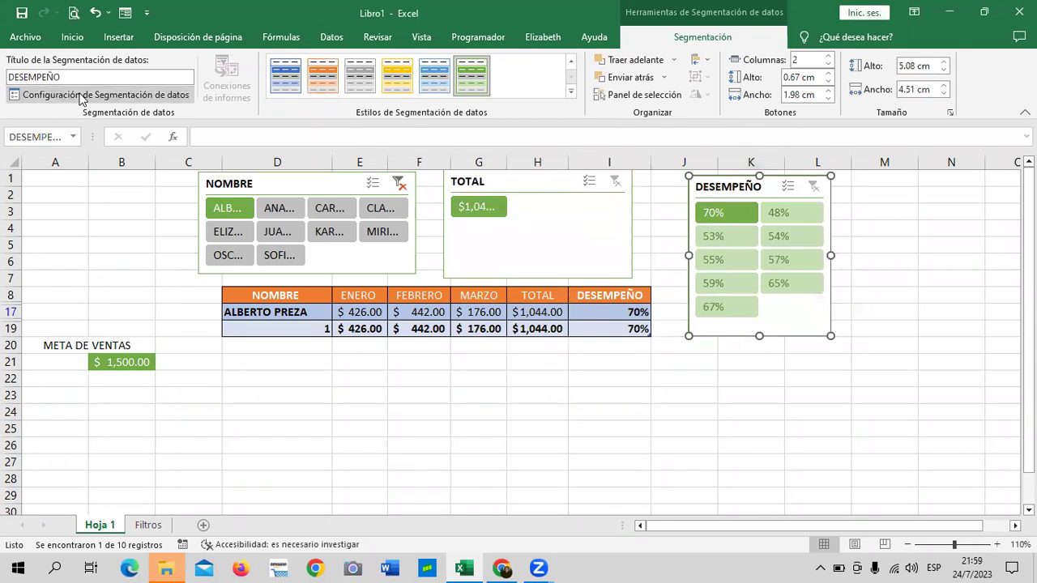
pyautogui.click(699, 298)
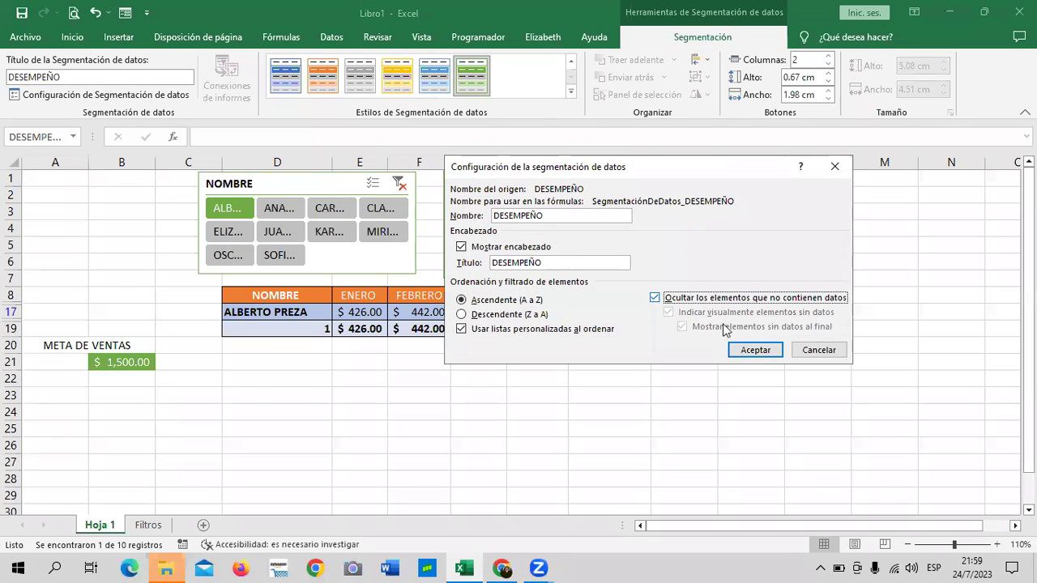
pyautogui.click(762, 349)
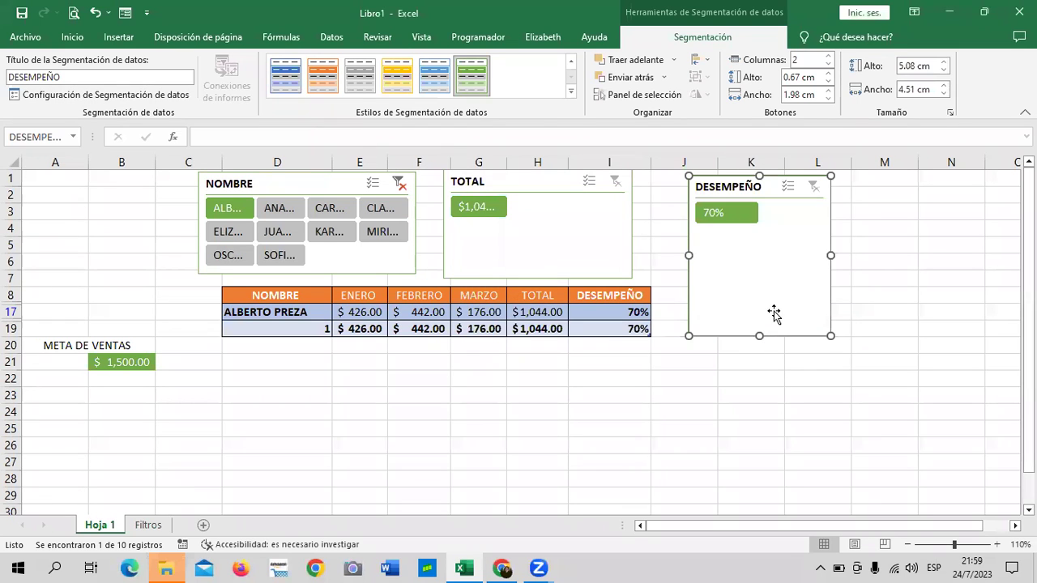
pyautogui.click(378, 209)
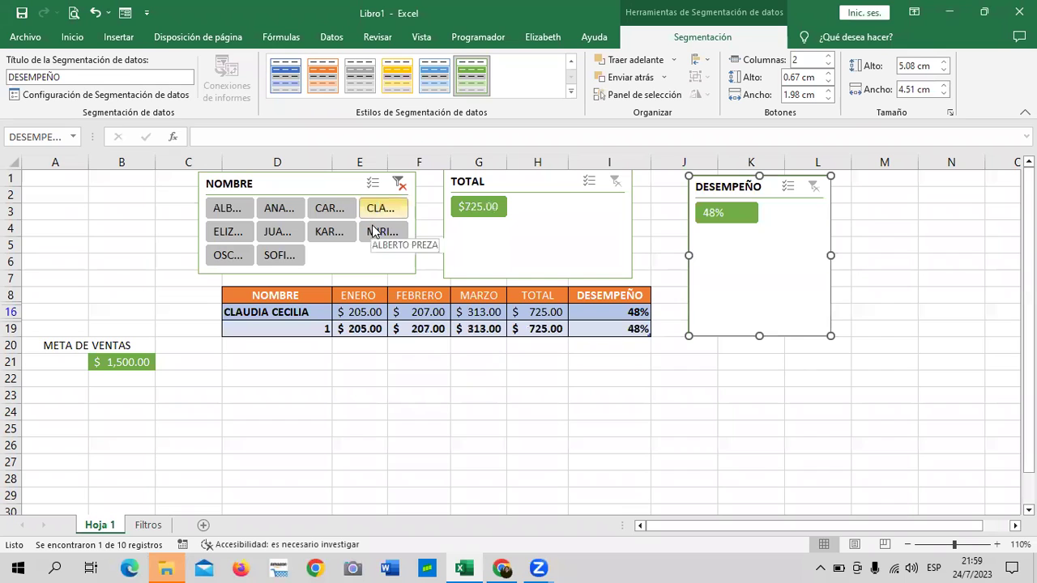
pyautogui.click(373, 233)
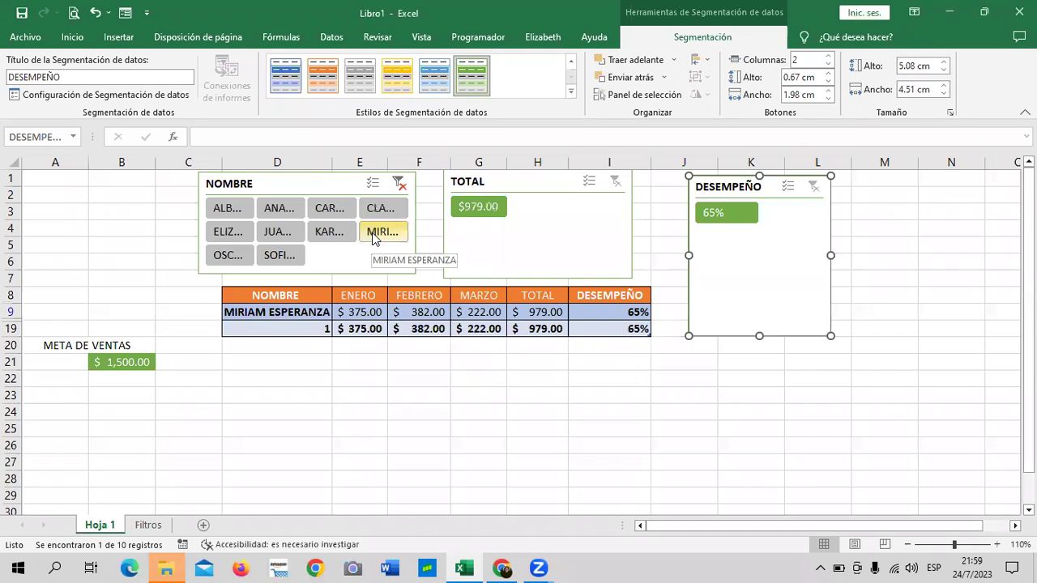
# Filter to several salespeople in turn ($832.00, $788.00, $849.00), then clear the NOMBRE filter
pyautogui.click(328, 233)
pyautogui.click(330, 212)
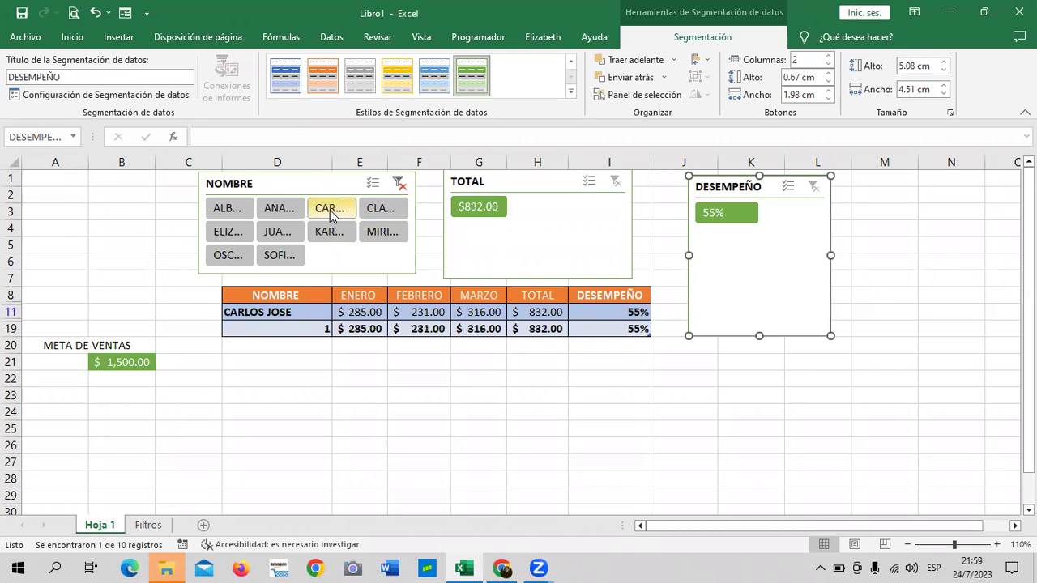
pyautogui.click(284, 213)
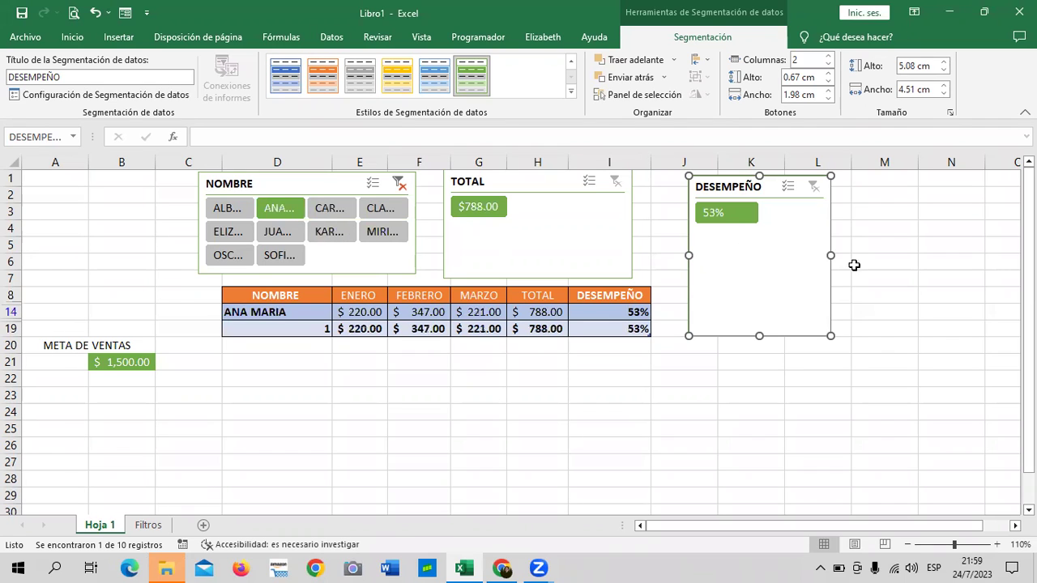
pyautogui.click(280, 255)
pyautogui.click(228, 255)
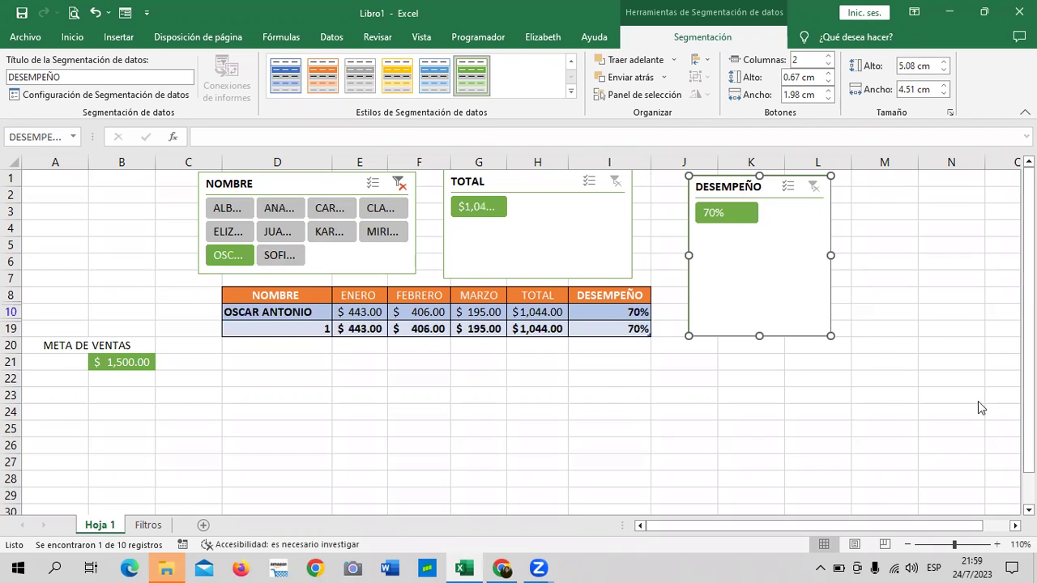
pyautogui.click(248, 232)
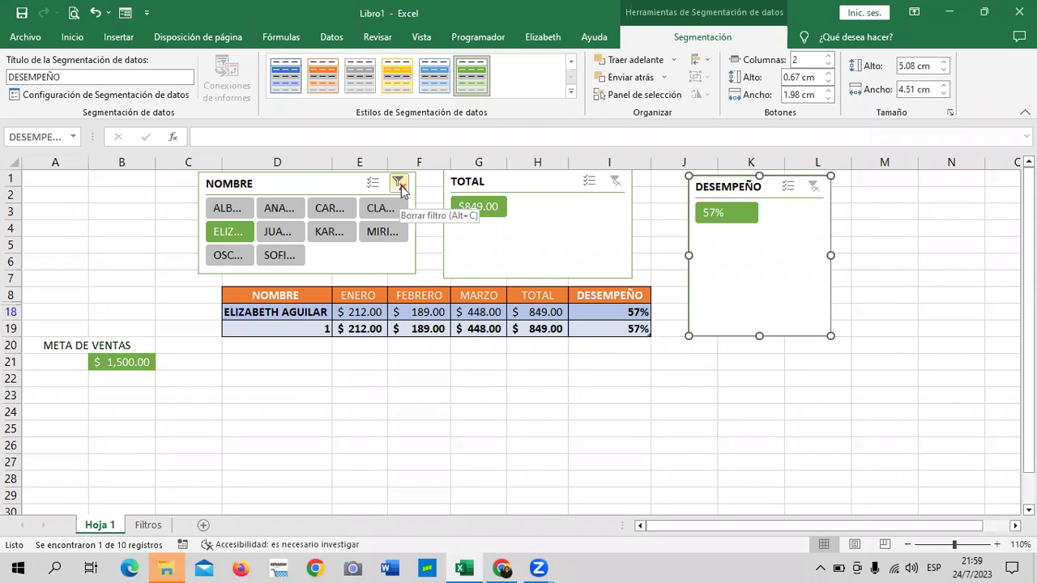
pyautogui.click(401, 186)
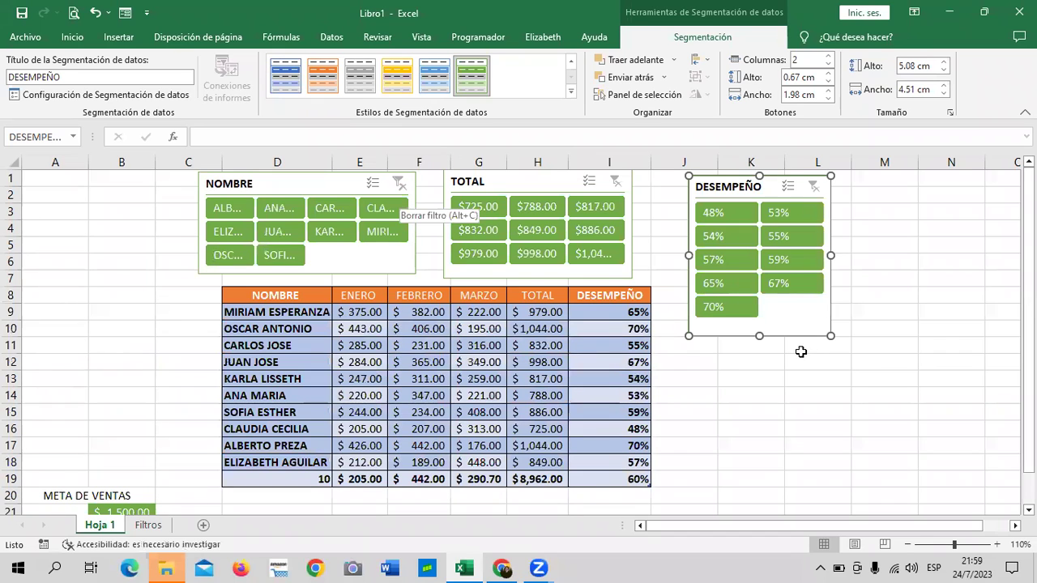
# Nudge the TOTAL slicer a few pixels right and down
pyautogui.moveTo(537, 176); pyautogui.dragTo(540, 185)
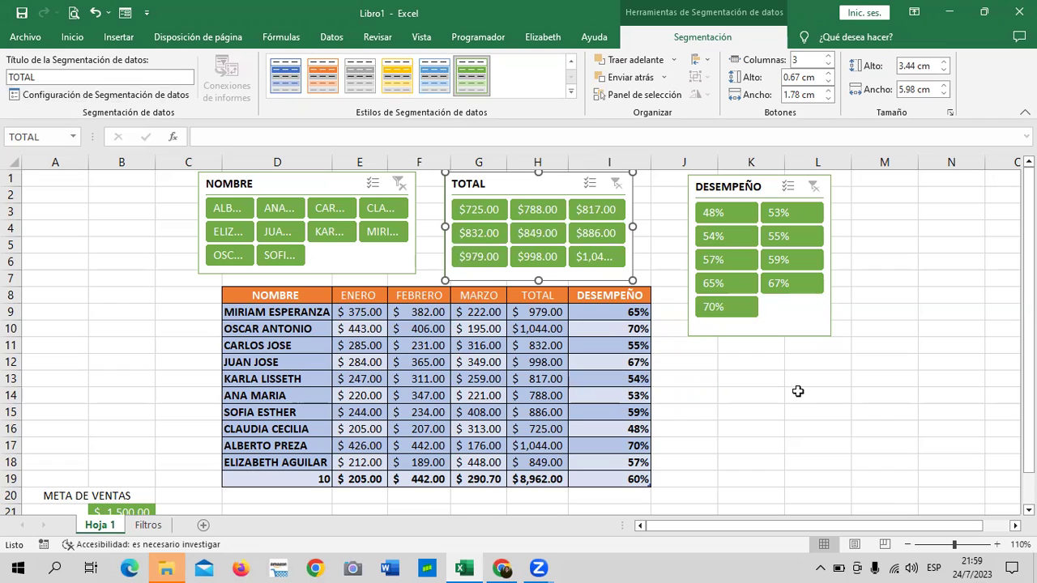
pyautogui.click(733, 190)
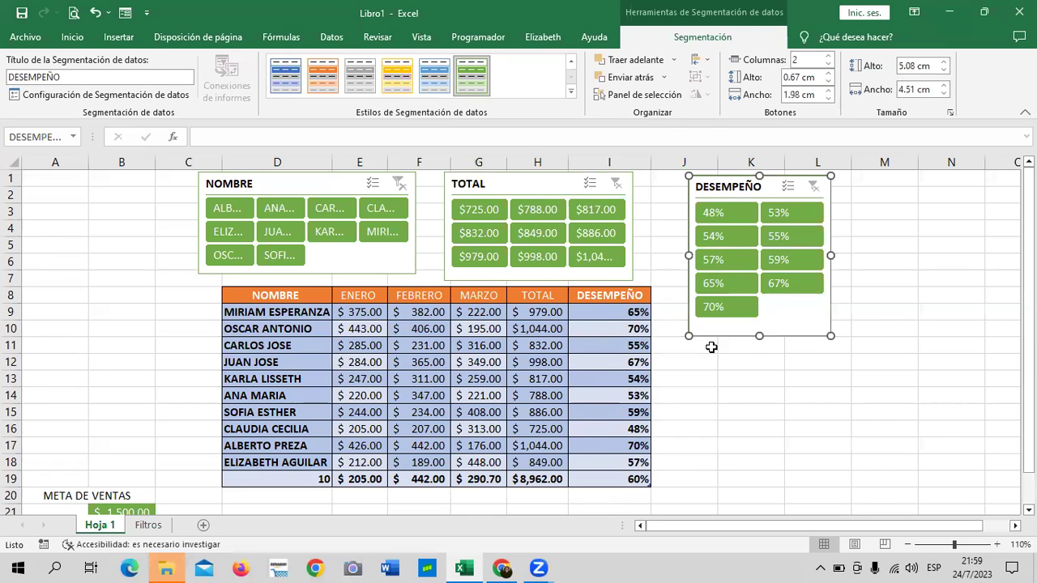
pyautogui.click(606, 566)
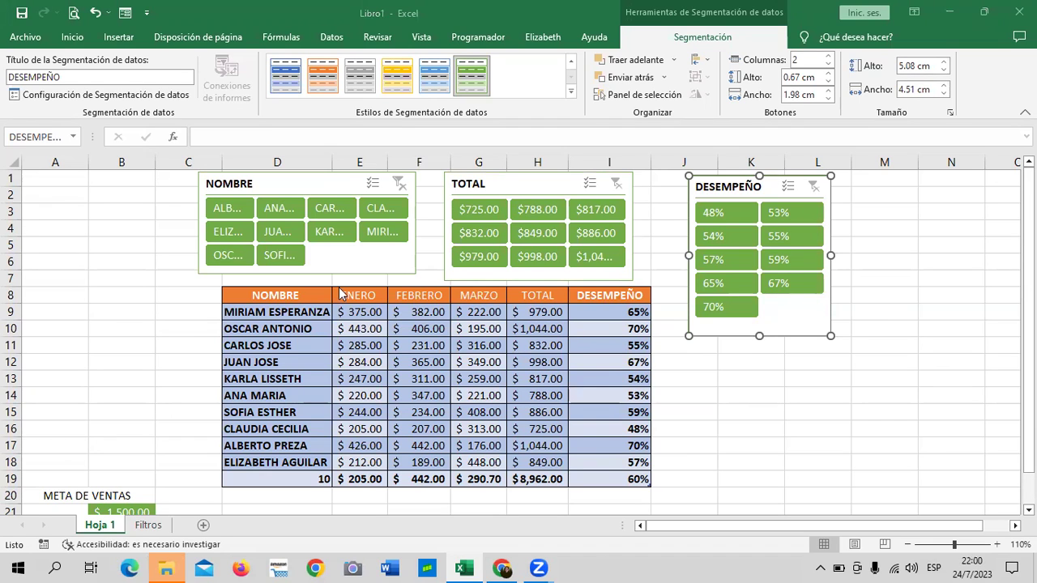
pyautogui.click(549, 188)
pyautogui.moveTo(549, 188); pyautogui.dragTo(554, 191)
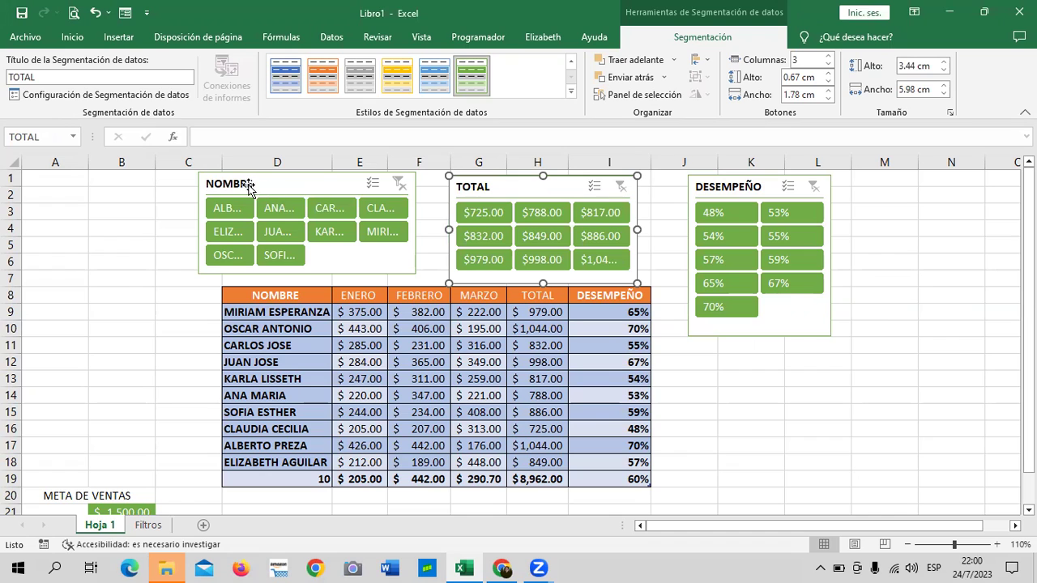
# Turn on Selección múltiple in the NOMBRE slicer header
pyautogui.click(373, 186)
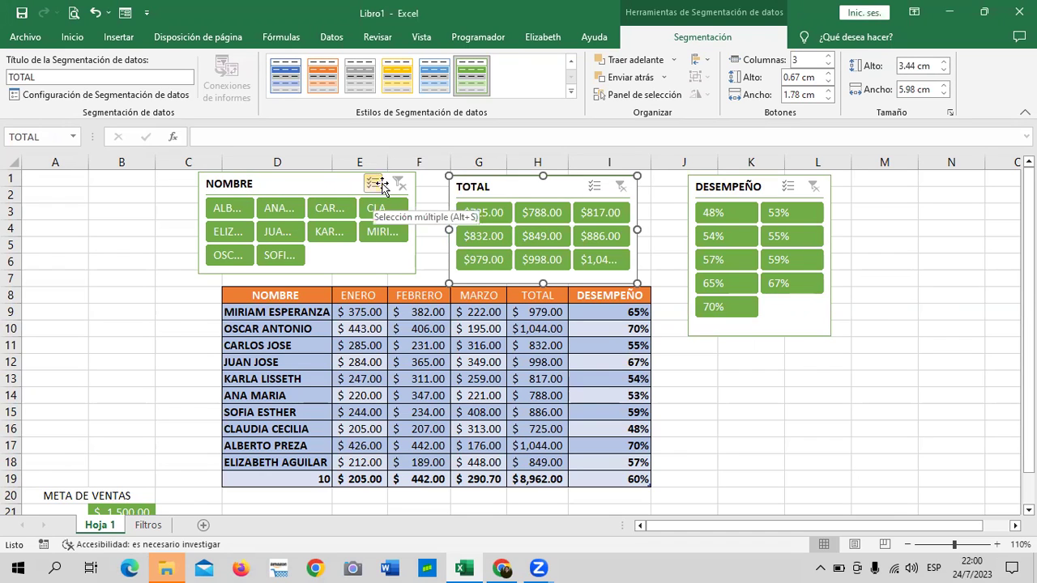
pyautogui.click(399, 184)
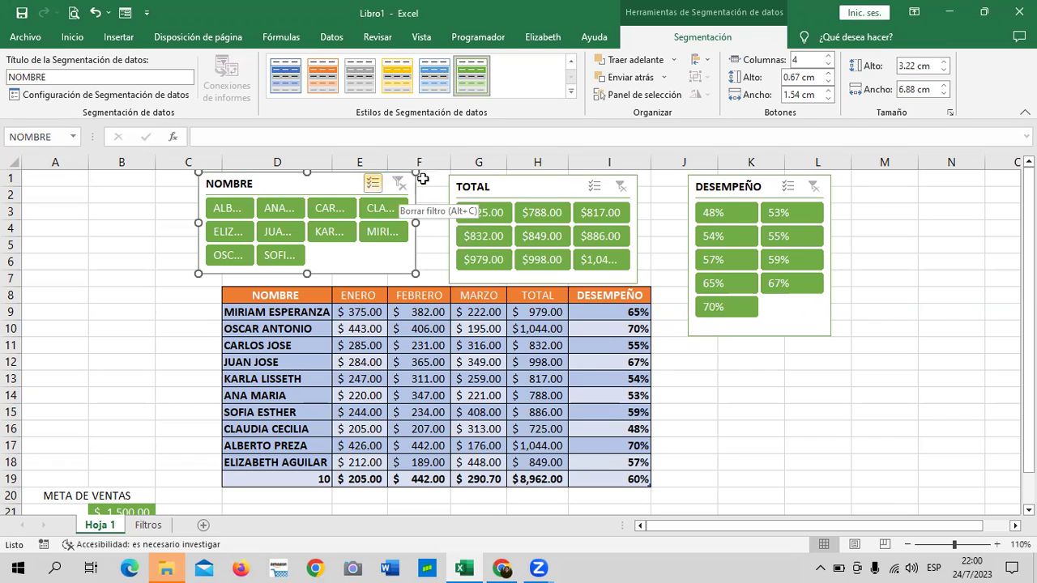
pyautogui.click(559, 189)
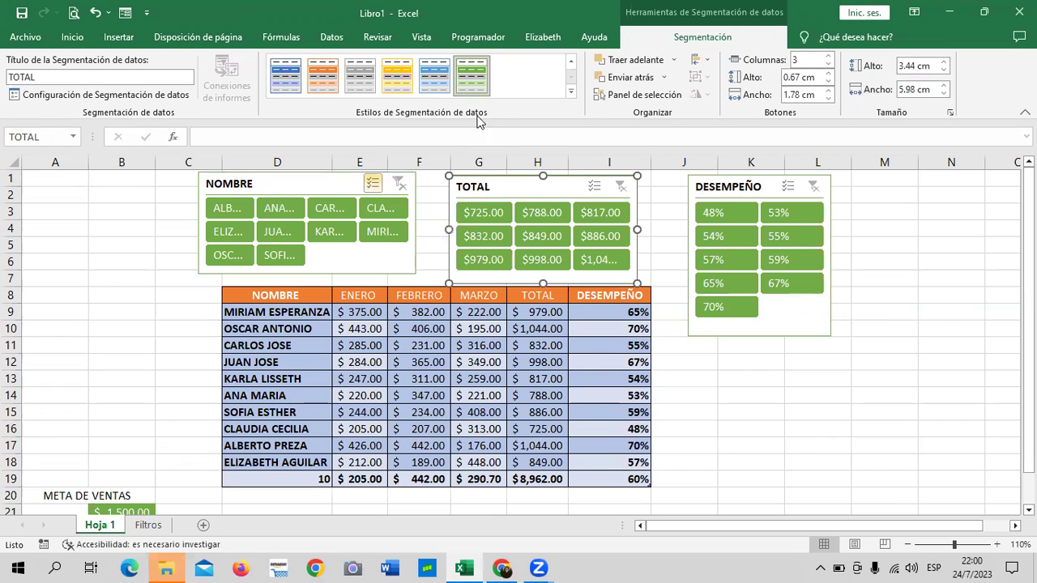
pyautogui.click(746, 188)
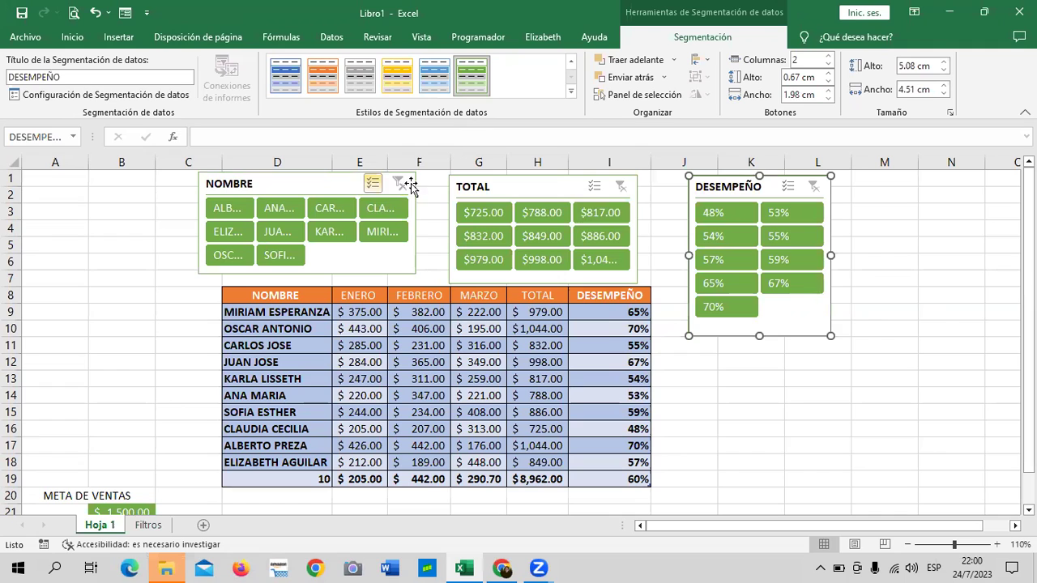
# Delete the TOTAL, DESEMPEÑO and NOMBRE slicers
pyautogui.click(536, 188)
pyautogui.press('Delete')
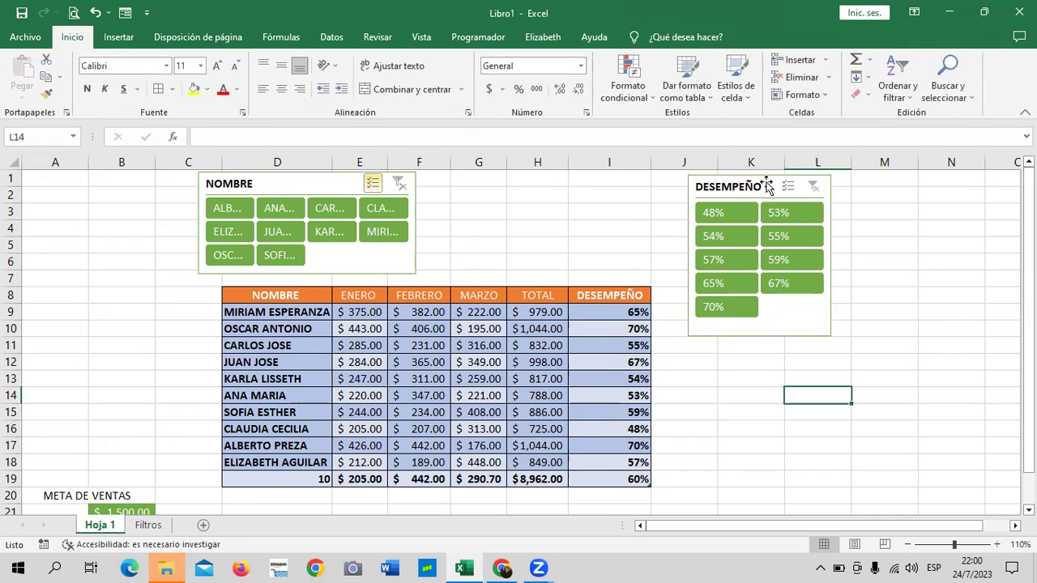
pyautogui.click(766, 185)
pyautogui.press('Delete')
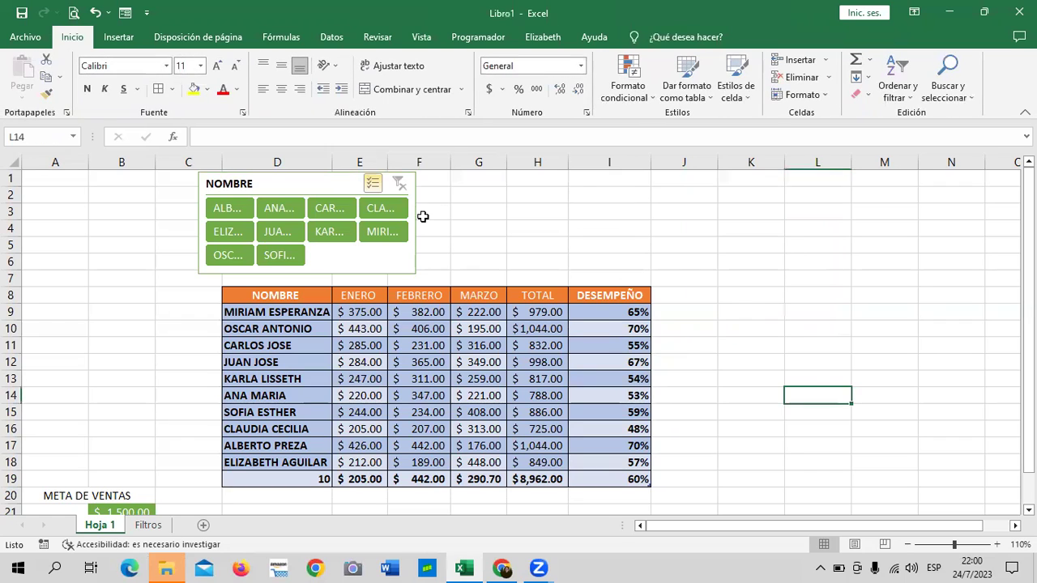
pyautogui.click(319, 182)
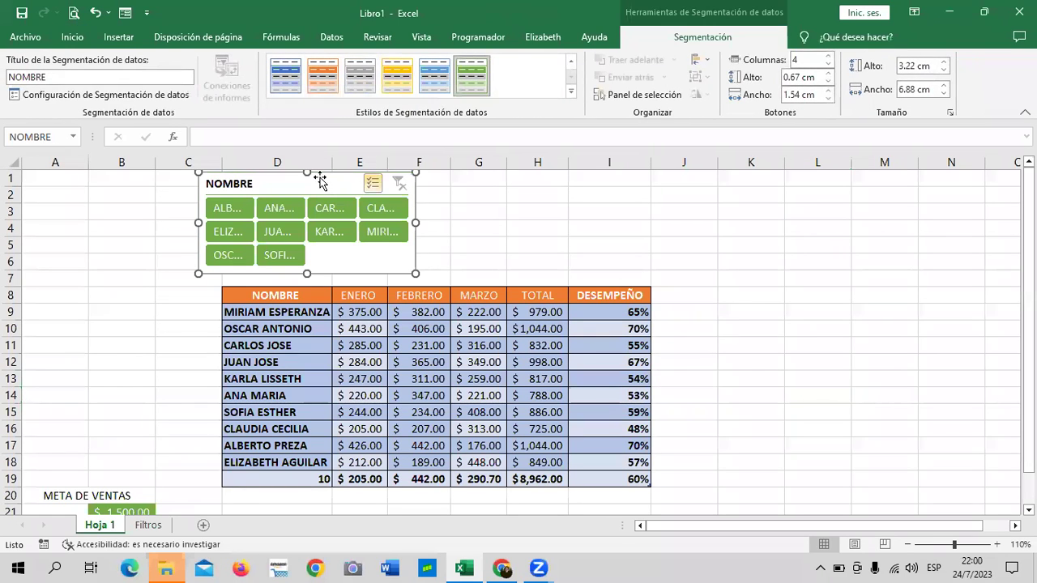
pyautogui.press('Delete')
# Delete empty rows 2–5 so the table headers sit in row 4
pyautogui.click(653, 207)
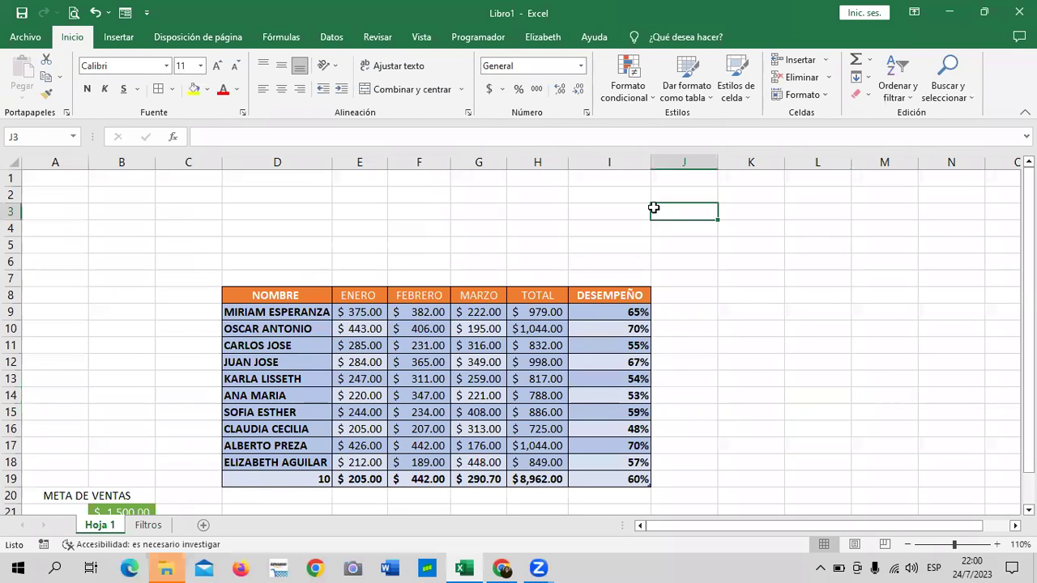
pyautogui.scroll(-2, 653, 207)
pyautogui.scroll(2, 653, 207)
pyautogui.moveTo(11, 186); pyautogui.dragTo(12, 220)
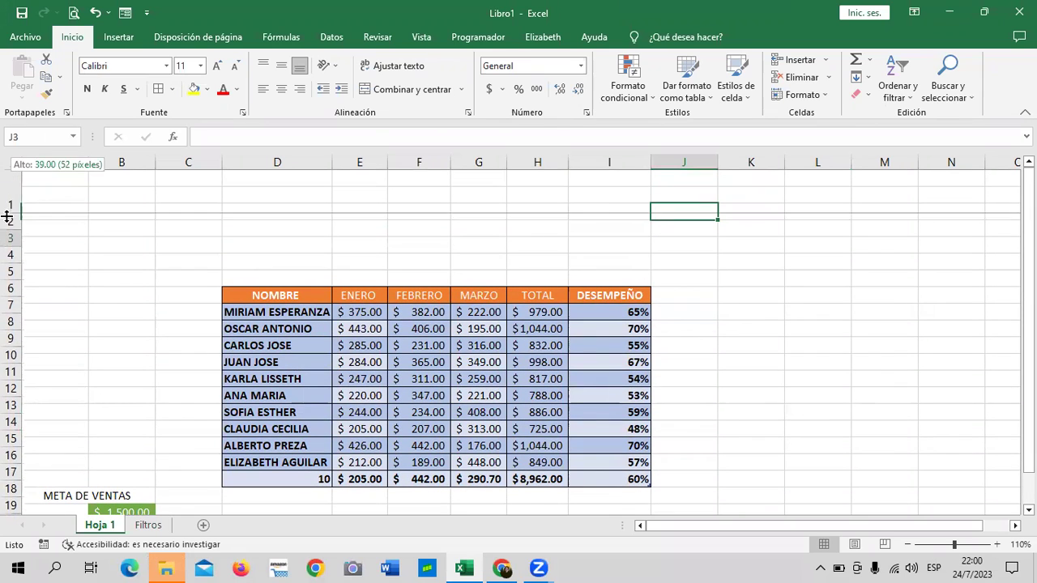
pyautogui.hotkey('ctrl', 'z')
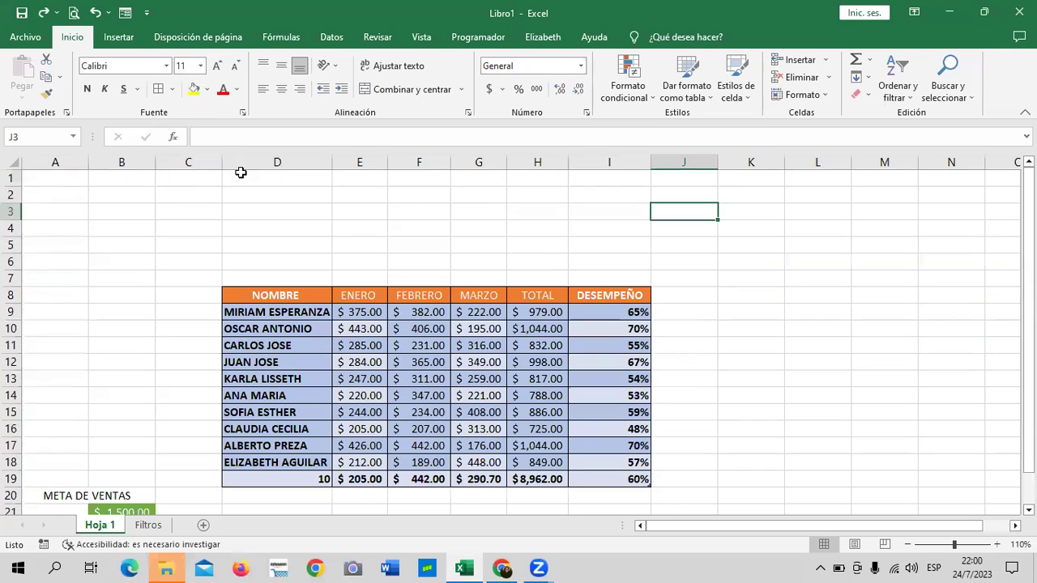
pyautogui.moveTo(12, 194); pyautogui.dragTo(7, 239)
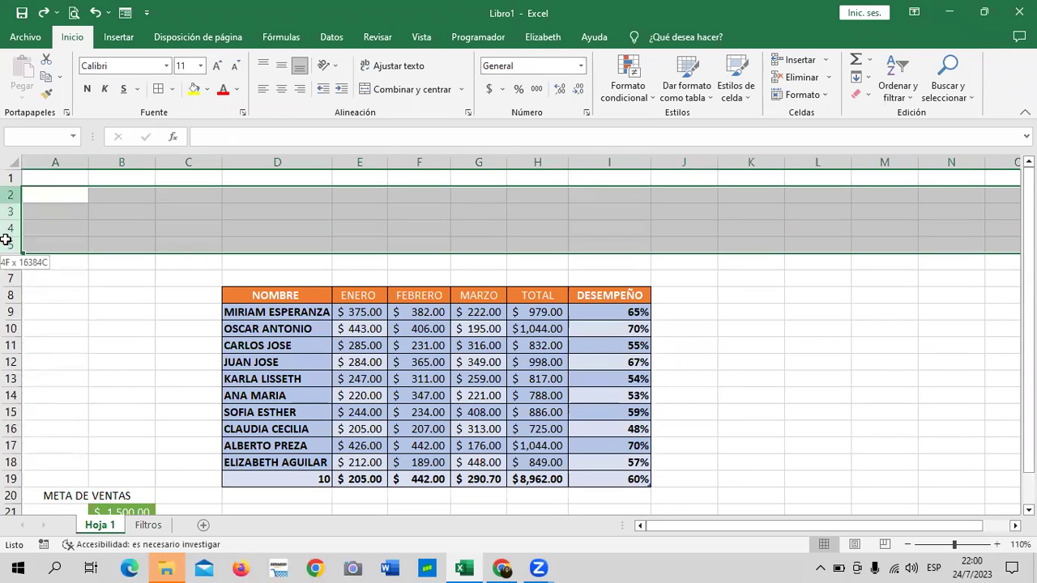
pyautogui.rightClick(11, 211)
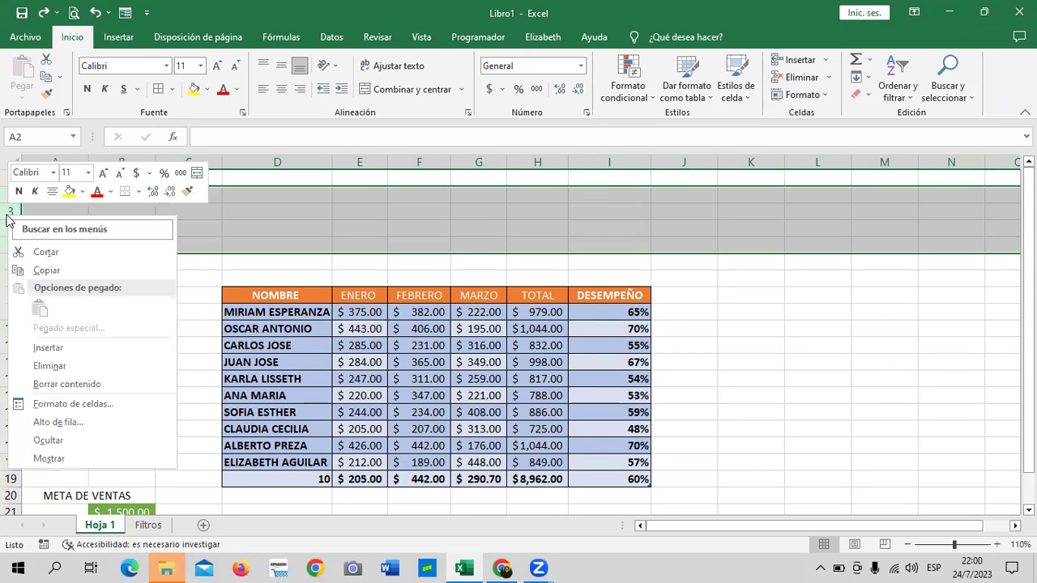
pyautogui.click(83, 366)
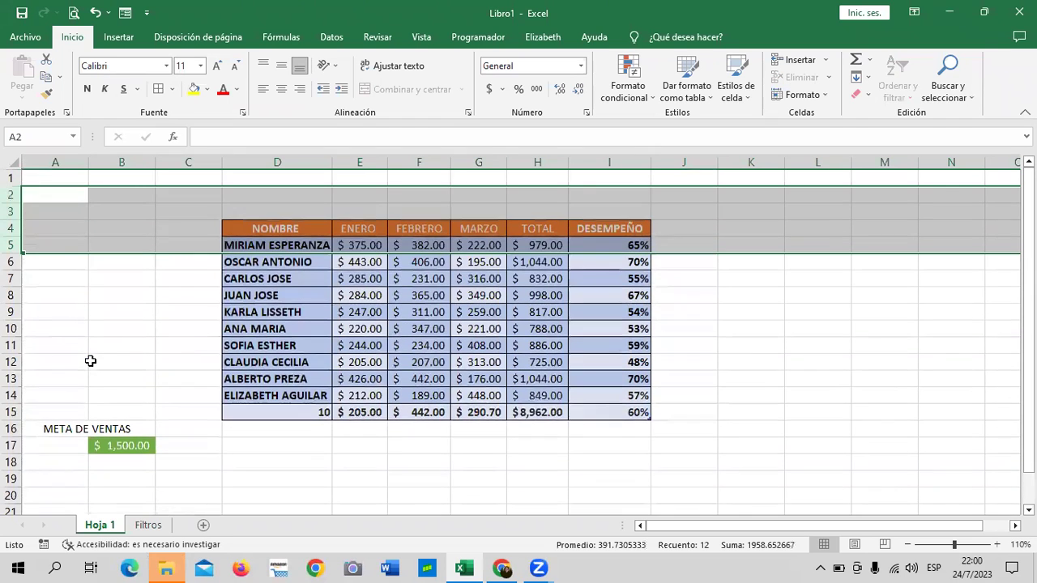
pyautogui.click(758, 357)
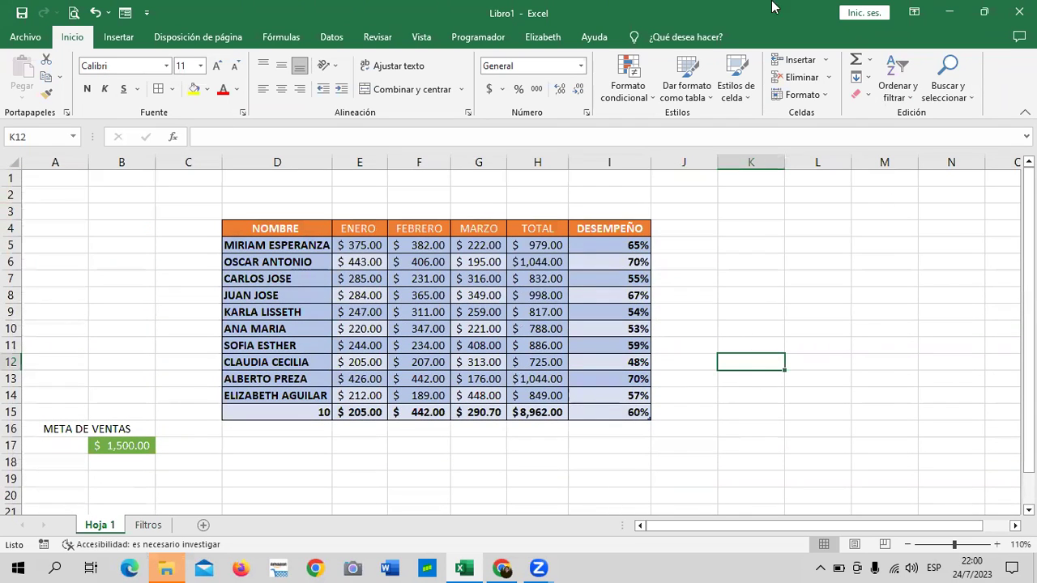
# Select a TOTAL cell and view Diseño de tabla, showing the table name TABLAVENTAS
pyautogui.click(741, 281)
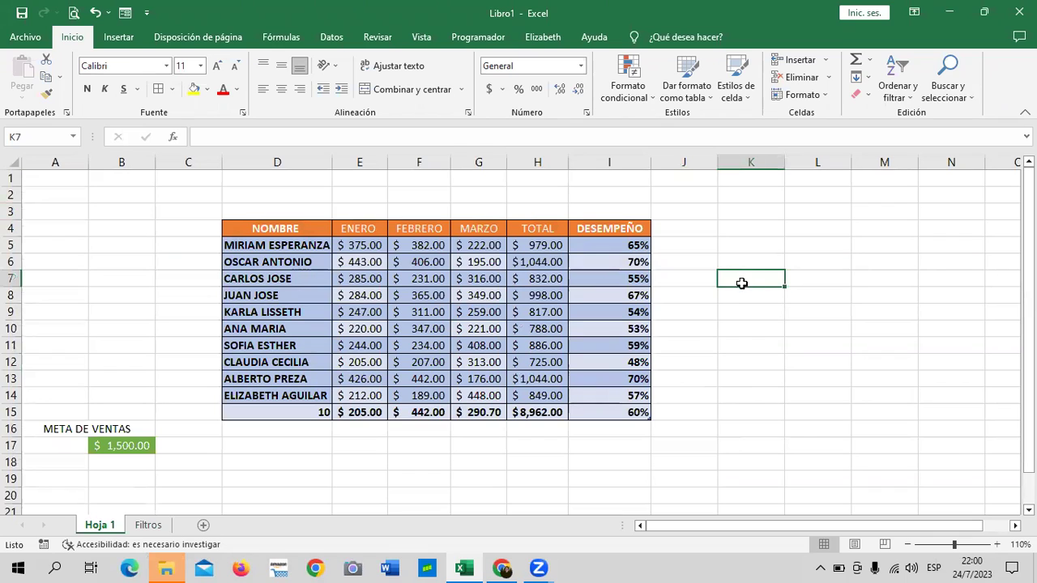
pyautogui.click(515, 283)
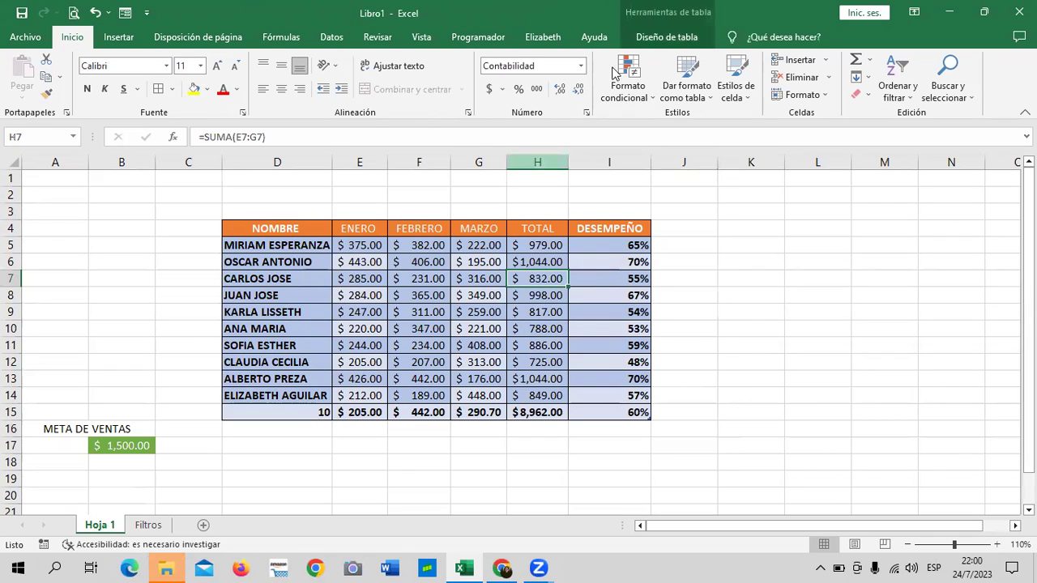
pyautogui.click(666, 36)
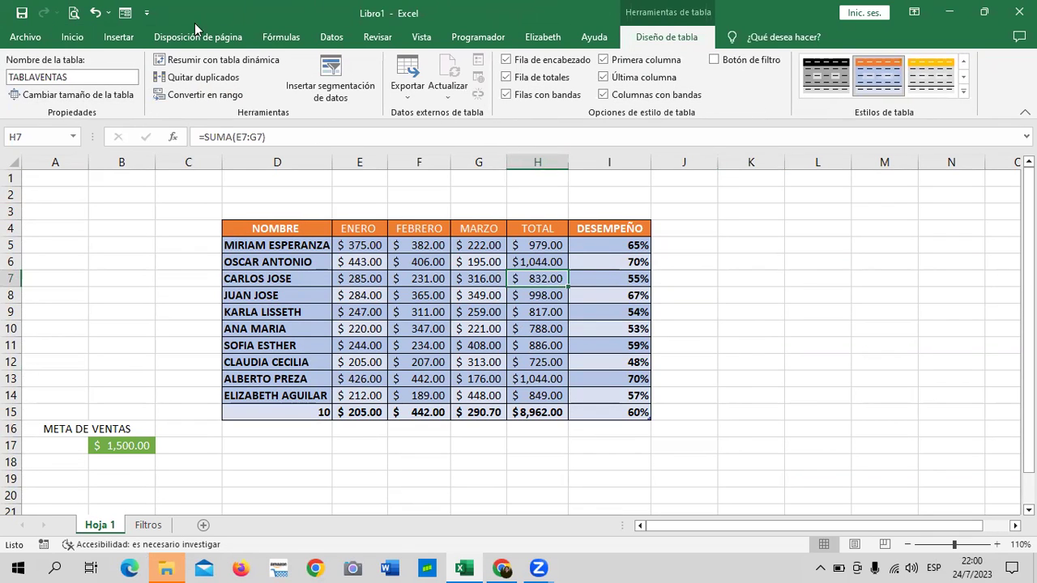
pyautogui.click(411, 78)
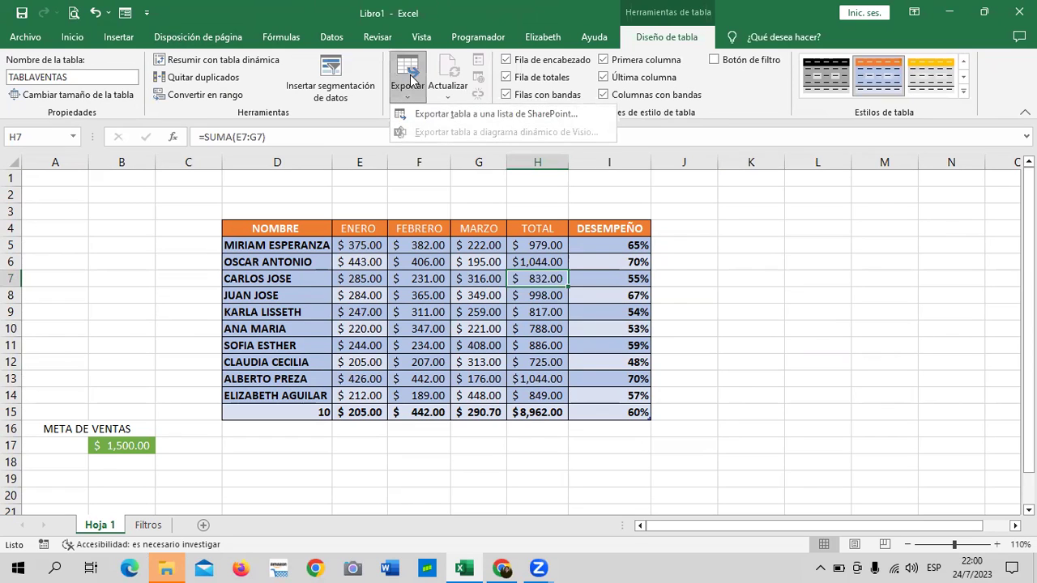
pyautogui.click(784, 295)
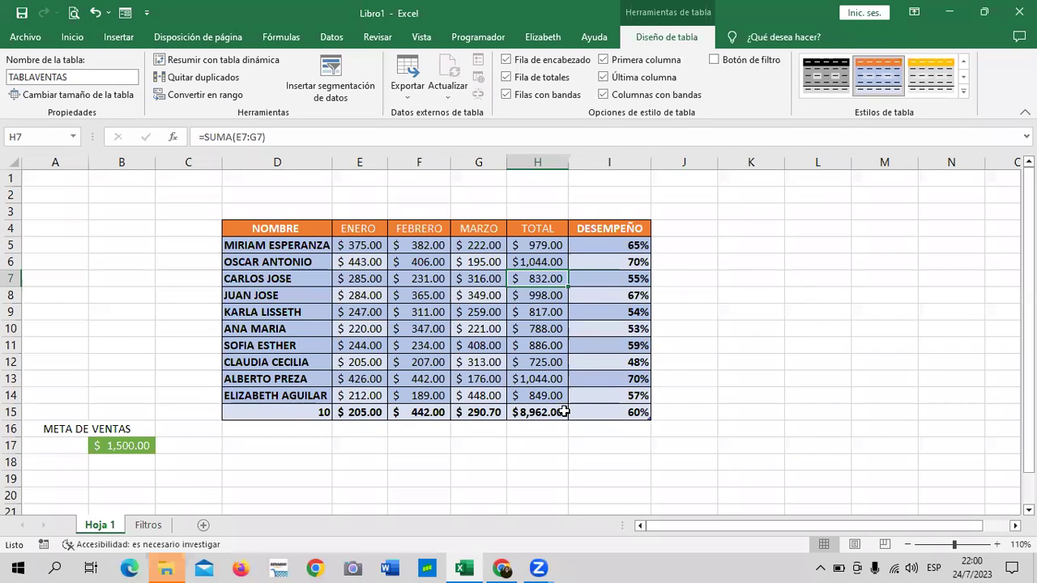